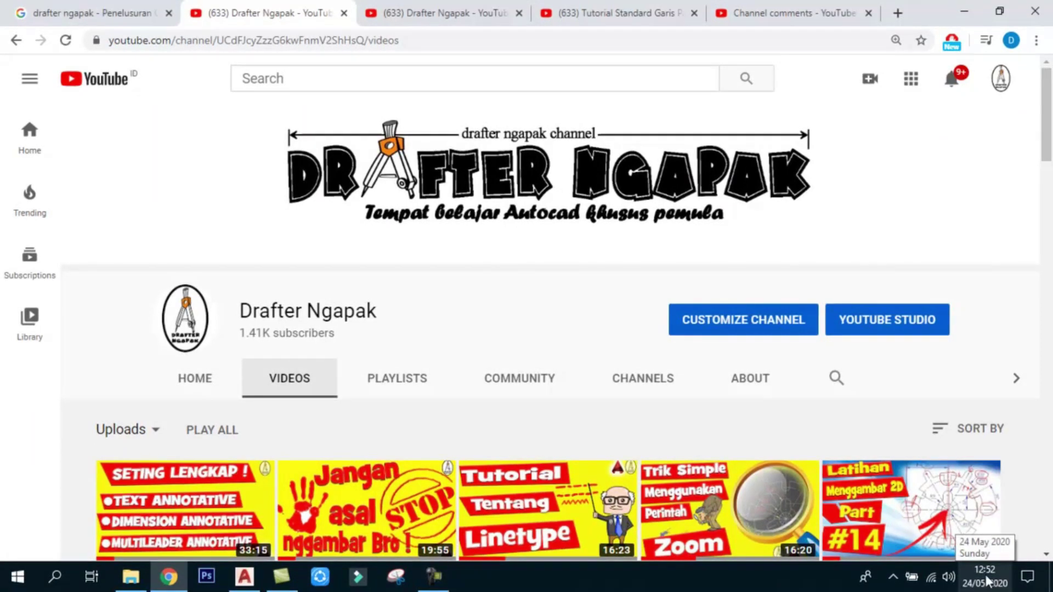
Switch to the channel's community post page in the third browser tab.
{"action": "left_click", "coordinate": [420, 12]}
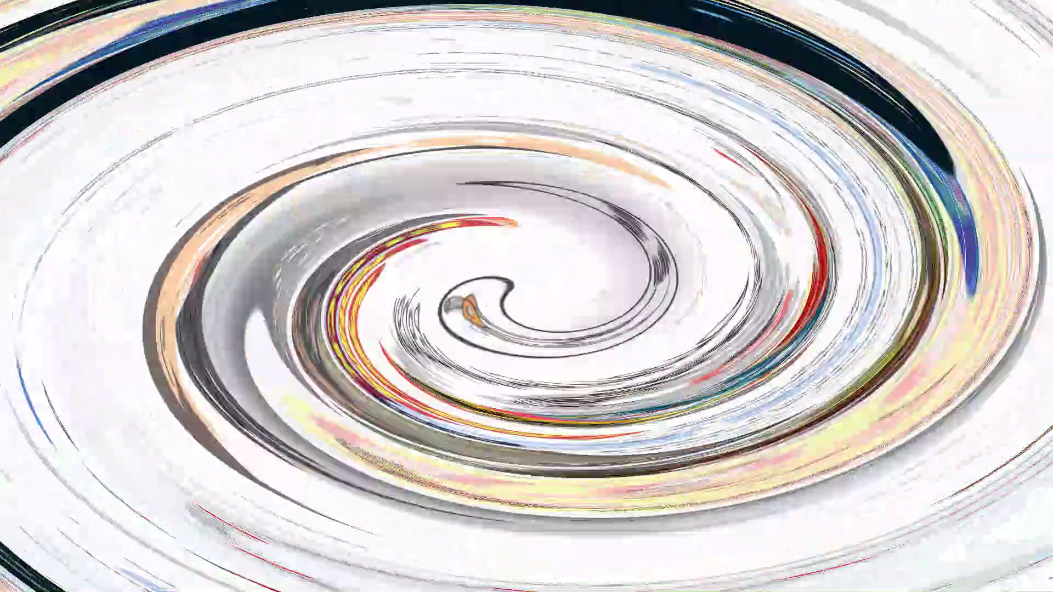
Scroll to the video's comments with the curved-stem glass request, then bring AutoCAD forward.
{"action": "scroll", "coordinate": [475, 297], "scroll_direction": "down", "scroll_amount": 1}
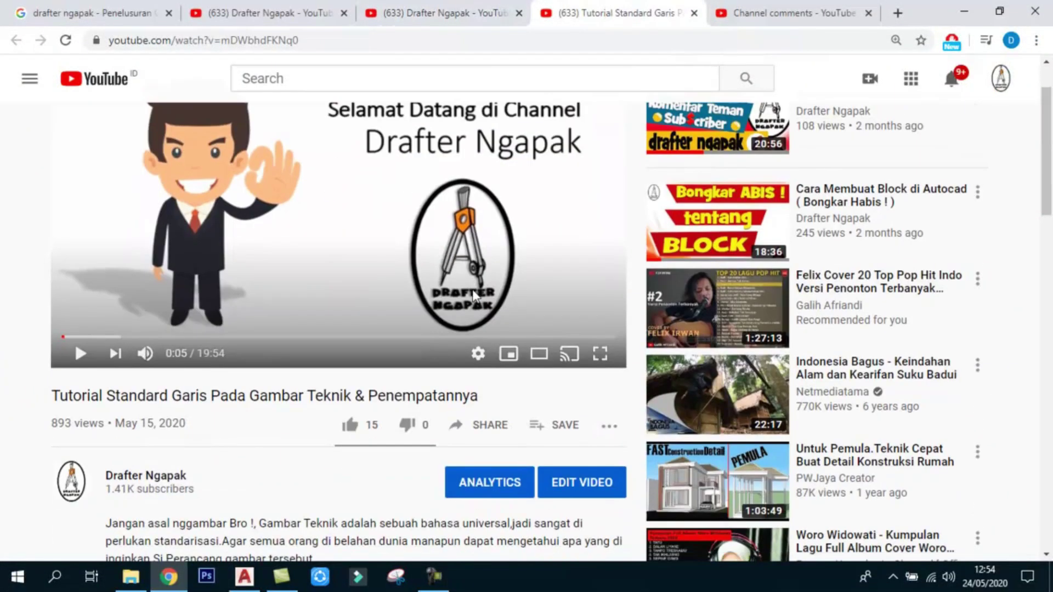
{"action": "scroll", "coordinate": [475, 296], "scroll_direction": "up", "scroll_amount": 1}
{"action": "scroll", "coordinate": [475, 296], "scroll_direction": "down", "scroll_amount": 1}
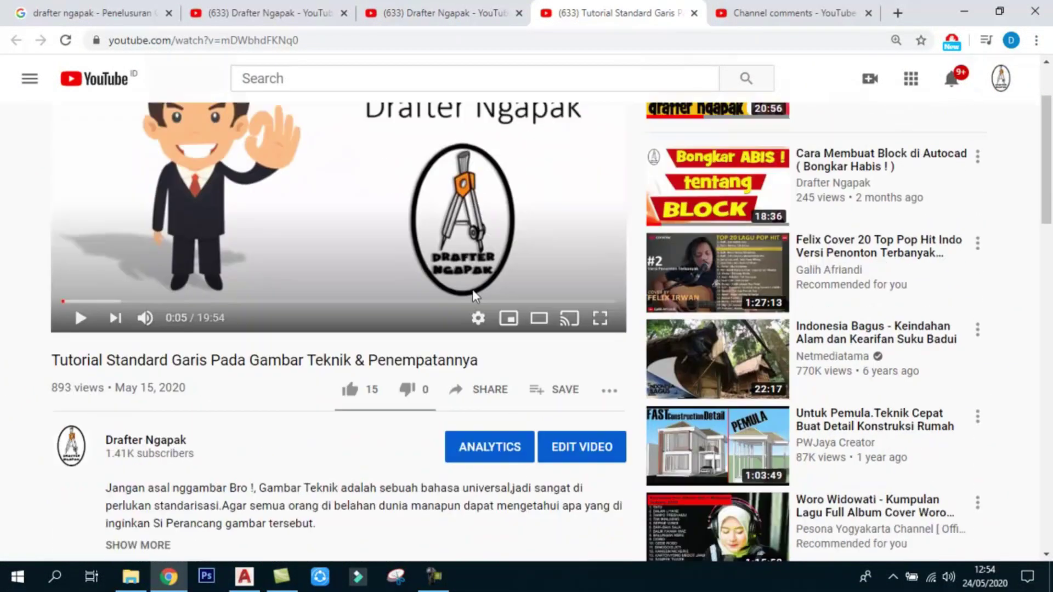
{"action": "scroll", "coordinate": [475, 296], "scroll_direction": "down", "scroll_amount": 2}
{"action": "scroll", "coordinate": [475, 296], "scroll_direction": "down", "scroll_amount": 3}
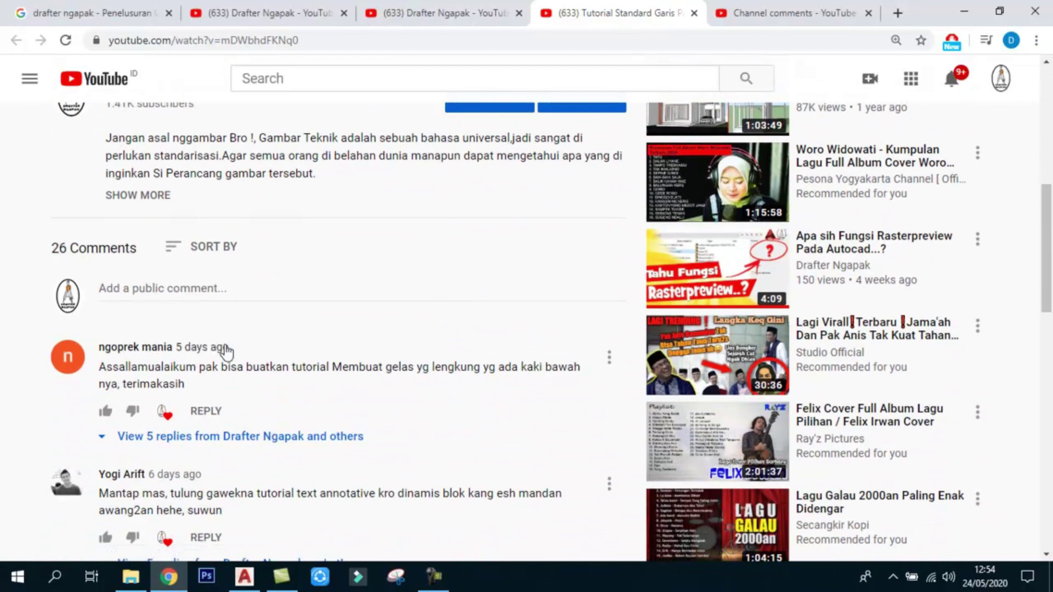
{"action": "scroll", "coordinate": [220, 351], "scroll_direction": "down", "scroll_amount": 1}
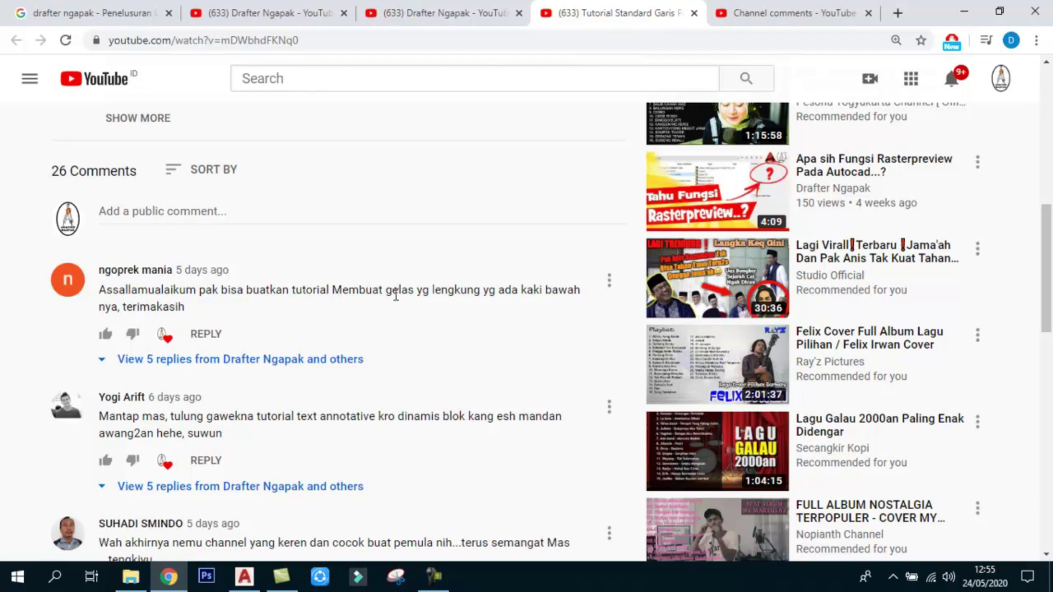
{"action": "left_click", "coordinate": [245, 577]}
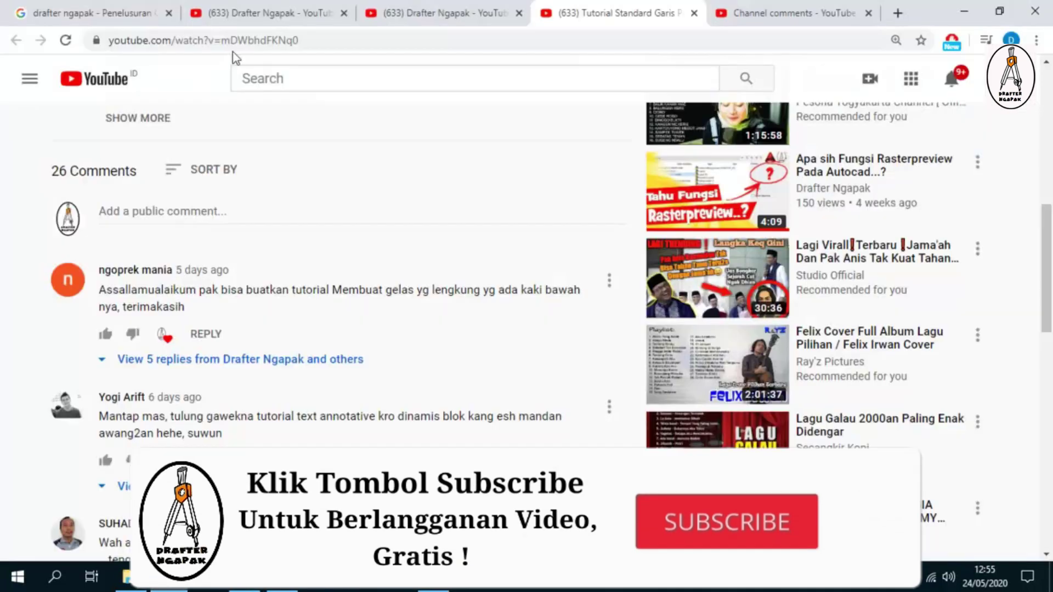
Browse the channel's uploaded tutorial thumbnails, then return to the AutoCAD glass drawing.
{"action": "left_click", "coordinate": [258, 15]}
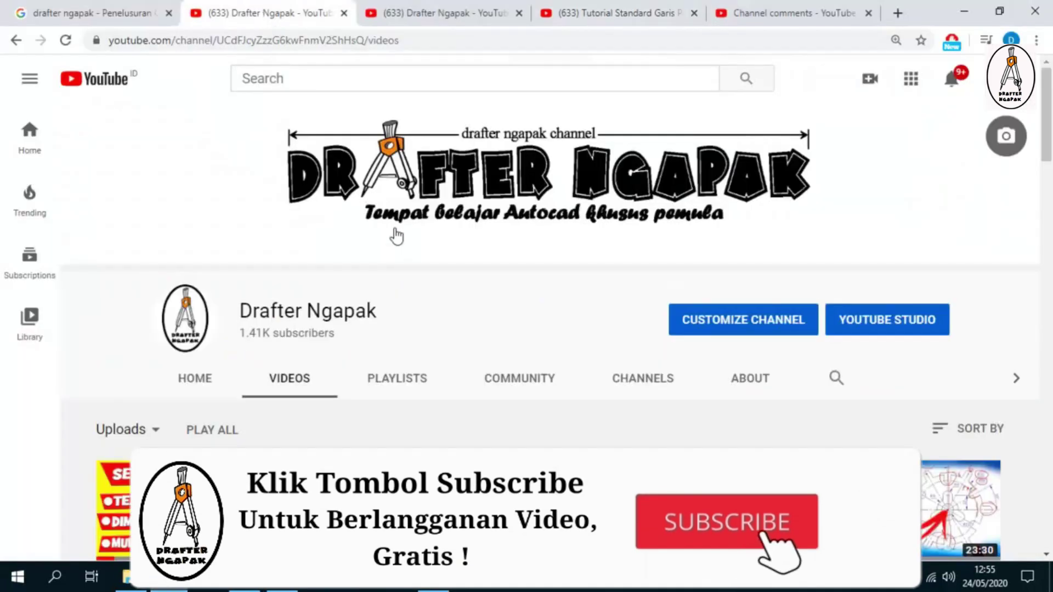
{"action": "scroll", "coordinate": [590, 310], "scroll_direction": "down", "scroll_amount": 1}
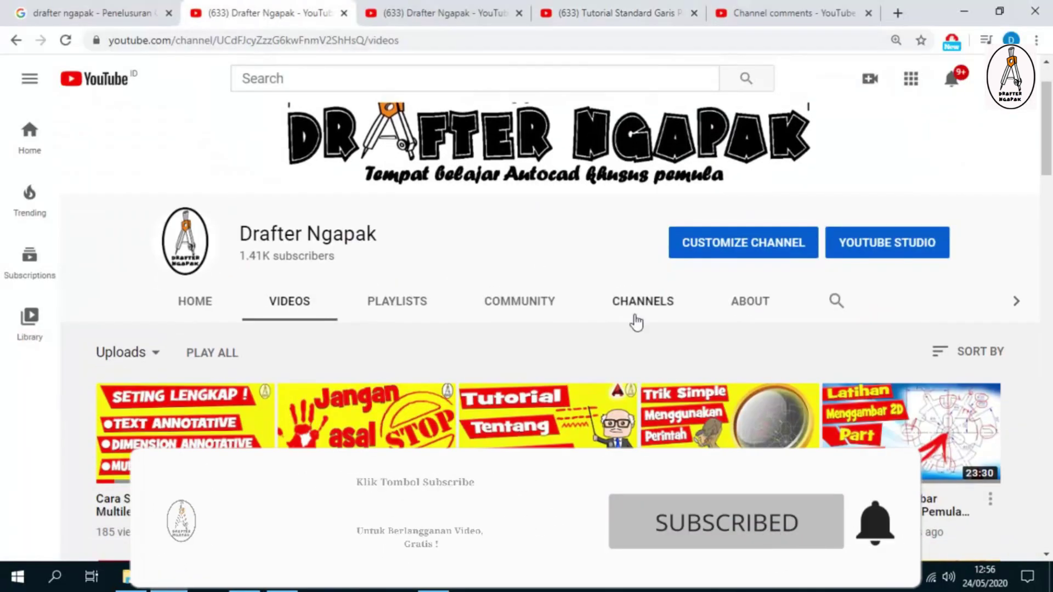
{"action": "scroll", "coordinate": [593, 368], "scroll_direction": "down", "scroll_amount": 1}
{"action": "scroll", "coordinate": [576, 392], "scroll_direction": "down", "scroll_amount": 1}
{"action": "mouse_move", "coordinate": [547, 292]}
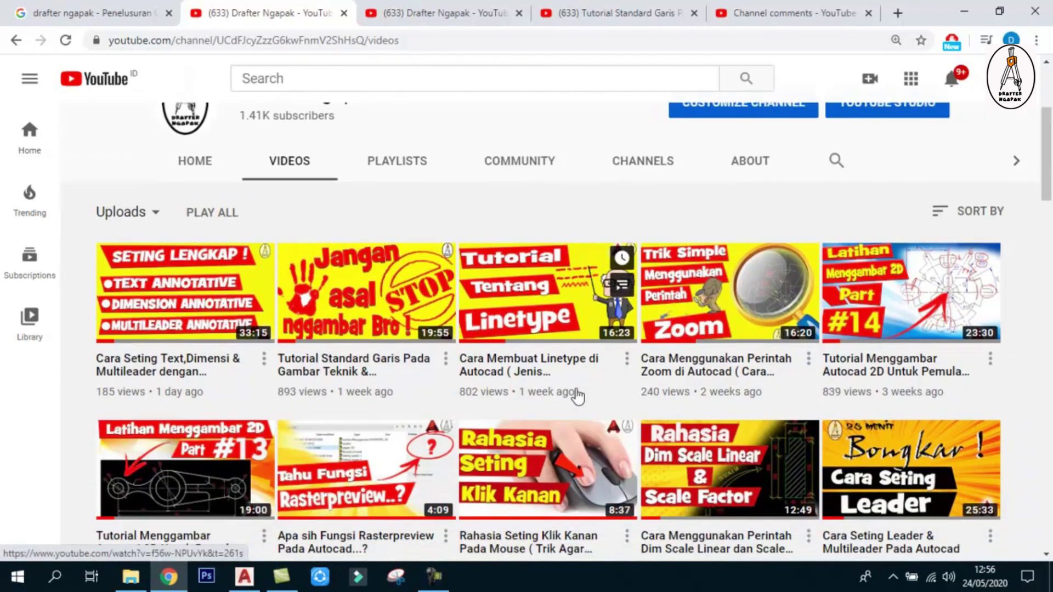
{"action": "scroll", "coordinate": [521, 398], "scroll_direction": "down", "scroll_amount": 2}
{"action": "scroll", "coordinate": [548, 395], "scroll_direction": "down", "scroll_amount": 1}
{"action": "scroll", "coordinate": [620, 395], "scroll_direction": "up", "scroll_amount": 1}
{"action": "scroll", "coordinate": [625, 393], "scroll_direction": "up", "scroll_amount": 2}
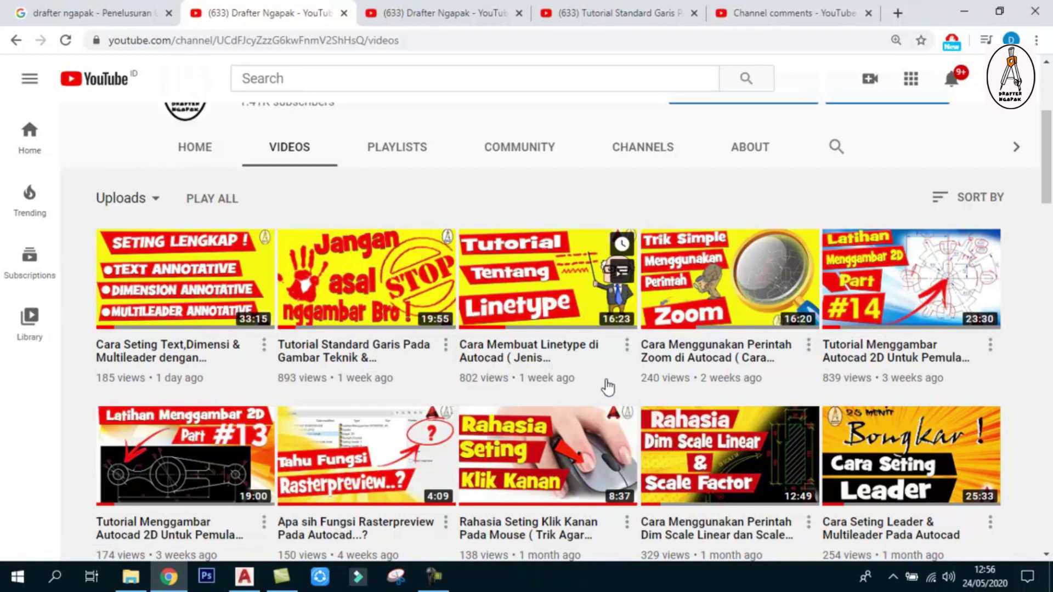
{"action": "left_click", "coordinate": [249, 578]}
{"action": "mouse_move", "coordinate": [501, 348]}
{"action": "middle_mouse_down"}
{"action": "mouse_move", "coordinate": [529, 346]}
{"action": "mouse_move", "coordinate": [468, 334]}
{"action": "middle_mouse_up"}
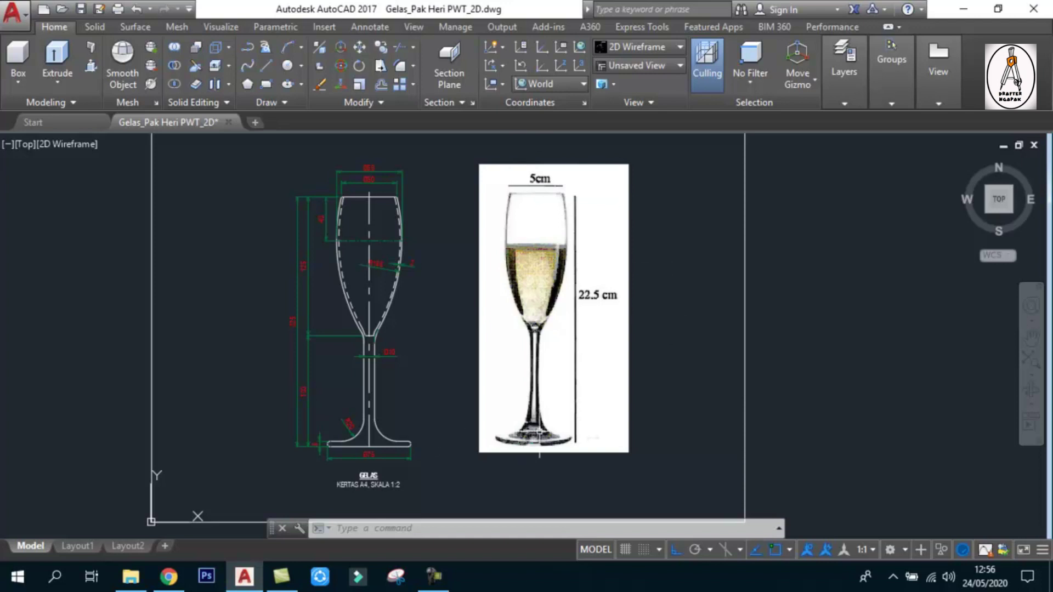
{"action": "middle_click_drag", "start_coordinate": [614, 357], "coordinate": [488, 347]}
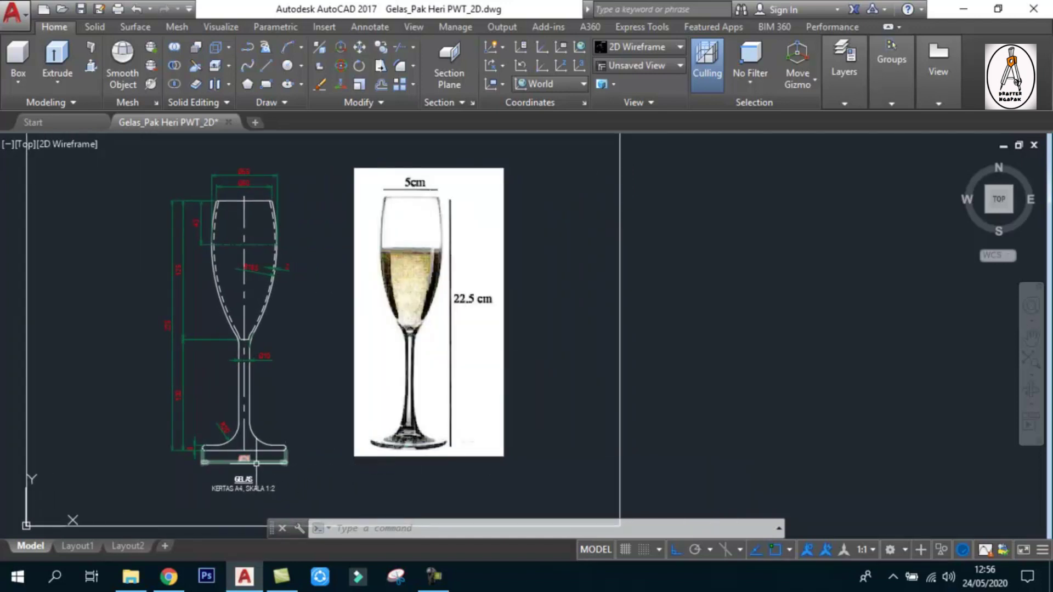
{"action": "scroll", "coordinate": [199, 464], "scroll_direction": "up", "scroll_amount": 5}
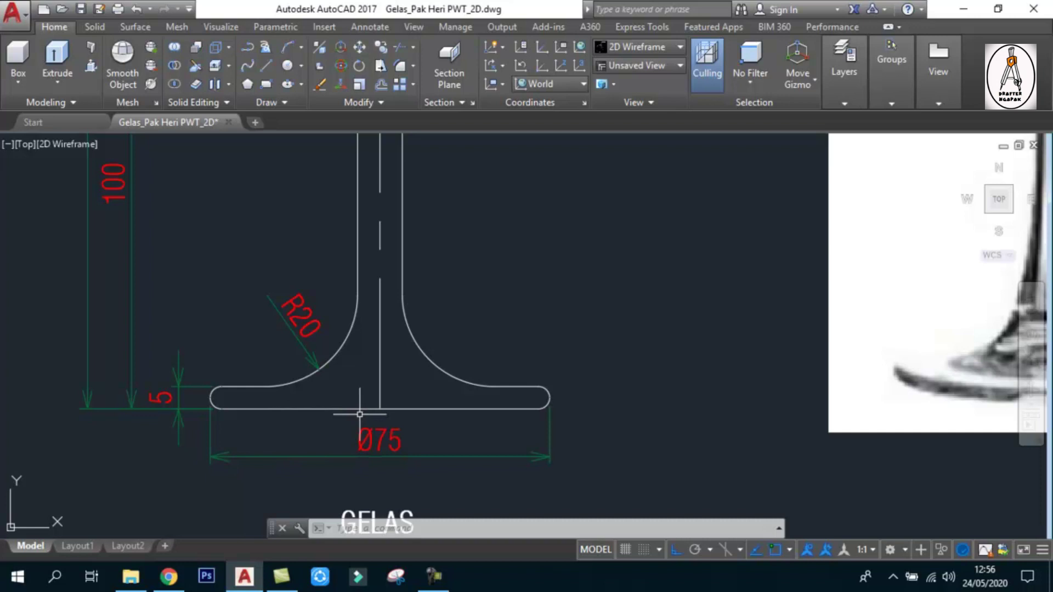
{"action": "scroll", "coordinate": [373, 417], "scroll_direction": "down", "scroll_amount": 6}
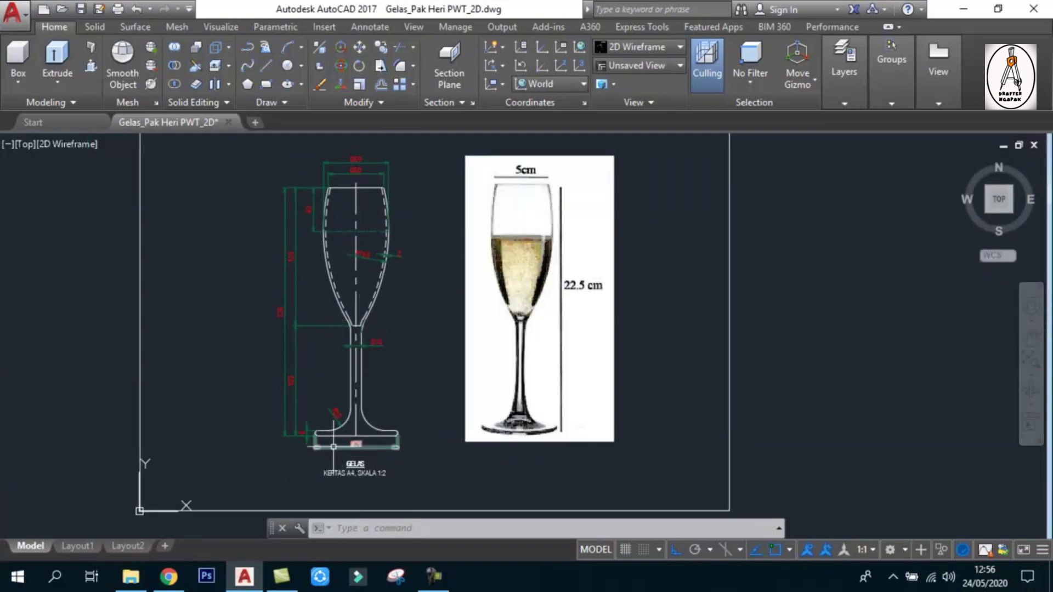
{"action": "scroll", "coordinate": [323, 447], "scroll_direction": "up", "scroll_amount": 2}
{"action": "scroll", "coordinate": [323, 447], "scroll_direction": "up", "scroll_amount": 2}
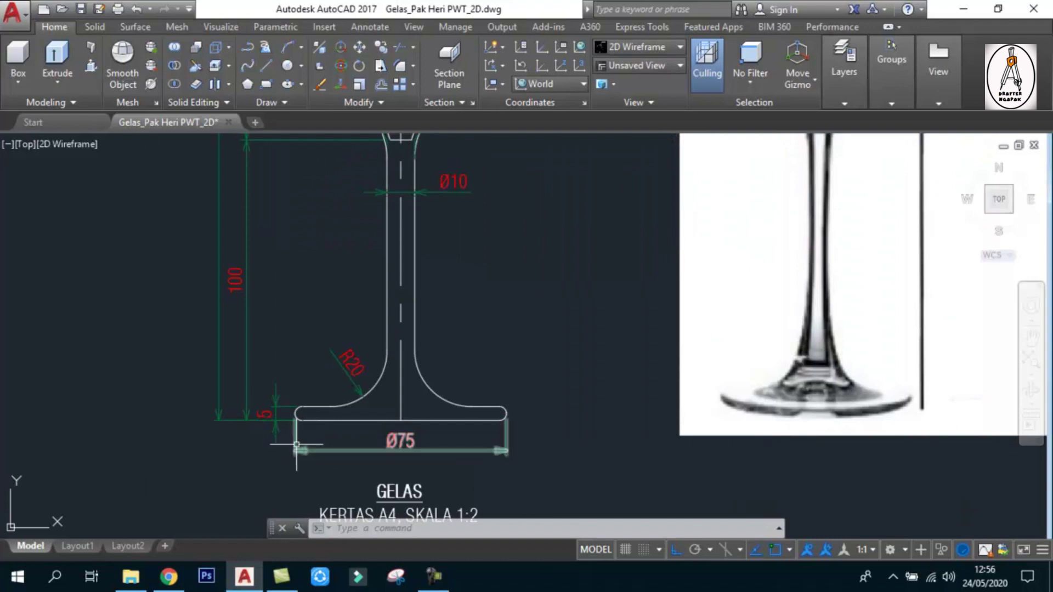
{"action": "scroll", "coordinate": [379, 386], "scroll_direction": "down", "scroll_amount": 6}
{"action": "scroll", "coordinate": [691, 406], "scroll_direction": "up", "scroll_amount": 2}
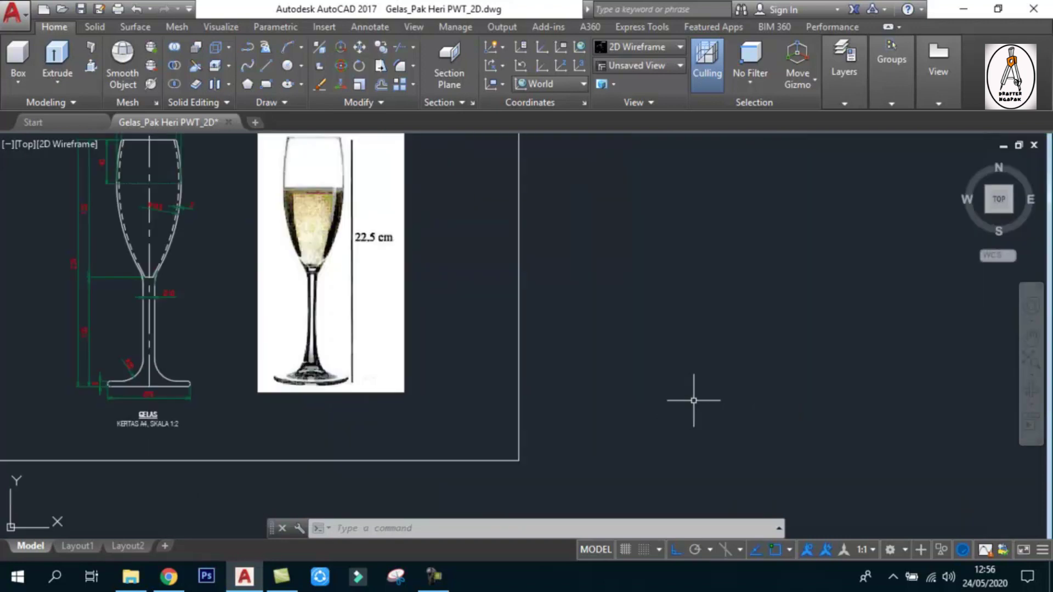
{"action": "type", "text": "l"}
Draw a 75-unit horizontal base line to the right of the reference drawing.
{"action": "key", "text": "Return"}
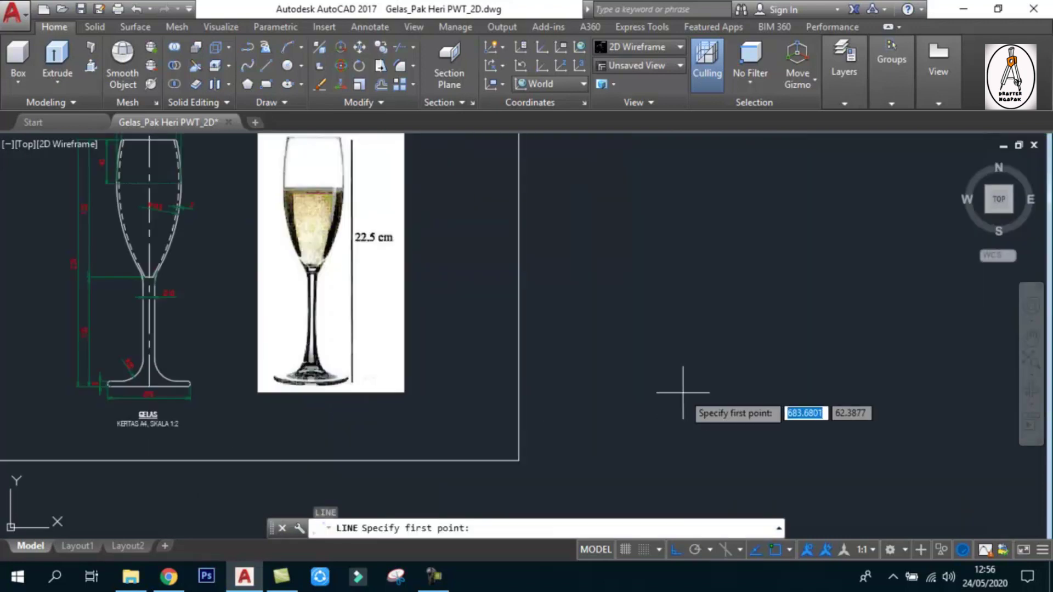
{"action": "left_click", "coordinate": [652, 398]}
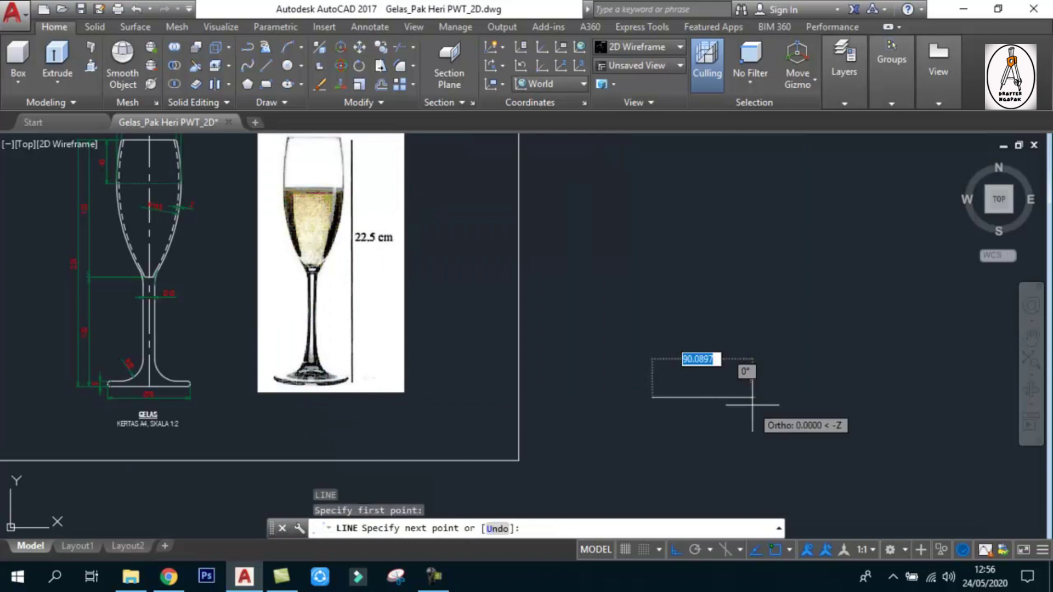
{"action": "type", "text": "75"}
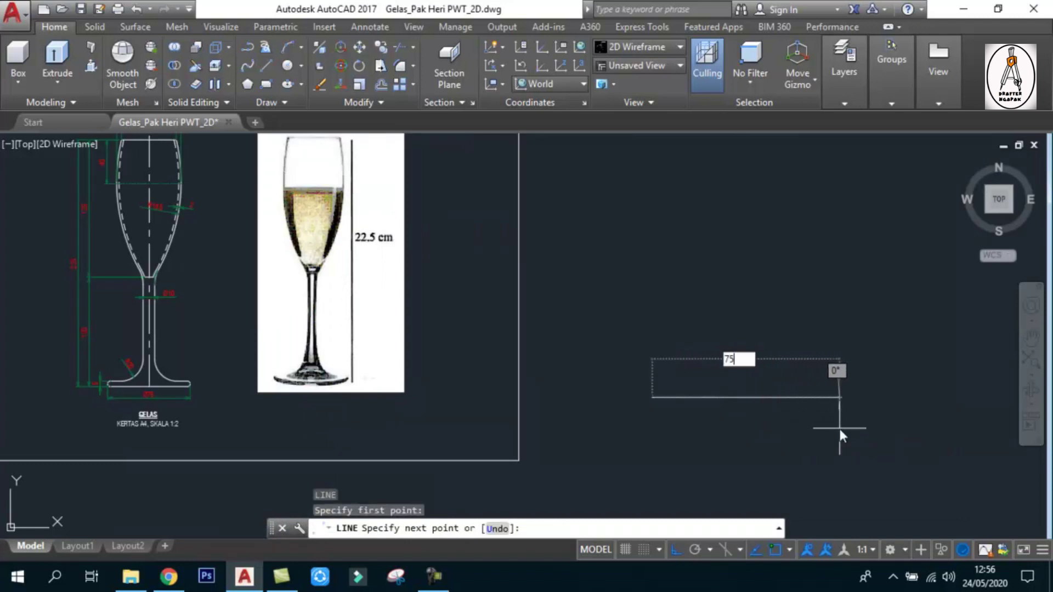
{"action": "key", "text": "Return"}
{"action": "key", "text": "Escape"}
{"action": "scroll", "coordinate": [759, 449], "scroll_direction": "down", "scroll_amount": 2}
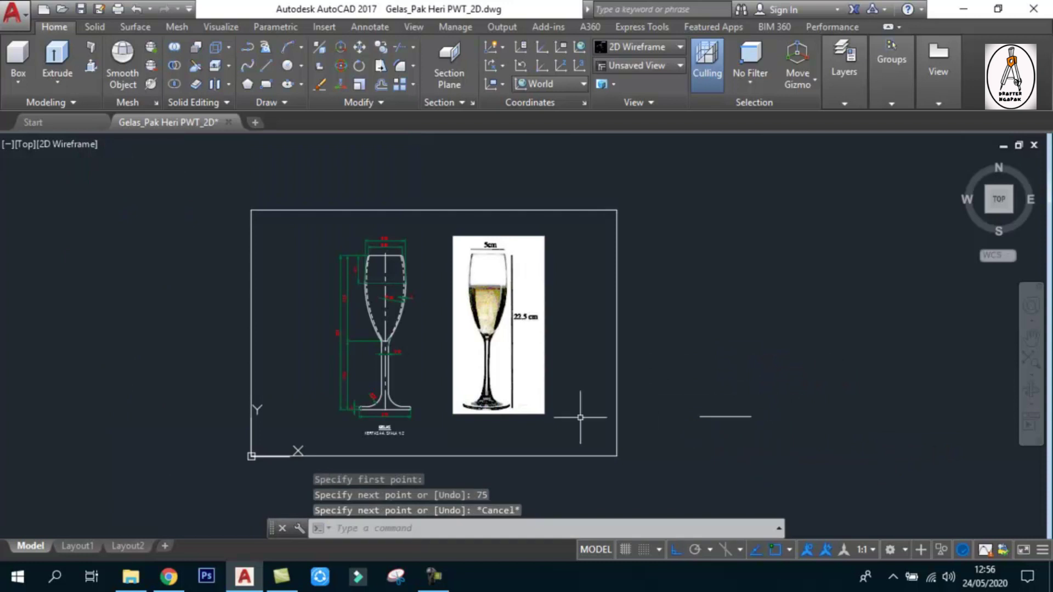
{"action": "scroll", "coordinate": [381, 323], "scroll_direction": "up", "scroll_amount": 2}
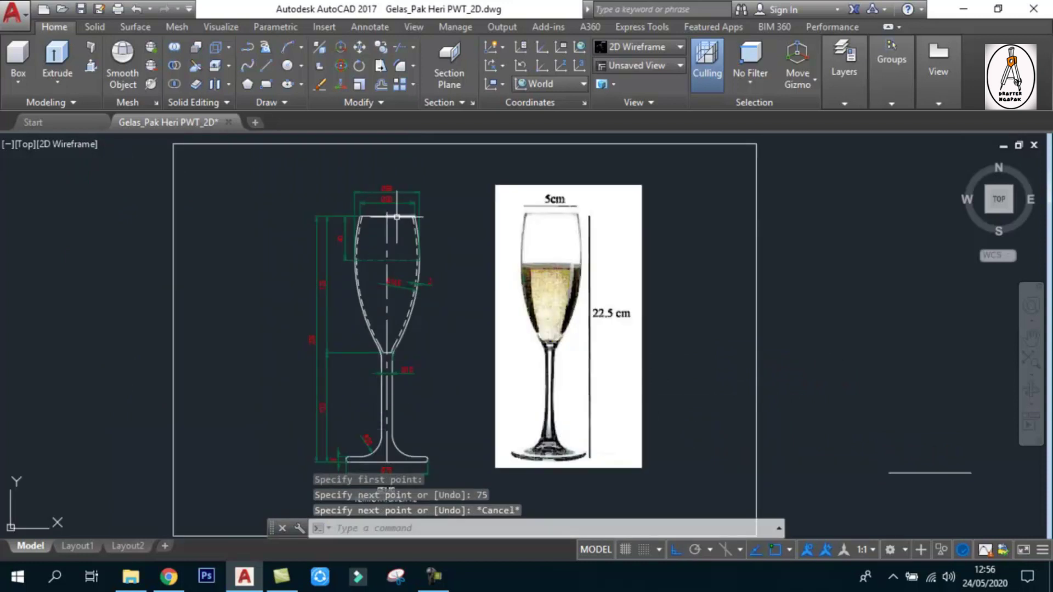
{"action": "scroll", "coordinate": [311, 339], "scroll_direction": "up", "scroll_amount": 5}
{"action": "scroll", "coordinate": [305, 335], "scroll_direction": "down", "scroll_amount": 10}
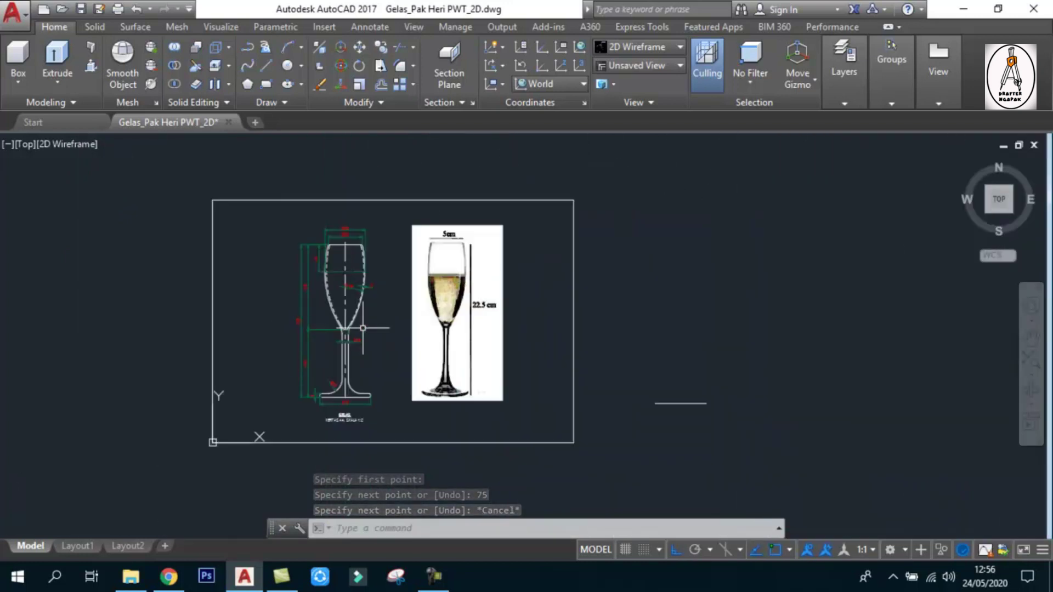
{"action": "scroll", "coordinate": [694, 401], "scroll_direction": "up", "scroll_amount": 2}
Draw a 225-unit vertical line rising from near the base line.
{"action": "key", "text": "Return"}
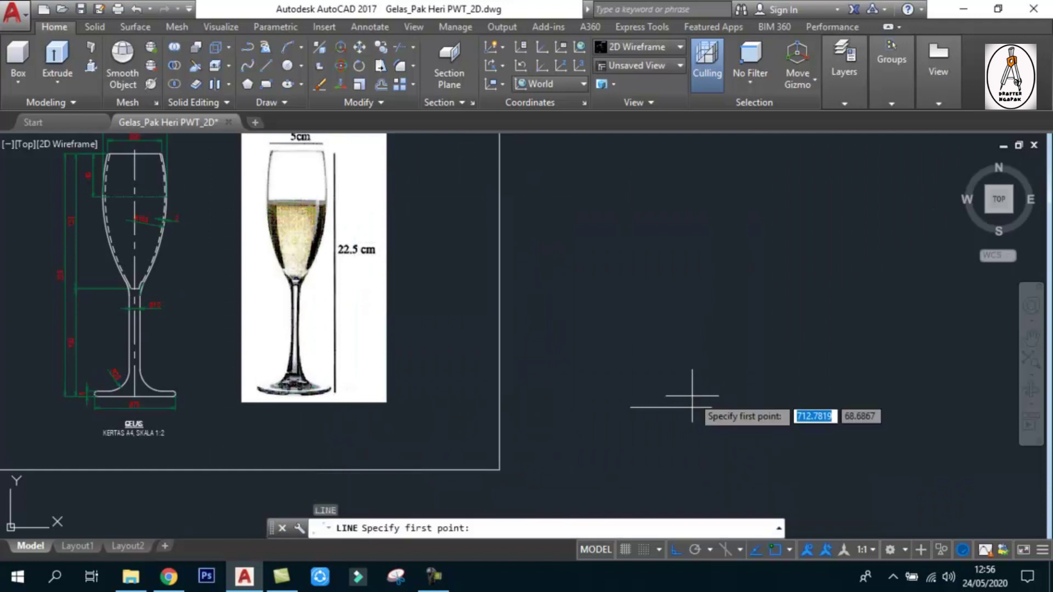
{"action": "left_click", "coordinate": [670, 407]}
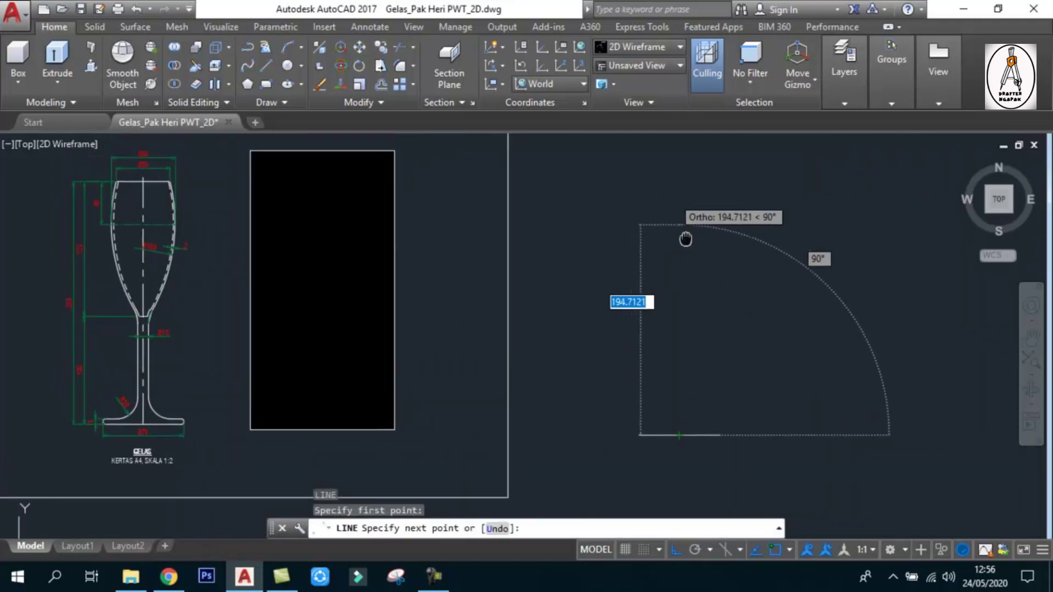
{"action": "middle_click_drag", "start_coordinate": [684, 235], "coordinate": [730, 359]}
{"action": "type", "text": "225"}
{"action": "key", "text": "Return"}
{"action": "scroll", "coordinate": [805, 287], "scroll_direction": "down", "scroll_amount": 3}
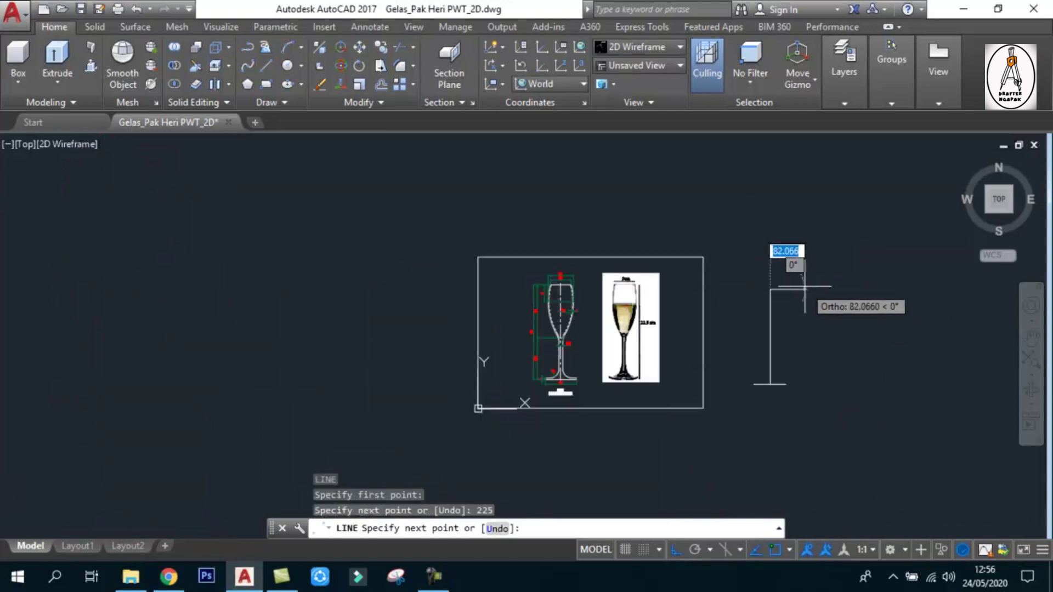
{"action": "key", "text": "Escape"}
{"action": "scroll", "coordinate": [695, 332], "scroll_direction": "up", "scroll_amount": 3}
{"action": "middle_click_drag", "start_coordinate": [683, 330], "coordinate": [691, 315]}
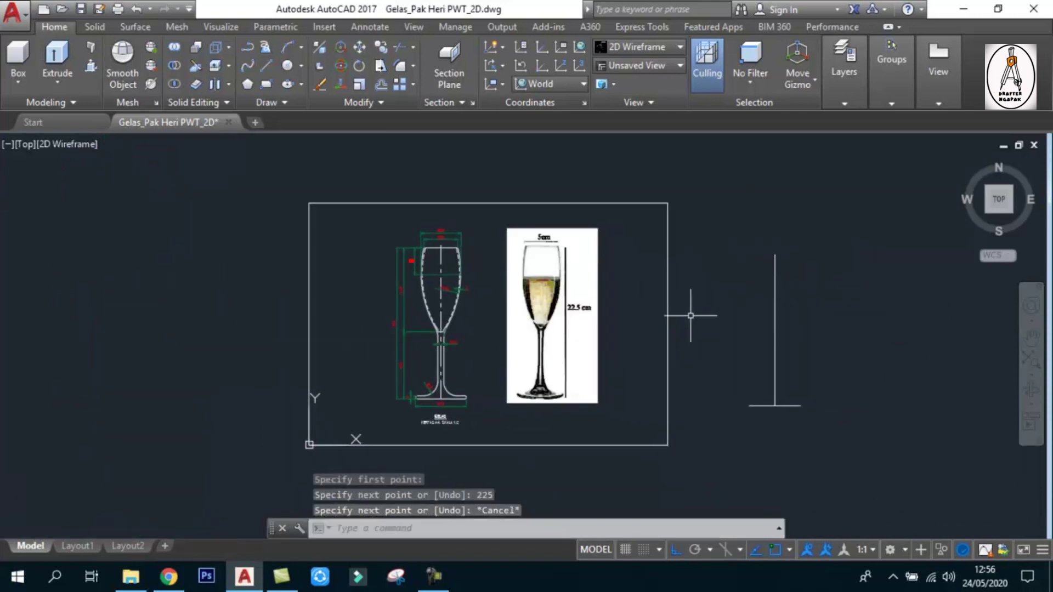
Zoom out to show the full sheet with the reference glass drawing and photo.
{"action": "scroll", "coordinate": [434, 356], "scroll_direction": "up", "scroll_amount": 4}
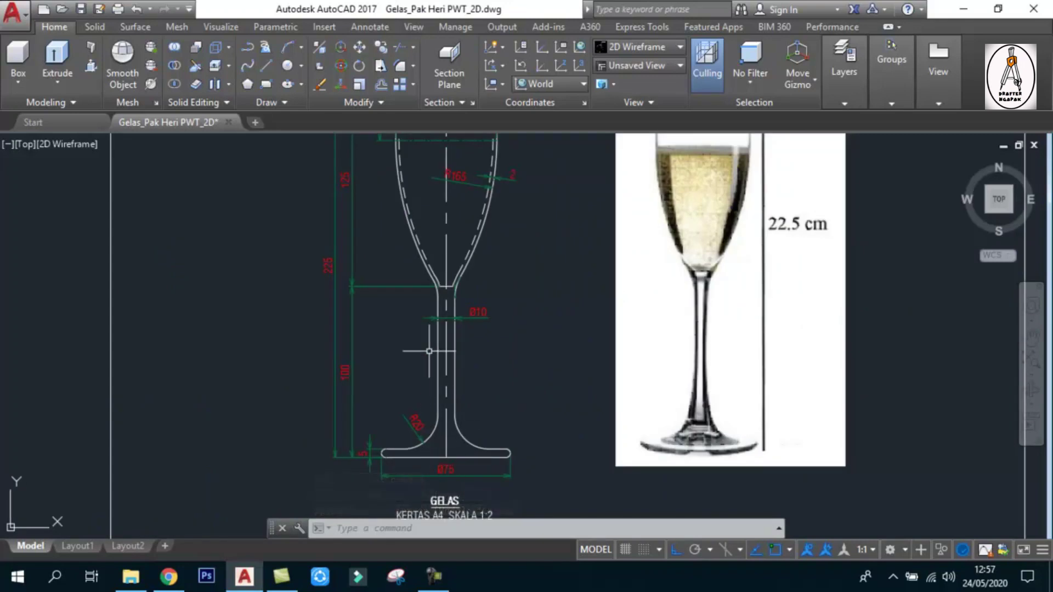
{"action": "scroll", "coordinate": [347, 383], "scroll_direction": "up", "scroll_amount": 2}
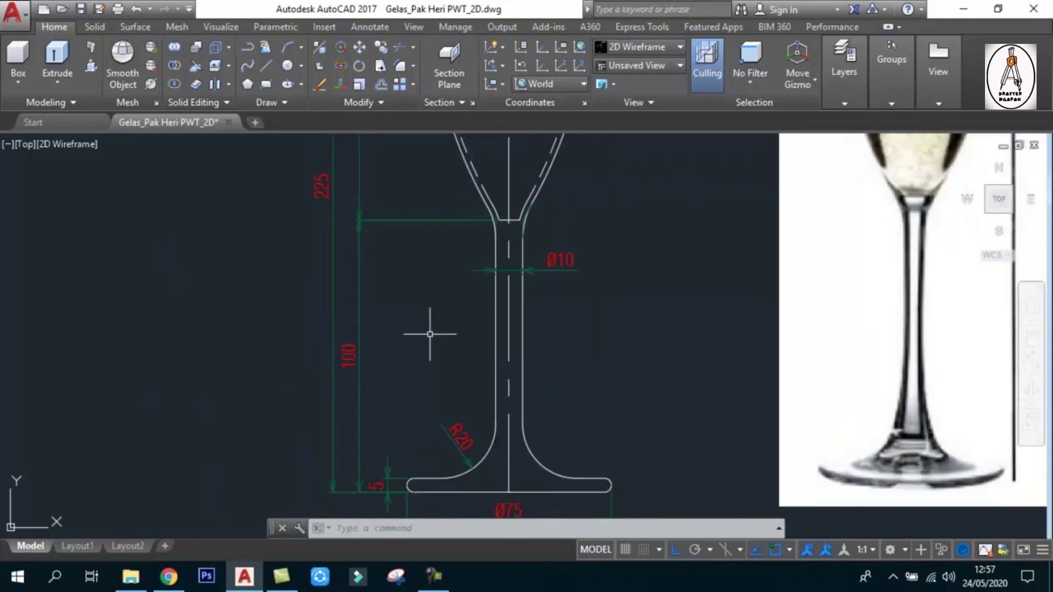
{"action": "scroll", "coordinate": [502, 217], "scroll_direction": "up", "scroll_amount": 5}
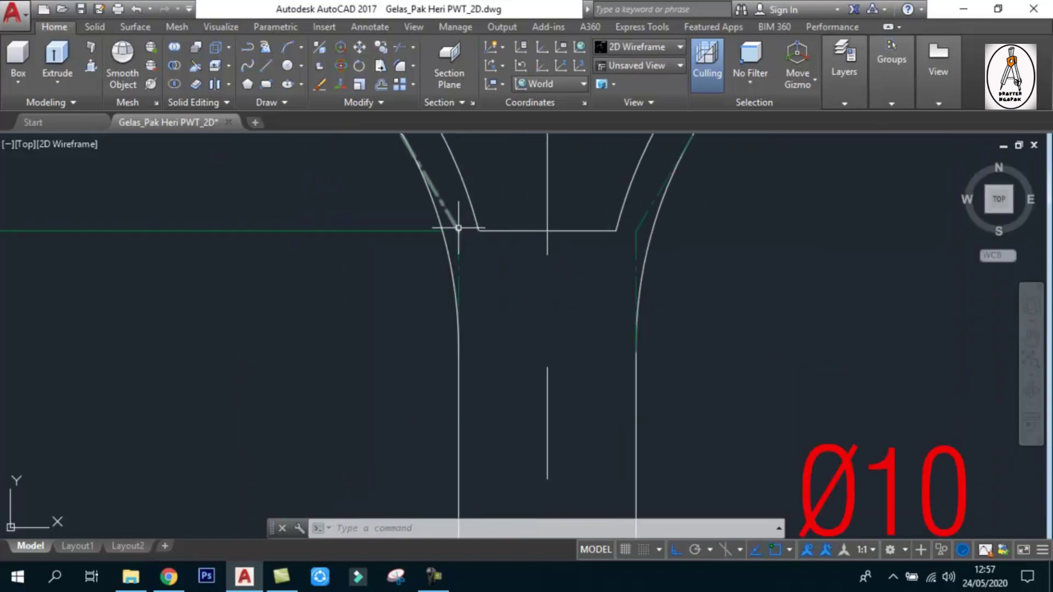
{"action": "scroll", "coordinate": [458, 228], "scroll_direction": "down", "scroll_amount": 6}
{"action": "scroll", "coordinate": [416, 280], "scroll_direction": "down", "scroll_amount": 2}
{"action": "scroll", "coordinate": [331, 353], "scroll_direction": "down", "scroll_amount": 3}
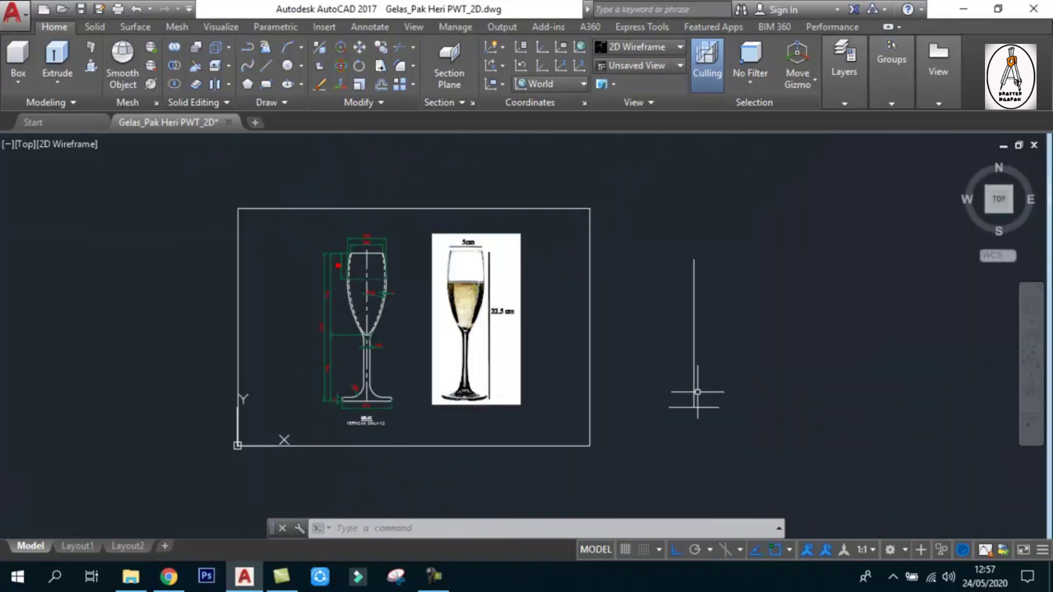
{"action": "scroll", "coordinate": [692, 407], "scroll_direction": "up", "scroll_amount": 2}
Offset the horizontal base line 100 units upward so it crosses the vertical centerline.
{"action": "key", "text": "Return"}
{"action": "type", "text": "100"}
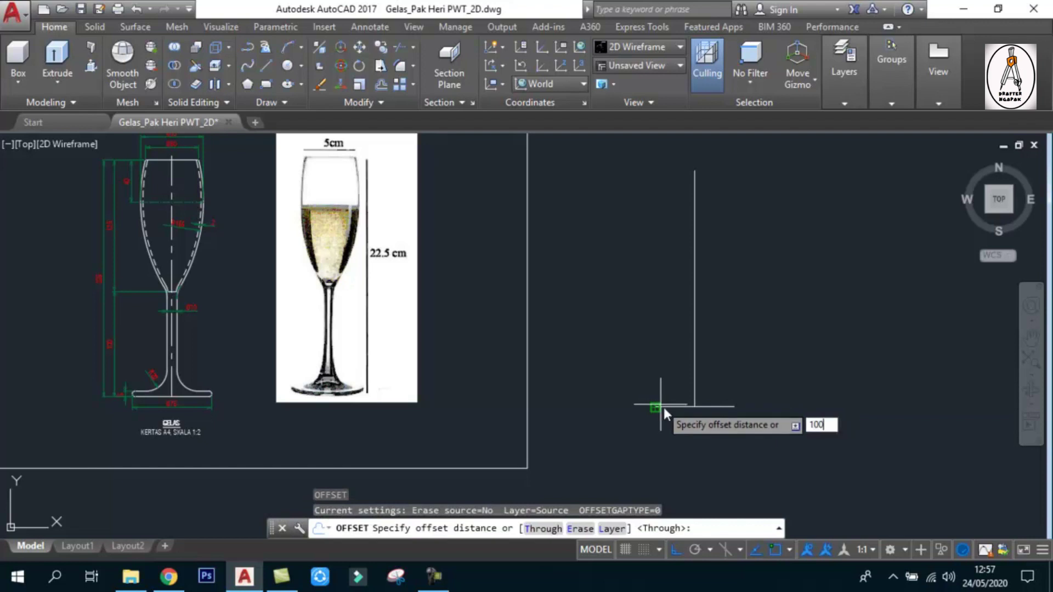
{"action": "key", "text": "Return"}
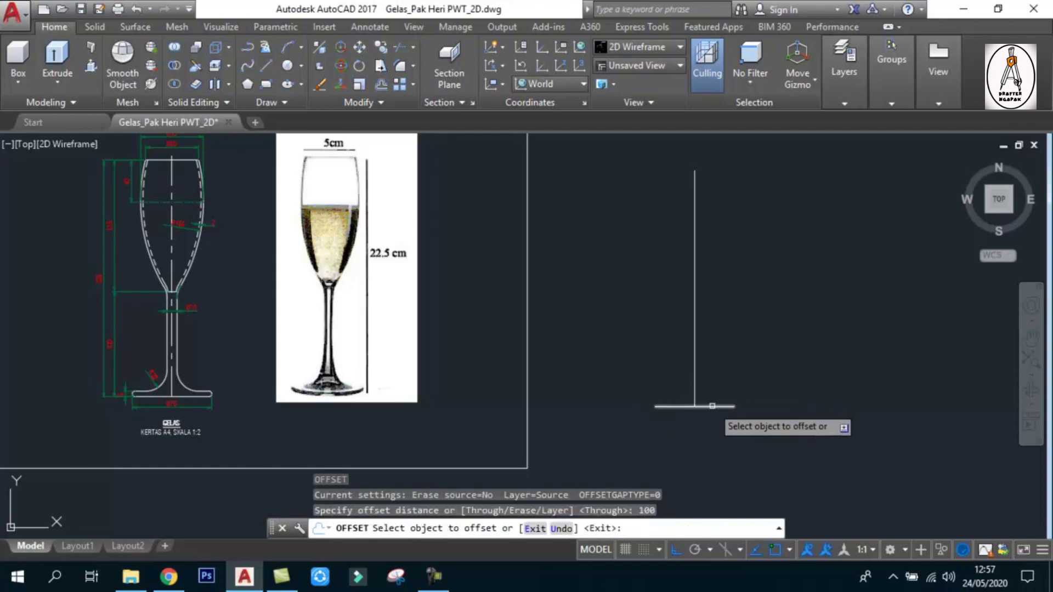
{"action": "left_click", "coordinate": [712, 406]}
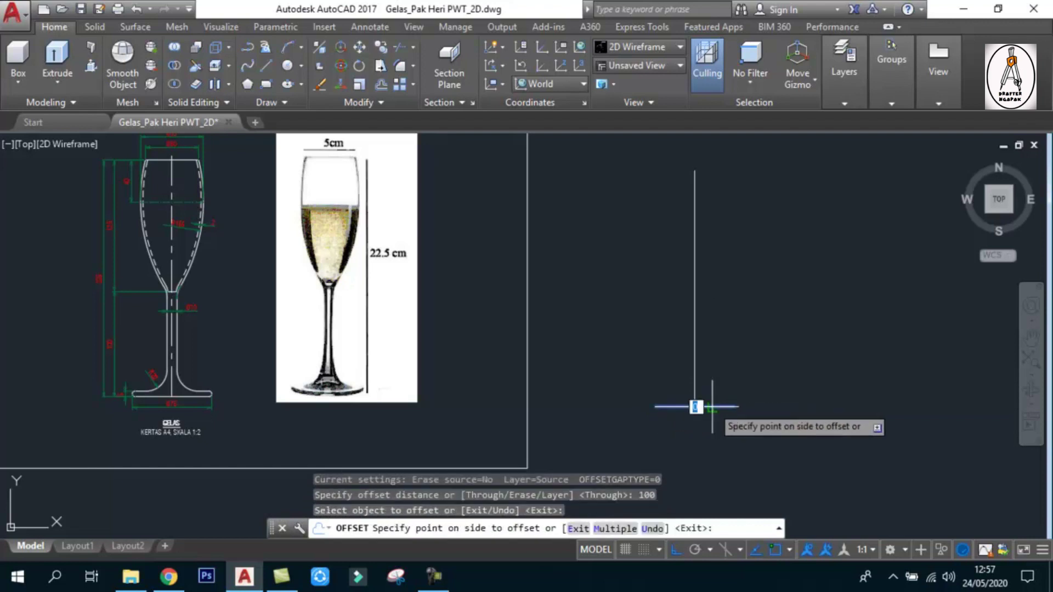
{"action": "left_click", "coordinate": [720, 272]}
{"action": "key", "text": "Escape"}
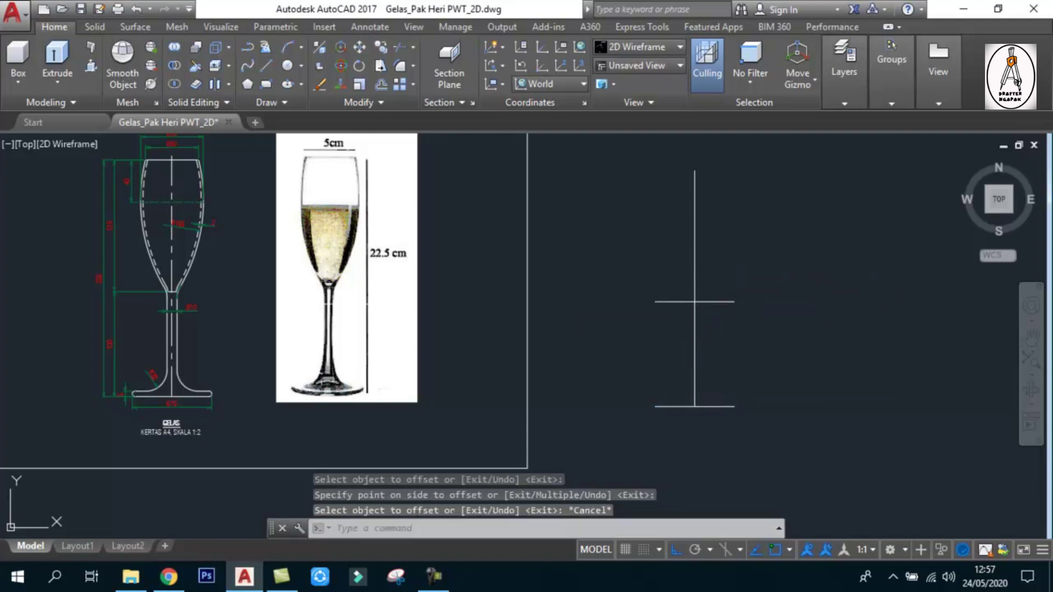
{"action": "scroll", "coordinate": [165, 294], "scroll_direction": "up", "scroll_amount": 8}
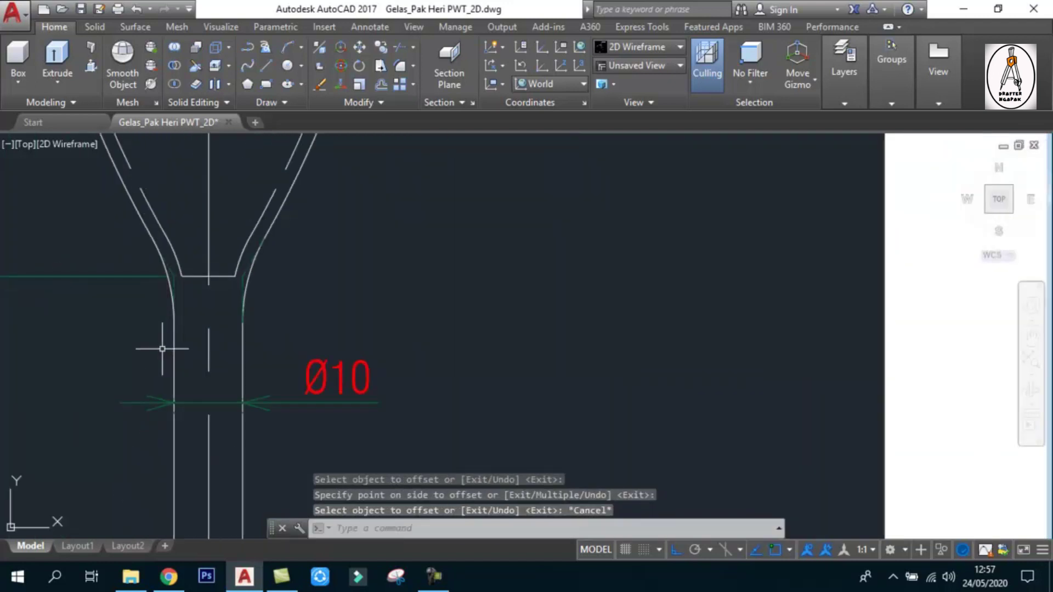
{"action": "scroll", "coordinate": [294, 364], "scroll_direction": "down", "scroll_amount": 5}
{"action": "scroll", "coordinate": [294, 364], "scroll_direction": "down", "scroll_amount": 3}
{"action": "scroll", "coordinate": [784, 327], "scroll_direction": "up", "scroll_amount": 3}
{"action": "scroll", "coordinate": [784, 324], "scroll_direction": "up", "scroll_amount": 2}
{"action": "scroll", "coordinate": [732, 320], "scroll_direction": "up", "scroll_amount": 3}
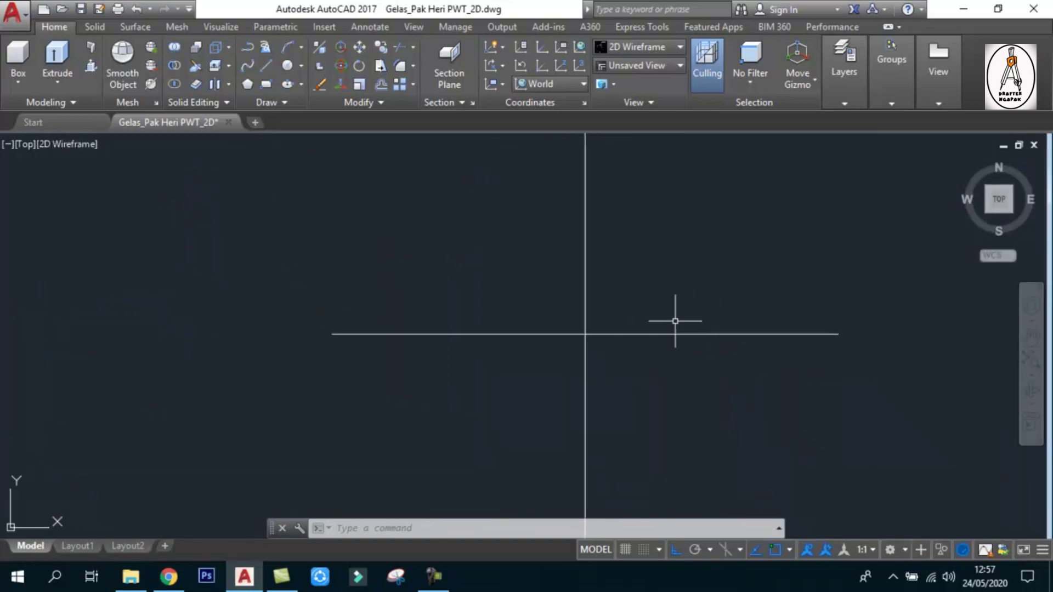
{"action": "key", "text": "Return"}
Draw a diameter-10 helper circle centred on the line intersection.
{"action": "left_click", "coordinate": [585, 334]}
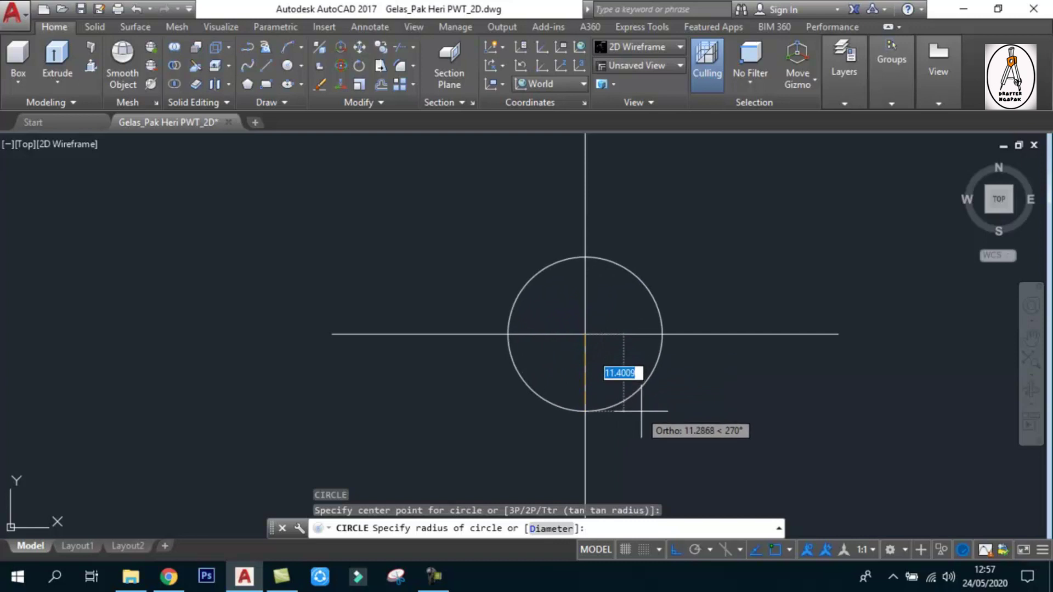
{"action": "type", "text": "13"}
{"action": "type", "text": "d"}
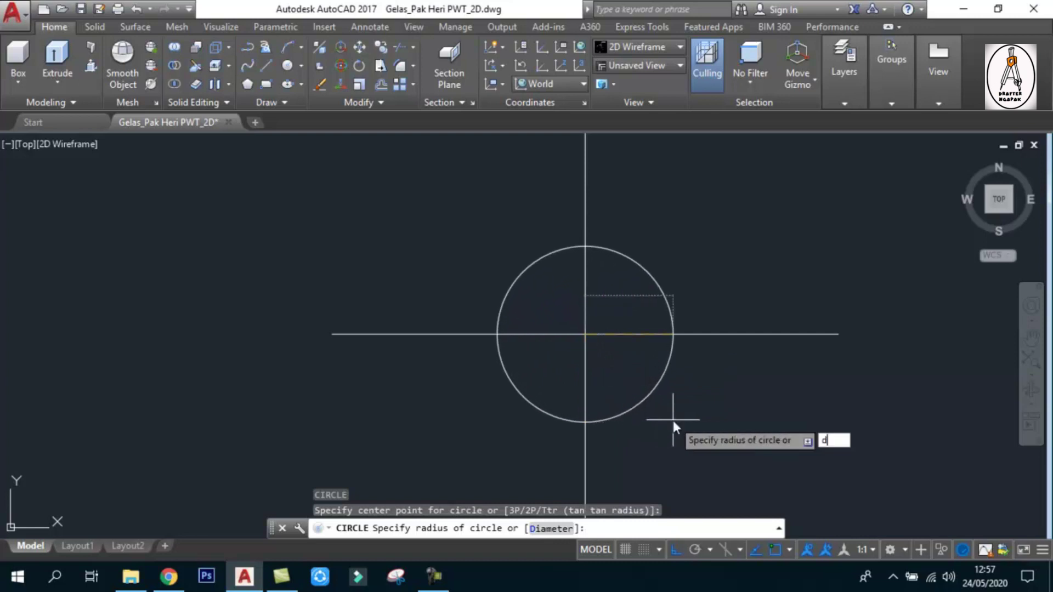
{"action": "key", "text": "Return"}
{"action": "type", "text": "10"}
{"action": "key", "text": "Return"}
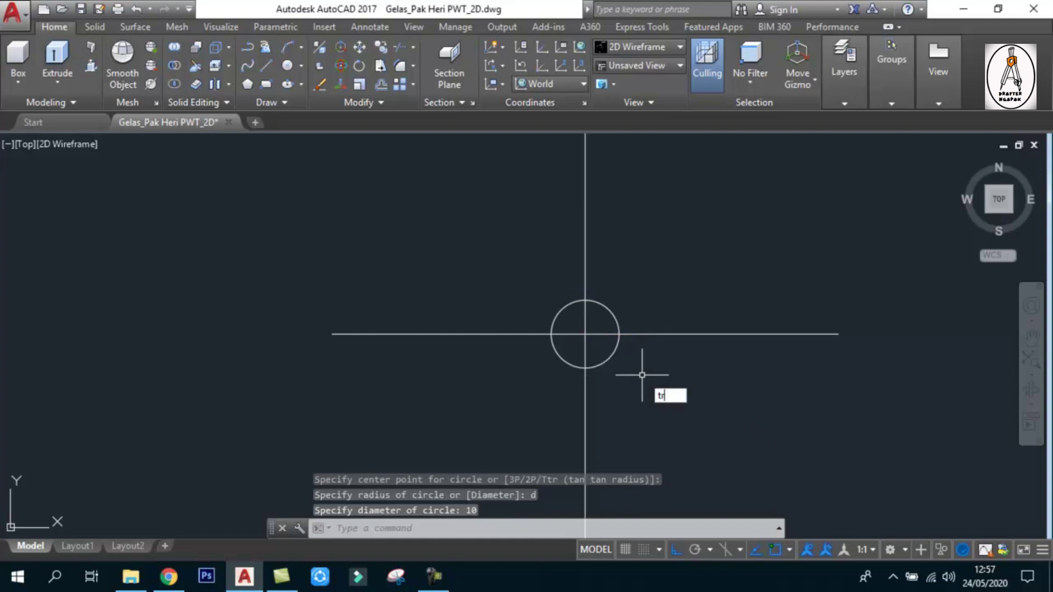
Trim the horizontal line outside the circle, then erase the helper circle.
{"action": "key", "text": "Return"}
{"action": "left_click", "coordinate": [620, 345]}
{"action": "key", "text": "Return"}
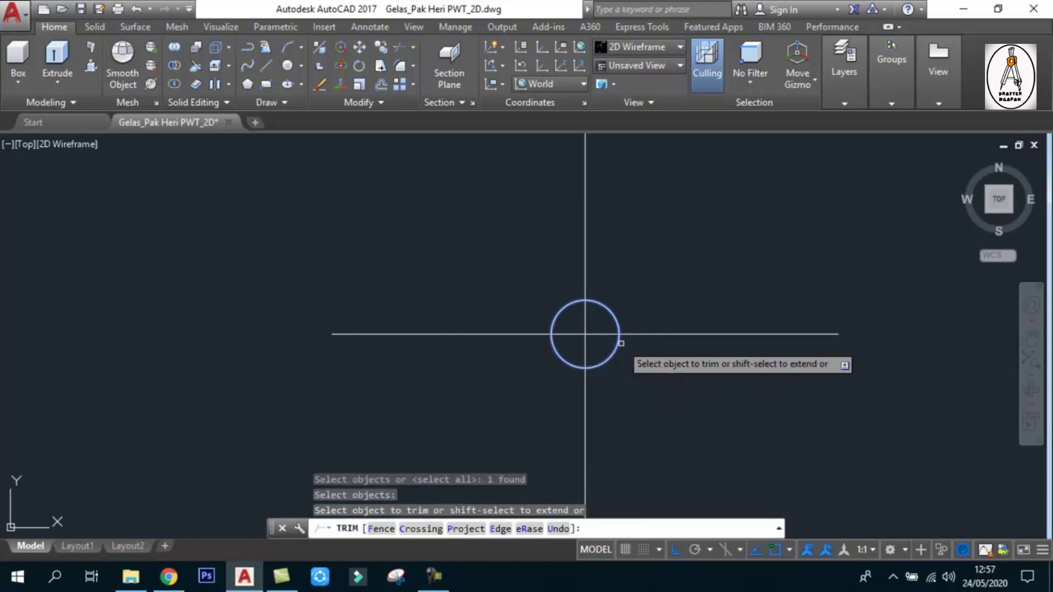
{"action": "left_click", "coordinate": [540, 333]}
{"action": "key", "text": "Return"}
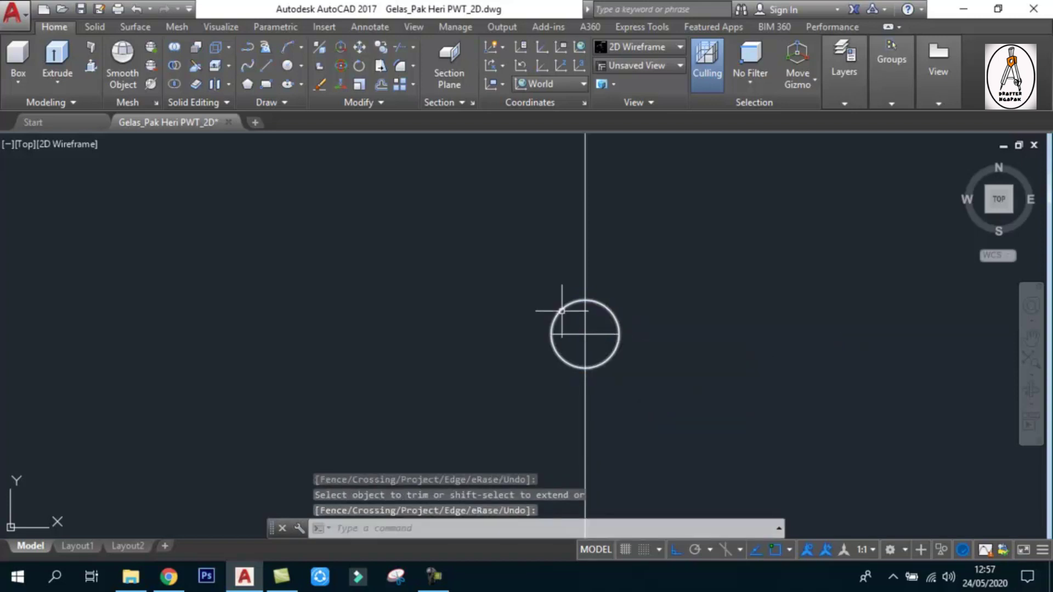
{"action": "key", "text": "Return"}
{"action": "left_click", "coordinate": [557, 317]}
{"action": "key", "text": "Delete"}
Pan back to the reference glass to inspect its Ø59, Ø50 and R165 bowl dimensions.
{"action": "scroll", "coordinate": [635, 329], "scroll_direction": "down", "scroll_amount": 2}
{"action": "scroll", "coordinate": [730, 335], "scroll_direction": "down", "scroll_amount": 3}
{"action": "mouse_move", "coordinate": [717, 409]}
{"action": "middle_mouse_down"}
{"action": "mouse_move", "coordinate": [741, 382]}
{"action": "mouse_move", "coordinate": [769, 385]}
{"action": "middle_mouse_up"}
{"action": "scroll", "coordinate": [803, 402], "scroll_direction": "down", "scroll_amount": 2}
{"action": "middle_click_drag", "start_coordinate": [670, 354], "coordinate": [674, 366]}
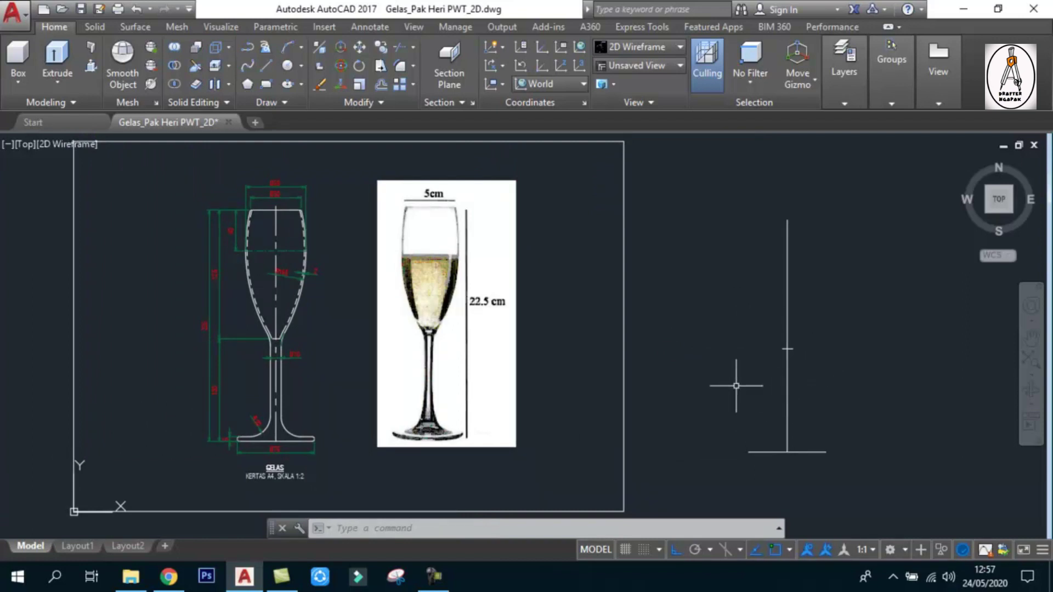
{"action": "scroll", "coordinate": [258, 345], "scroll_direction": "up", "scroll_amount": 3}
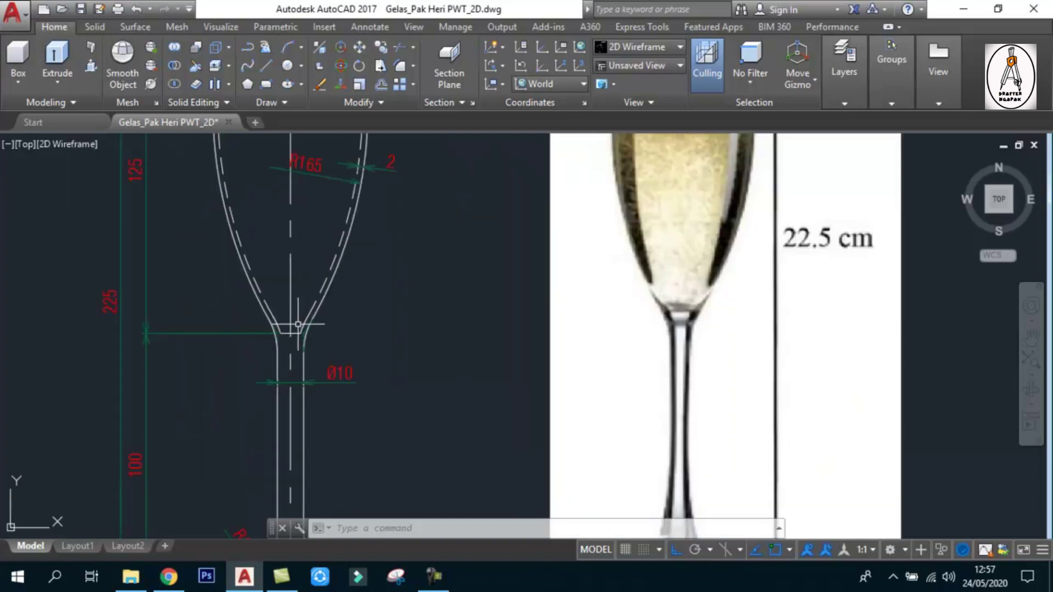
{"action": "mouse_move", "coordinate": [306, 348]}
{"action": "middle_mouse_down"}
{"action": "mouse_move", "coordinate": [287, 427]}
{"action": "mouse_move", "coordinate": [300, 429]}
{"action": "middle_mouse_up"}
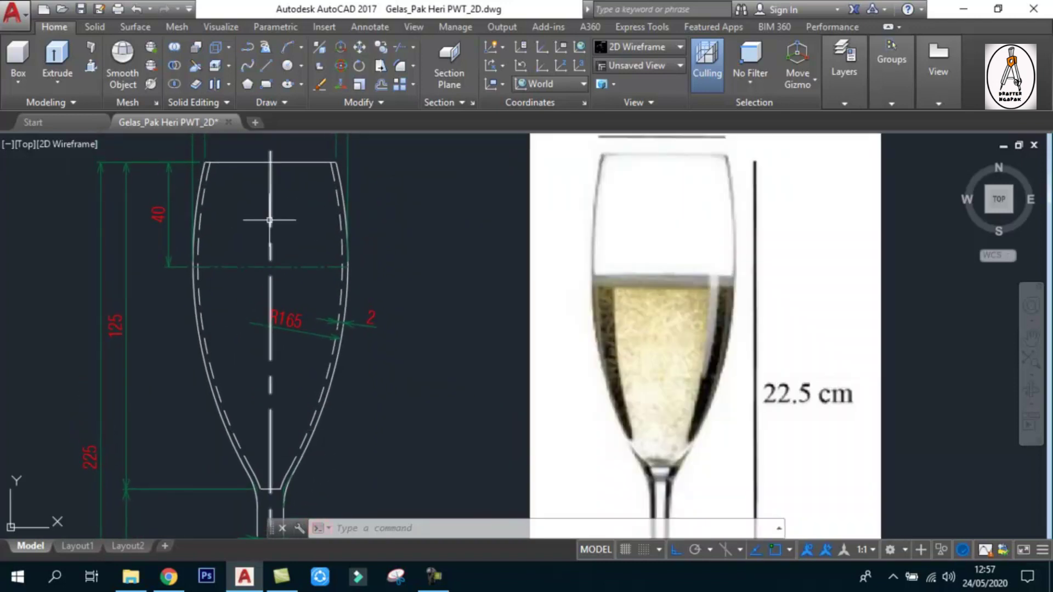
{"action": "middle_click_drag", "start_coordinate": [239, 174], "coordinate": [247, 264]}
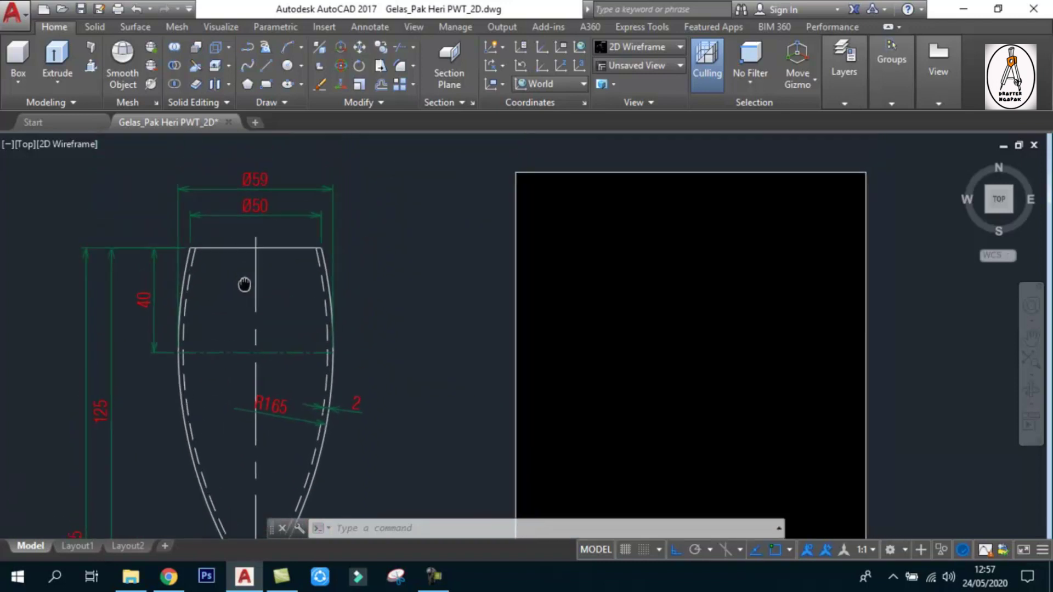
Offset the vertical centerline 50/2 to both sides as helper lines.
{"action": "scroll", "coordinate": [254, 234], "scroll_direction": "up", "scroll_amount": 2}
{"action": "scroll", "coordinate": [256, 219], "scroll_direction": "down", "scroll_amount": 5}
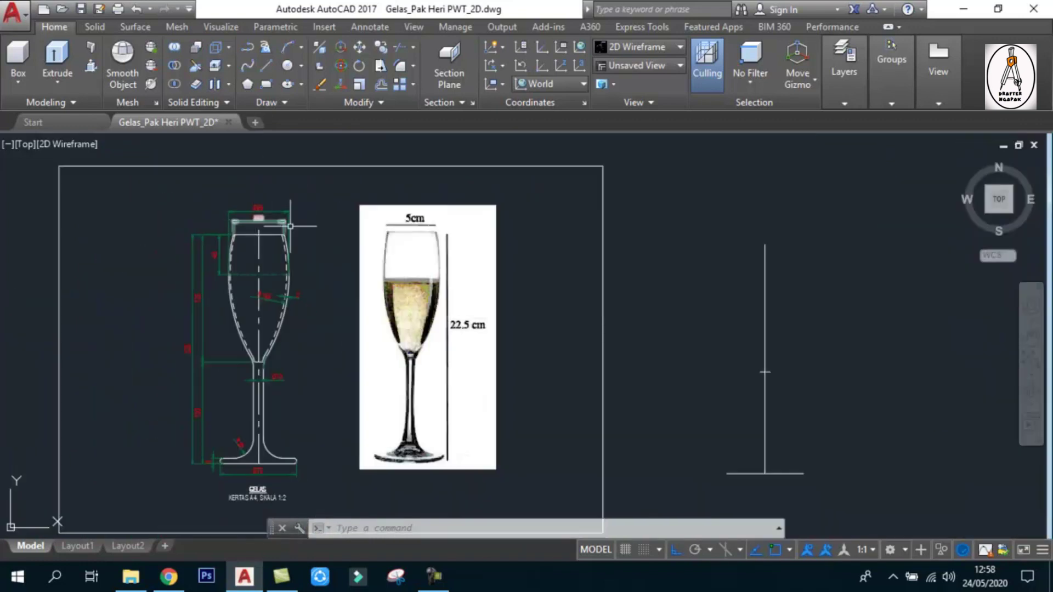
{"action": "scroll", "coordinate": [439, 223], "scroll_direction": "up", "scroll_amount": 2}
{"action": "scroll", "coordinate": [352, 241], "scroll_direction": "down", "scroll_amount": 5}
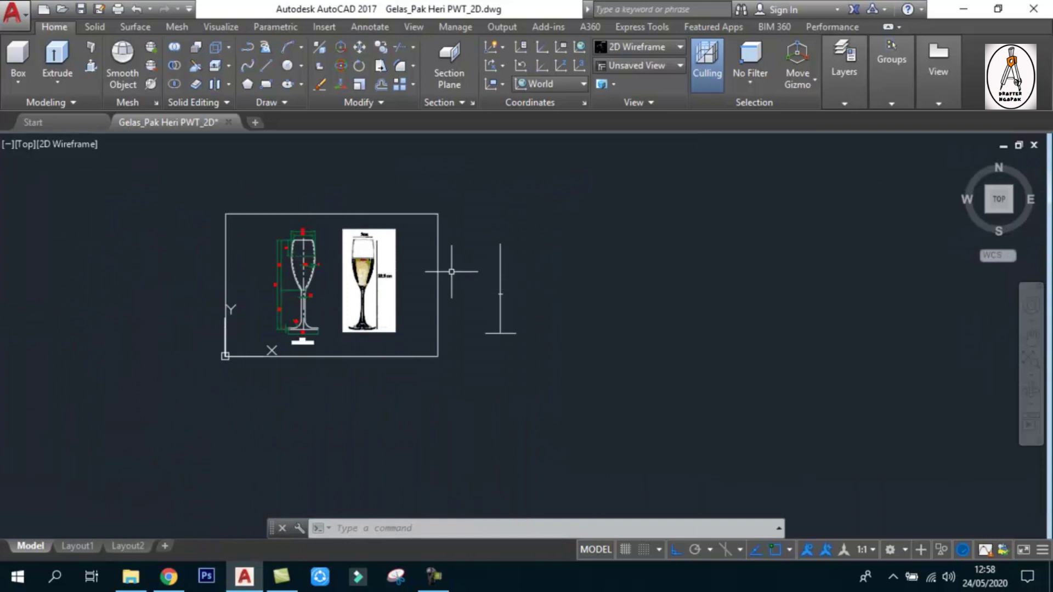
{"action": "scroll", "coordinate": [452, 272], "scroll_direction": "up", "scroll_amount": 2}
{"action": "middle_click_drag", "start_coordinate": [528, 284], "coordinate": [549, 309]}
{"action": "scroll", "coordinate": [565, 357], "scroll_direction": "up", "scroll_amount": 4}
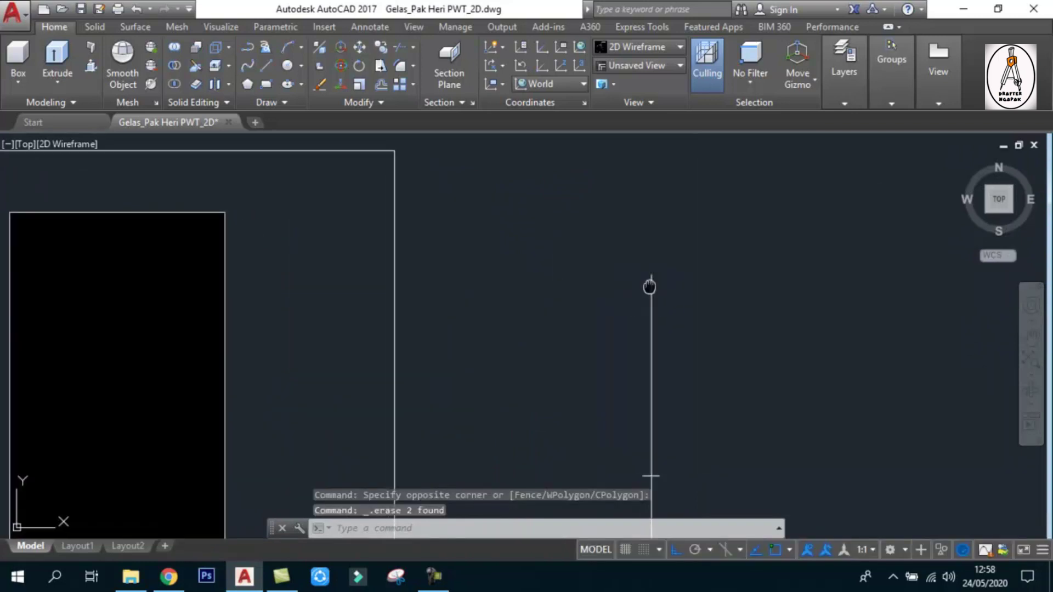
{"action": "middle_click_drag", "start_coordinate": [650, 286], "coordinate": [848, 288]}
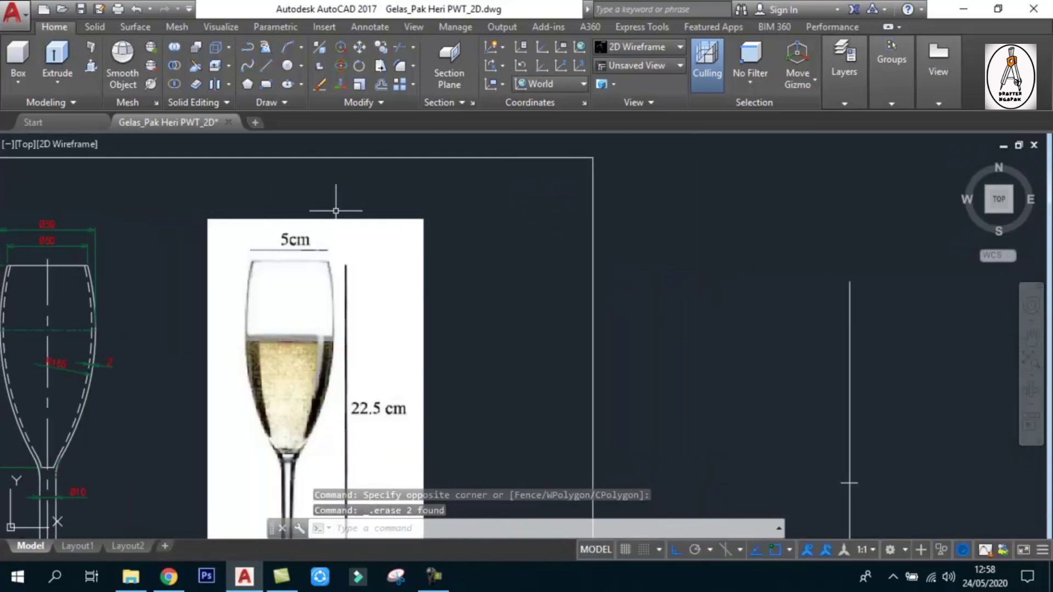
{"action": "scroll", "coordinate": [332, 273], "scroll_direction": "down", "scroll_amount": 2}
{"action": "scroll", "coordinate": [155, 235], "scroll_direction": "up", "scroll_amount": 1}
{"action": "scroll", "coordinate": [130, 234], "scroll_direction": "up", "scroll_amount": 3}
{"action": "scroll", "coordinate": [130, 234], "scroll_direction": "down", "scroll_amount": 3}
{"action": "scroll", "coordinate": [618, 282], "scroll_direction": "up", "scroll_amount": 4}
{"action": "mouse_move", "coordinate": [618, 282]}
{"action": "middle_mouse_down"}
{"action": "mouse_move", "coordinate": [605, 295]}
{"action": "mouse_move", "coordinate": [561, 296]}
{"action": "middle_mouse_up"}
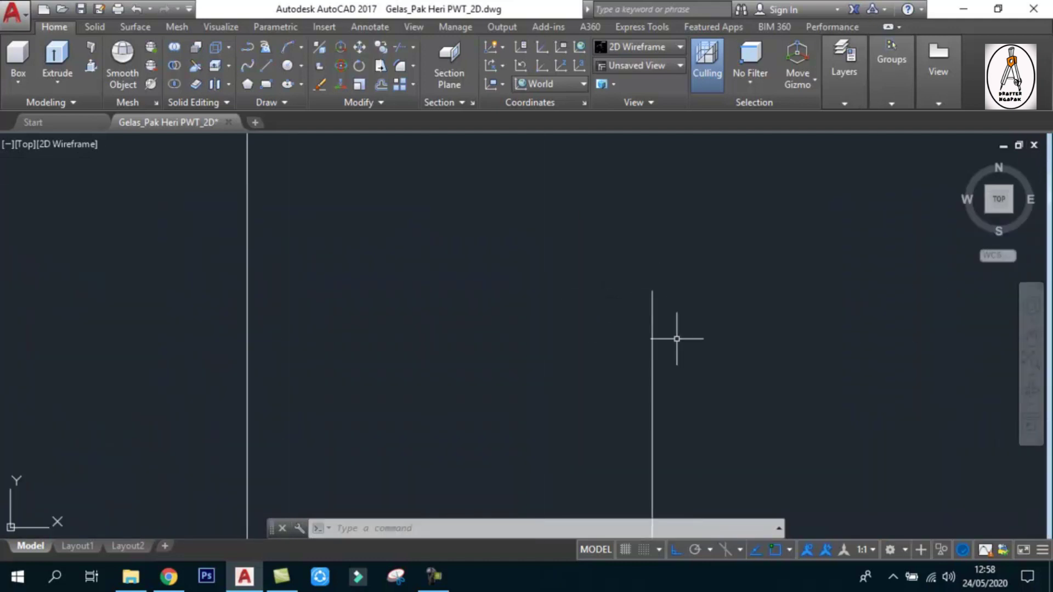
{"action": "key", "text": "Return"}
{"action": "type", "text": "5"}
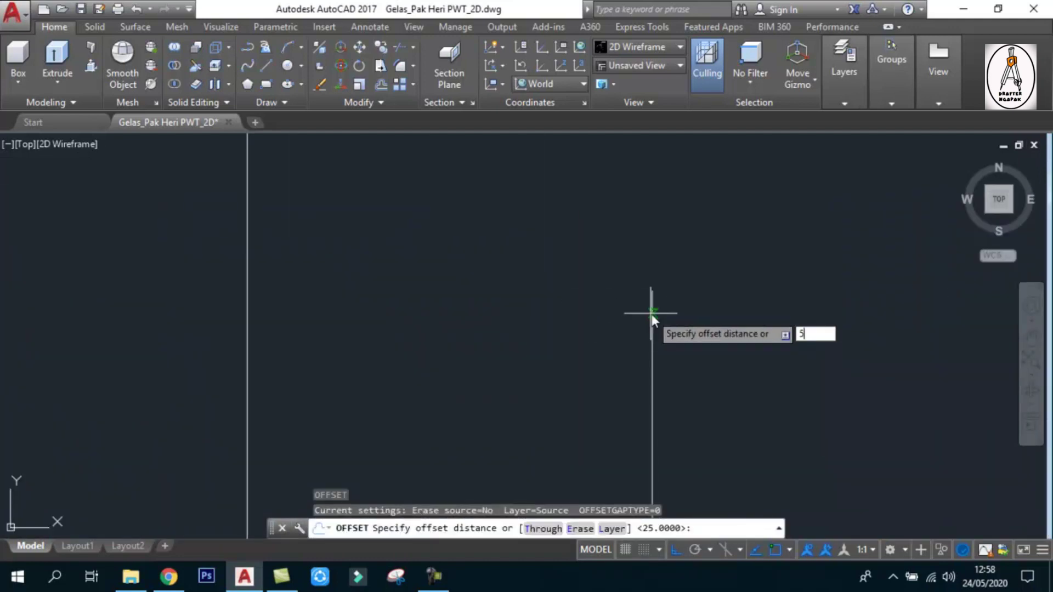
{"action": "type", "text": "0/"}
{"action": "type", "text": "2"}
{"action": "key", "text": "Return"}
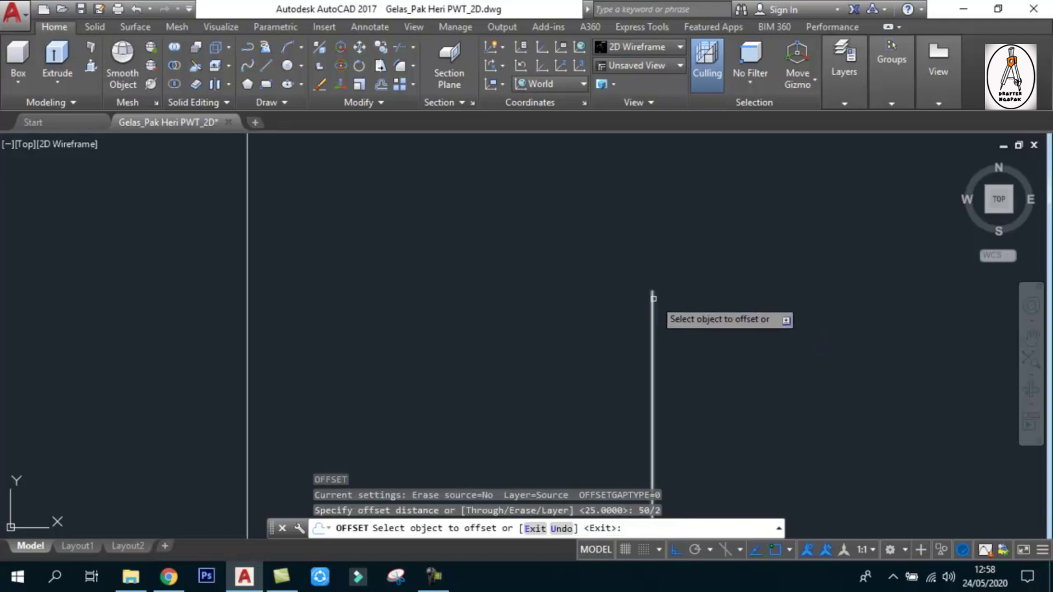
{"action": "left_click", "coordinate": [653, 299]}
{"action": "left_click", "coordinate": [571, 306]}
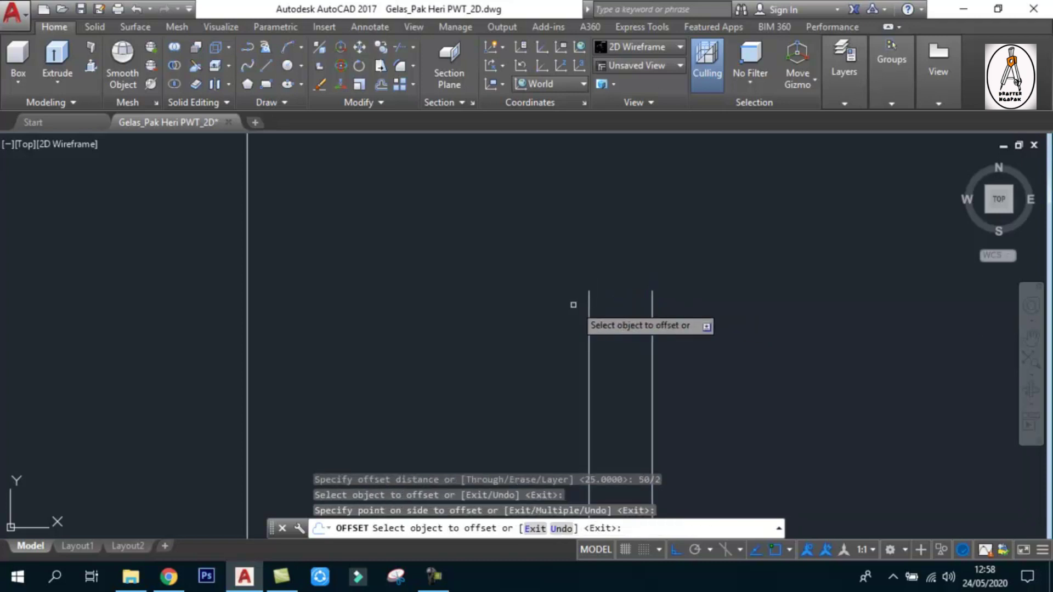
{"action": "left_click", "coordinate": [652, 299]}
{"action": "left_click", "coordinate": [691, 300]}
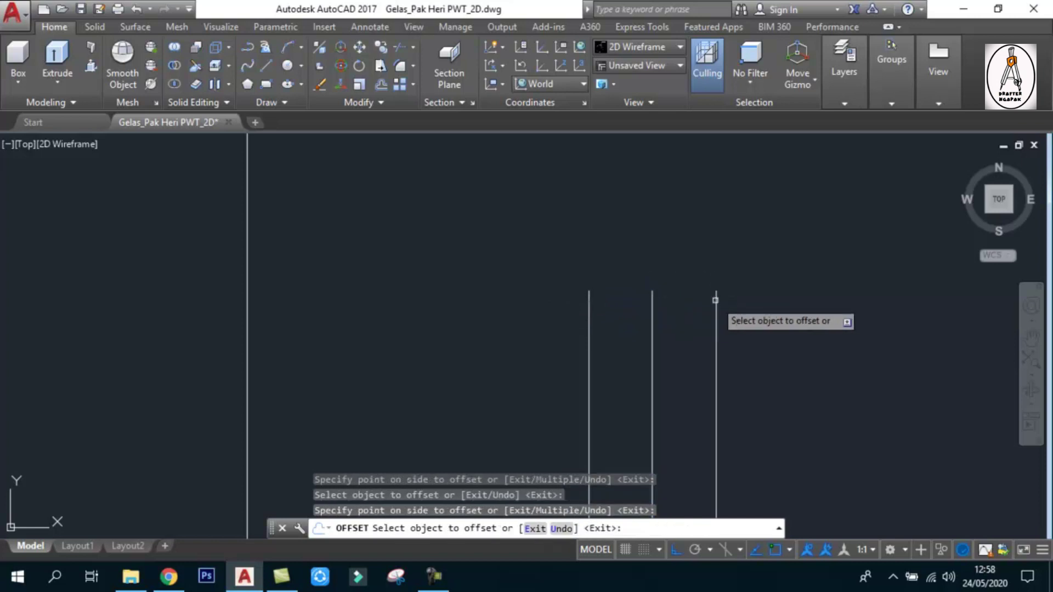
{"action": "key", "text": "Escape"}
Draw the 50-wide rim line joining the helper lines' tops, then erase both helpers.
{"action": "key", "text": "Return"}
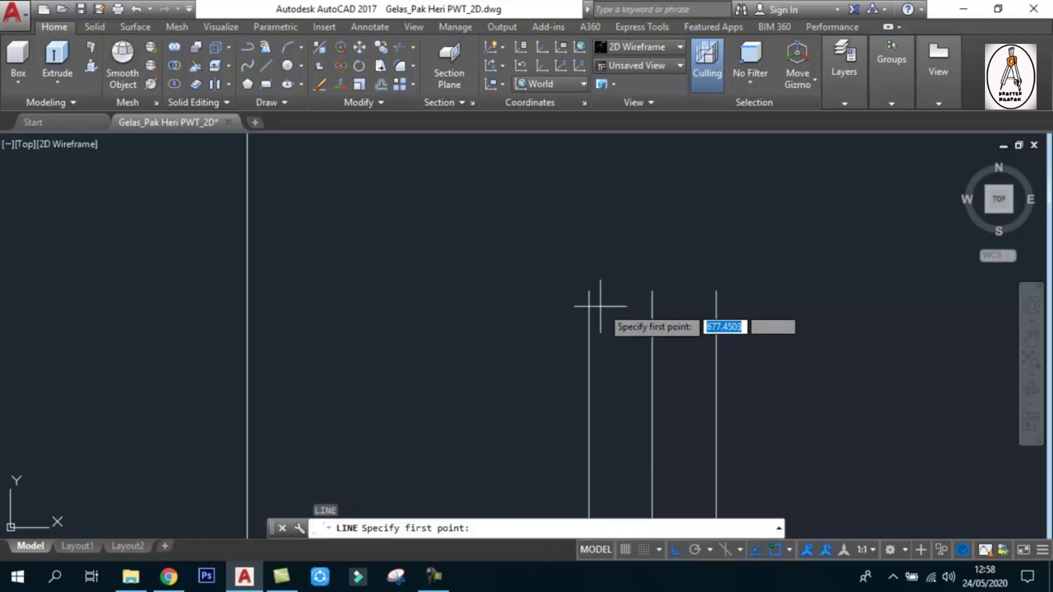
{"action": "left_click", "coordinate": [589, 292]}
{"action": "left_click", "coordinate": [716, 291]}
{"action": "key", "text": "Escape"}
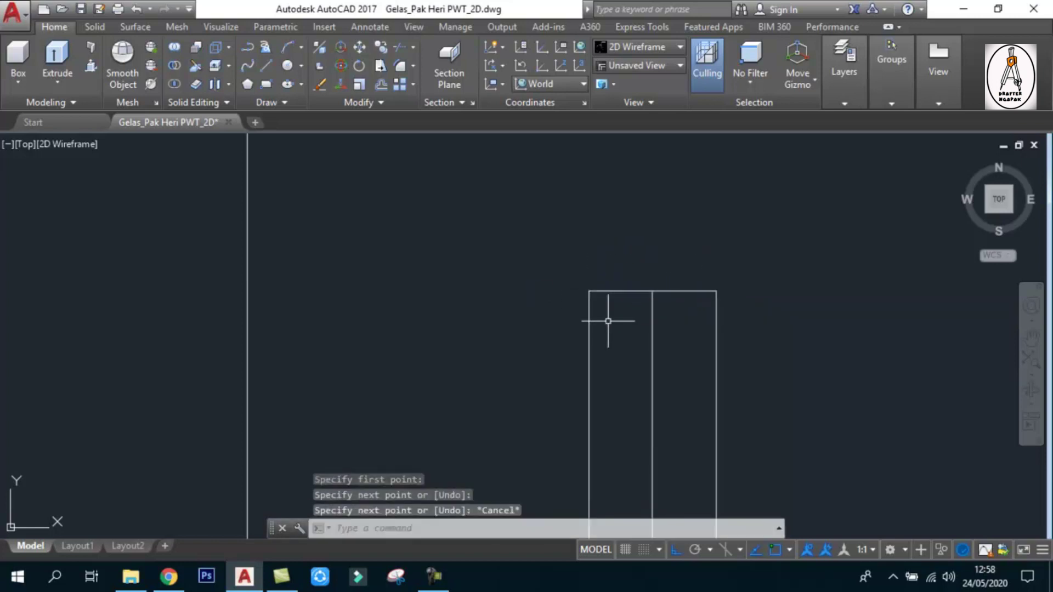
{"action": "left_click", "coordinate": [589, 327]}
{"action": "left_click", "coordinate": [717, 329]}
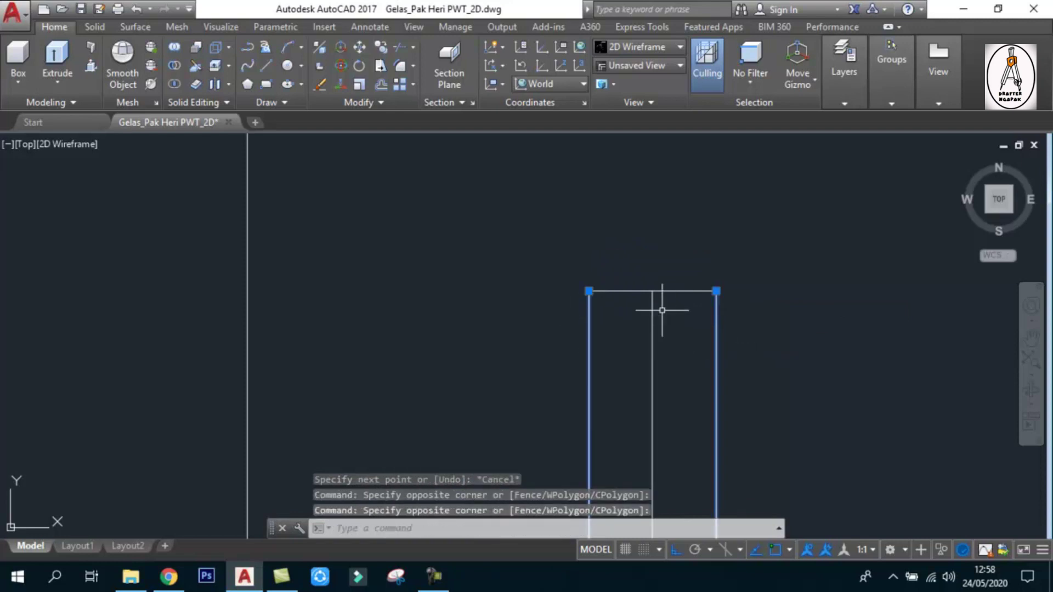
{"action": "key", "text": "Delete"}
{"action": "scroll", "coordinate": [711, 277], "scroll_direction": "down", "scroll_amount": 3}
{"action": "scroll", "coordinate": [611, 322], "scroll_direction": "up", "scroll_amount": 1}
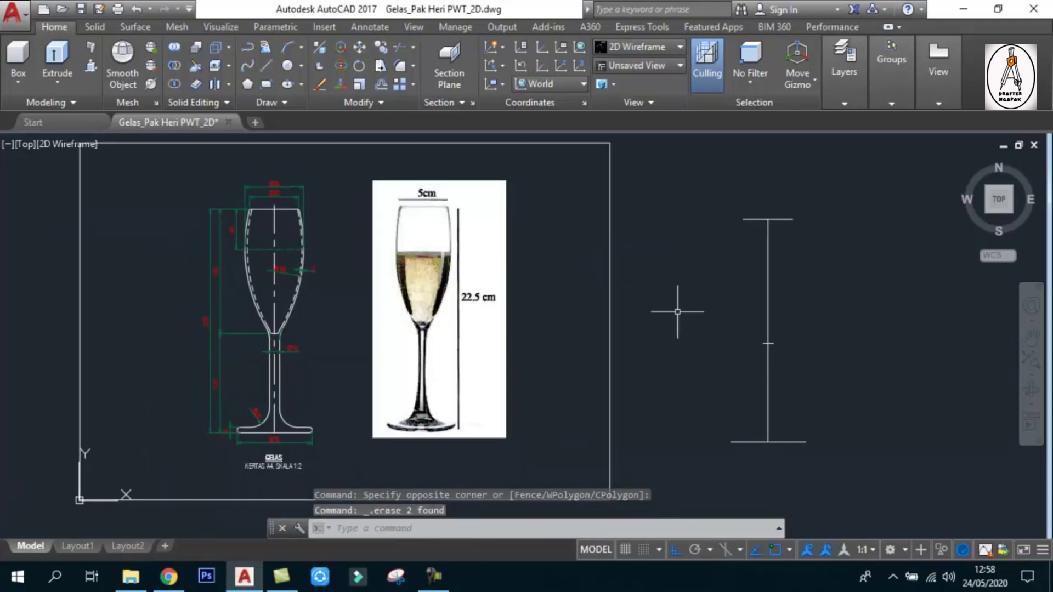
{"action": "scroll", "coordinate": [237, 228], "scroll_direction": "up", "scroll_amount": 2}
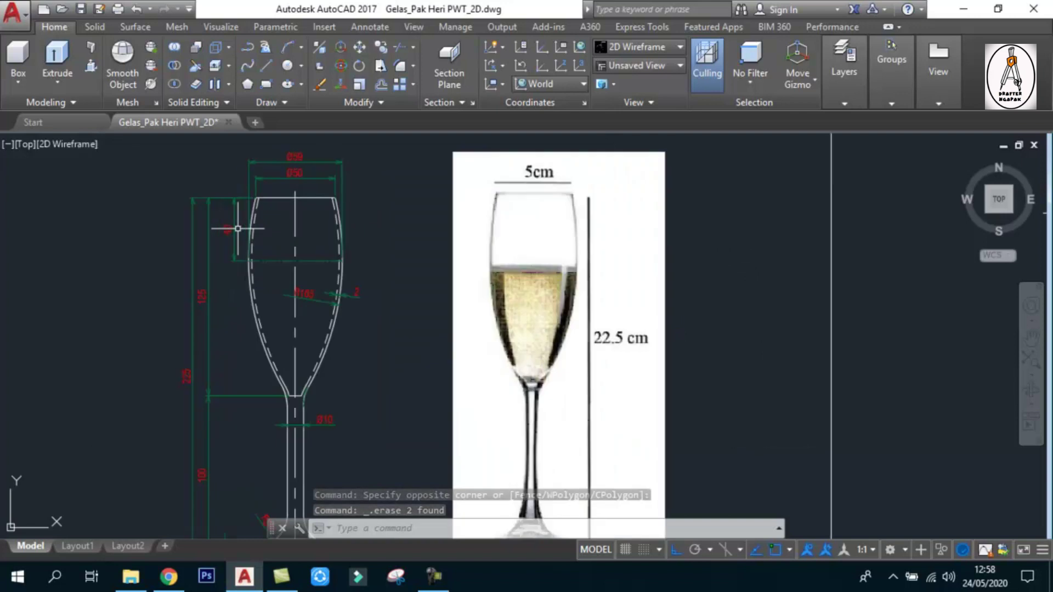
{"action": "scroll", "coordinate": [230, 222], "scroll_direction": "up", "scroll_amount": 2}
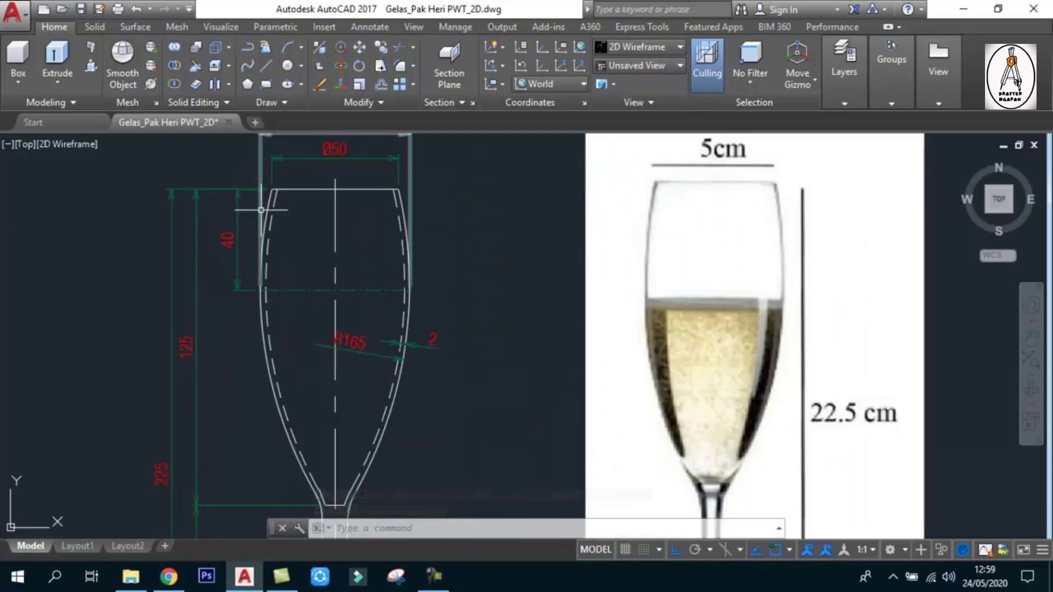
{"action": "scroll", "coordinate": [281, 220], "scroll_direction": "up", "scroll_amount": 2}
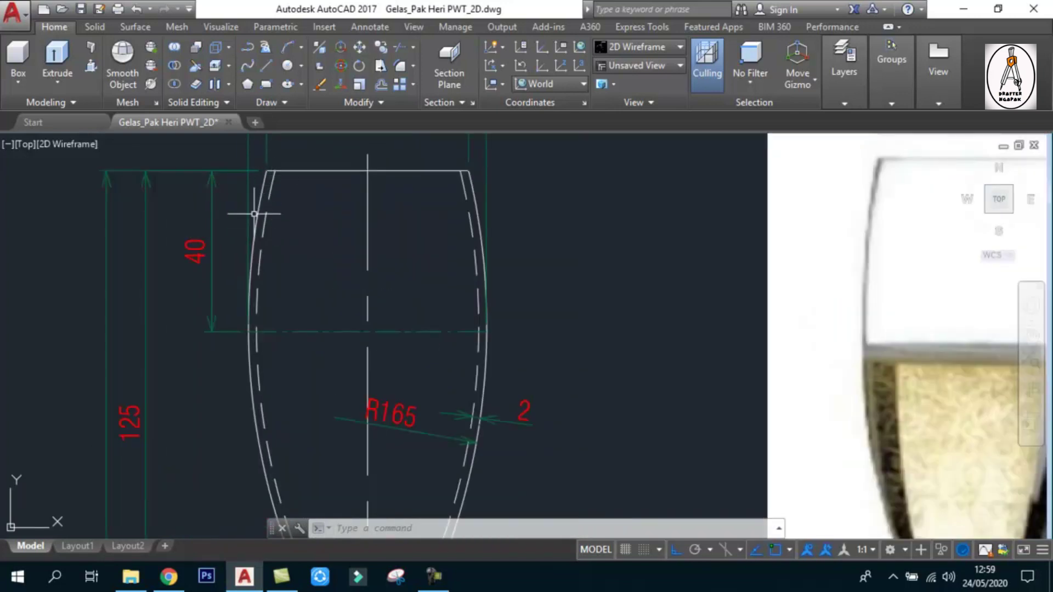
{"action": "scroll", "coordinate": [260, 224], "scroll_direction": "down", "scroll_amount": 2}
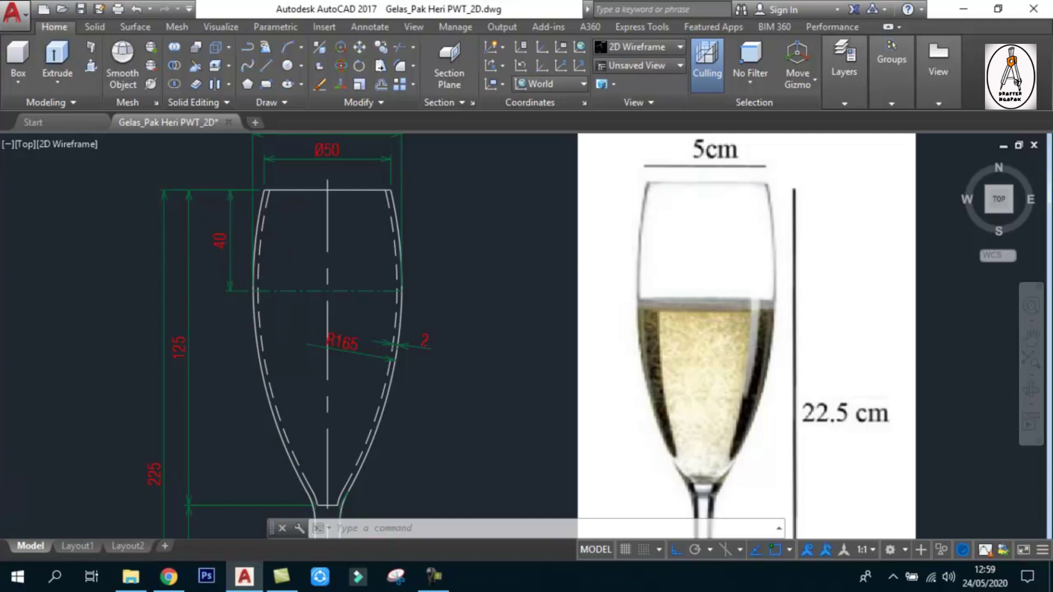
{"action": "scroll", "coordinate": [165, 299], "scroll_direction": "down", "scroll_amount": 2}
{"action": "scroll", "coordinate": [212, 299], "scroll_direction": "up", "scroll_amount": 2}
{"action": "middle_click_drag", "start_coordinate": [254, 289], "coordinate": [219, 282]}
{"action": "scroll", "coordinate": [152, 269], "scroll_direction": "down", "scroll_amount": 2}
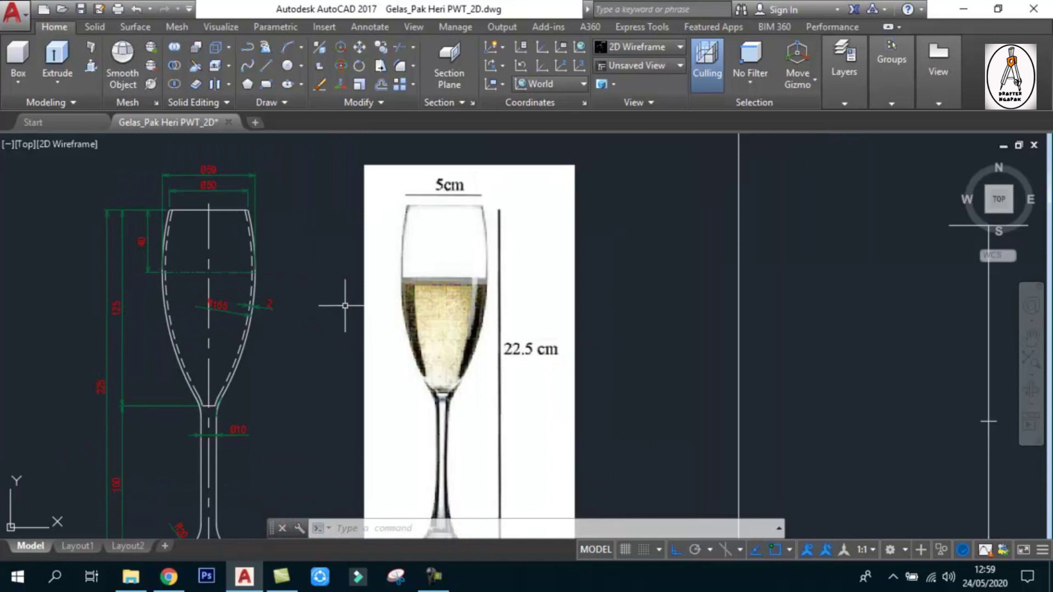
{"action": "scroll", "coordinate": [345, 306], "scroll_direction": "down", "scroll_amount": 3}
{"action": "scroll", "coordinate": [666, 282], "scroll_direction": "up", "scroll_amount": 3}
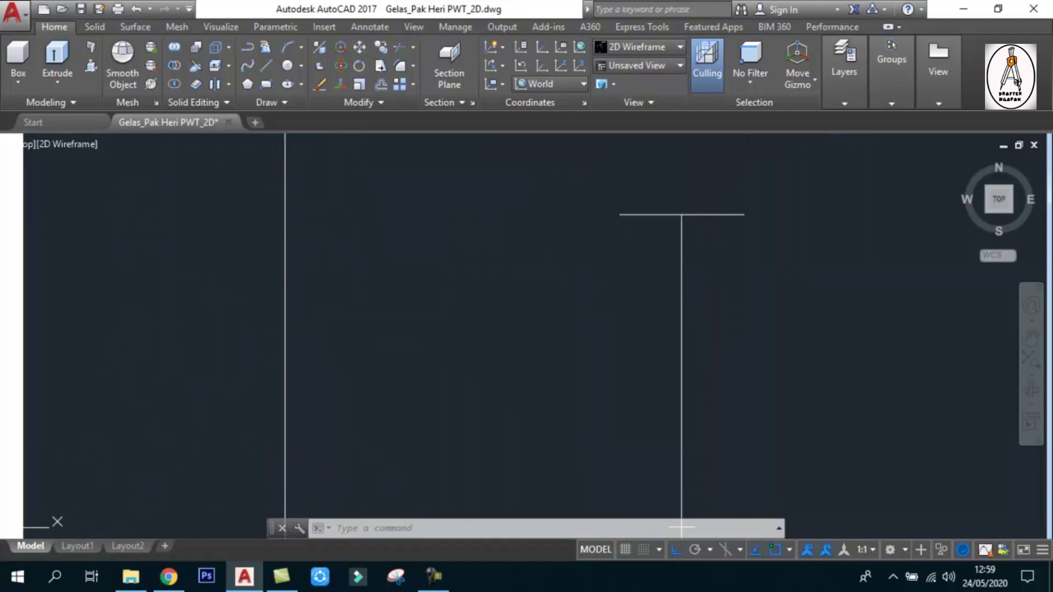
Offset the top horizontal line 40 units downward.
{"action": "type", "text": "o"}
{"action": "key", "text": "Return"}
{"action": "type", "text": "40"}
{"action": "key", "text": "Return"}
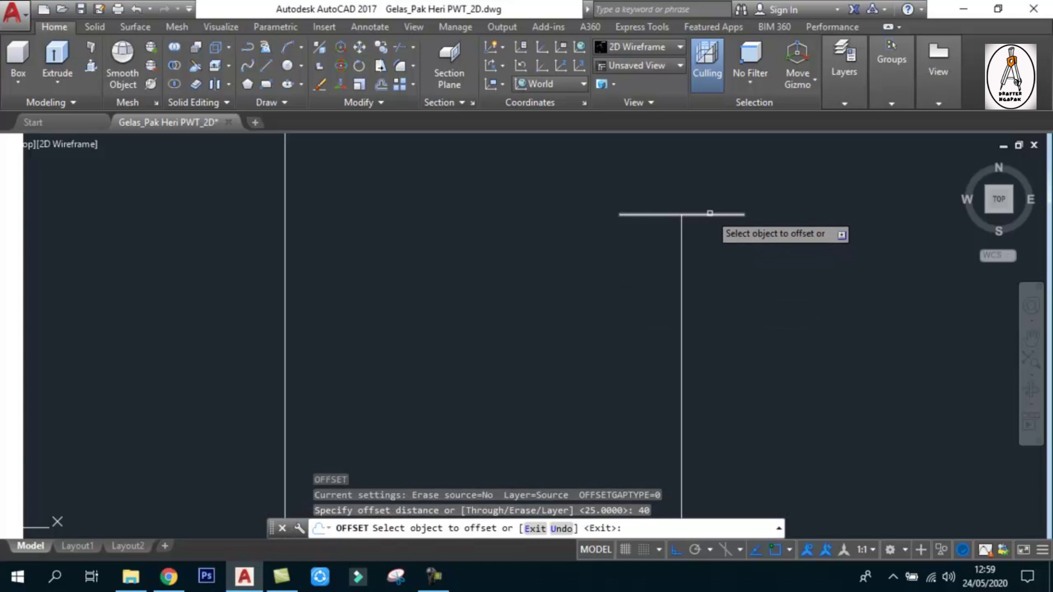
{"action": "left_click", "coordinate": [710, 213]}
{"action": "left_click", "coordinate": [704, 257]}
{"action": "scroll", "coordinate": [810, 289], "scroll_direction": "down", "scroll_amount": 2}
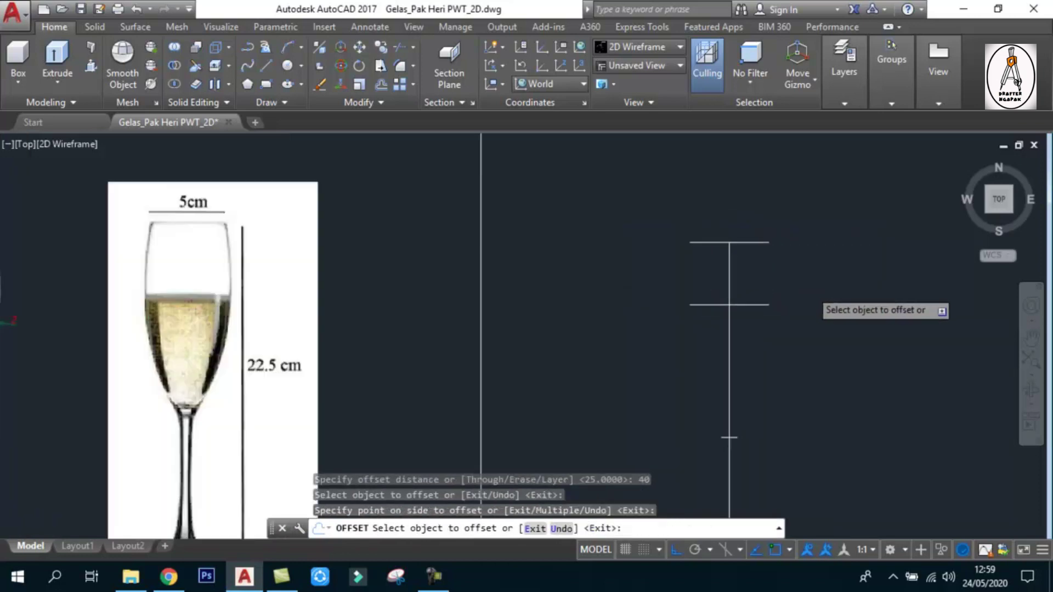
{"action": "key", "text": "Escape"}
{"action": "scroll", "coordinate": [812, 299], "scroll_direction": "down", "scroll_amount": 3}
{"action": "scroll", "coordinate": [470, 282], "scroll_direction": "up", "scroll_amount": 5}
{"action": "scroll", "coordinate": [478, 325], "scroll_direction": "up", "scroll_amount": 1}
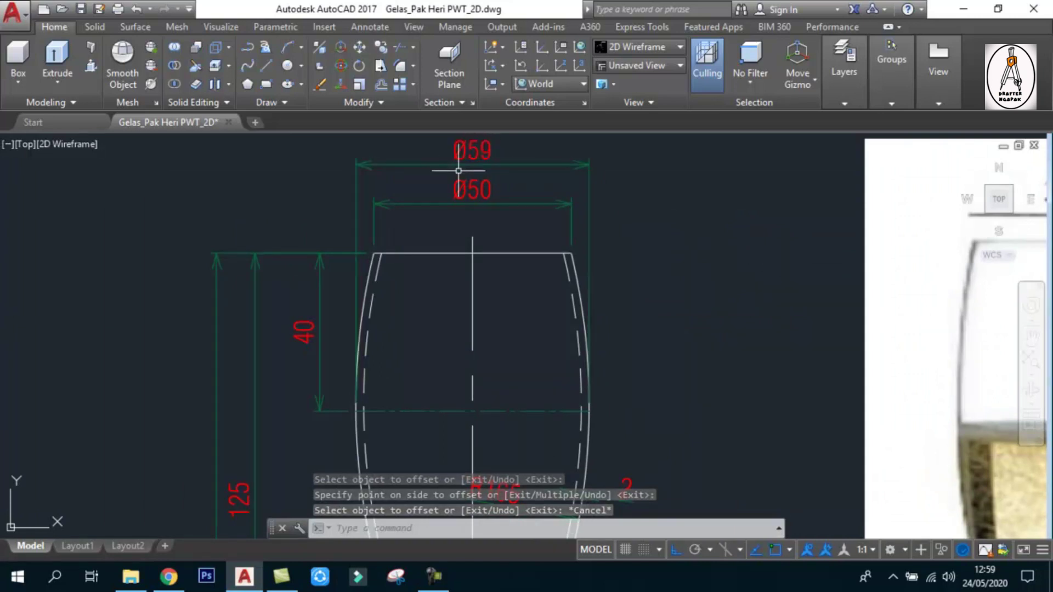
{"action": "scroll", "coordinate": [352, 419], "scroll_direction": "up", "scroll_amount": 2}
{"action": "scroll", "coordinate": [301, 435], "scroll_direction": "down", "scroll_amount": 5}
{"action": "middle_click_drag", "start_coordinate": [622, 335], "coordinate": [367, 324]}
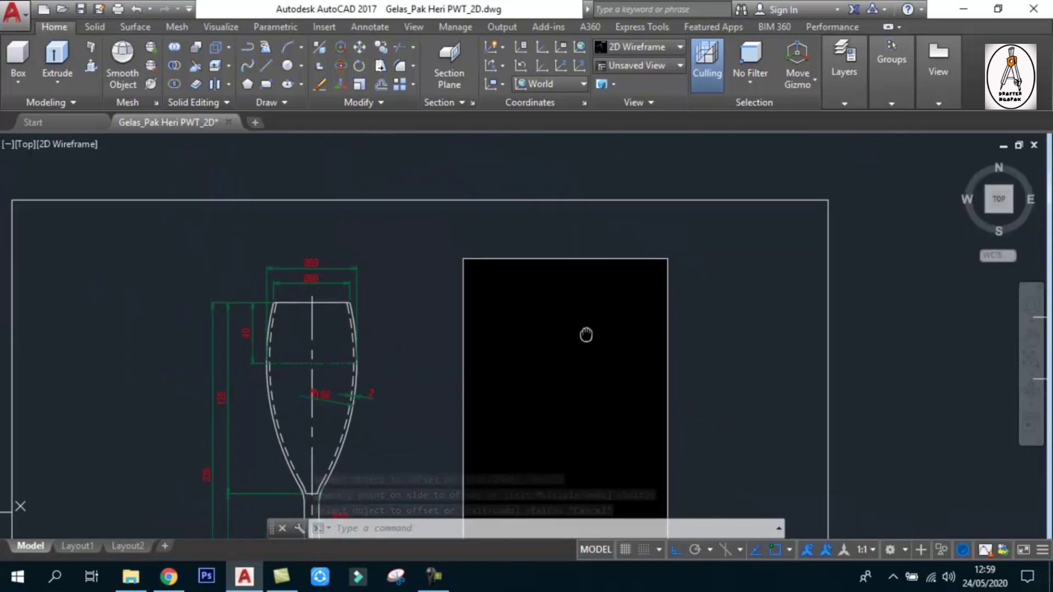
{"action": "scroll", "coordinate": [367, 324], "scroll_direction": "down", "scroll_amount": 4}
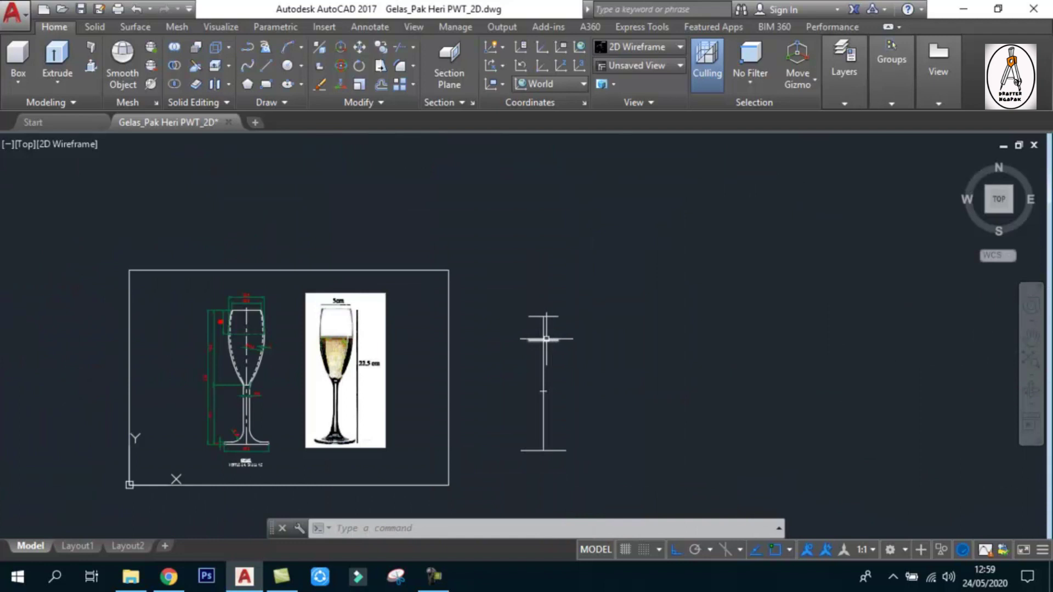
{"action": "scroll", "coordinate": [540, 308], "scroll_direction": "up", "scroll_amount": 3}
{"action": "scroll", "coordinate": [524, 307], "scroll_direction": "up", "scroll_amount": 2}
{"action": "scroll", "coordinate": [518, 340], "scroll_direction": "down", "scroll_amount": 2}
{"action": "scroll", "coordinate": [563, 328], "scroll_direction": "up", "scroll_amount": 4}
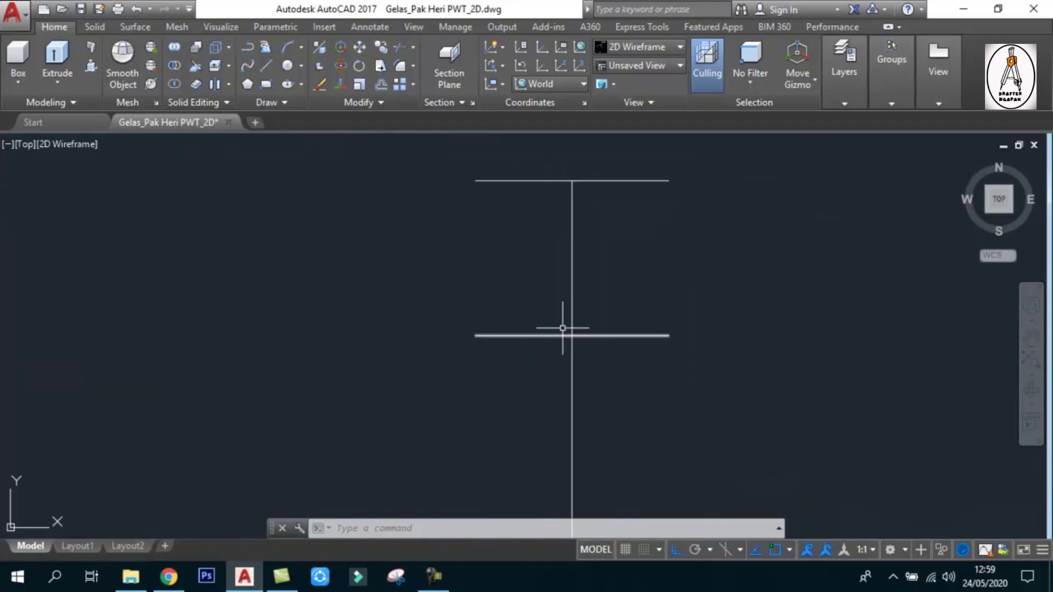
{"action": "type", "text": "o"}
Offset the vertical centreline 59/2 to both sides.
{"action": "key", "text": "Return"}
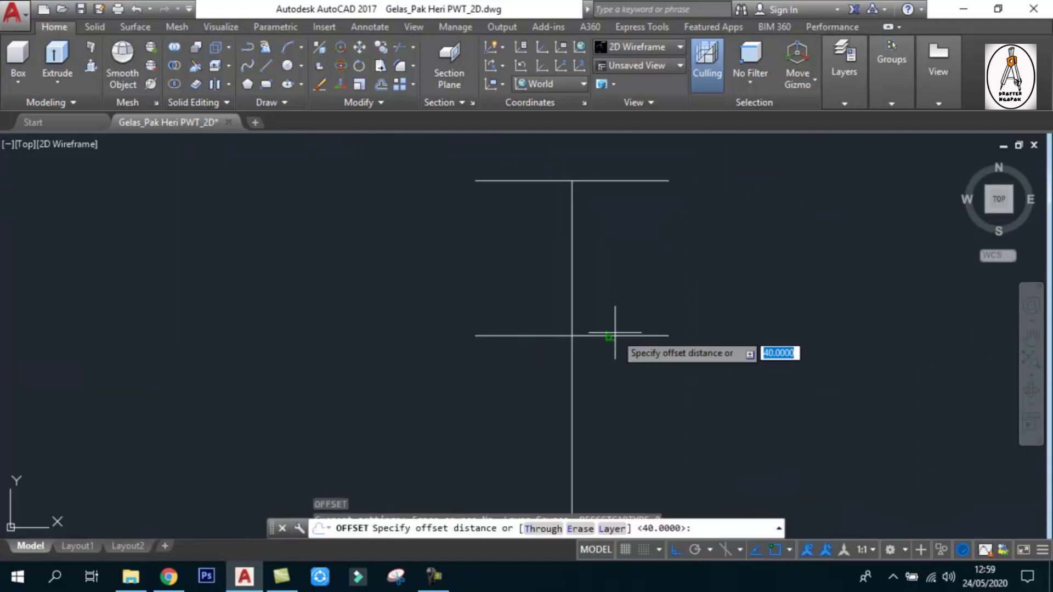
{"action": "type", "text": "59"}
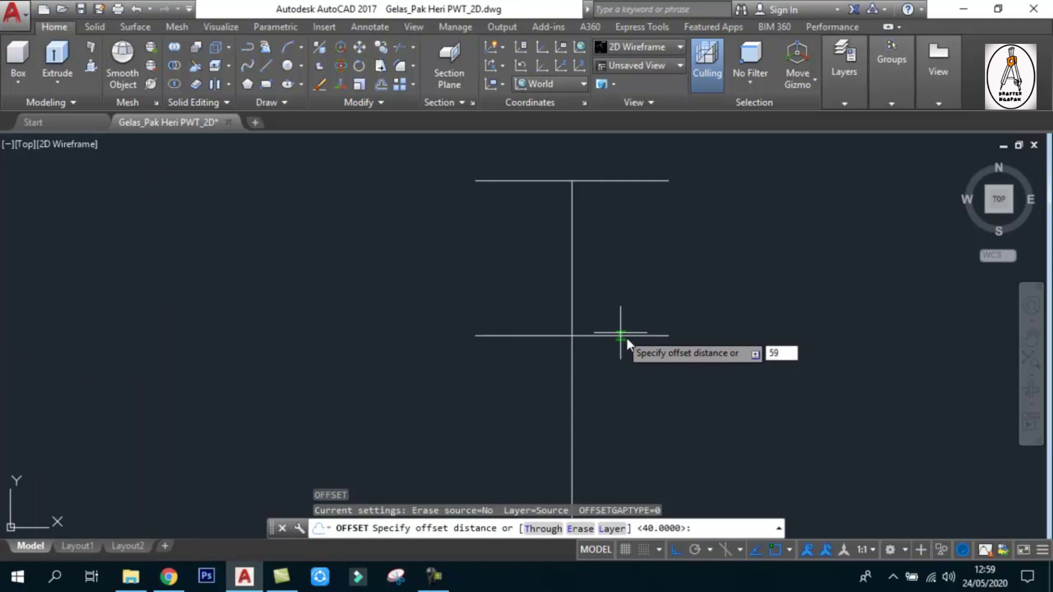
{"action": "type", "text": "/2"}
{"action": "key", "text": "Return"}
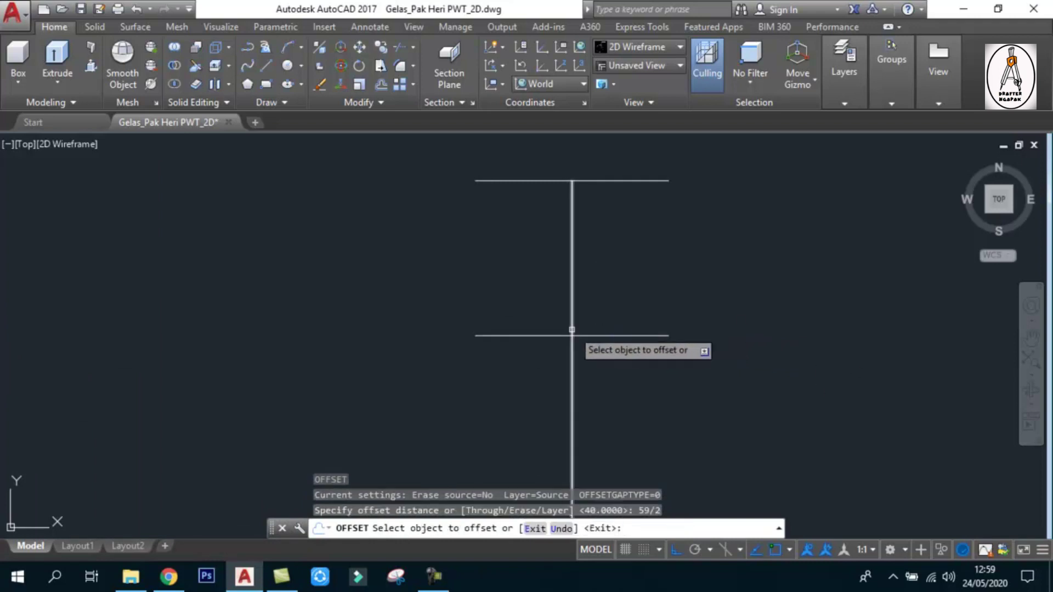
{"action": "left_click", "coordinate": [572, 352]}
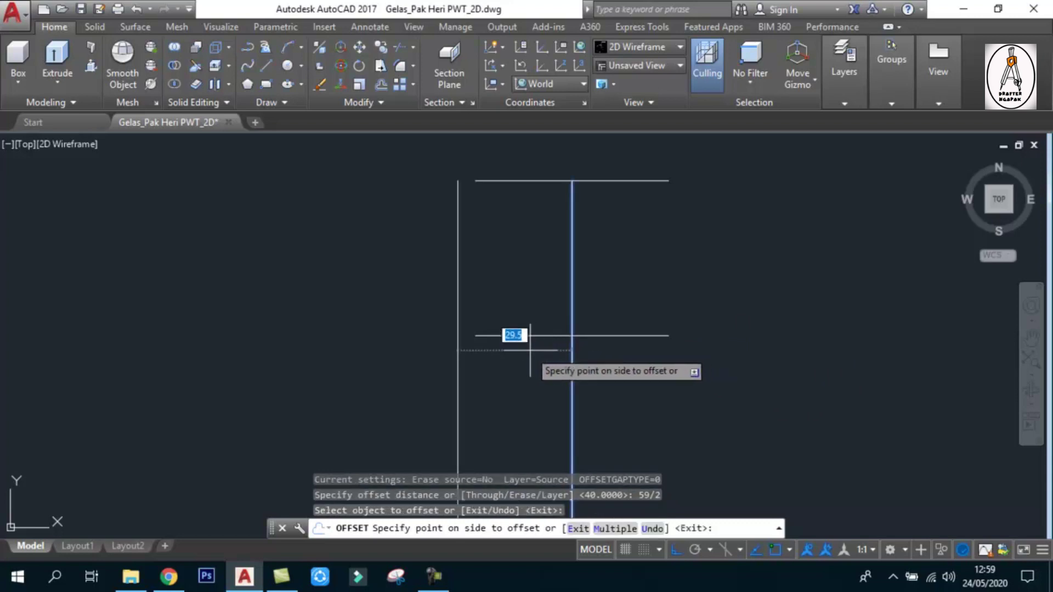
{"action": "left_click", "coordinate": [518, 338]}
{"action": "left_click", "coordinate": [573, 350]}
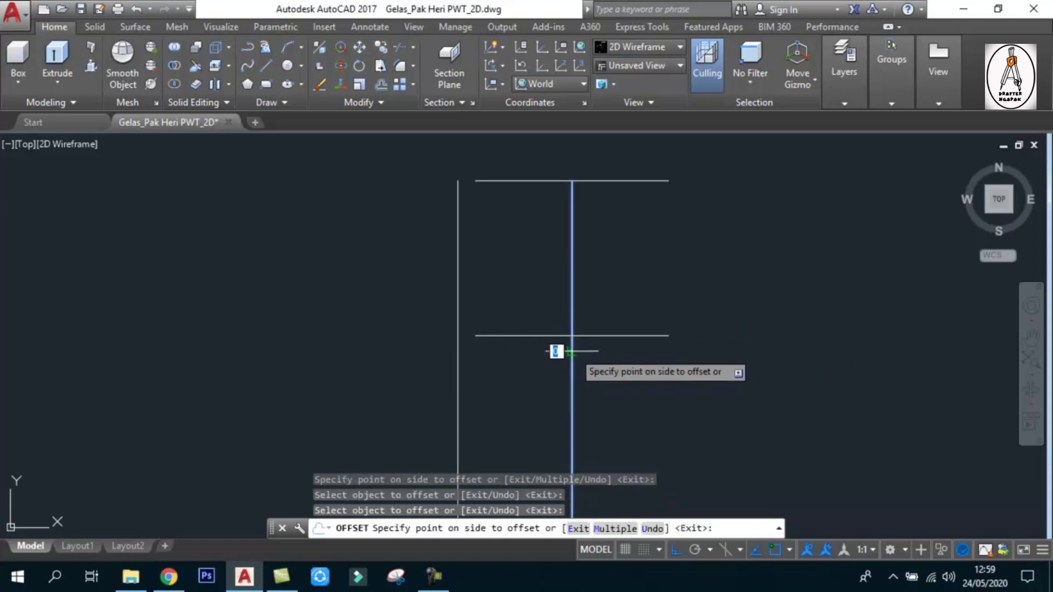
{"action": "left_click", "coordinate": [639, 345]}
{"action": "key", "text": "Escape"}
{"action": "key", "text": "Escape"}
{"action": "key", "text": "Escape"}
{"action": "key", "text": "Escape"}
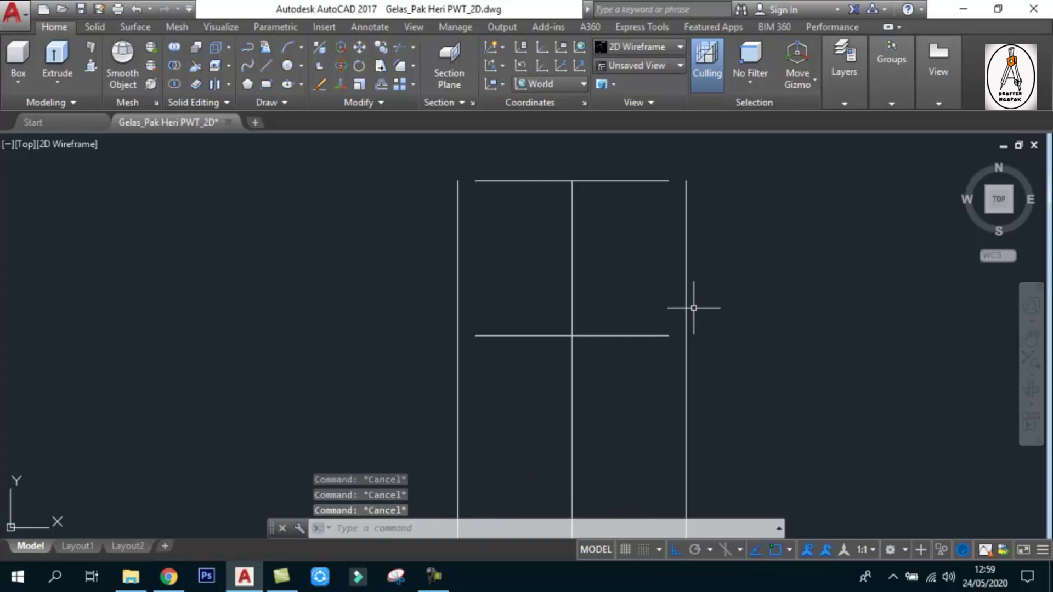
{"action": "scroll", "coordinate": [570, 323], "scroll_direction": "up", "scroll_amount": 2}
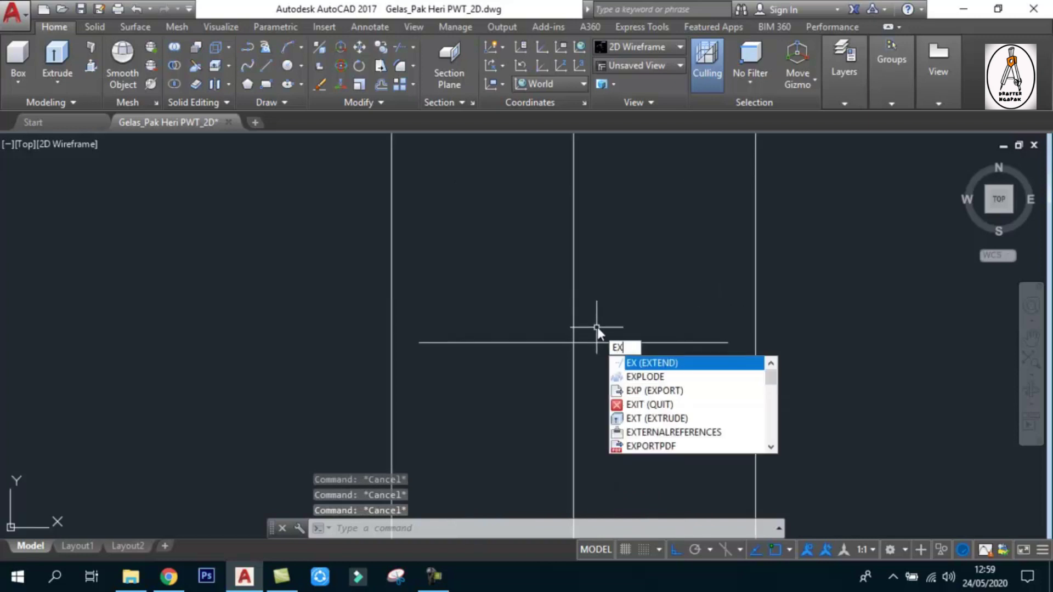
Extend the lower horizontal line to the left and right outer vertical lines.
{"action": "key", "text": "Return"}
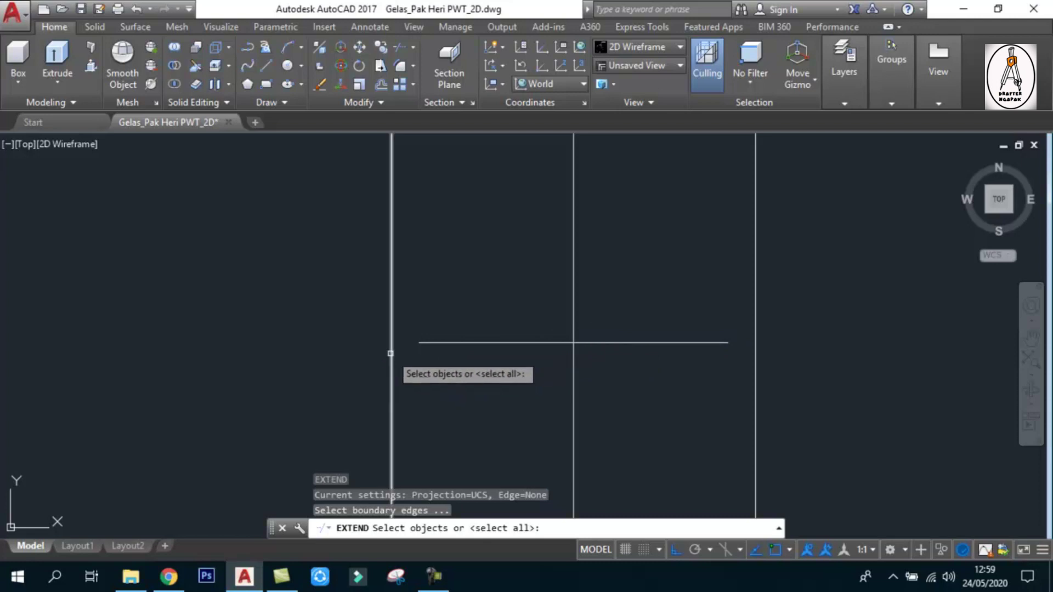
{"action": "left_click", "coordinate": [391, 354]}
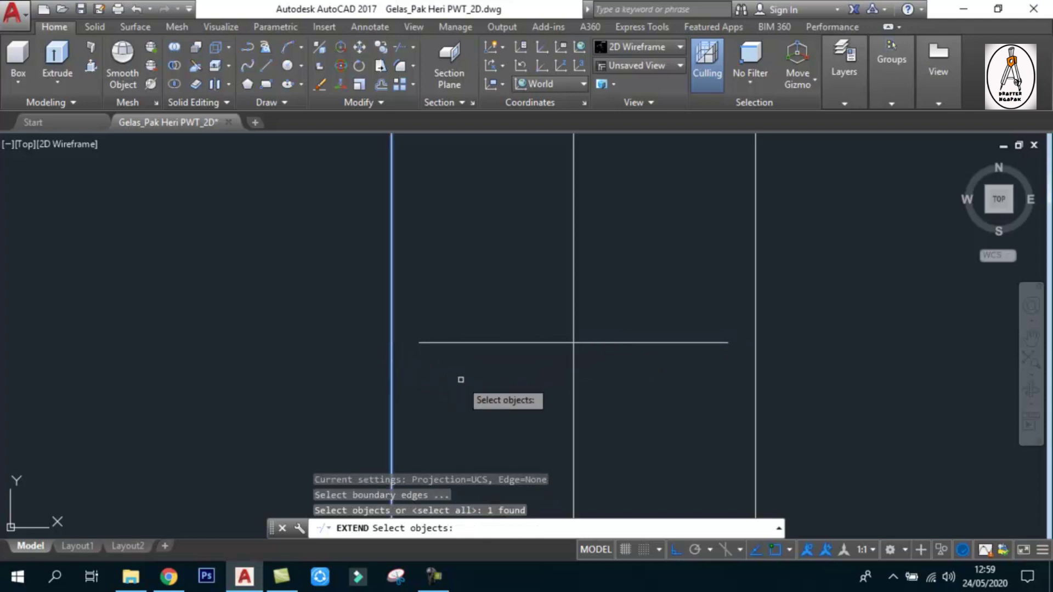
{"action": "key", "text": "Return"}
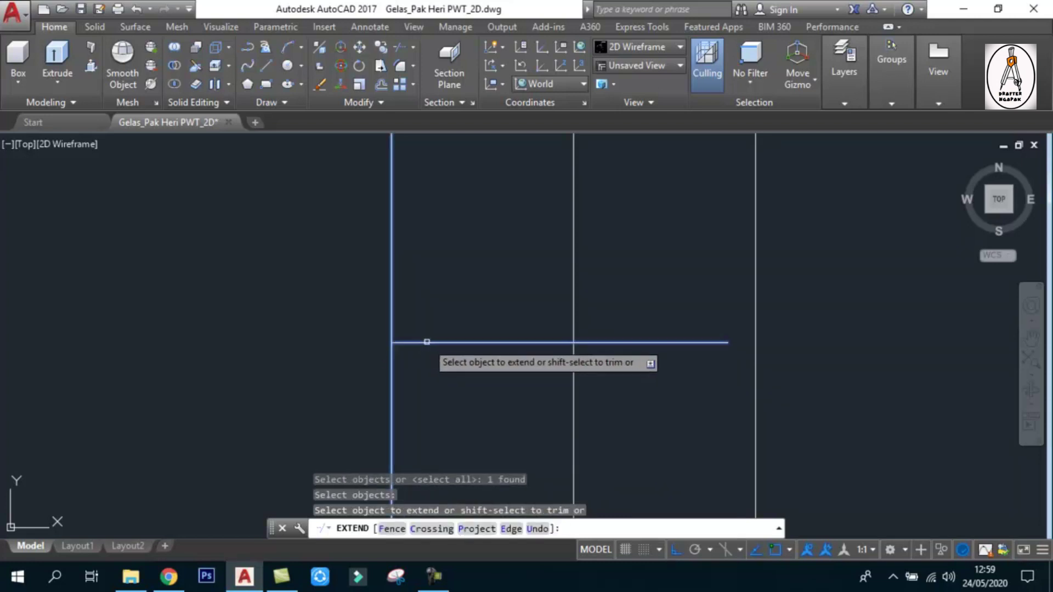
{"action": "left_click", "coordinate": [425, 342]}
{"action": "key", "text": "Return"}
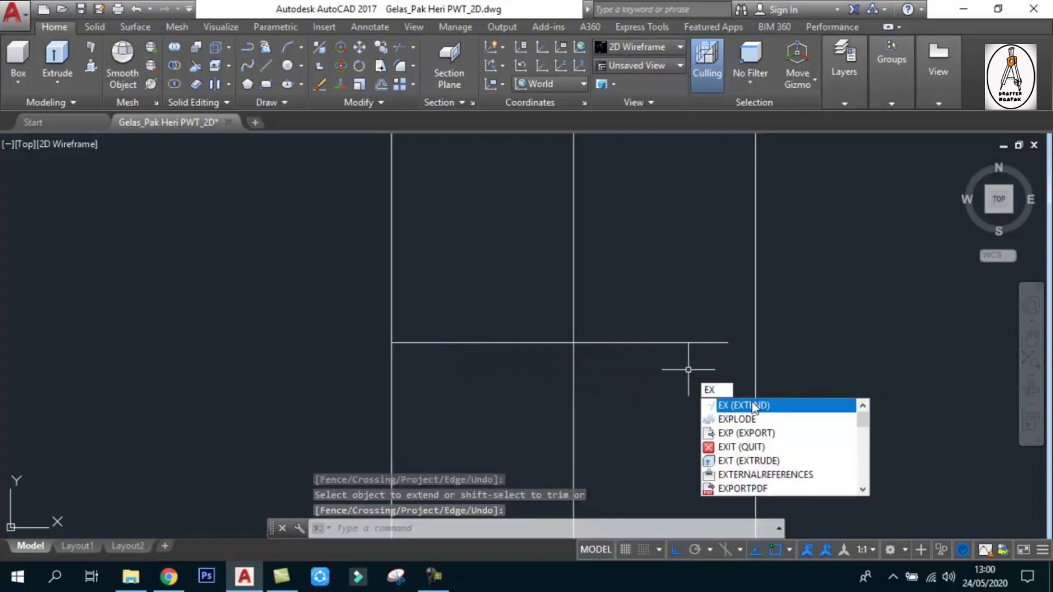
{"action": "key", "text": "Return"}
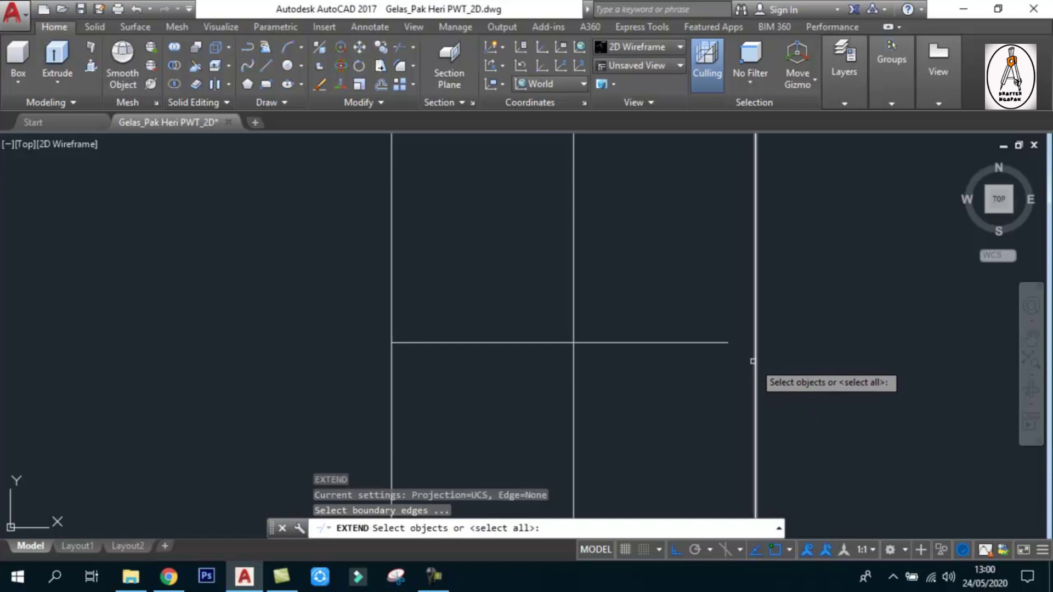
{"action": "left_click", "coordinate": [756, 351]}
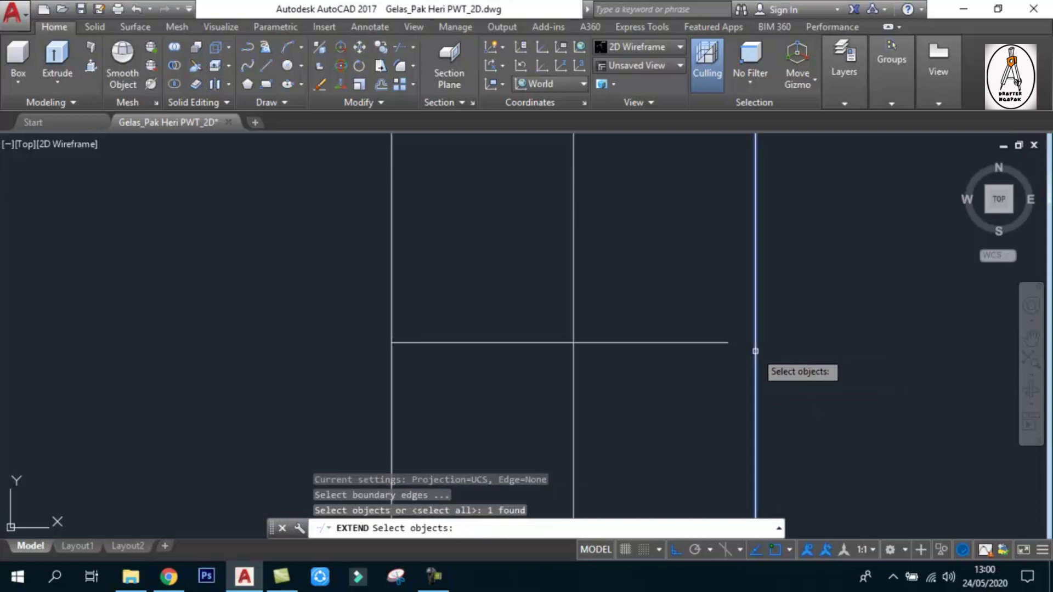
{"action": "key", "text": "Return"}
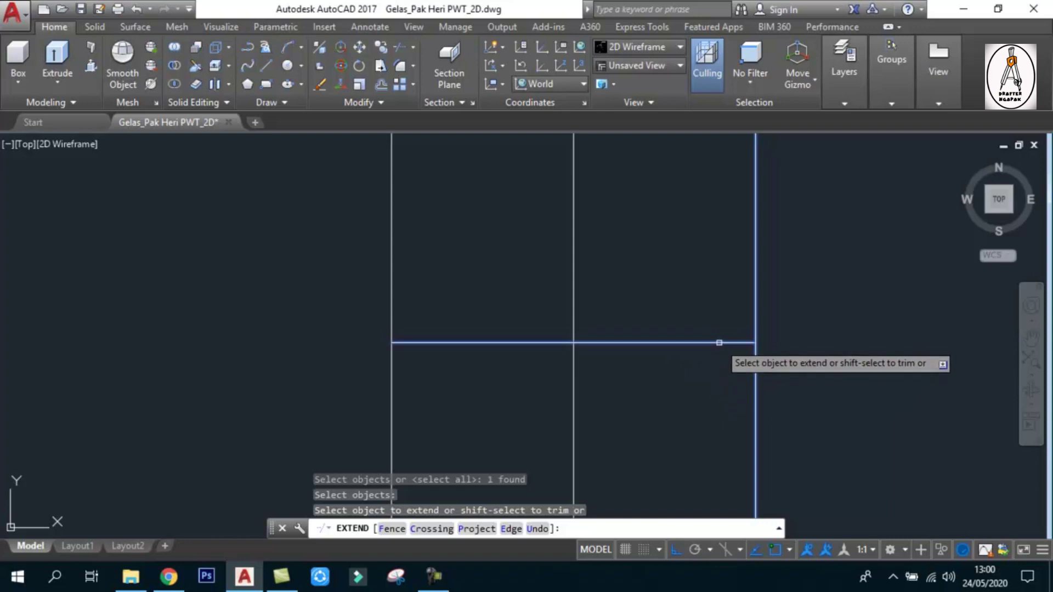
{"action": "left_click", "coordinate": [719, 343]}
{"action": "key", "text": "Escape"}
Erase the two 59/2 vertical side lines with a selection window.
{"action": "left_click", "coordinate": [411, 372]}
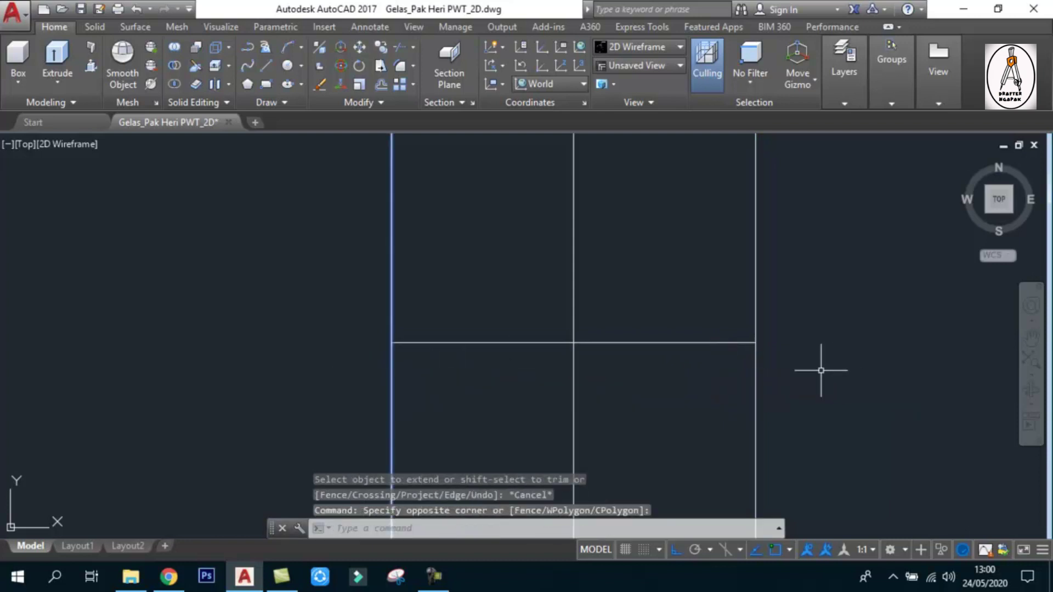
{"action": "left_click", "coordinate": [649, 369]}
{"action": "key", "text": "Delete"}
Offset the foot's horizontal base line by 5 units to create the foot thickness.
{"action": "scroll", "coordinate": [717, 334], "scroll_direction": "down", "scroll_amount": 6}
{"action": "mouse_move", "coordinate": [649, 290]}
{"action": "middle_mouse_down"}
{"action": "mouse_move", "coordinate": [699, 321]}
{"action": "mouse_move", "coordinate": [761, 291]}
{"action": "middle_mouse_up"}
{"action": "scroll", "coordinate": [761, 291], "scroll_direction": "down", "scroll_amount": 2}
{"action": "middle_click_drag", "start_coordinate": [500, 317], "coordinate": [536, 313]}
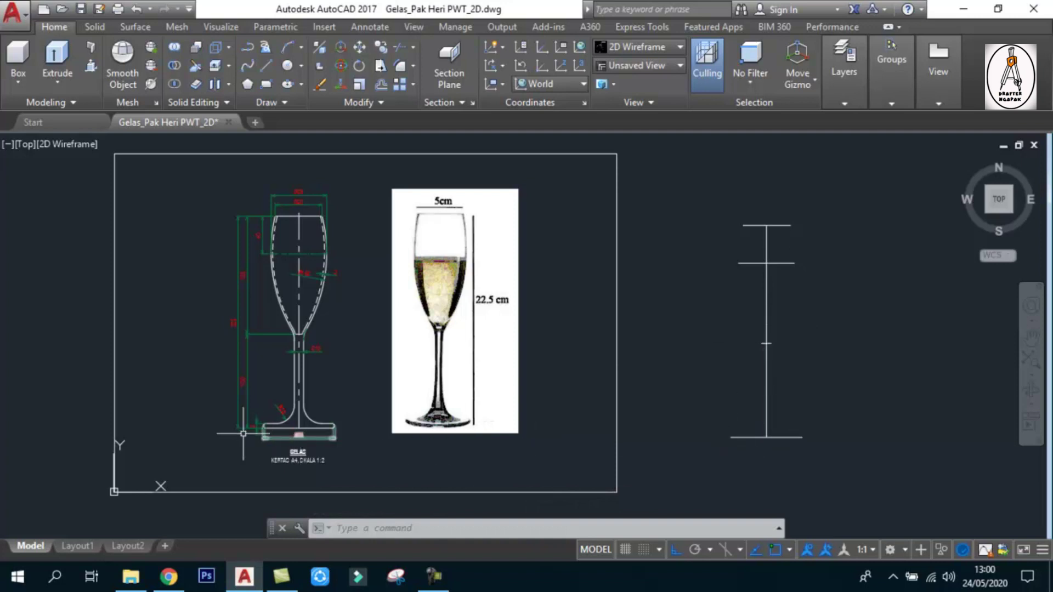
{"action": "scroll", "coordinate": [244, 433], "scroll_direction": "up", "scroll_amount": 8}
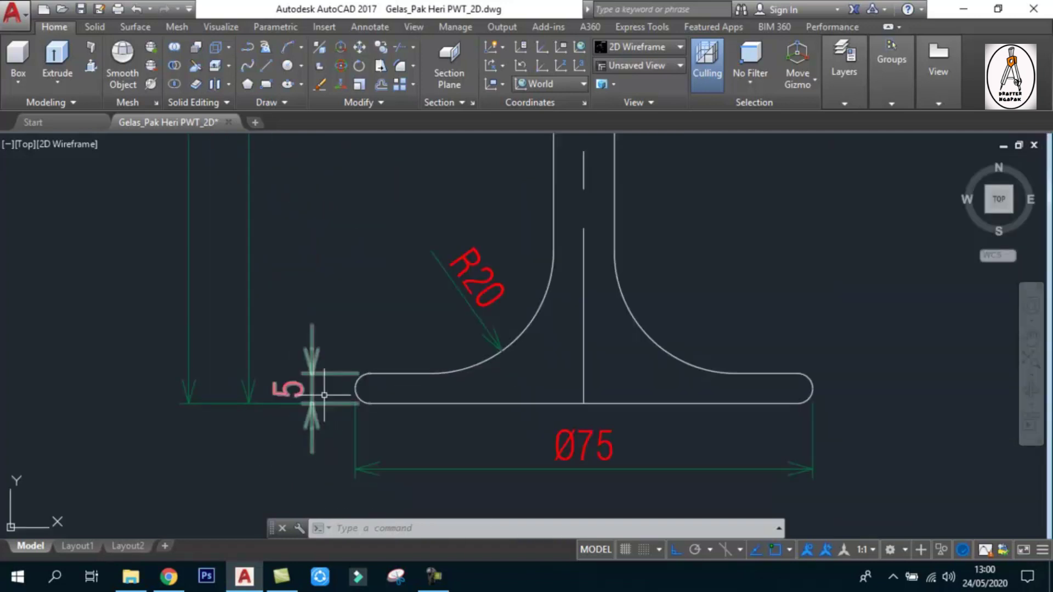
{"action": "scroll", "coordinate": [263, 392], "scroll_direction": "down", "scroll_amount": 5}
{"action": "scroll", "coordinate": [252, 392], "scroll_direction": "down", "scroll_amount": 3}
{"action": "scroll", "coordinate": [808, 408], "scroll_direction": "up", "scroll_amount": 3}
{"action": "scroll", "coordinate": [808, 408], "scroll_direction": "up", "scroll_amount": 3}
{"action": "type", "text": "o"}
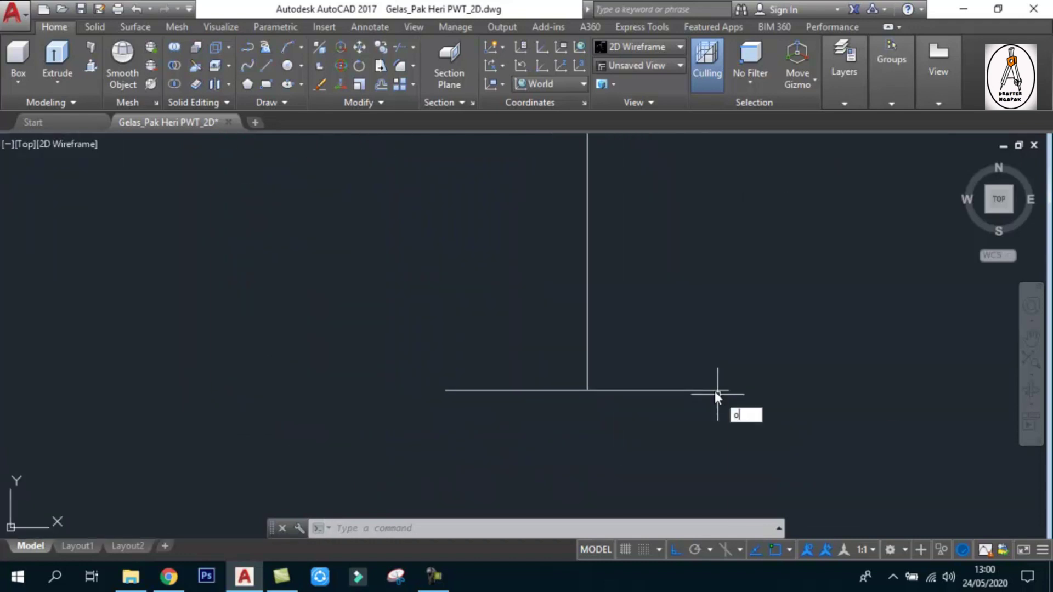
{"action": "key", "text": "Return"}
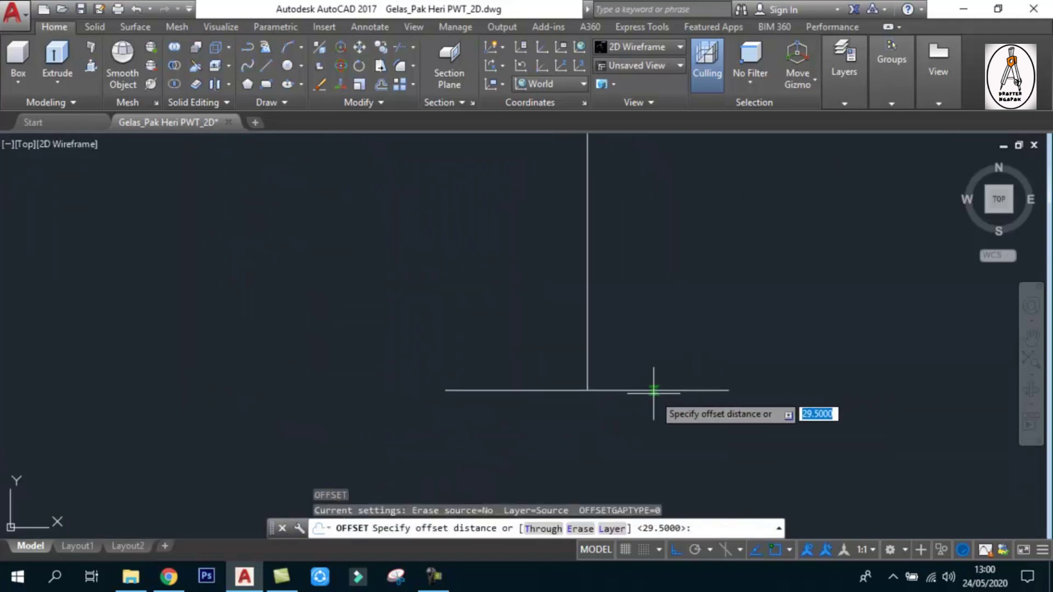
{"action": "type", "text": "5"}
{"action": "key", "text": "Return"}
{"action": "left_click", "coordinate": [639, 390]}
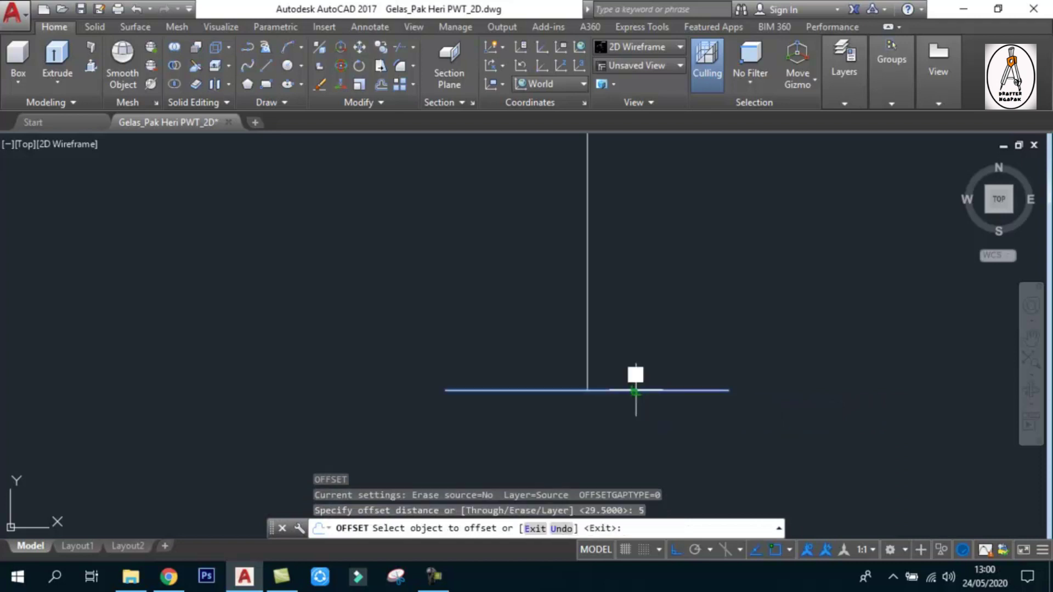
{"action": "left_click", "coordinate": [639, 382]}
{"action": "scroll", "coordinate": [702, 346], "scroll_direction": "down", "scroll_amount": 2}
{"action": "scroll", "coordinate": [651, 362], "scroll_direction": "down", "scroll_amount": 3}
{"action": "key", "text": "Escape"}
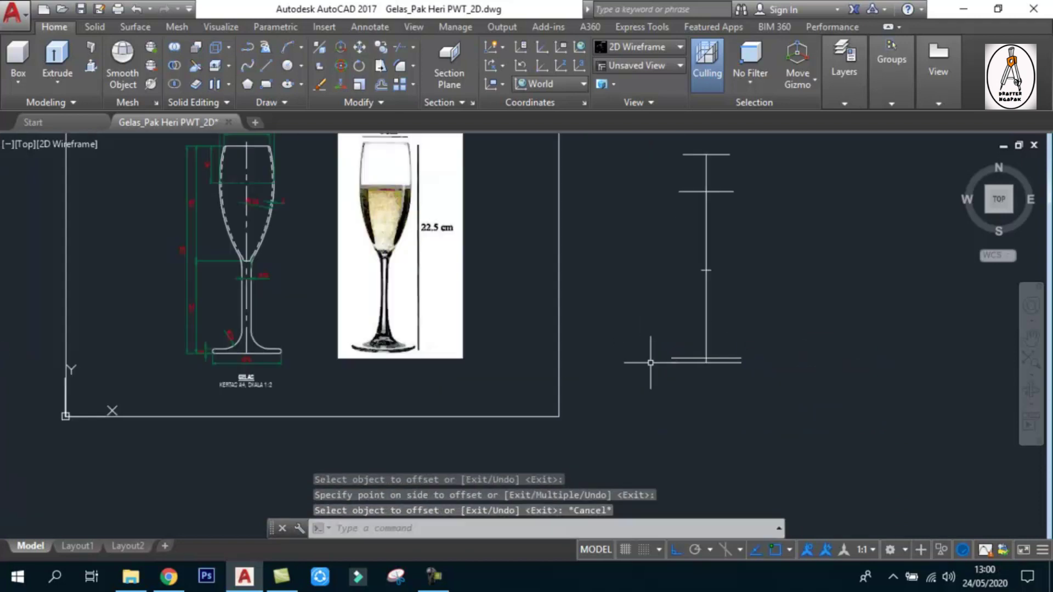
{"action": "scroll", "coordinate": [221, 349], "scroll_direction": "up", "scroll_amount": 5}
{"action": "scroll", "coordinate": [222, 379], "scroll_direction": "up", "scroll_amount": 2}
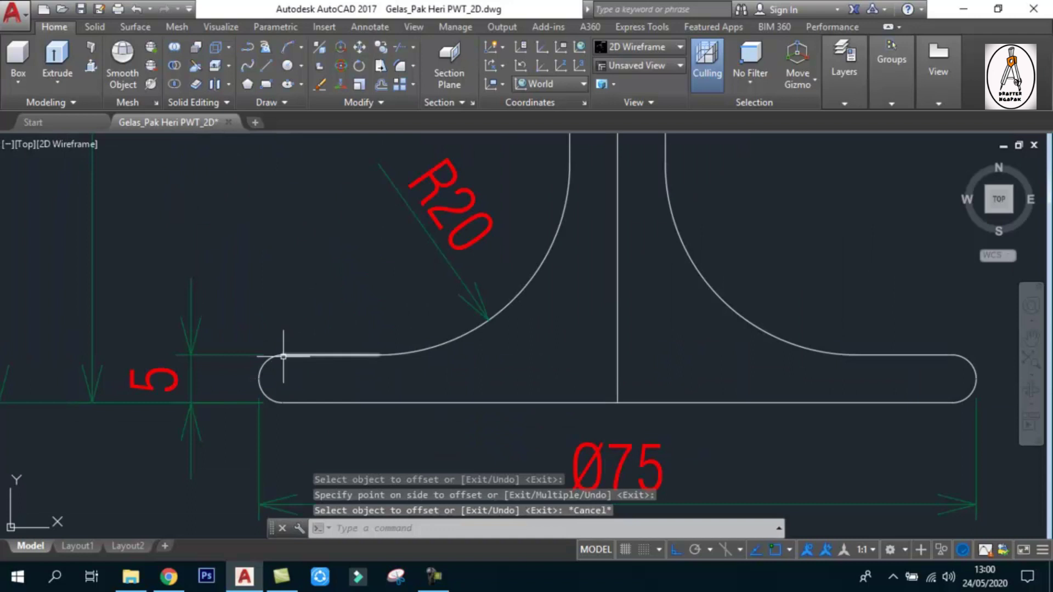
{"action": "scroll", "coordinate": [202, 390], "scroll_direction": "down", "scroll_amount": 5}
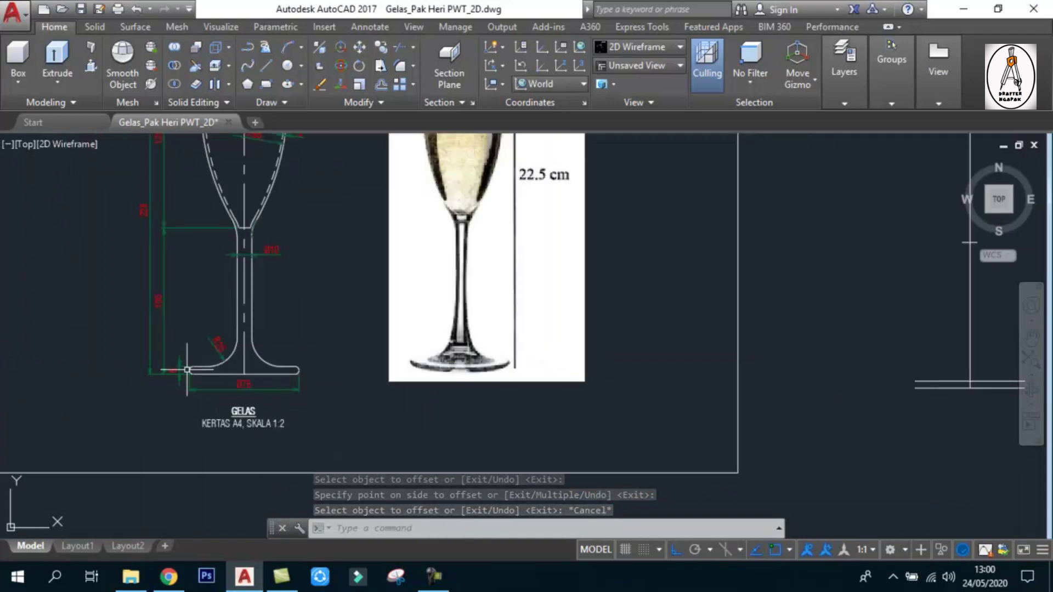
{"action": "scroll", "coordinate": [192, 378], "scroll_direction": "down", "scroll_amount": 3}
{"action": "scroll", "coordinate": [459, 381], "scroll_direction": "up", "scroll_amount": 4}
{"action": "scroll", "coordinate": [469, 413], "scroll_direction": "up", "scroll_amount": 2}
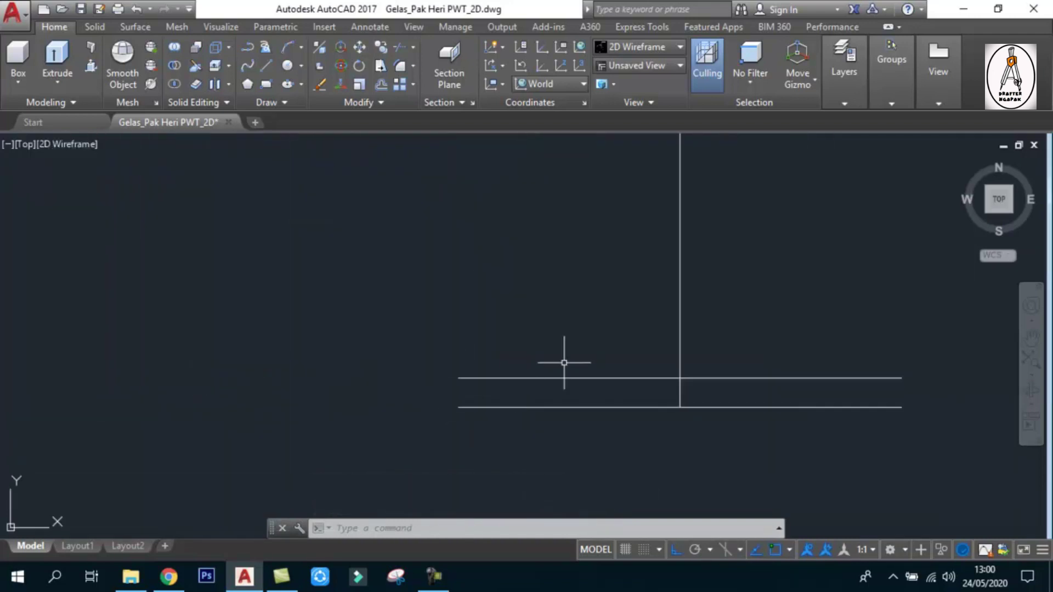
Draw a 2-point circle spanning the left ends of the two foot lines.
{"action": "type", "text": "c"}
{"action": "key", "text": "Return"}
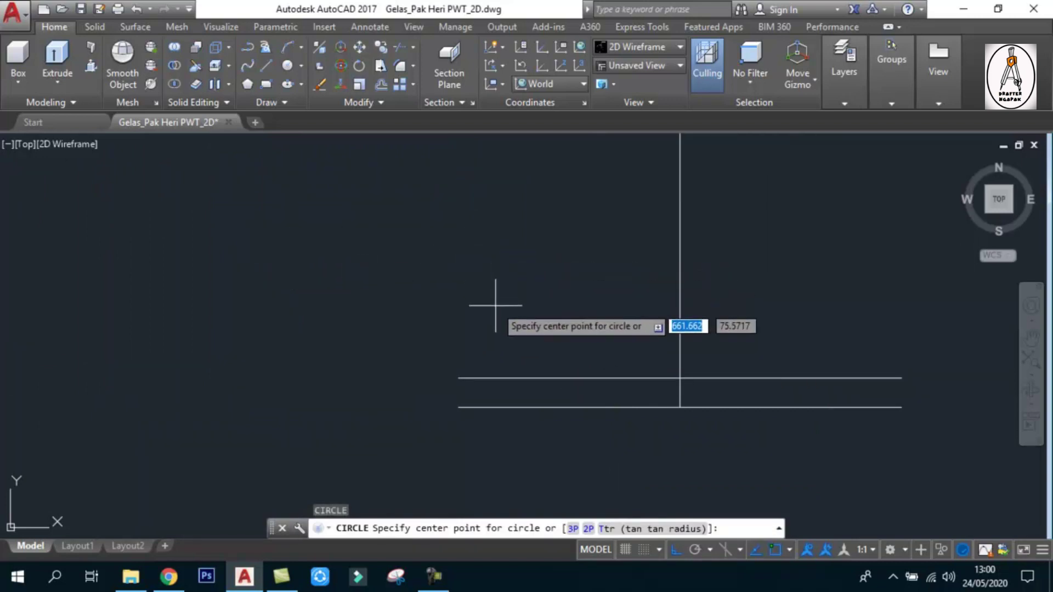
{"action": "key", "text": "Escape"}
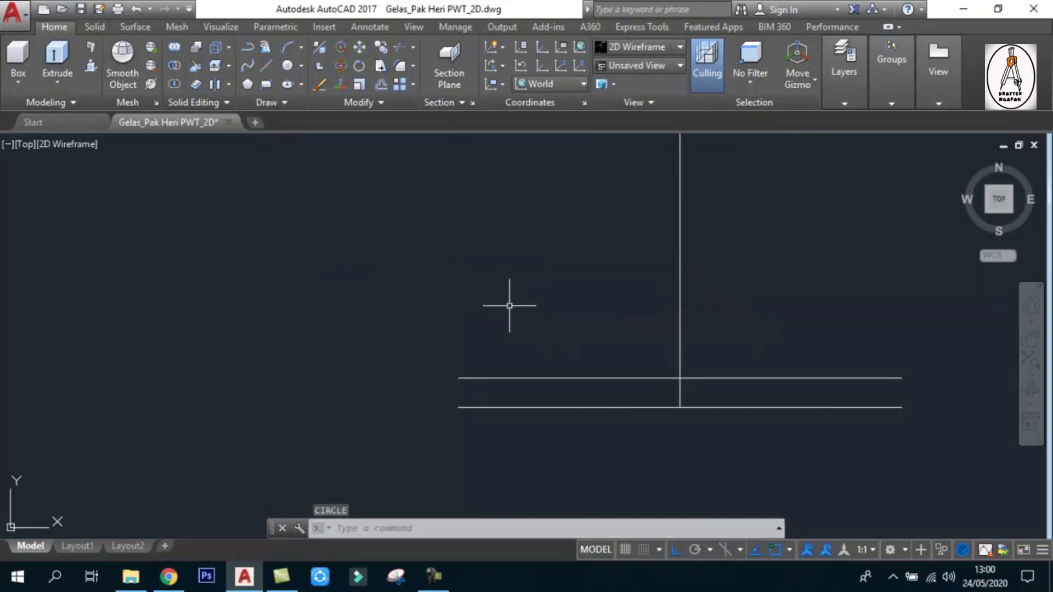
{"action": "key", "text": "Return"}
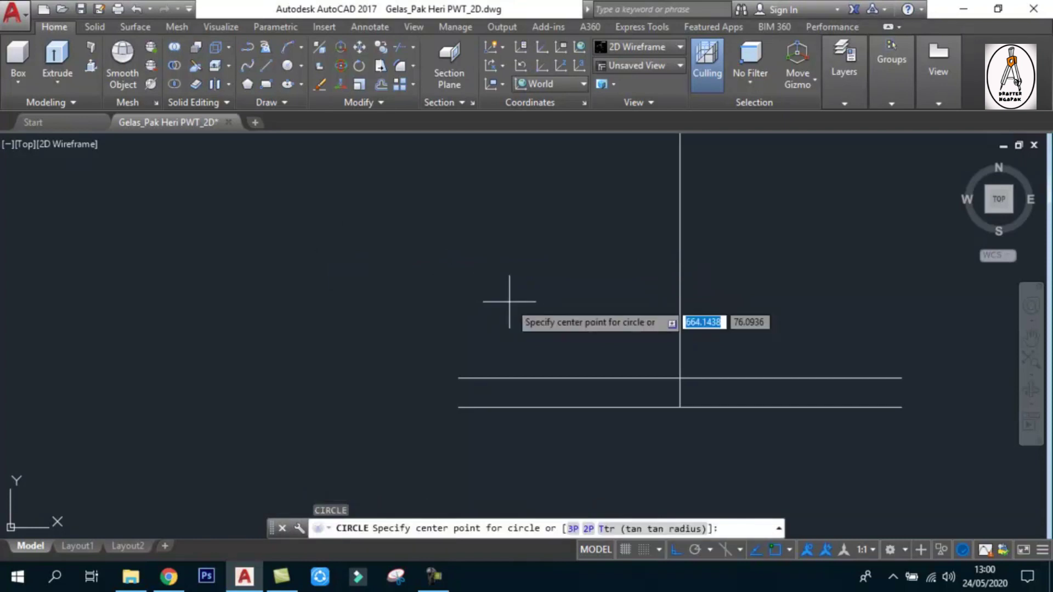
{"action": "type", "text": "p"}
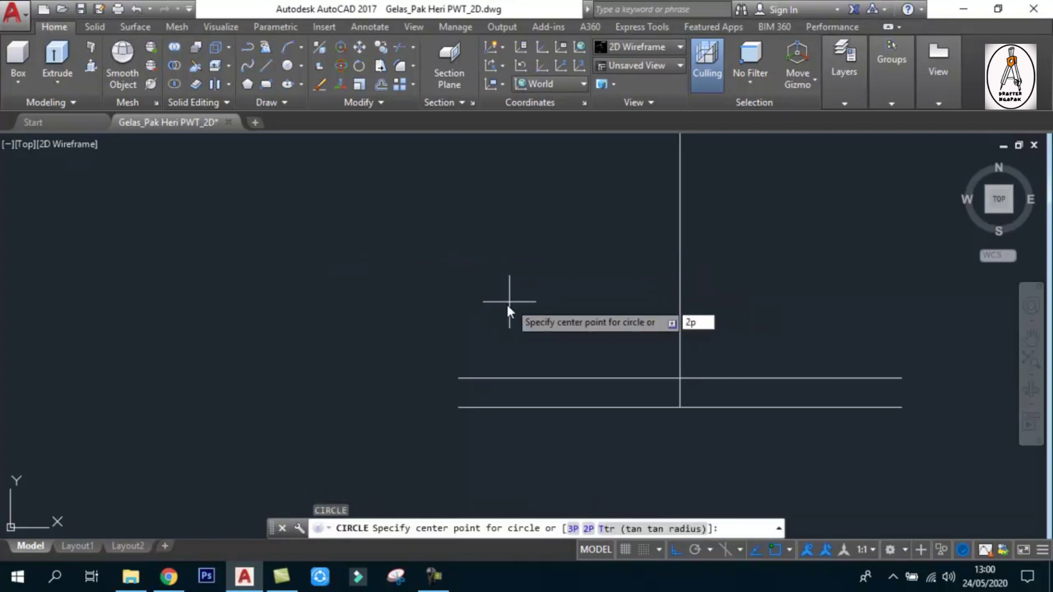
{"action": "key", "text": "Return"}
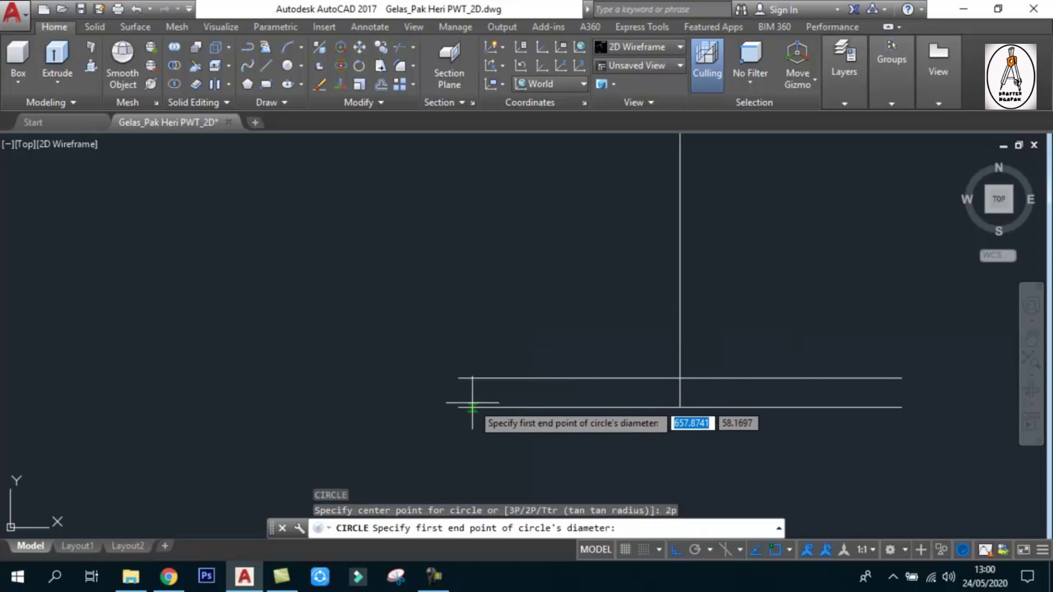
{"action": "left_click", "coordinate": [459, 407]}
{"action": "left_click", "coordinate": [459, 378]}
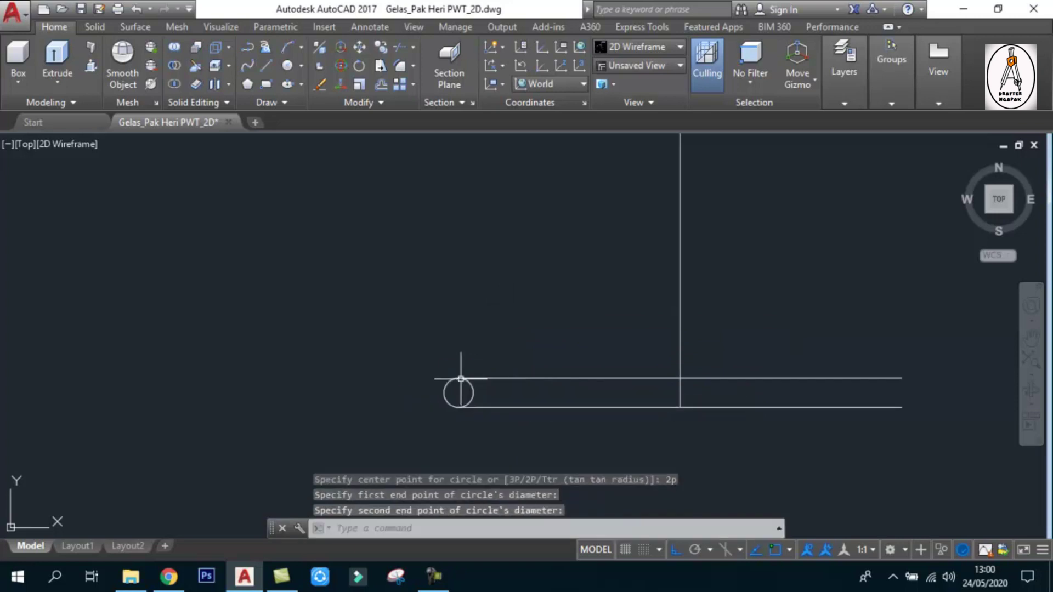
{"action": "scroll", "coordinate": [473, 406], "scroll_direction": "up", "scroll_amount": 4}
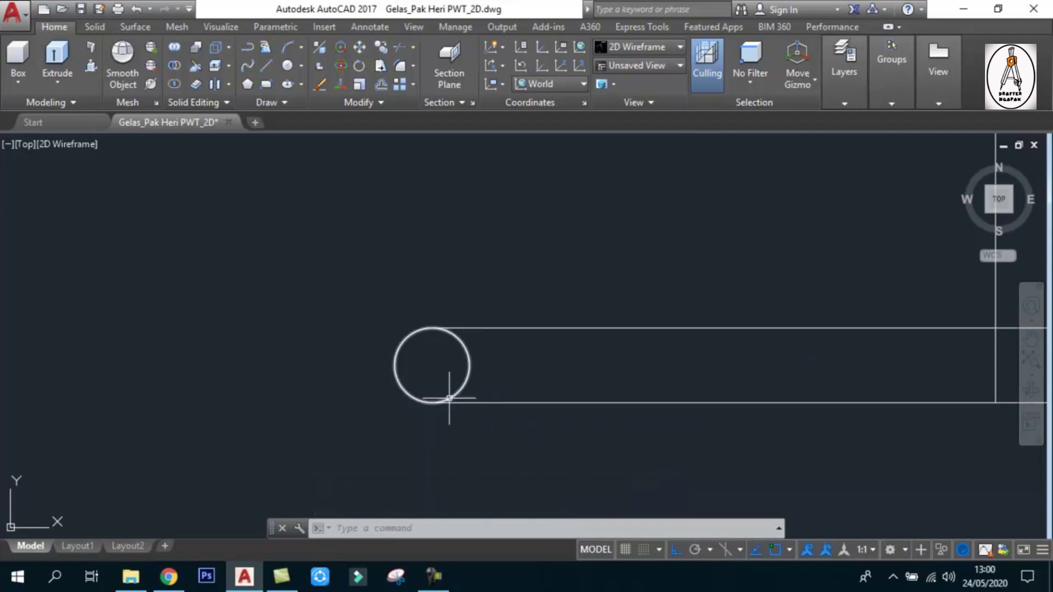
Trim away the circle's right half, leaving a half-circle arc.
{"action": "type", "text": "tr"}
{"action": "key", "text": "Return"}
{"action": "left_click", "coordinate": [494, 428]}
{"action": "left_click", "coordinate": [364, 289]}
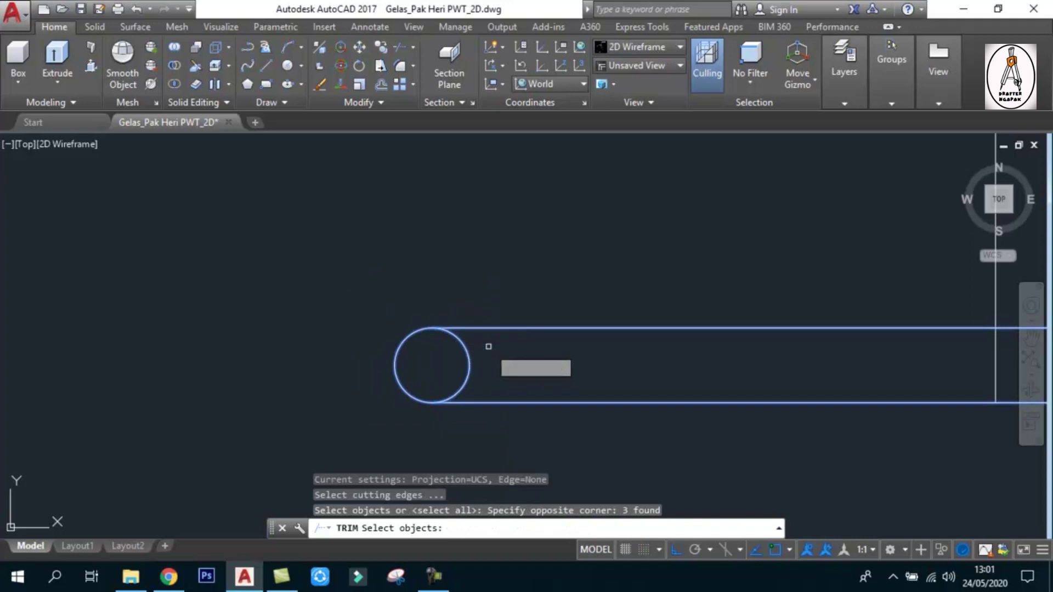
{"action": "key", "text": "Return"}
{"action": "left_click", "coordinate": [469, 369]}
{"action": "key", "text": "Return"}
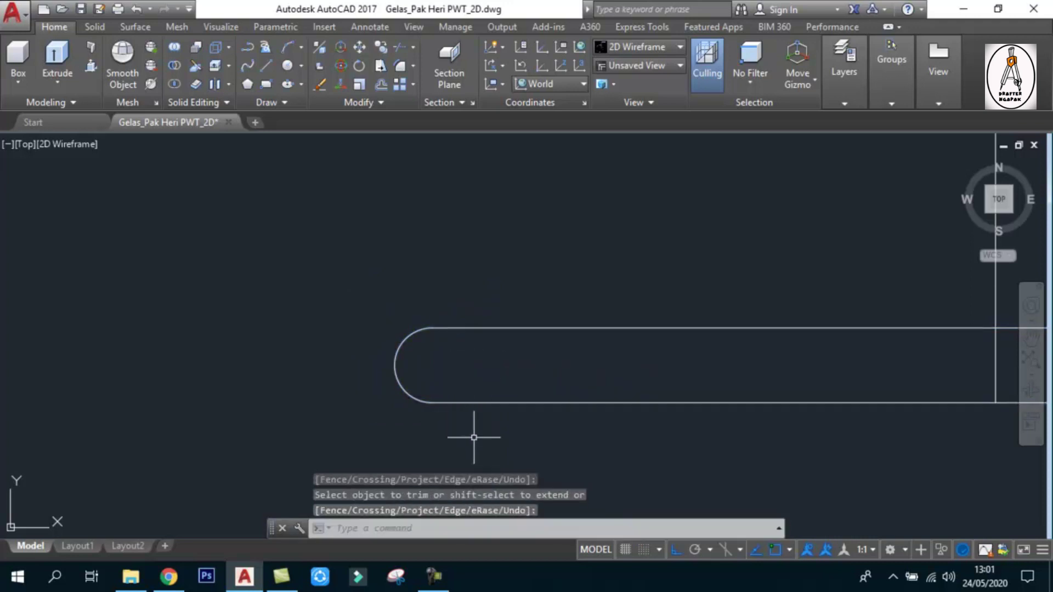
Draw a vertical helper line up from the arc's lower end.
{"action": "type", "text": "l"}
{"action": "key", "text": "Return"}
{"action": "left_click", "coordinate": [432, 403]}
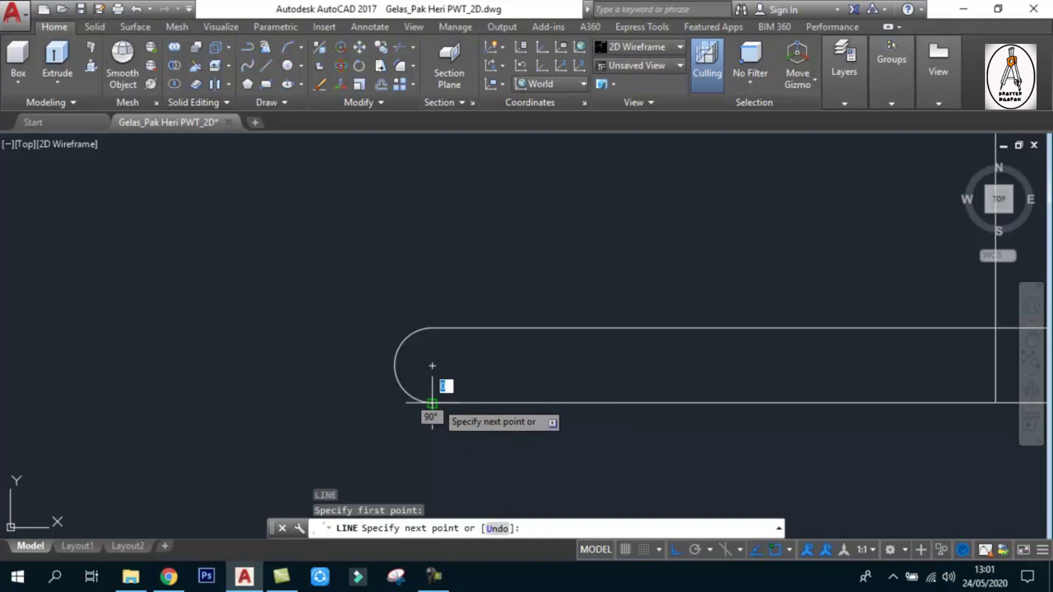
{"action": "left_click", "coordinate": [433, 250]}
{"action": "key", "text": "Escape"}
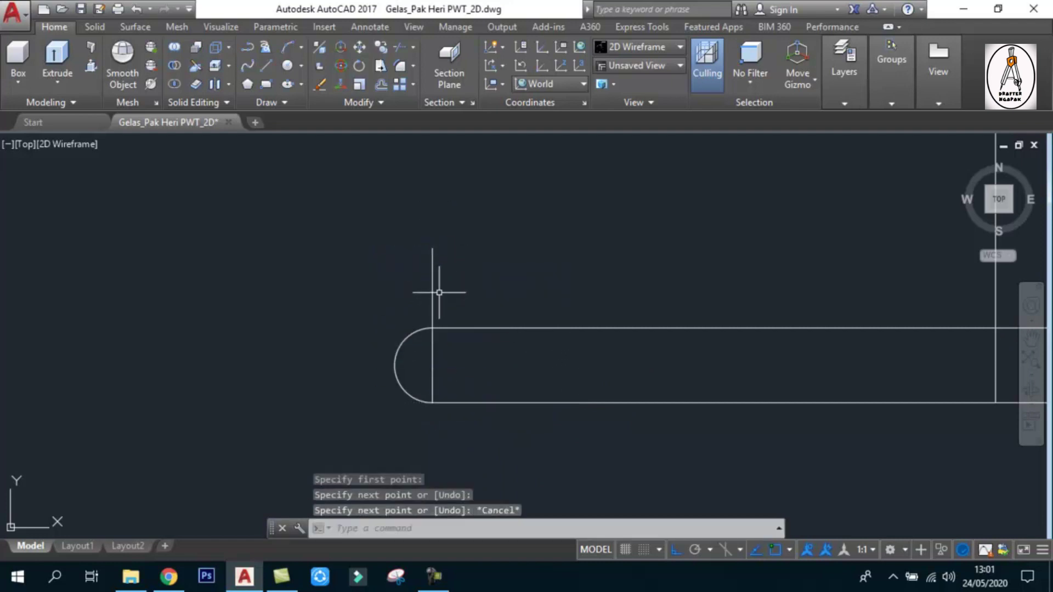
Move the half-circle arc against the vertical helper line.
{"action": "left_click", "coordinate": [325, 290]}
{"action": "left_click", "coordinate": [543, 414]}
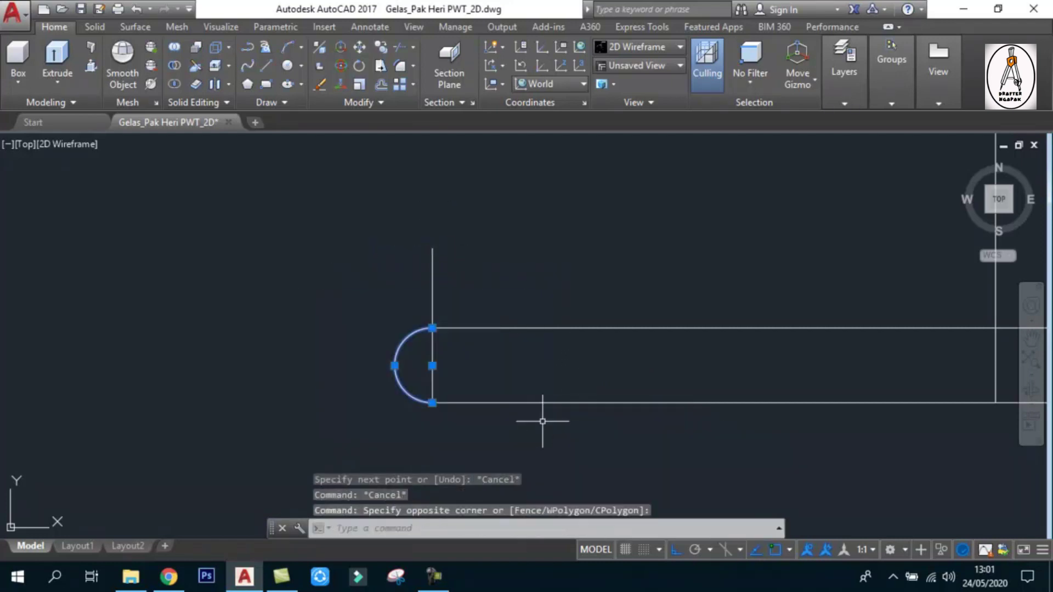
{"action": "key", "text": "Escape"}
{"action": "left_click", "coordinate": [400, 351]}
{"action": "left_click", "coordinate": [376, 357]}
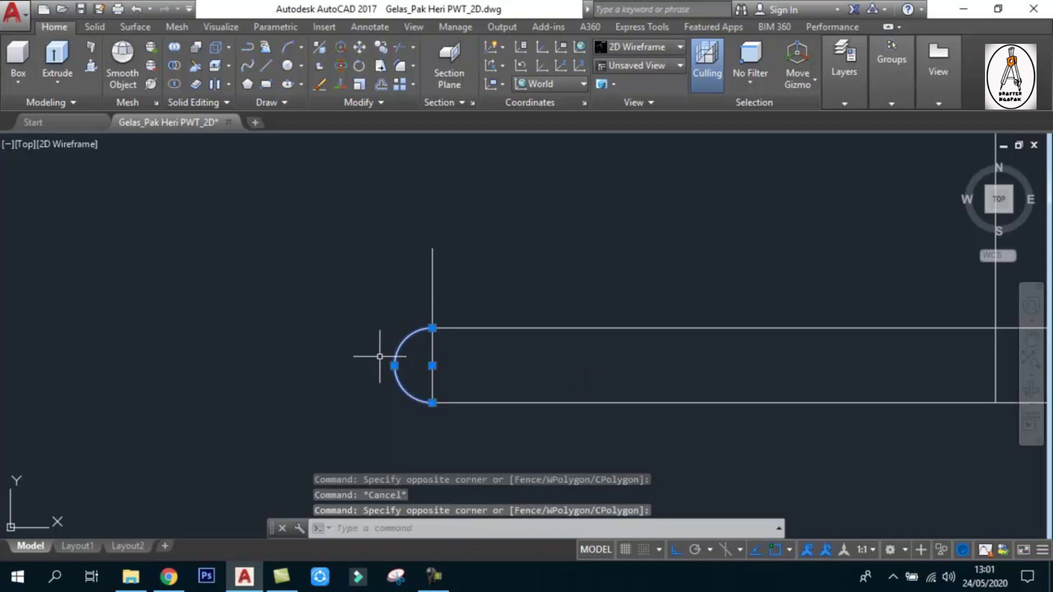
{"action": "scroll", "coordinate": [393, 376], "scroll_direction": "up", "scroll_amount": 2}
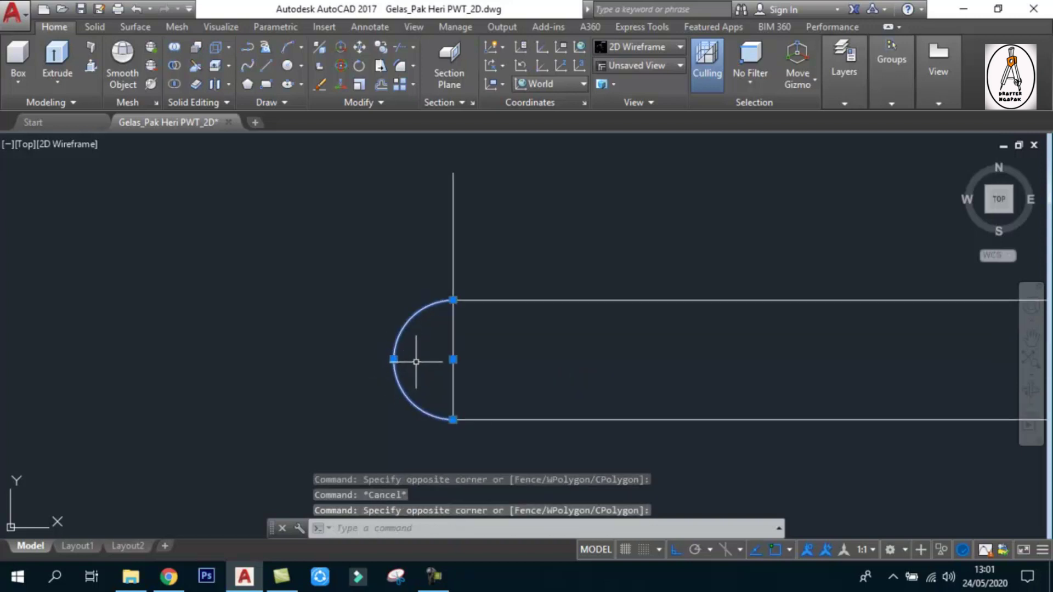
{"action": "type", "text": "m"}
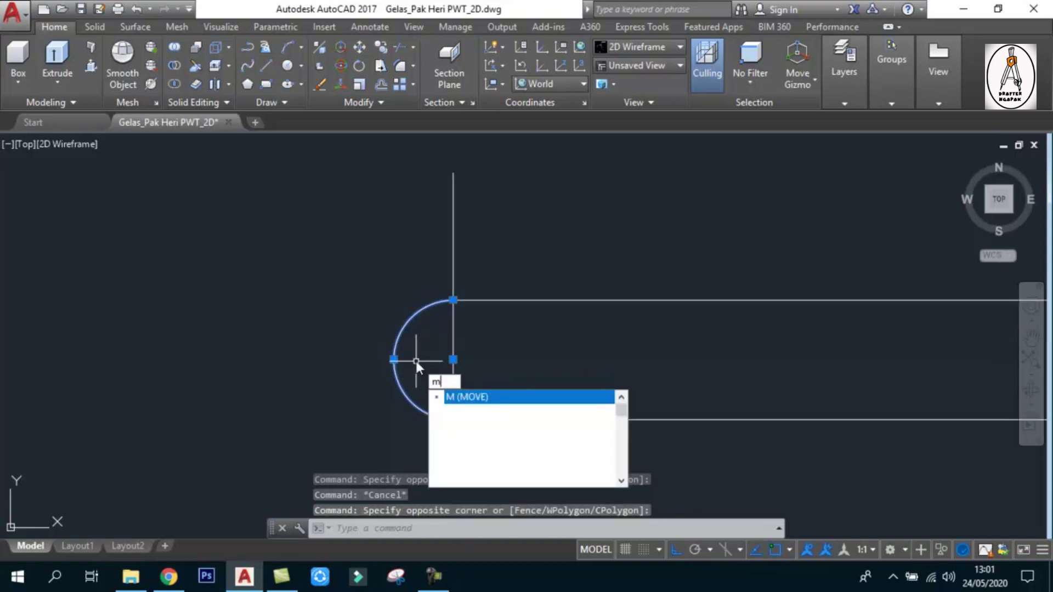
{"action": "key", "text": "Return"}
{"action": "left_click", "coordinate": [393, 359]}
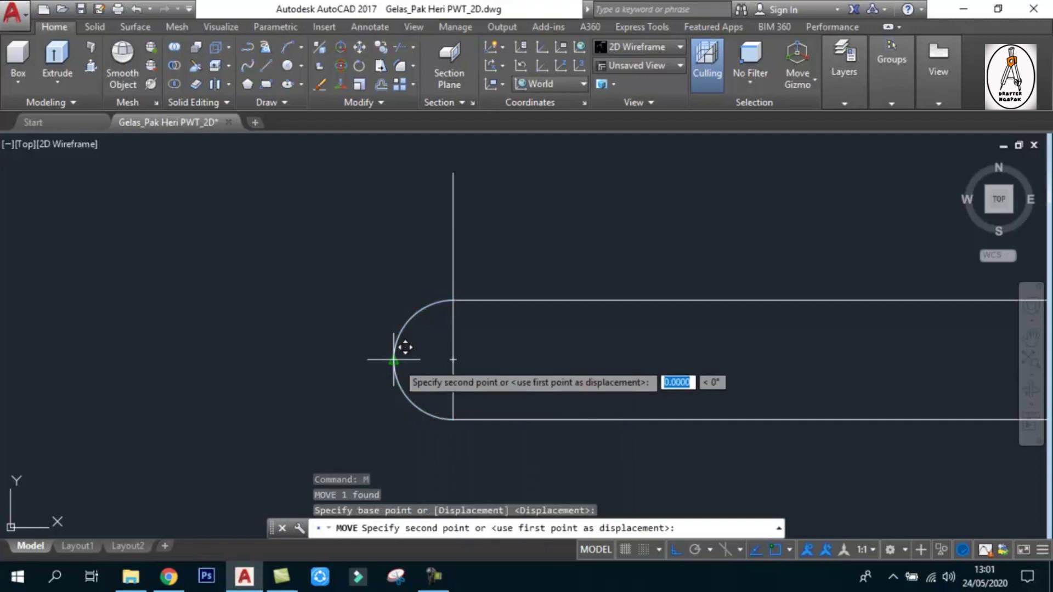
{"action": "left_click", "coordinate": [464, 351]}
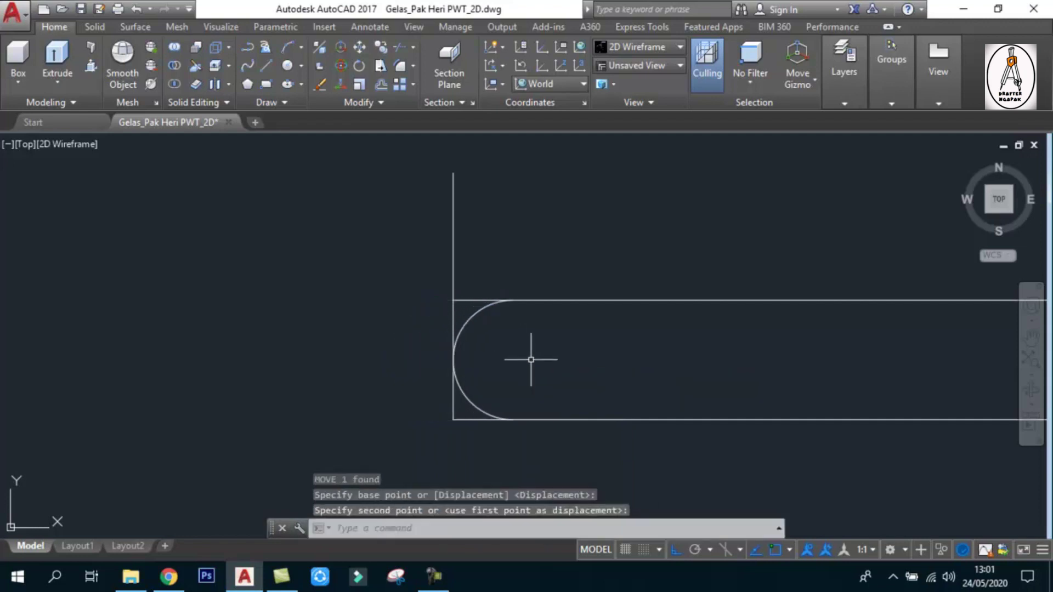
Trim the foot line stubs extending beyond the arc.
{"action": "type", "text": "tr"}
{"action": "key", "text": "Return"}
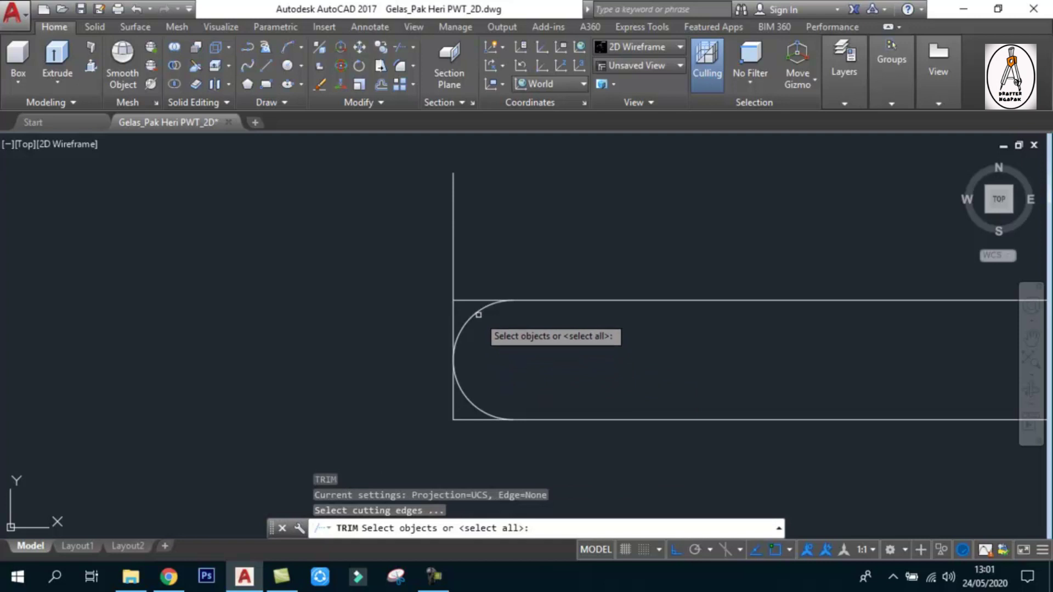
{"action": "left_click", "coordinate": [478, 311]}
{"action": "key", "text": "Return"}
{"action": "left_click", "coordinate": [473, 420]}
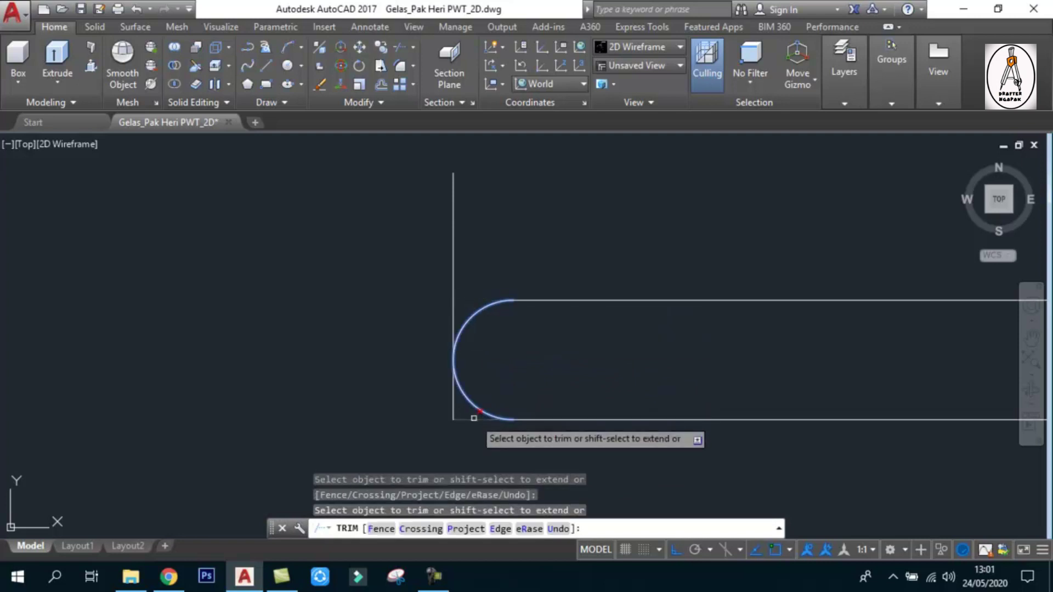
{"action": "key", "text": "Return"}
Delete the vertical helper line.
{"action": "left_click", "coordinate": [488, 277]}
{"action": "left_click", "coordinate": [422, 272]}
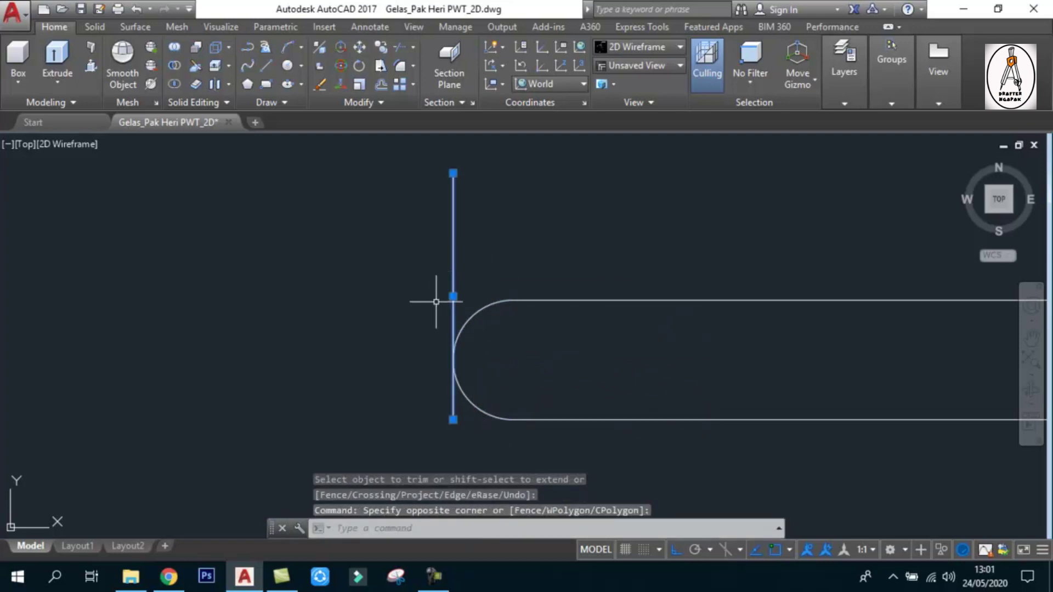
{"action": "key", "text": "Delete"}
{"action": "scroll", "coordinate": [555, 369], "scroll_direction": "down", "scroll_amount": 3}
{"action": "scroll", "coordinate": [607, 379], "scroll_direction": "down", "scroll_amount": 1}
{"action": "scroll", "coordinate": [514, 370], "scroll_direction": "down", "scroll_amount": 3}
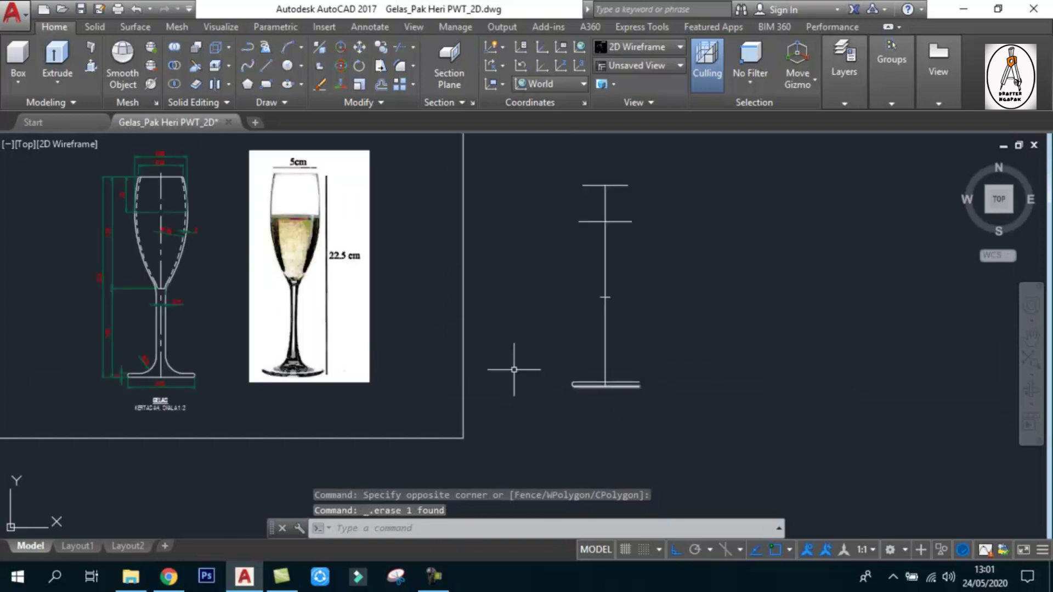
Offset the centerline 10/2 (5 units) to the left as the stem wall line.
{"action": "scroll", "coordinate": [148, 387], "scroll_direction": "up", "scroll_amount": 5}
{"action": "middle_click_drag", "start_coordinate": [294, 312], "coordinate": [294, 365]}
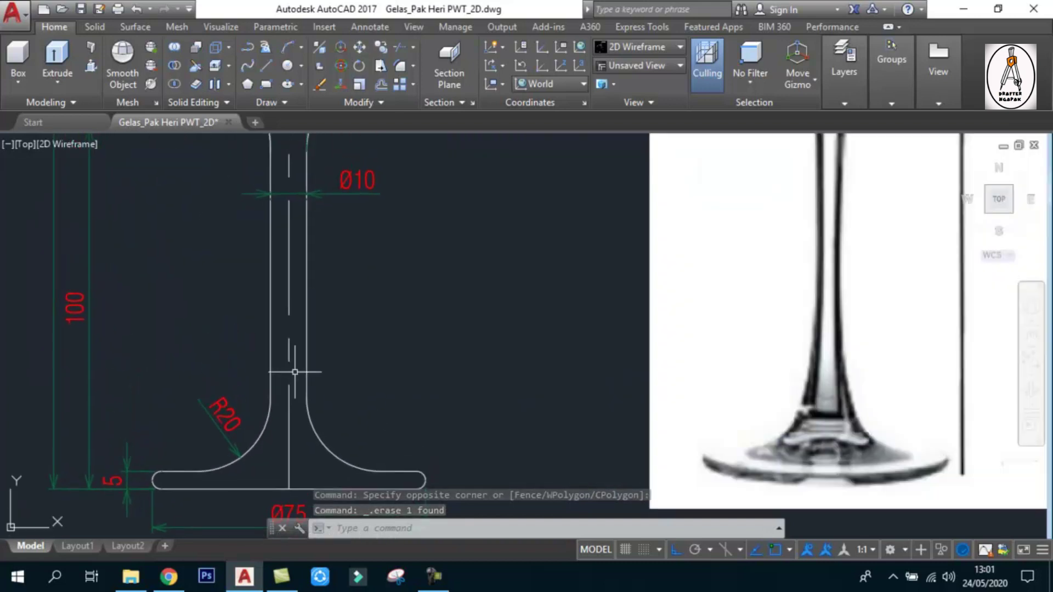
{"action": "scroll", "coordinate": [298, 296], "scroll_direction": "down", "scroll_amount": 2}
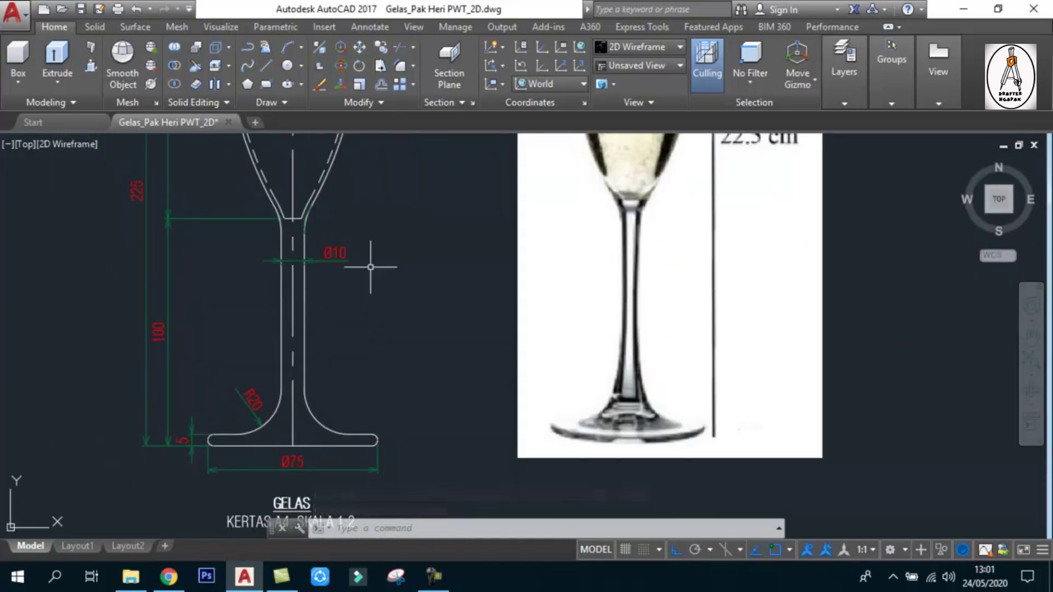
{"action": "scroll", "coordinate": [282, 329], "scroll_direction": "down", "scroll_amount": 2}
{"action": "scroll", "coordinate": [290, 337], "scroll_direction": "down", "scroll_amount": 2}
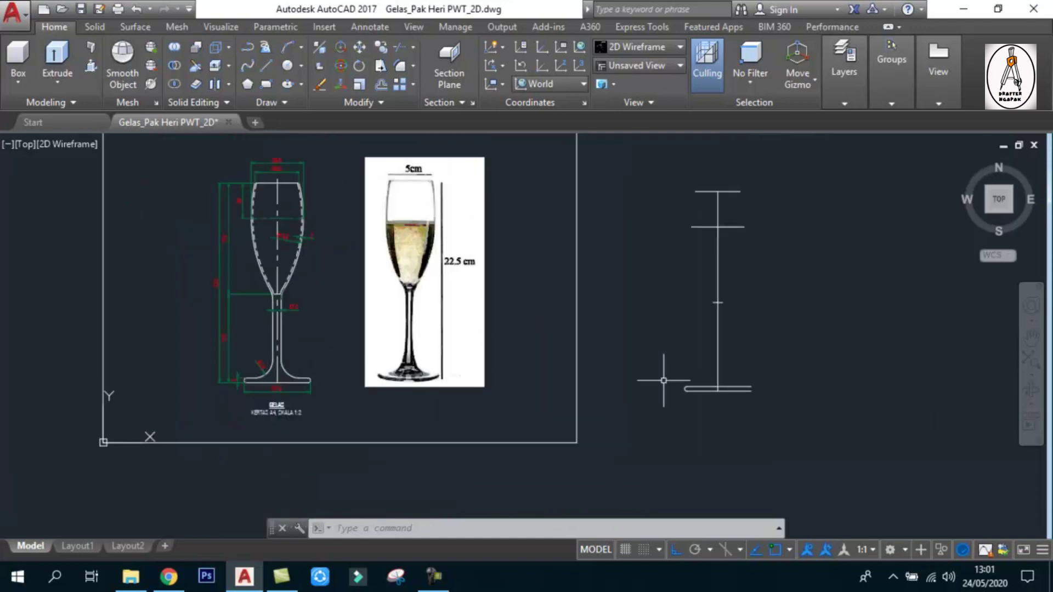
{"action": "scroll", "coordinate": [716, 391], "scroll_direction": "up", "scroll_amount": 5}
{"action": "scroll", "coordinate": [691, 388], "scroll_direction": "up", "scroll_amount": 2}
{"action": "type", "text": "O"}
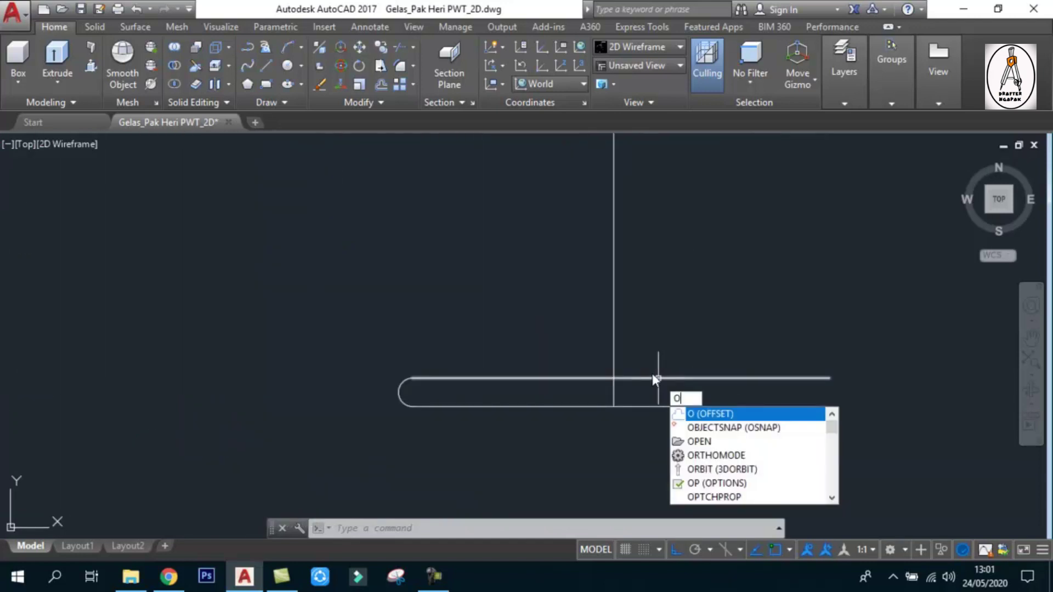
{"action": "key", "text": "Return"}
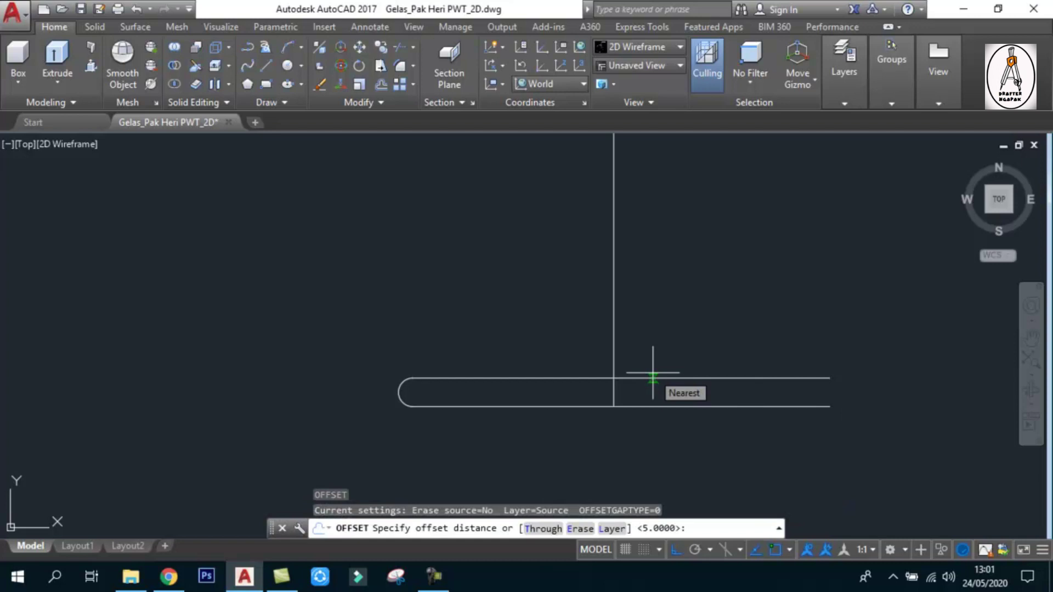
{"action": "type", "text": "10/2"}
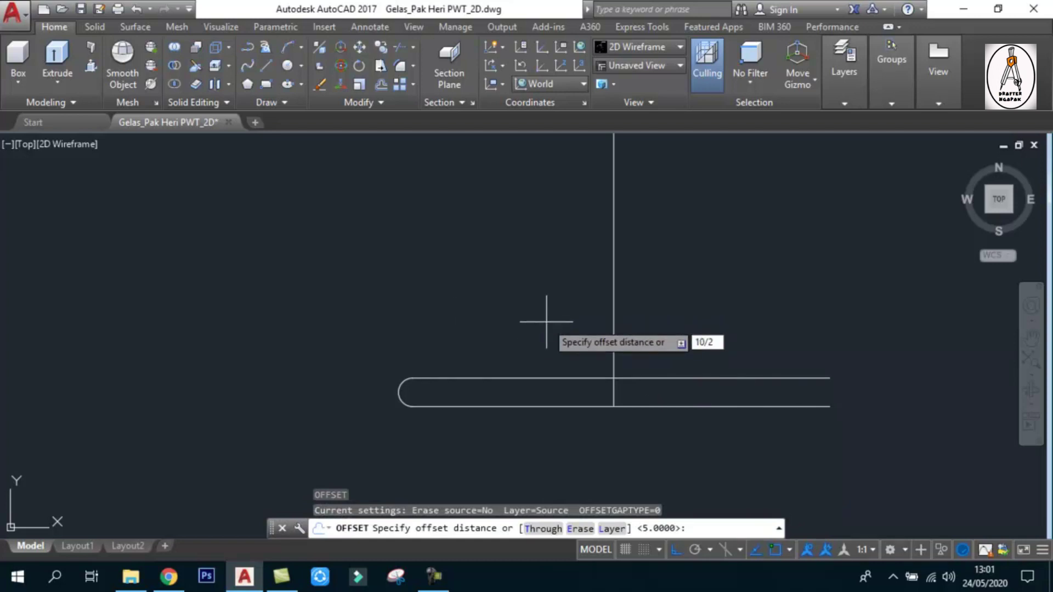
{"action": "key", "text": "Return"}
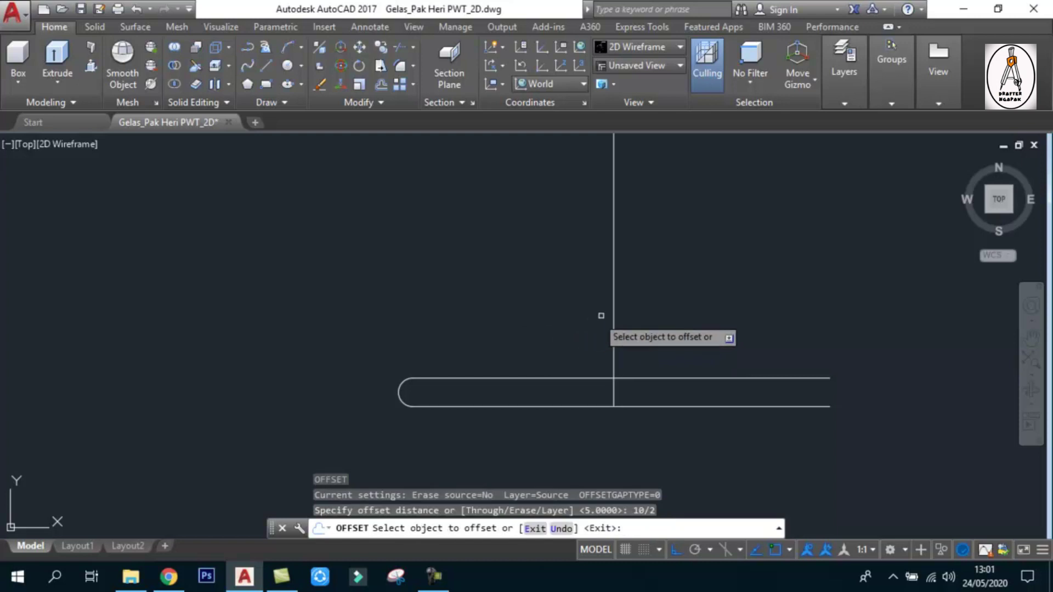
{"action": "left_click", "coordinate": [613, 306]}
{"action": "left_click", "coordinate": [587, 313]}
{"action": "key", "text": "Escape"}
{"action": "scroll", "coordinate": [646, 348], "scroll_direction": "down", "scroll_amount": 5}
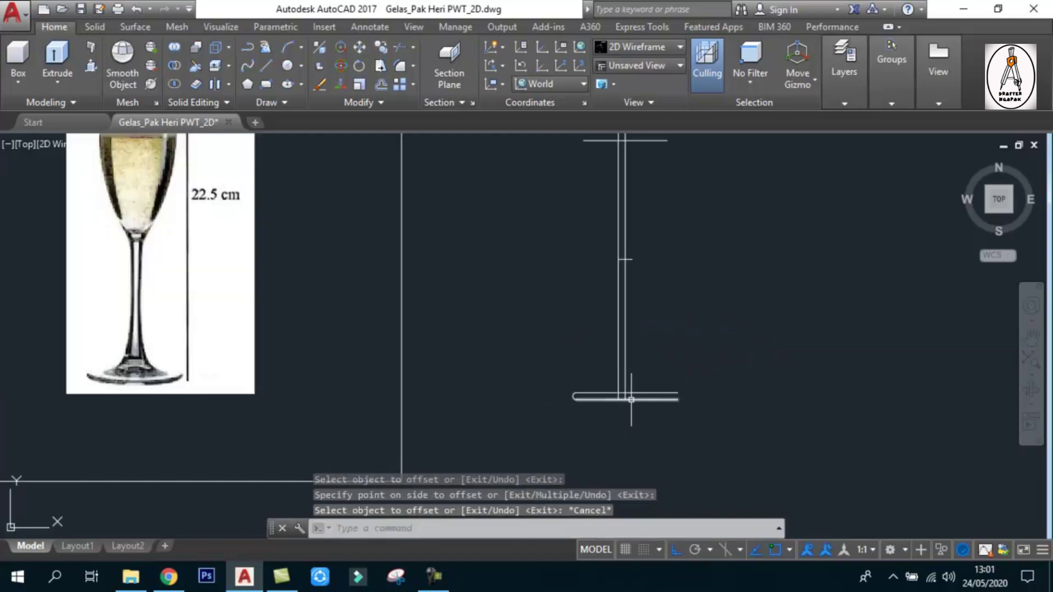
{"action": "scroll", "coordinate": [461, 328], "scroll_direction": "up", "scroll_amount": 2}
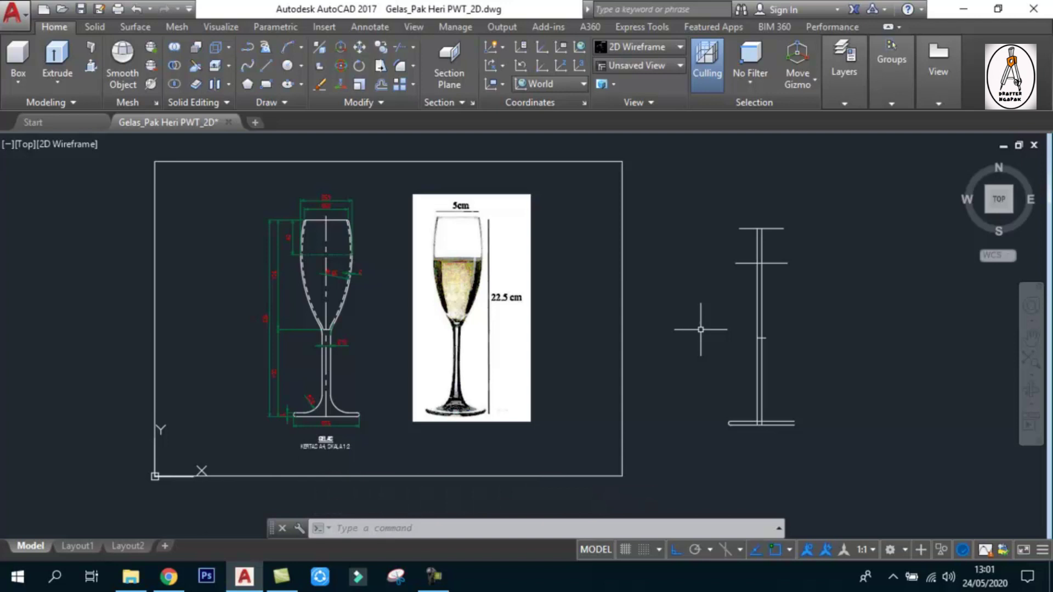
{"action": "scroll", "coordinate": [790, 423], "scroll_direction": "up", "scroll_amount": 8}
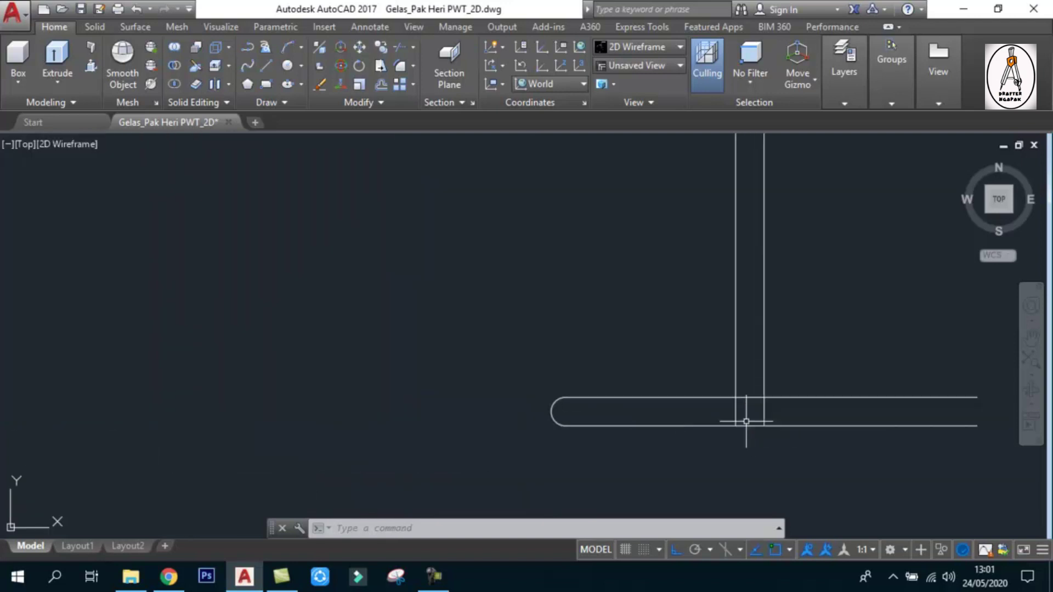
{"action": "type", "text": "tr"}
Trim the base's top edge back to the stem wall line.
{"action": "key", "text": "Return"}
{"action": "left_click", "coordinate": [746, 421]}
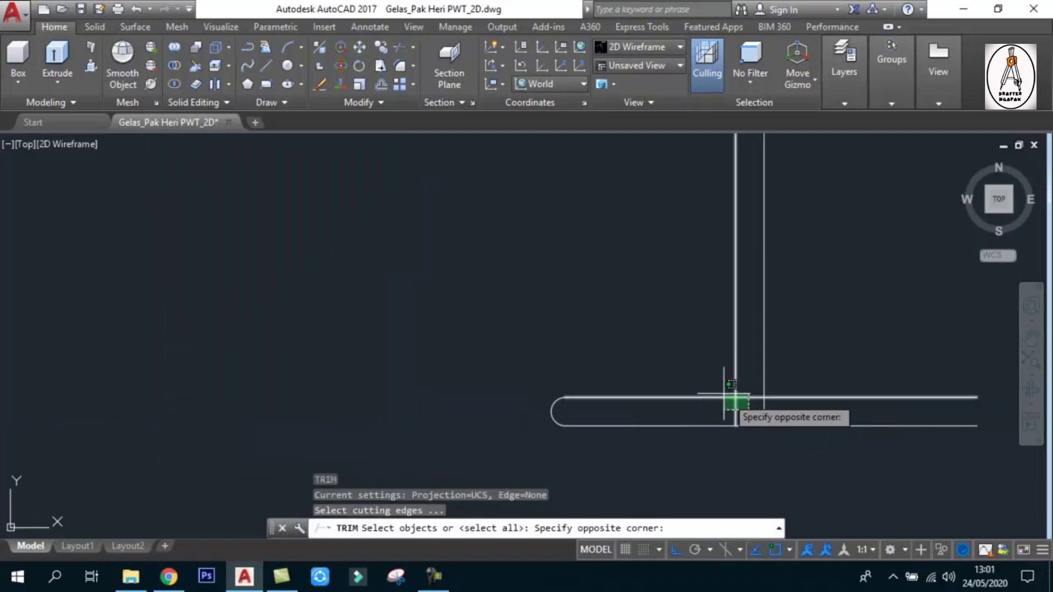
{"action": "left_click", "coordinate": [725, 390]}
{"action": "key", "text": "Return"}
{"action": "left_click", "coordinate": [749, 397]}
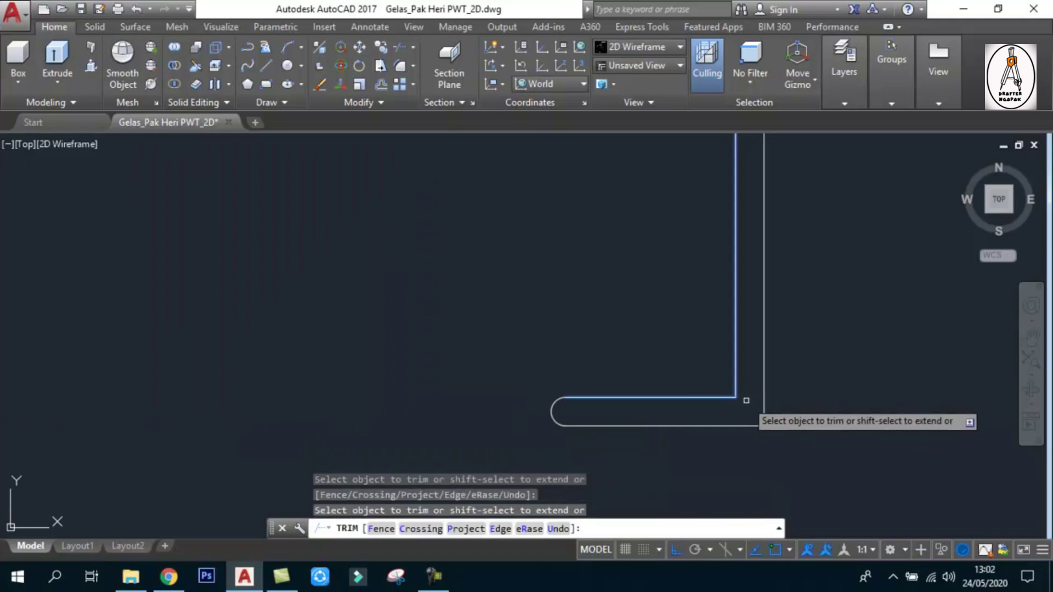
{"action": "key", "text": "Return"}
Pan to compare with the reference glass base, then start FILLET.
{"action": "scroll", "coordinate": [818, 378], "scroll_direction": "down", "scroll_amount": 5}
{"action": "scroll", "coordinate": [823, 367], "scroll_direction": "down", "scroll_amount": 5}
{"action": "scroll", "coordinate": [816, 367], "scroll_direction": "up", "scroll_amount": 8}
{"action": "scroll", "coordinate": [803, 363], "scroll_direction": "up", "scroll_amount": 2}
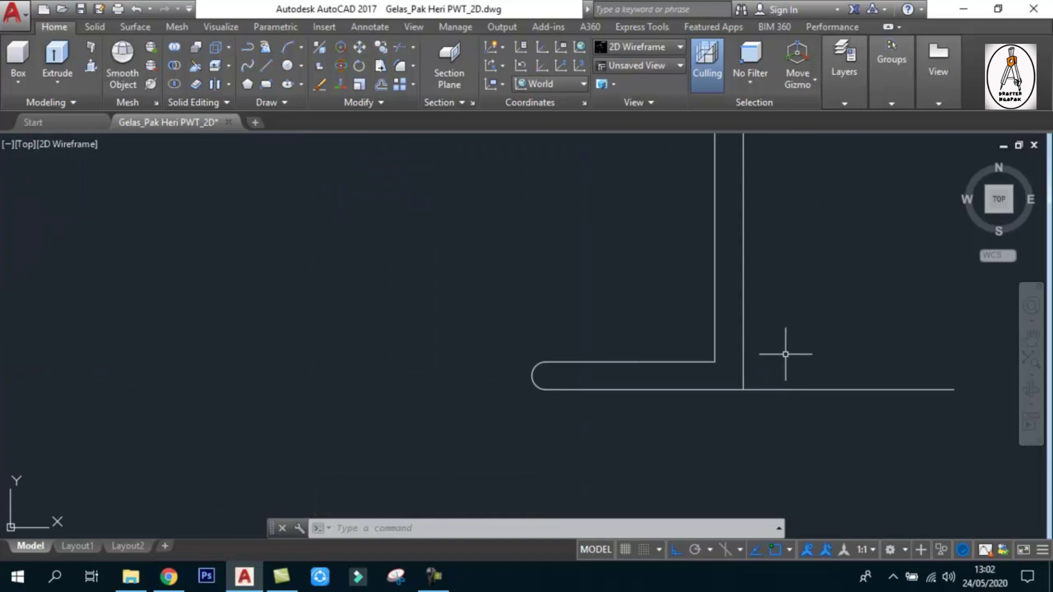
{"action": "scroll", "coordinate": [786, 355], "scroll_direction": "down", "scroll_amount": 5}
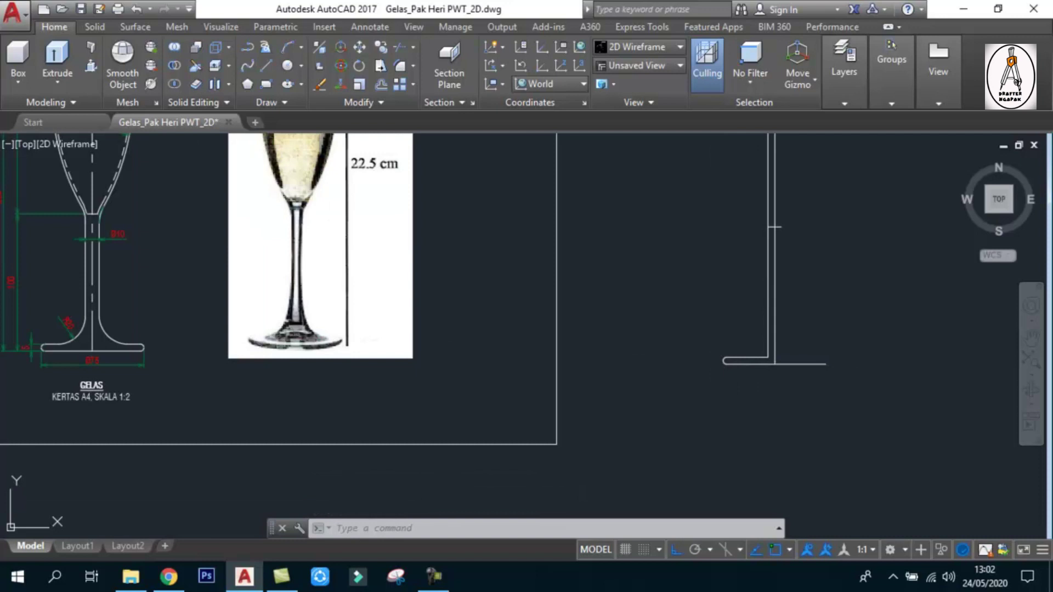
{"action": "middle_click_drag", "start_coordinate": [285, 331], "coordinate": [488, 331]}
{"action": "scroll", "coordinate": [489, 331], "scroll_direction": "up", "scroll_amount": 2}
{"action": "scroll", "coordinate": [299, 364], "scroll_direction": "up", "scroll_amount": 6}
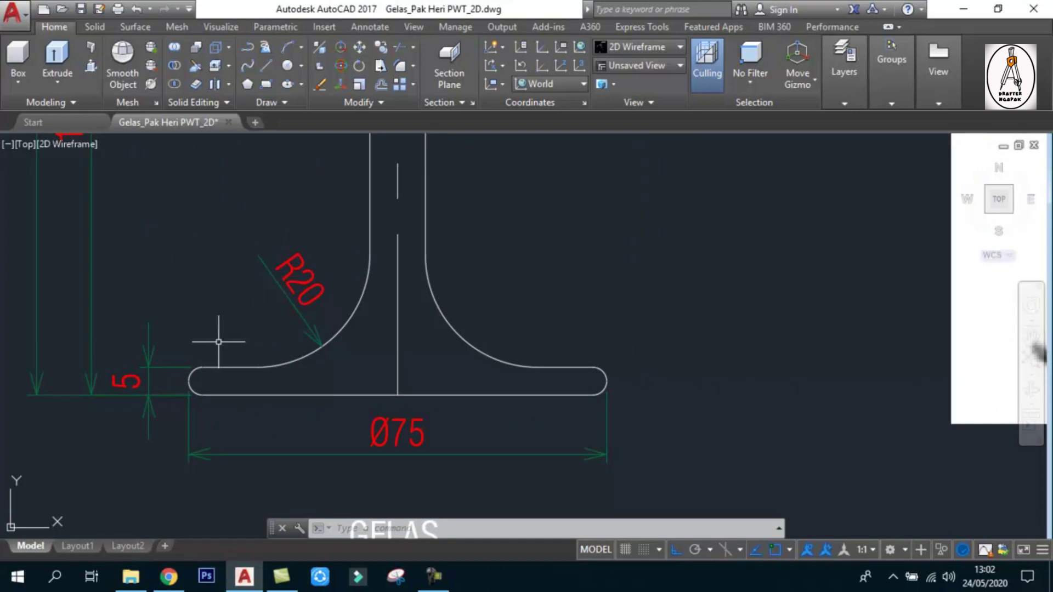
{"action": "scroll", "coordinate": [218, 341], "scroll_direction": "down", "scroll_amount": 3}
{"action": "scroll", "coordinate": [606, 369], "scroll_direction": "down", "scroll_amount": 3}
{"action": "scroll", "coordinate": [731, 357], "scroll_direction": "up", "scroll_amount": 3}
{"action": "scroll", "coordinate": [665, 375], "scroll_direction": "up", "scroll_amount": 4}
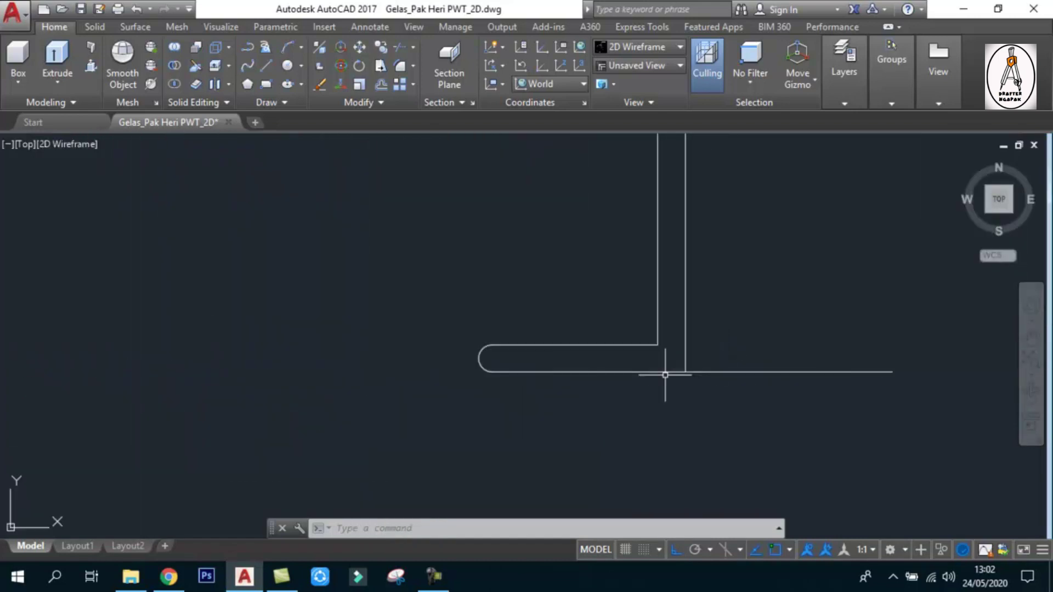
{"action": "type", "text": "F"}
{"action": "key", "text": "Return"}
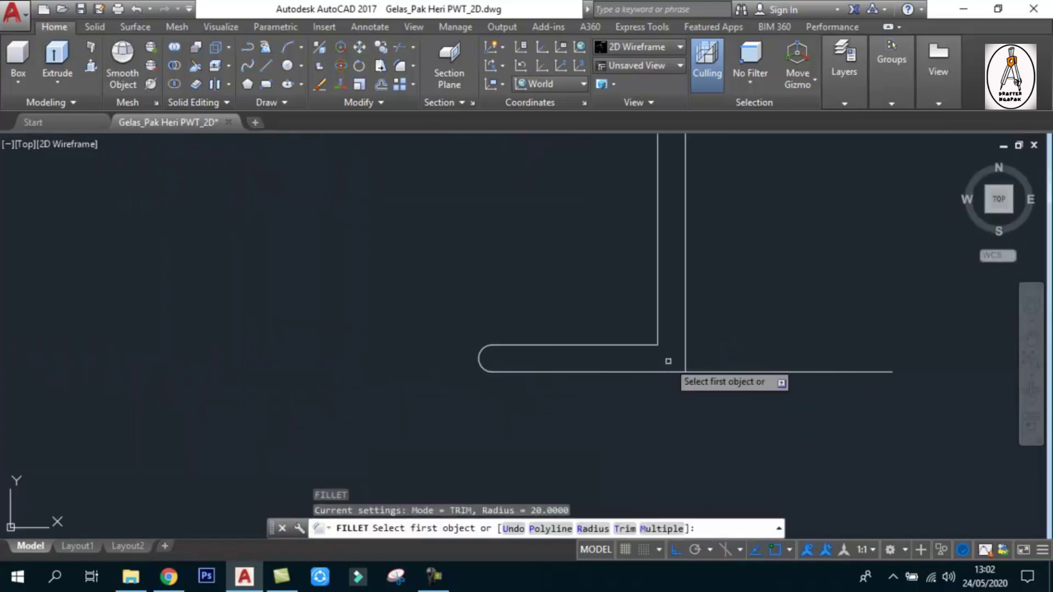
Fillet the base top edge and stem wall with radius 20.
{"action": "key", "text": "Escape"}
{"action": "key", "text": "Escape"}
{"action": "key", "text": "Escape"}
{"action": "type", "text": "f"}
{"action": "key", "text": "Return"}
{"action": "type", "text": "r"}
{"action": "key", "text": "Return"}
{"action": "type", "text": "20"}
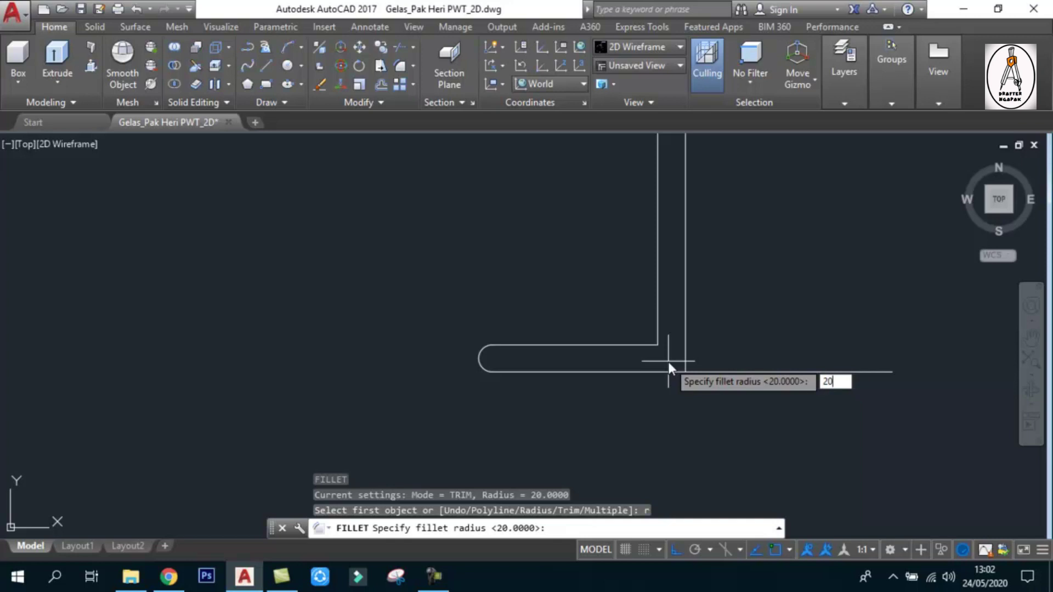
{"action": "key", "text": "Return"}
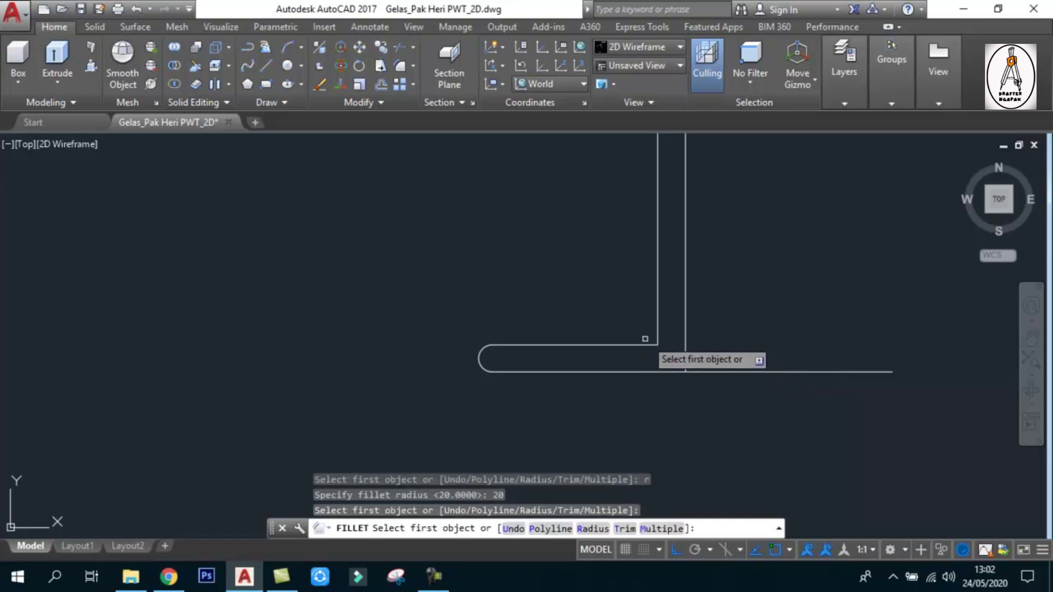
{"action": "left_click", "coordinate": [644, 346]}
{"action": "left_click", "coordinate": [658, 322]}
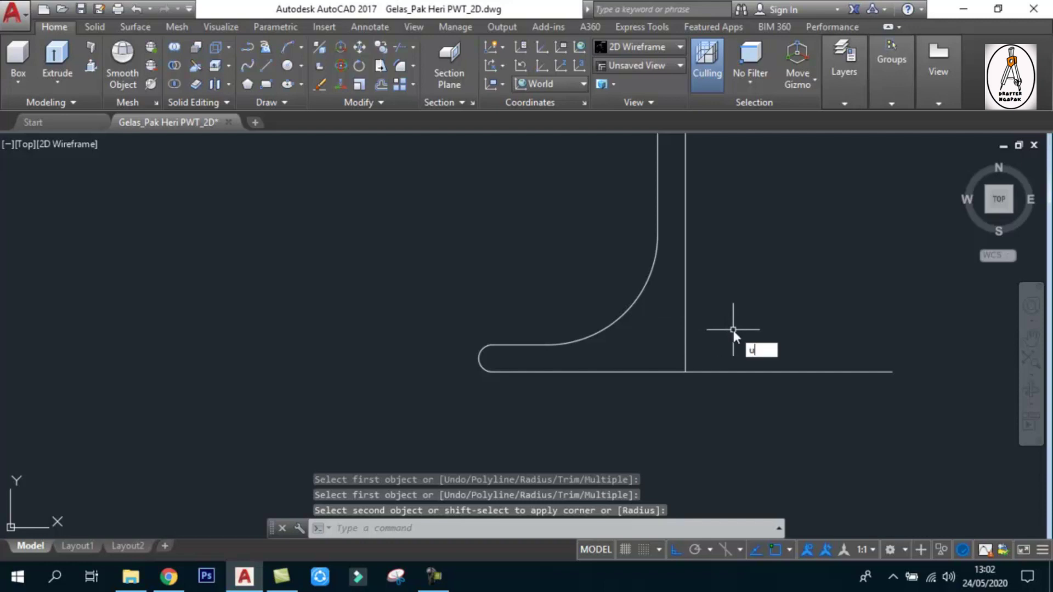
Redo the radius-20 fillet between the base top edge and the stem wall.
{"action": "key", "text": "Return"}
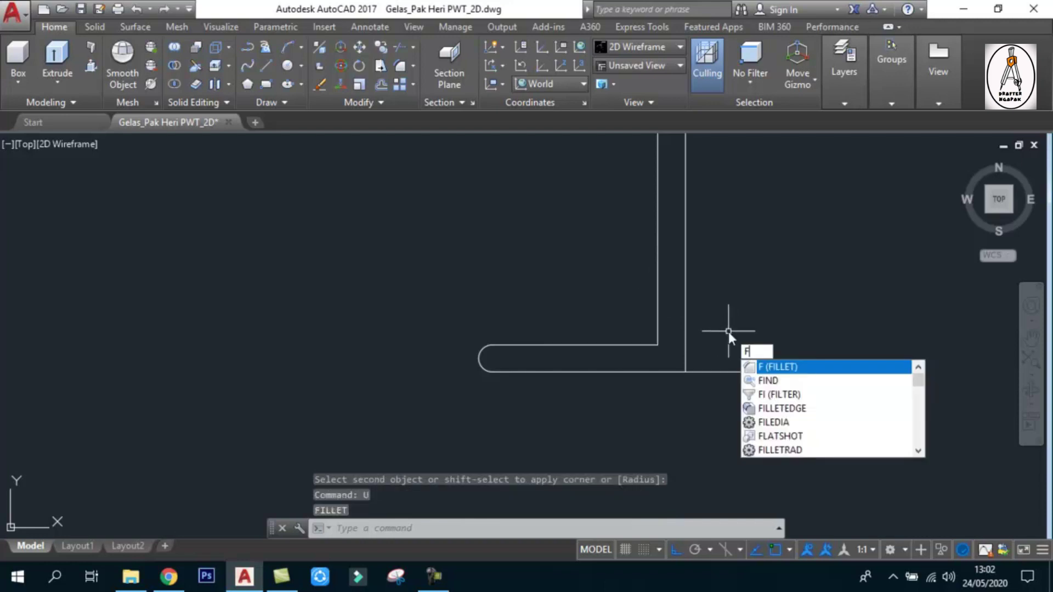
{"action": "key", "text": "Return"}
{"action": "type", "text": "r"}
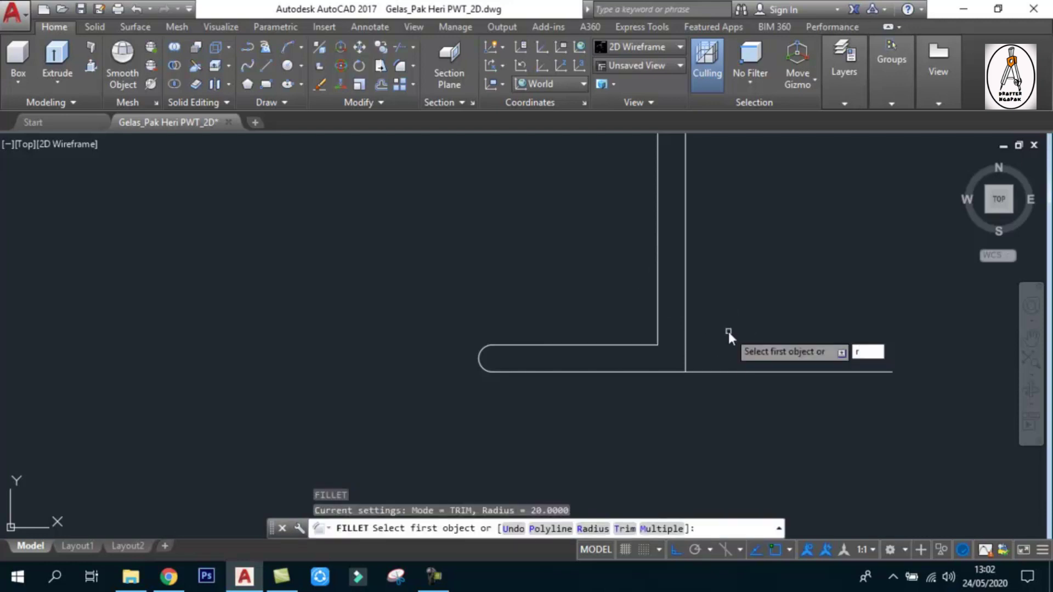
{"action": "key", "text": "Return"}
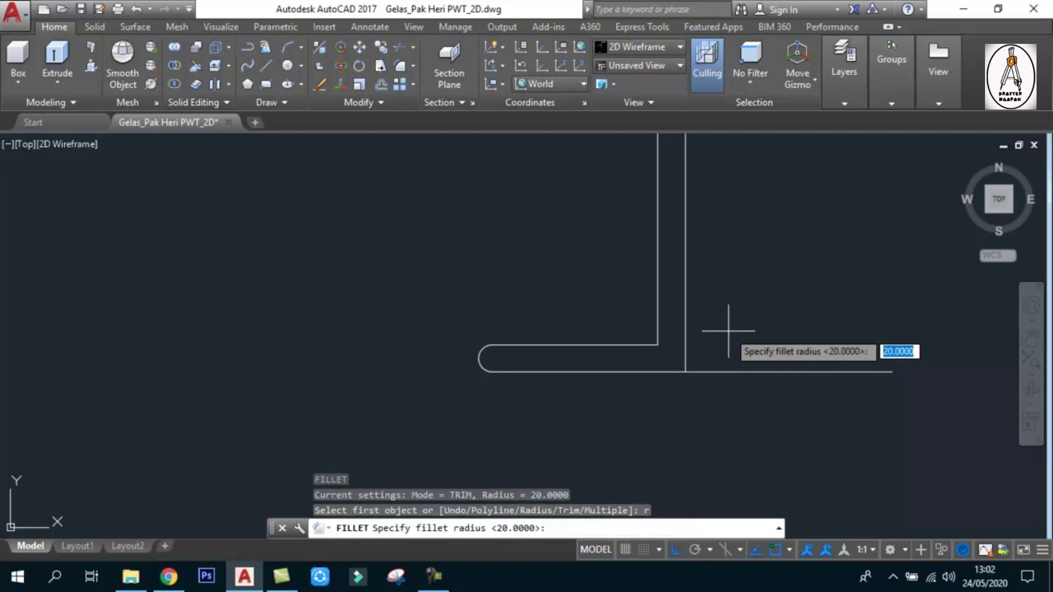
{"action": "type", "text": "20"}
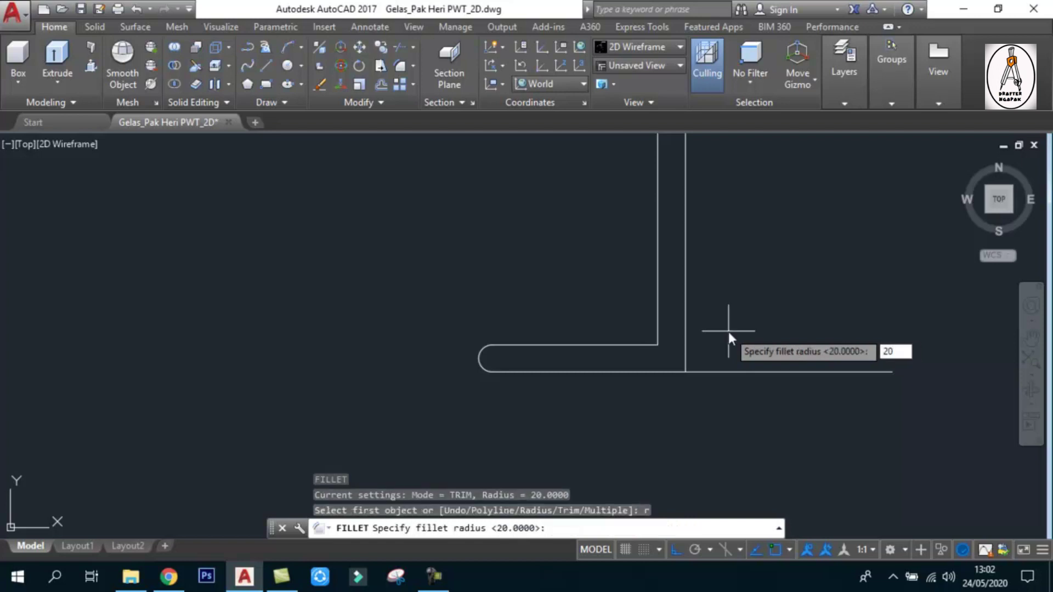
{"action": "key", "text": "Return"}
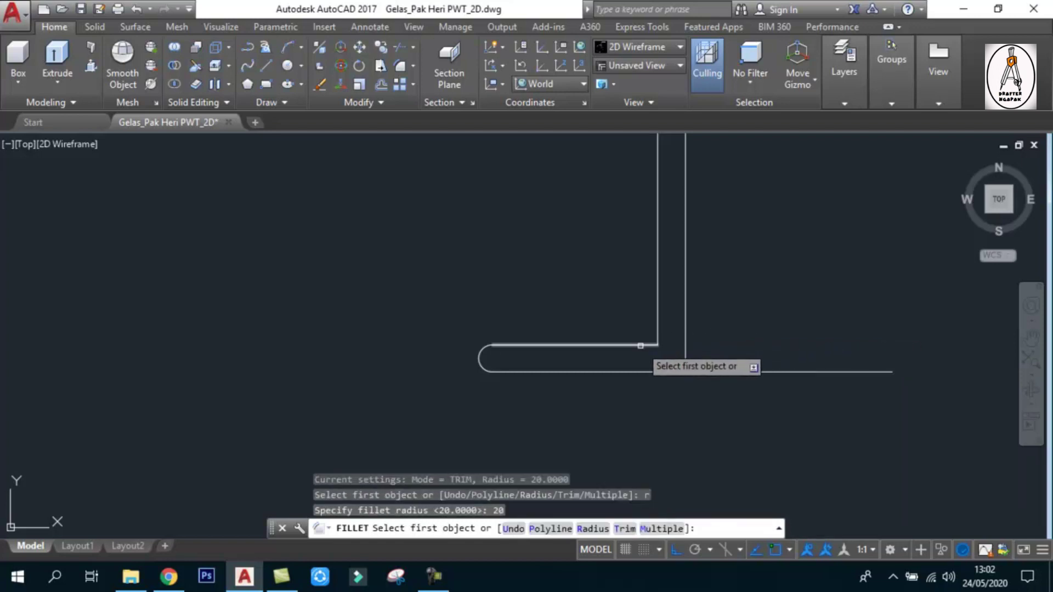
{"action": "left_click", "coordinate": [640, 346]}
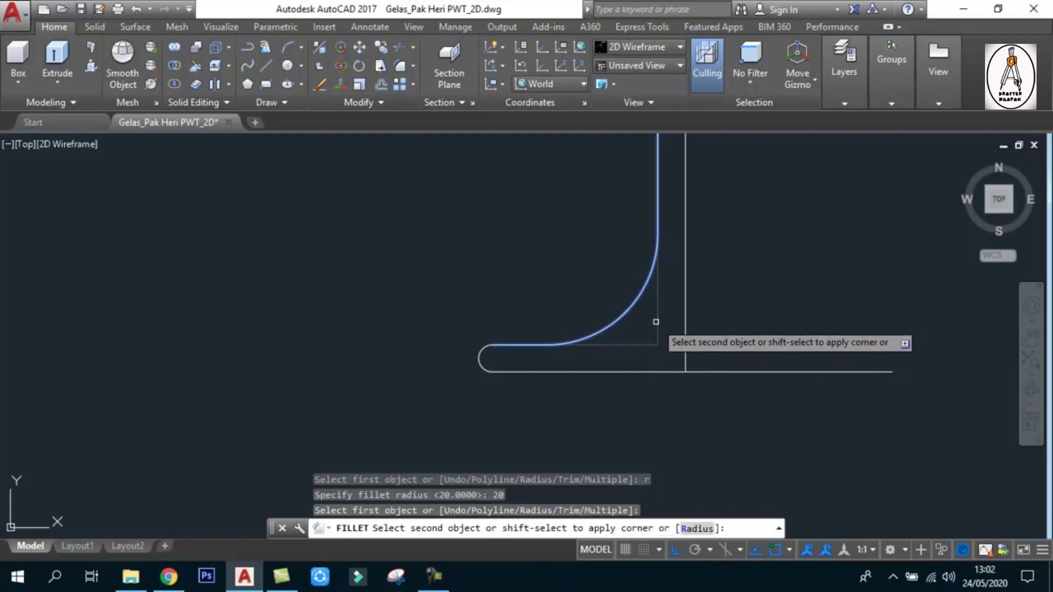
{"action": "left_click", "coordinate": [656, 318]}
{"action": "scroll", "coordinate": [678, 319], "scroll_direction": "down", "scroll_amount": 5}
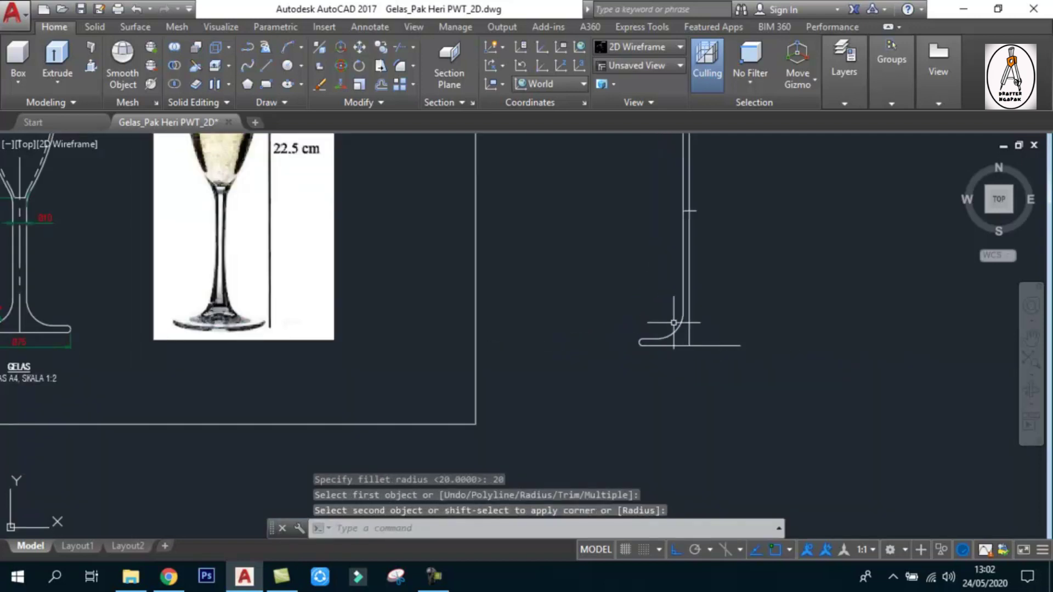
{"action": "scroll", "coordinate": [673, 323], "scroll_direction": "down", "scroll_amount": 6}
{"action": "scroll", "coordinate": [670, 294], "scroll_direction": "up", "scroll_amount": 4}
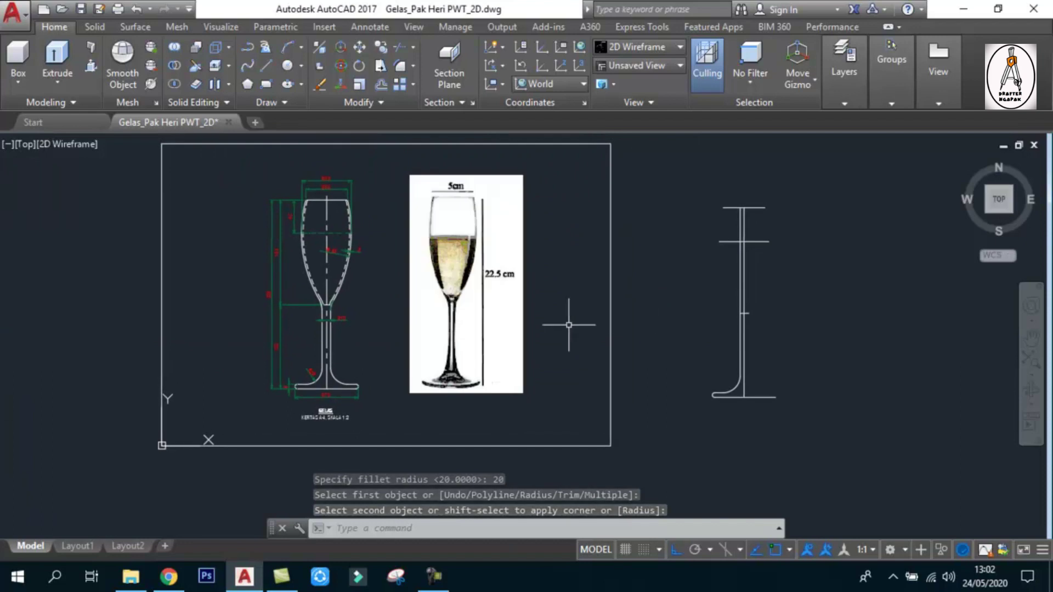
{"action": "scroll", "coordinate": [312, 304], "scroll_direction": "up", "scroll_amount": 4}
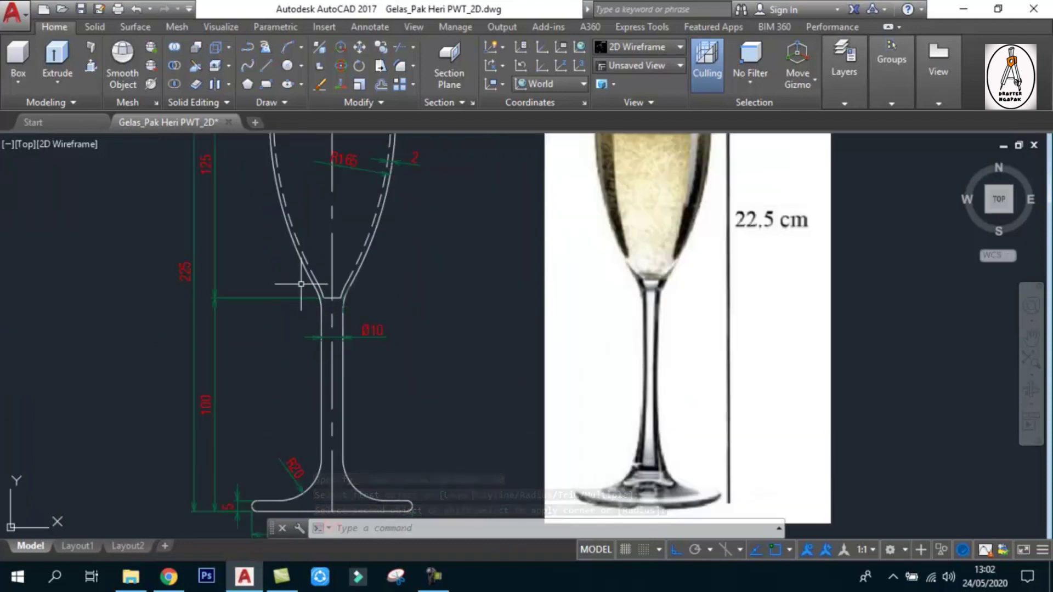
{"action": "scroll", "coordinate": [301, 284], "scroll_direction": "up", "scroll_amount": 5}
{"action": "scroll", "coordinate": [346, 297], "scroll_direction": "down", "scroll_amount": 3}
{"action": "scroll", "coordinate": [331, 297], "scroll_direction": "down", "scroll_amount": 2}
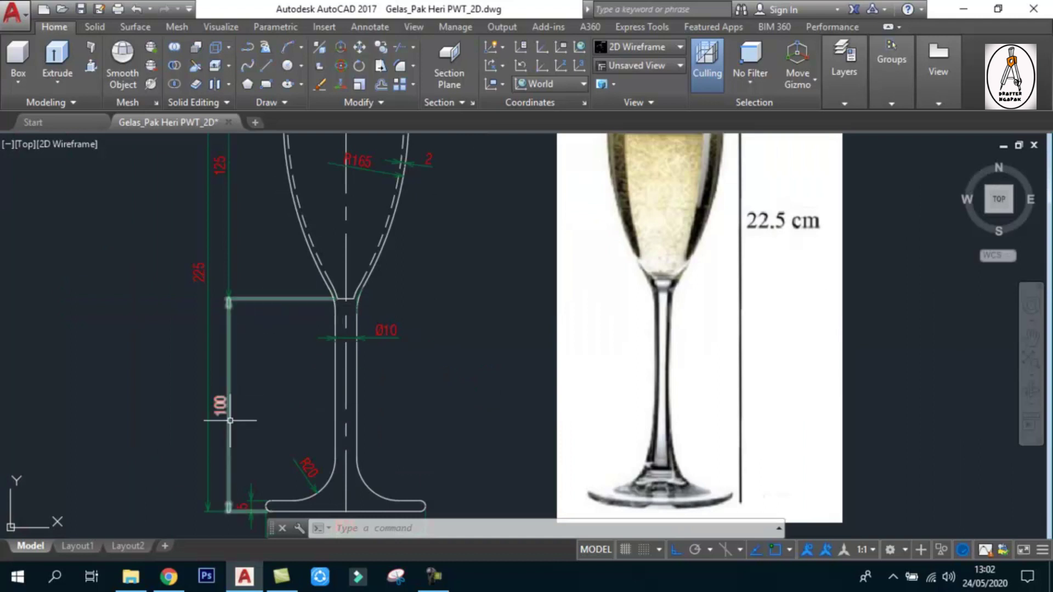
{"action": "scroll", "coordinate": [216, 399], "scroll_direction": "down", "scroll_amount": 5}
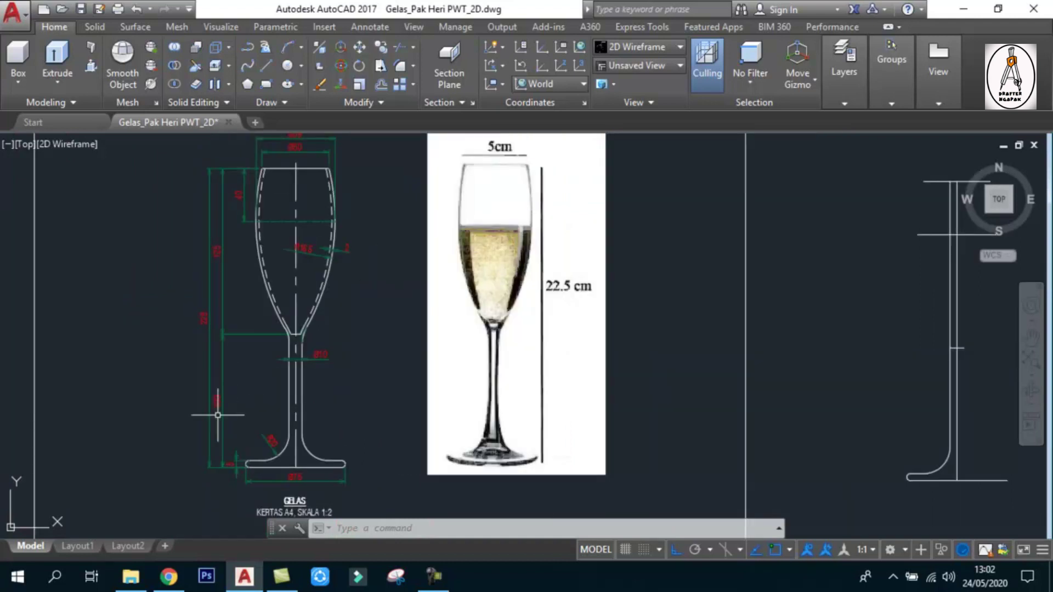
{"action": "scroll", "coordinate": [216, 404], "scroll_direction": "up", "scroll_amount": 5}
{"action": "scroll", "coordinate": [216, 404], "scroll_direction": "down", "scroll_amount": 5}
{"action": "scroll", "coordinate": [693, 437], "scroll_direction": "up", "scroll_amount": 2}
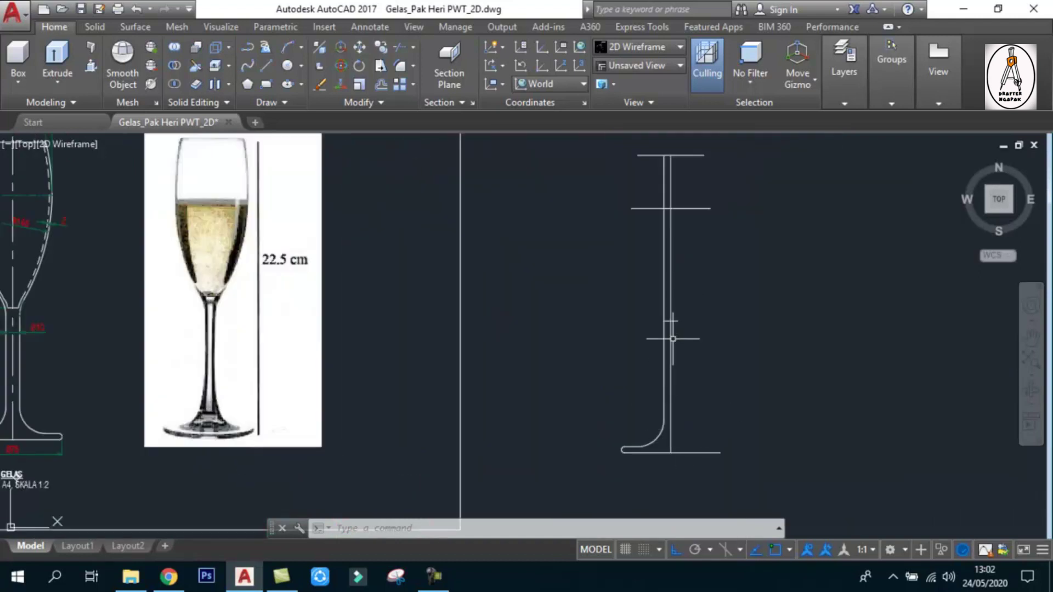
{"action": "scroll", "coordinate": [652, 322], "scroll_direction": "up", "scroll_amount": 7}
{"action": "type", "text": "TR"}
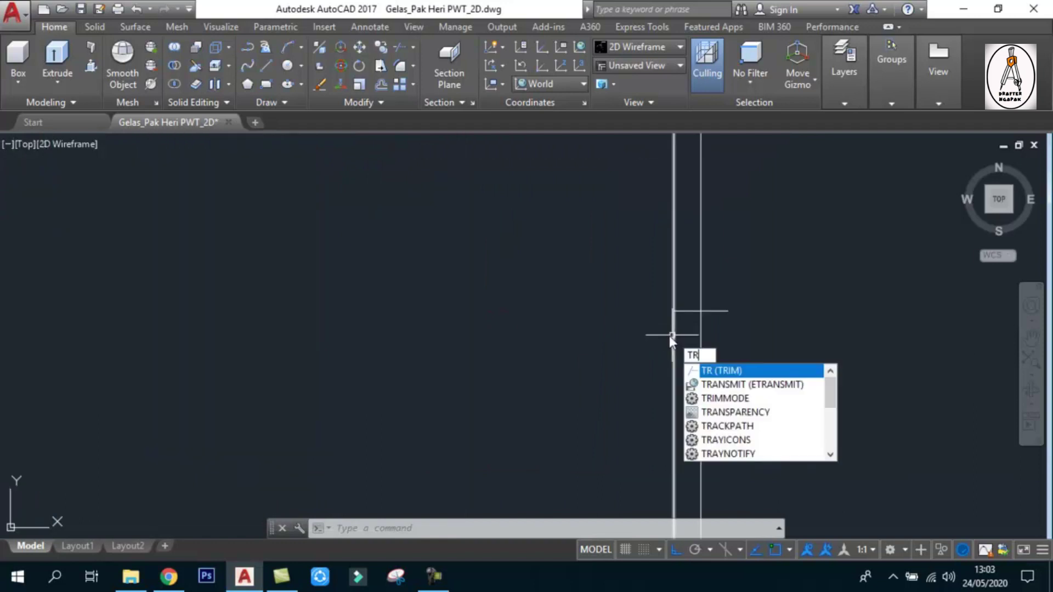
Trim the leftover stem segment using the horizontal line as cutting edge.
{"action": "key", "text": "Return"}
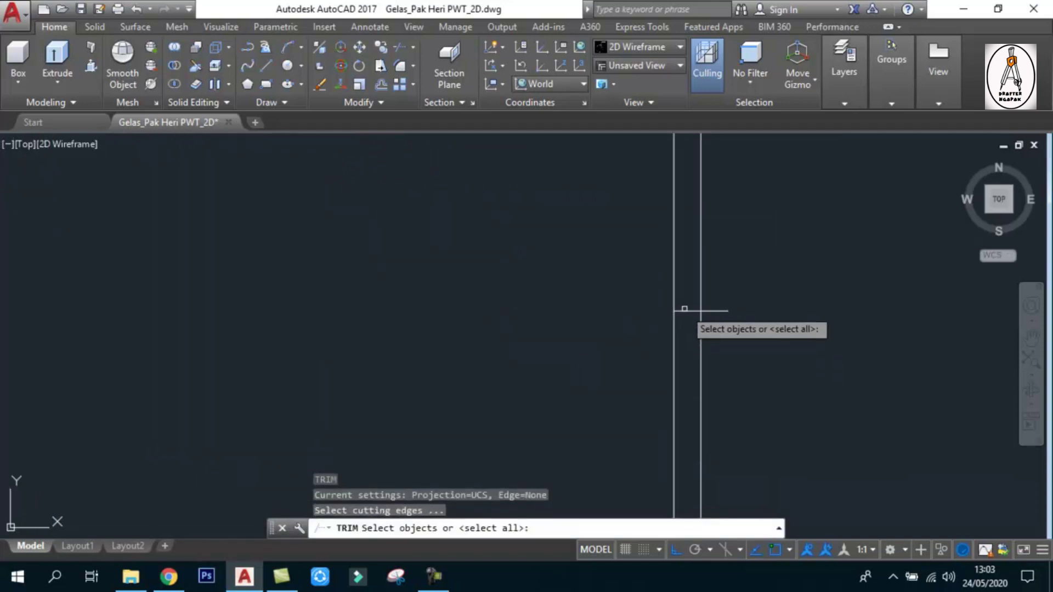
{"action": "left_click", "coordinate": [683, 311]}
{"action": "key", "text": "Return"}
{"action": "left_click", "coordinate": [677, 297]}
{"action": "key", "text": "Return"}
Pan and zoom to compare the new profile with the dimensioned reference drawing.
{"action": "scroll", "coordinate": [710, 324], "scroll_direction": "down", "scroll_amount": 3}
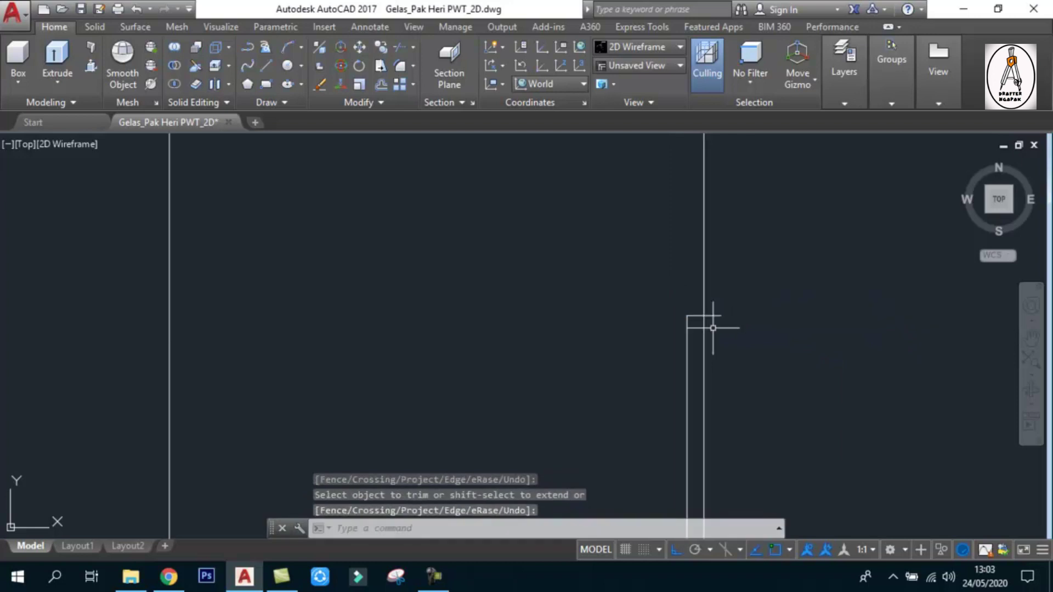
{"action": "scroll", "coordinate": [724, 336], "scroll_direction": "down", "scroll_amount": 2}
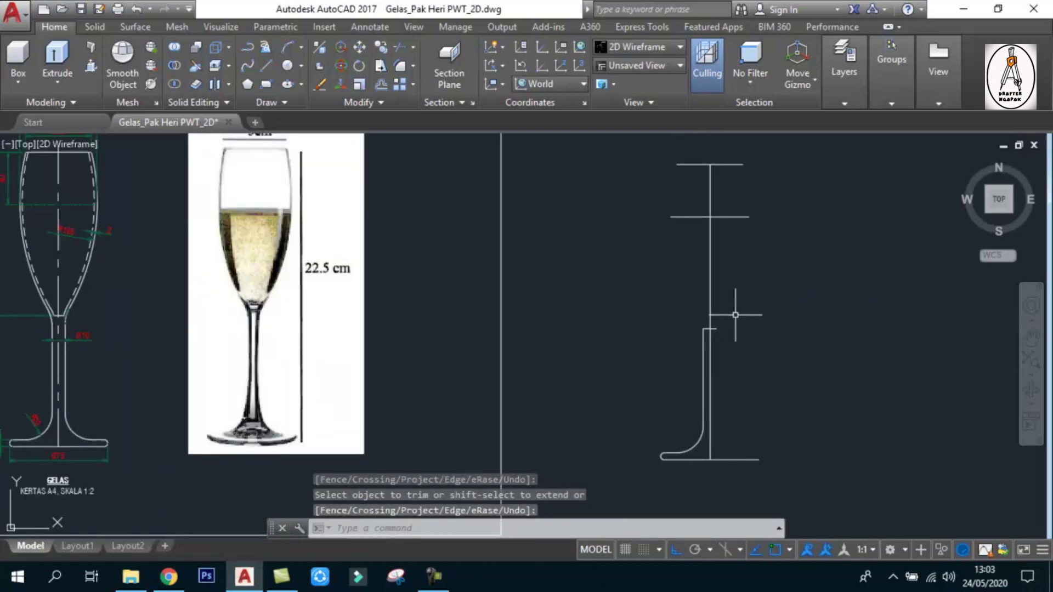
{"action": "middle_click_drag", "start_coordinate": [729, 294], "coordinate": [831, 326]}
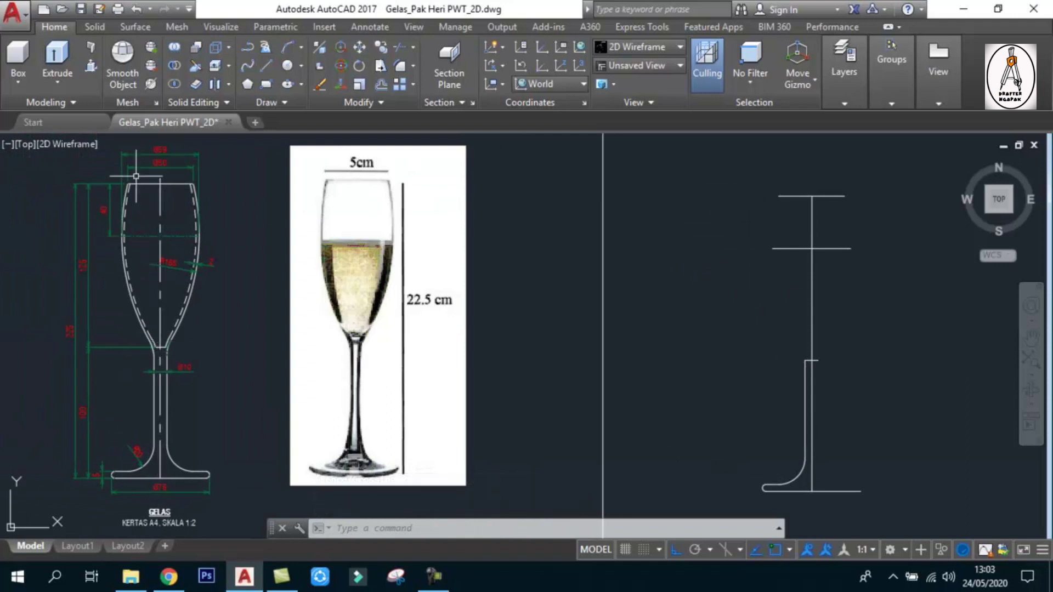
{"action": "middle_click_drag", "start_coordinate": [597, 291], "coordinate": [506, 309]}
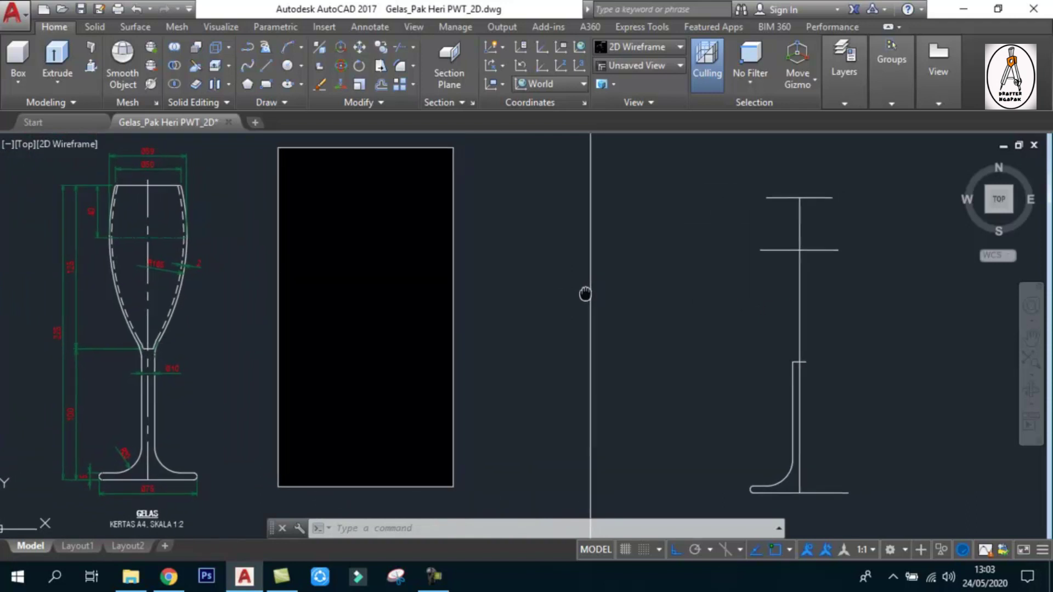
{"action": "middle_click_drag", "start_coordinate": [717, 287], "coordinate": [623, 287]}
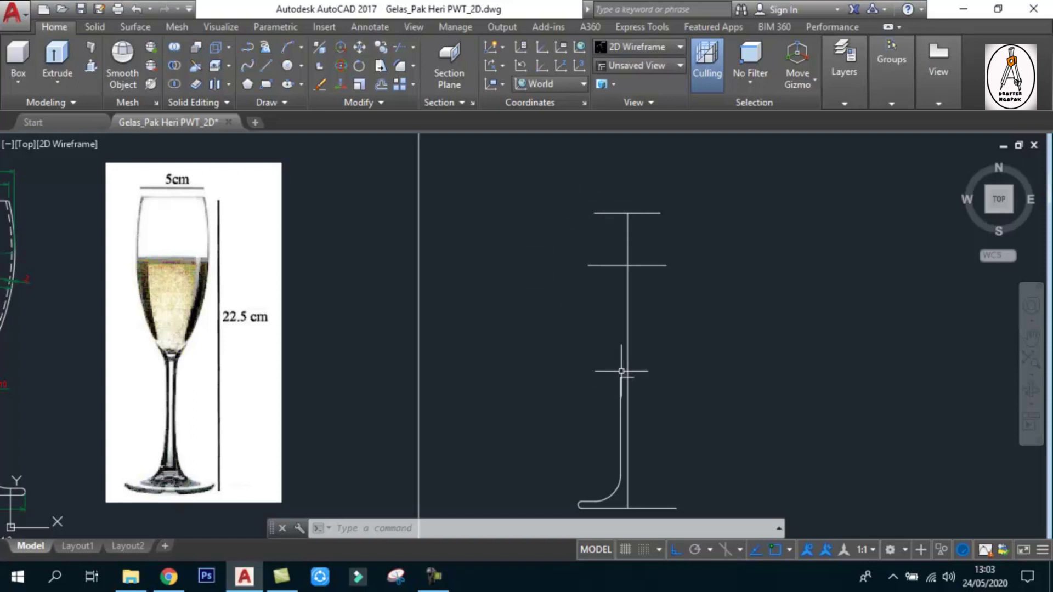
{"action": "scroll", "coordinate": [582, 294], "scroll_direction": "up", "scroll_amount": 2}
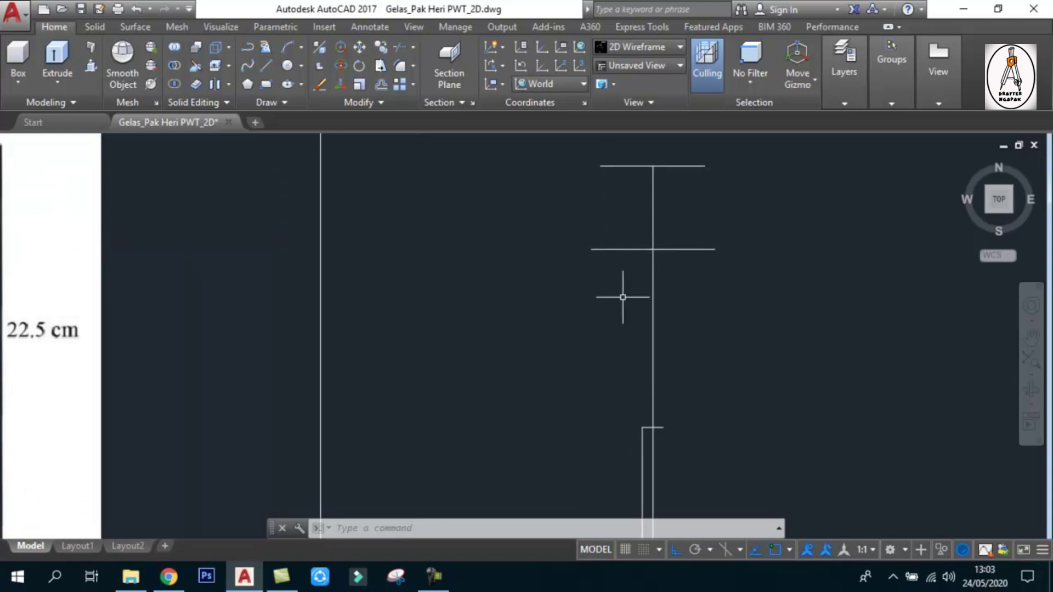
{"action": "type", "text": "Arc"}
{"action": "key", "text": "Return"}
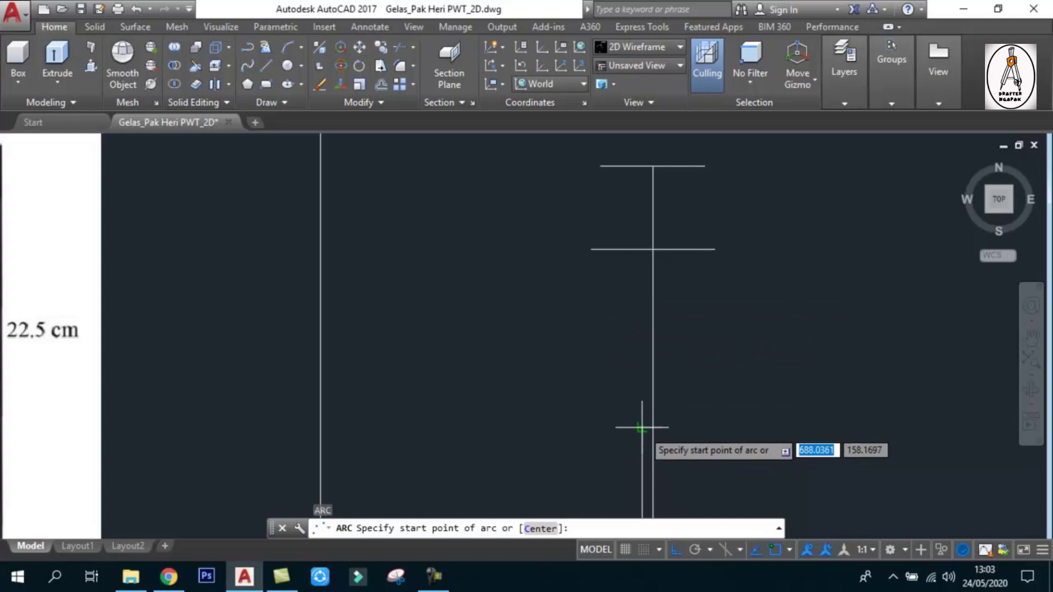
Draw a three-point arc from the stem's top corner to the rim's left corner, Ortho off.
{"action": "scroll", "coordinate": [641, 428], "scroll_direction": "up", "scroll_amount": 5}
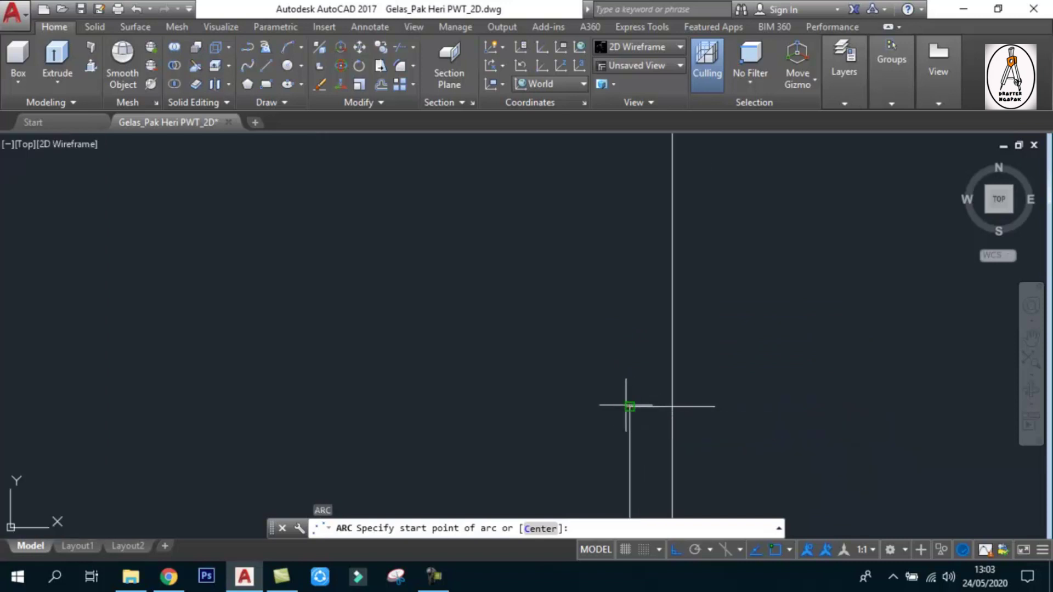
{"action": "left_click", "coordinate": [629, 407]}
{"action": "scroll", "coordinate": [625, 411], "scroll_direction": "down", "scroll_amount": 5}
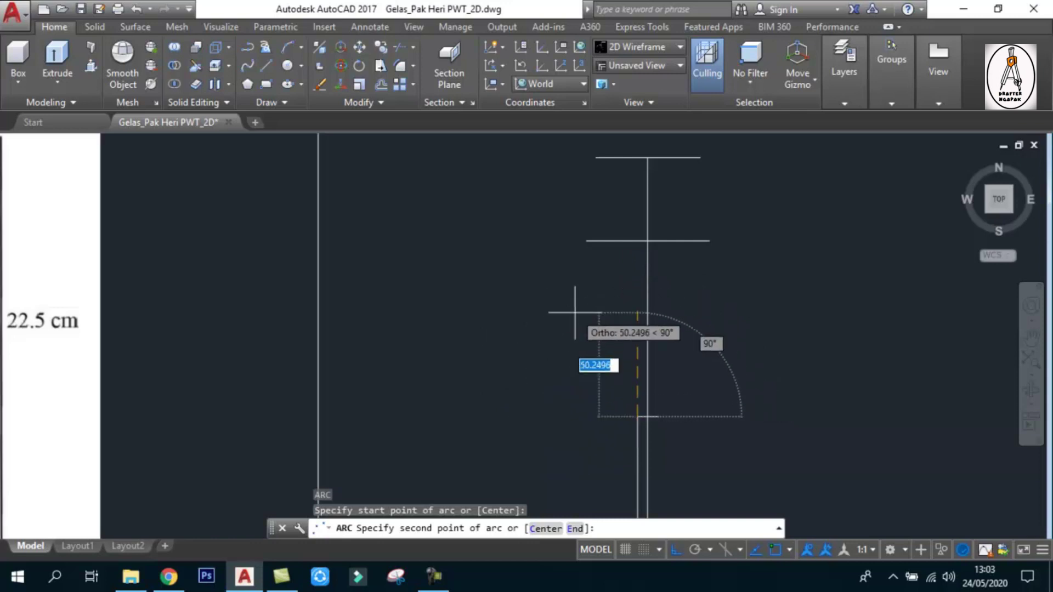
{"action": "key", "text": "F8"}
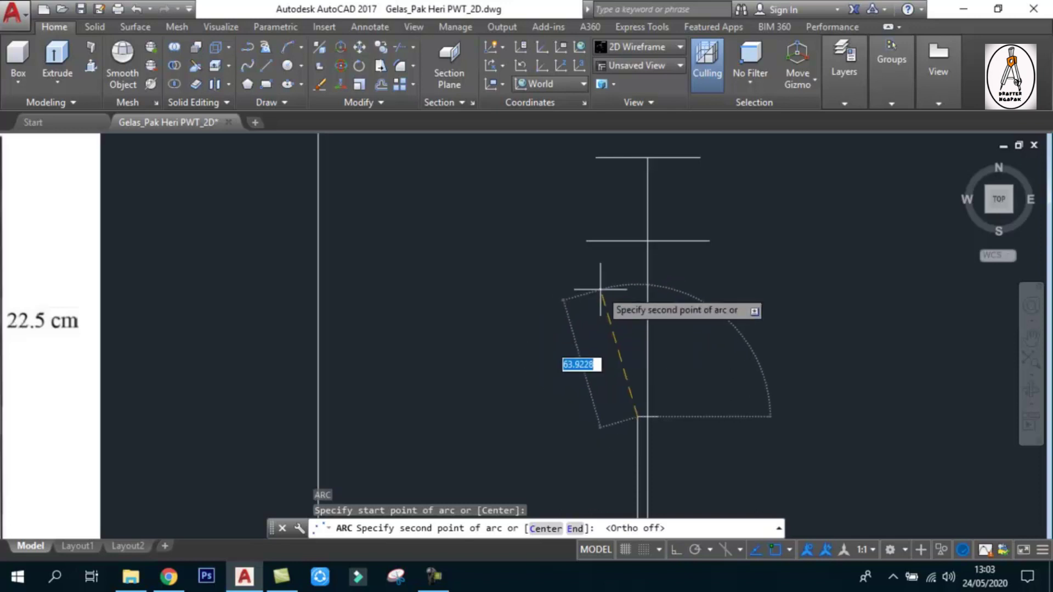
{"action": "left_click", "coordinate": [586, 240]}
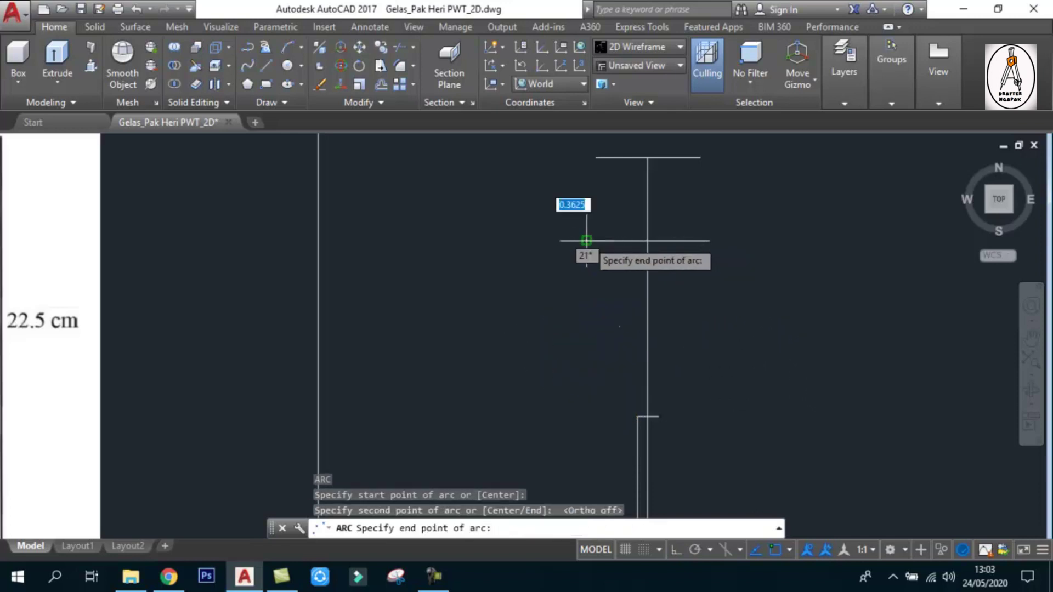
{"action": "middle_click_drag", "start_coordinate": [596, 213], "coordinate": [575, 244]}
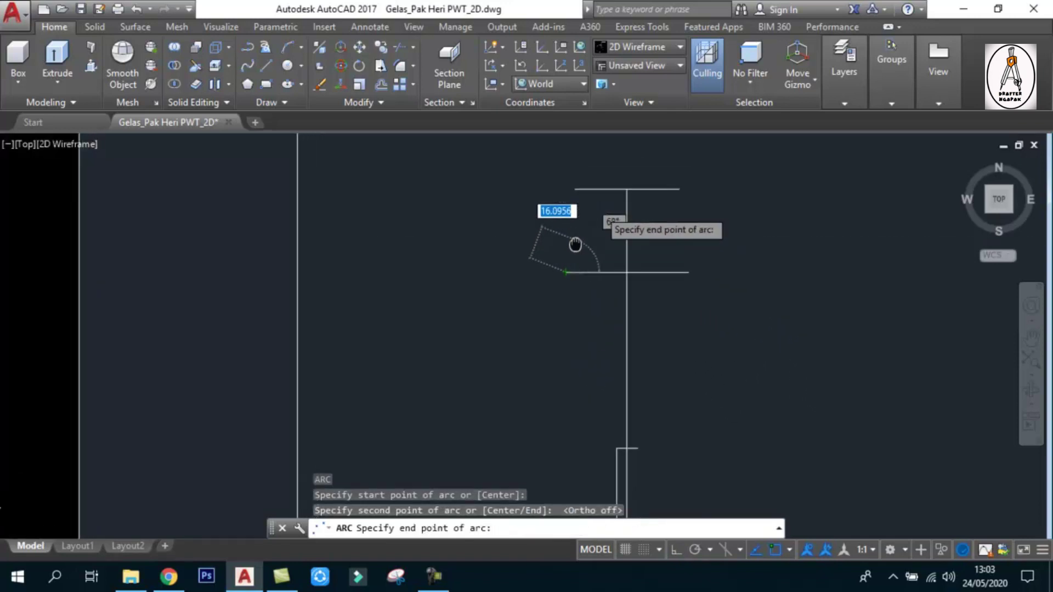
{"action": "left_click", "coordinate": [572, 191]}
{"action": "scroll", "coordinate": [683, 242], "scroll_direction": "down", "scroll_amount": 4}
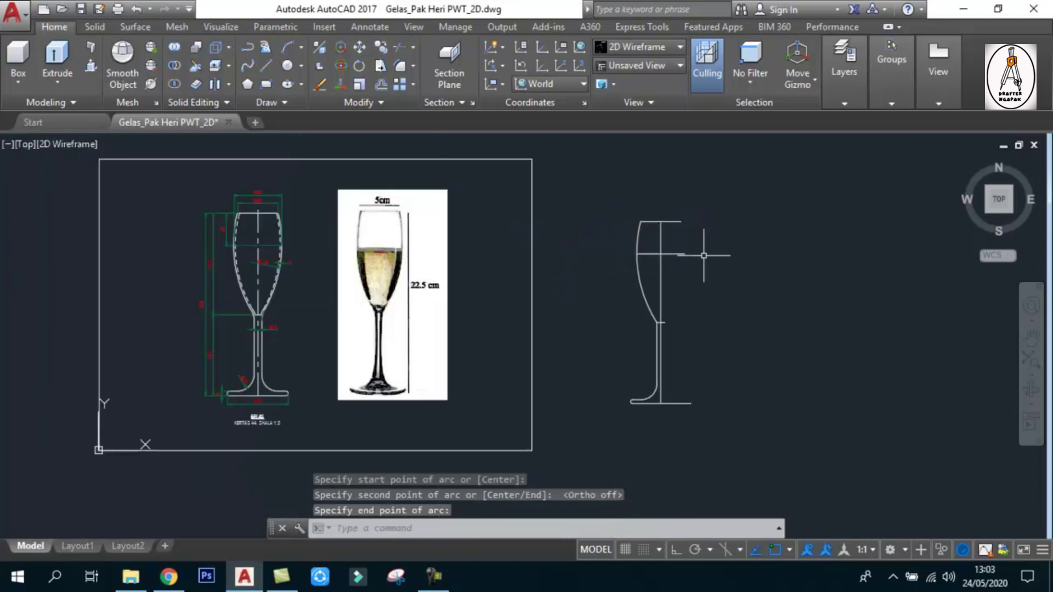
{"action": "middle_click_drag", "start_coordinate": [626, 294], "coordinate": [642, 293]}
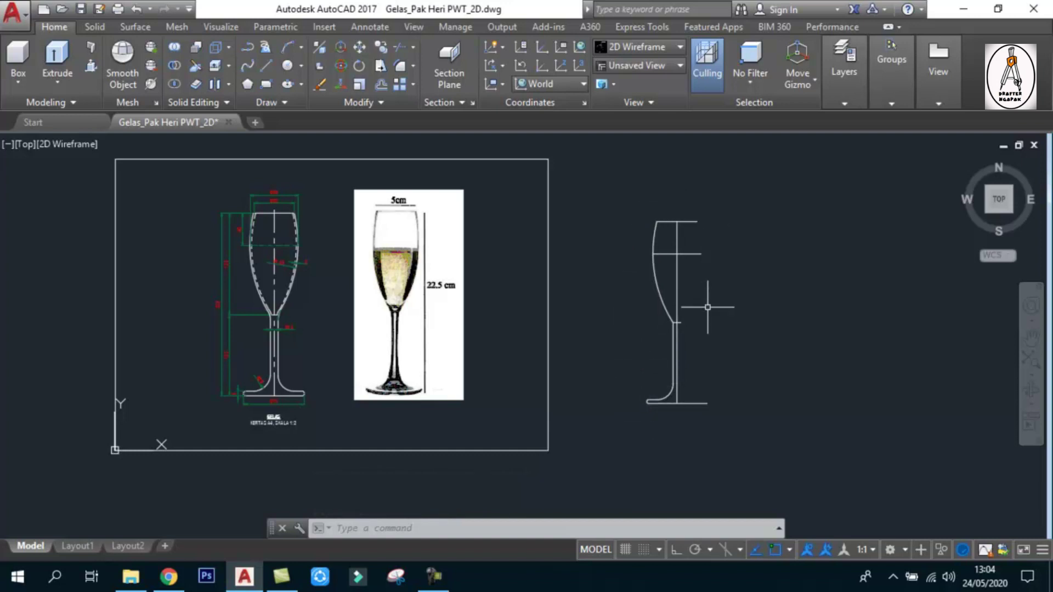
Trim all lines right of the centre line using a crossing window.
{"action": "scroll", "coordinate": [685, 284], "scroll_direction": "up", "scroll_amount": 2}
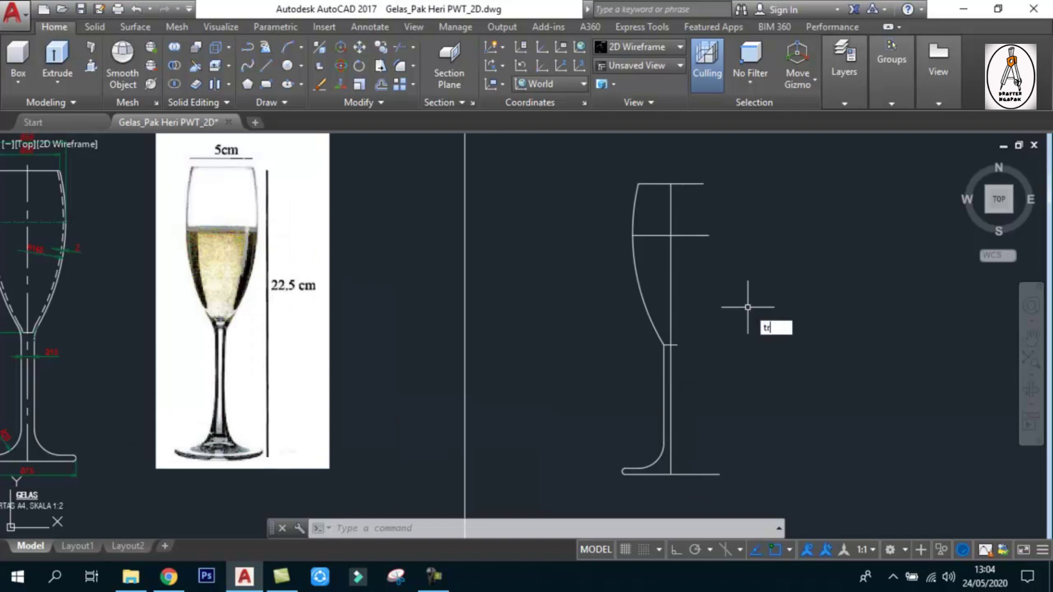
{"action": "key", "text": "Return"}
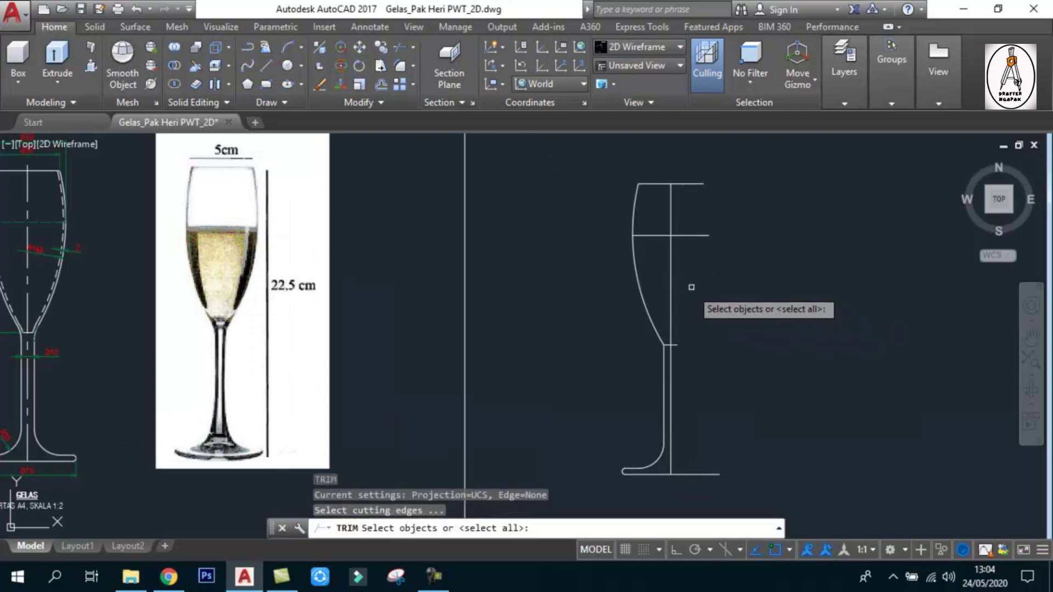
{"action": "left_click", "coordinate": [671, 263]}
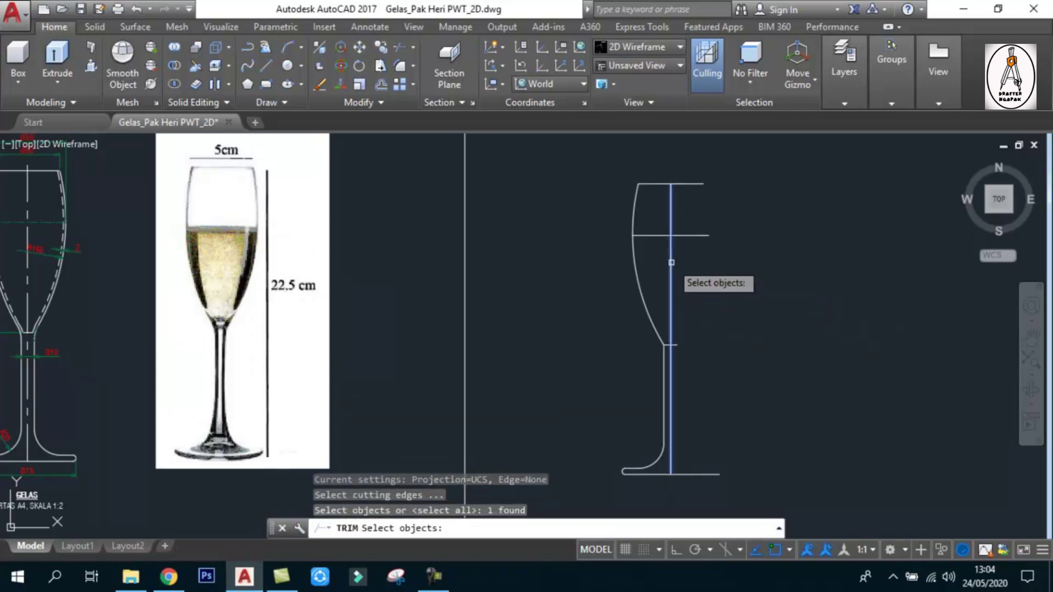
{"action": "key", "text": "Return"}
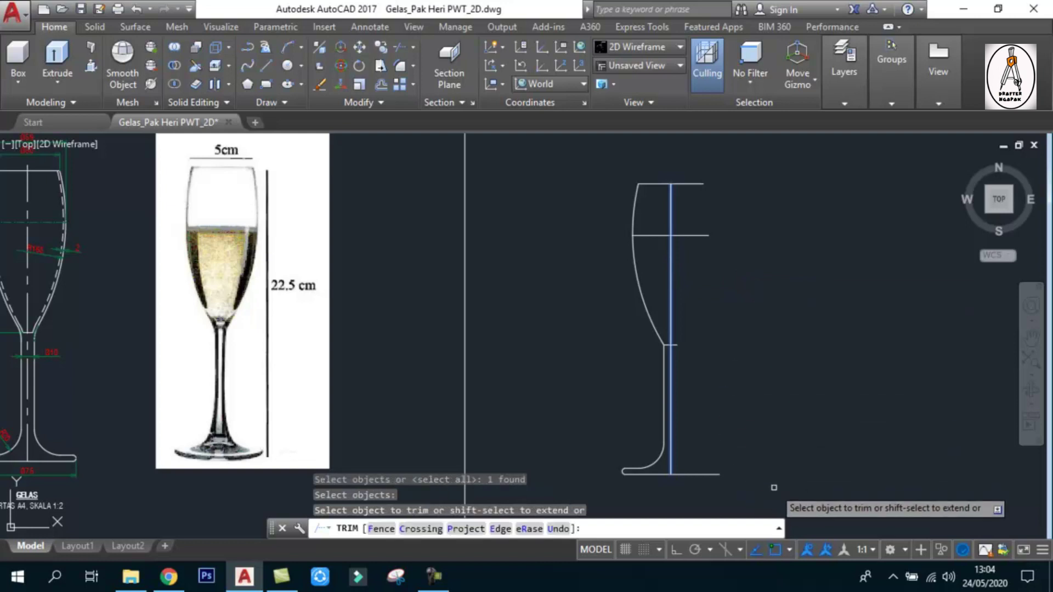
{"action": "left_click", "coordinate": [783, 493]}
{"action": "scroll", "coordinate": [732, 395], "scroll_direction": "down", "scroll_amount": 2}
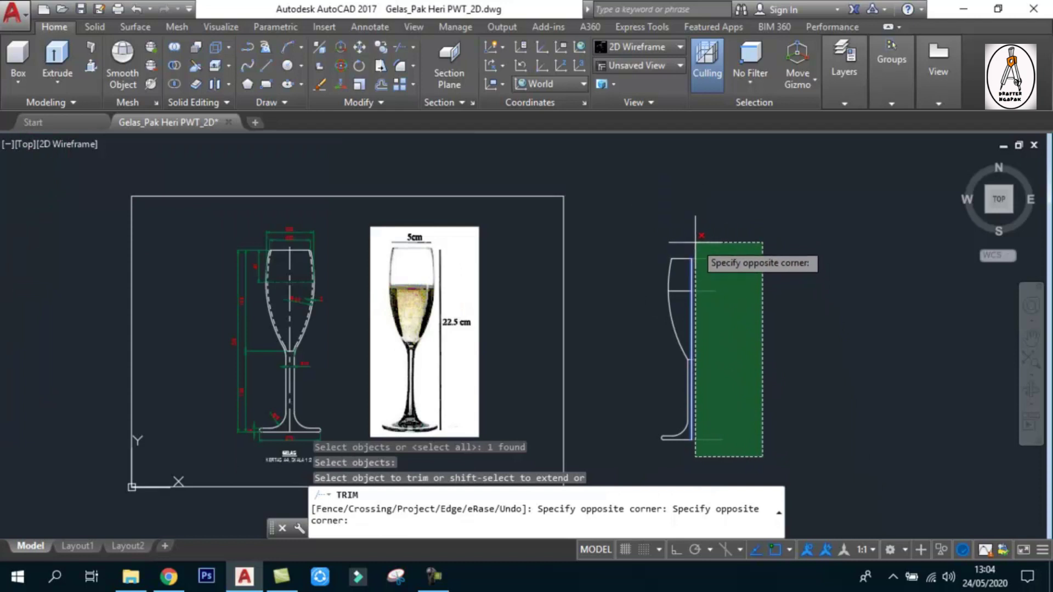
{"action": "left_click", "coordinate": [697, 250]}
{"action": "key", "text": "Return"}
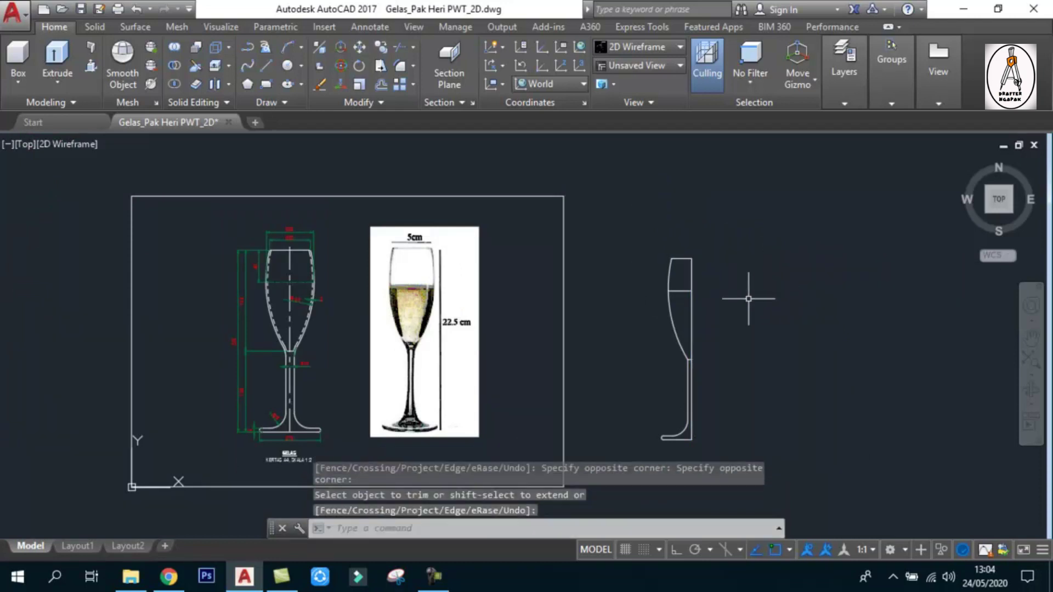
Delete the lower short line inside the profile.
{"action": "middle_click_drag", "start_coordinate": [476, 371], "coordinate": [490, 362]}
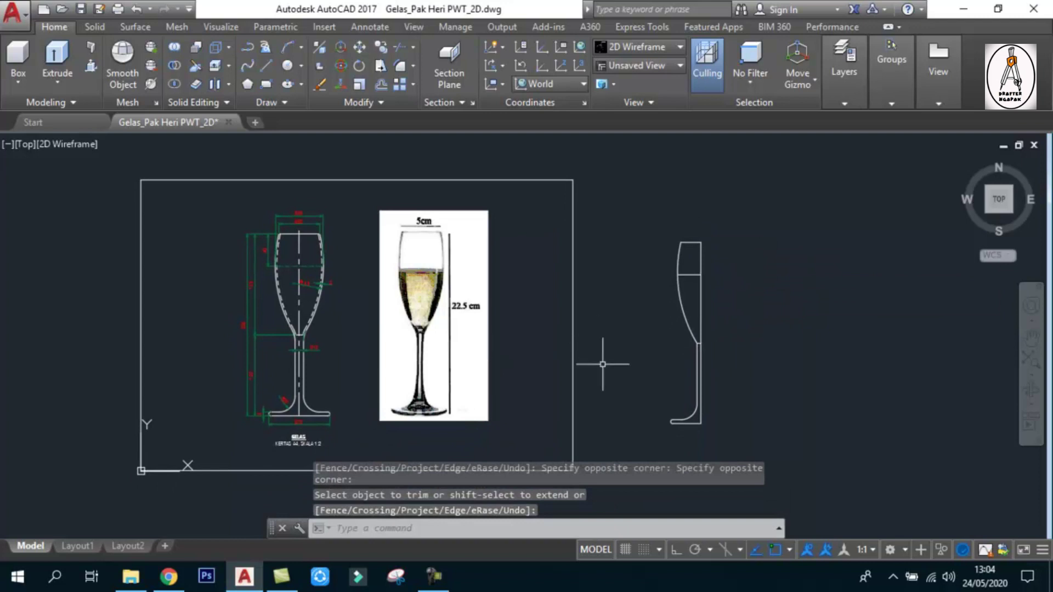
{"action": "middle_click_drag", "start_coordinate": [602, 364], "coordinate": [604, 361]}
{"action": "left_click", "coordinate": [705, 289]}
{"action": "key", "text": "Delete"}
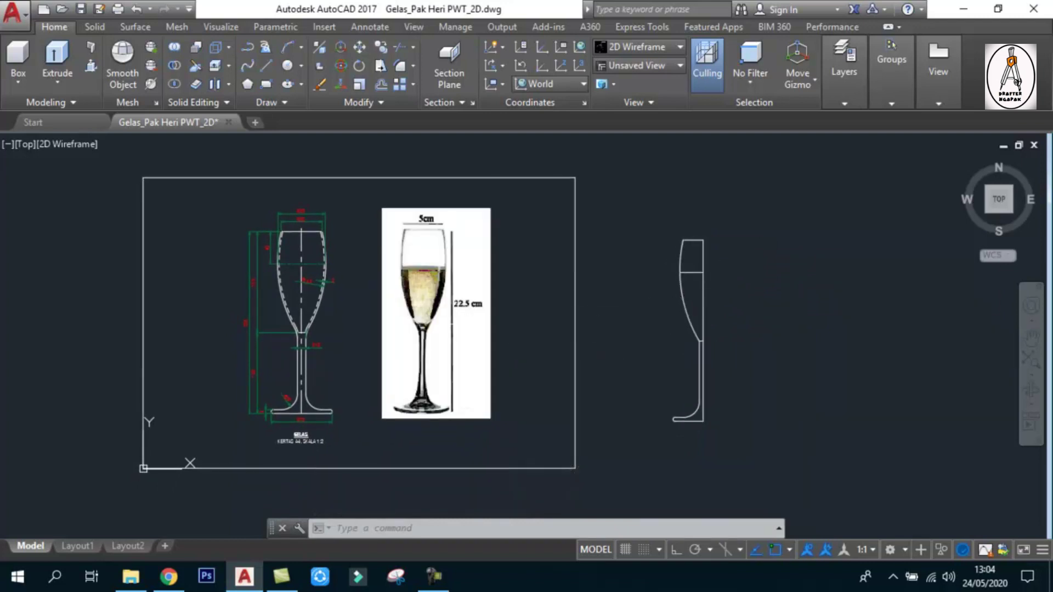
{"action": "scroll", "coordinate": [268, 263], "scroll_direction": "up", "scroll_amount": 4}
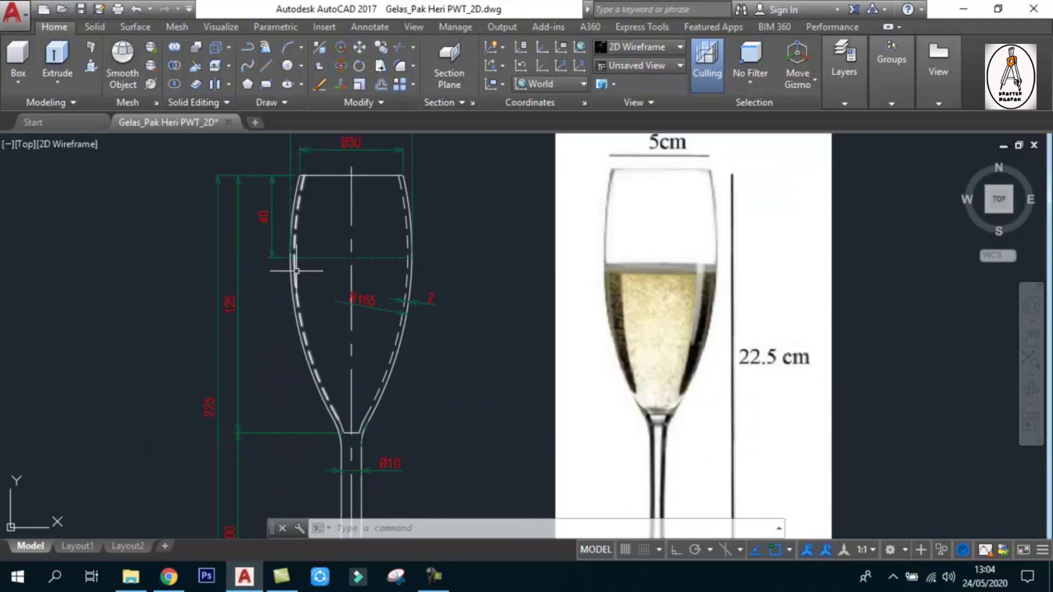
{"action": "scroll", "coordinate": [411, 302], "scroll_direction": "up", "scroll_amount": 5}
{"action": "scroll", "coordinate": [400, 297], "scroll_direction": "down", "scroll_amount": 7}
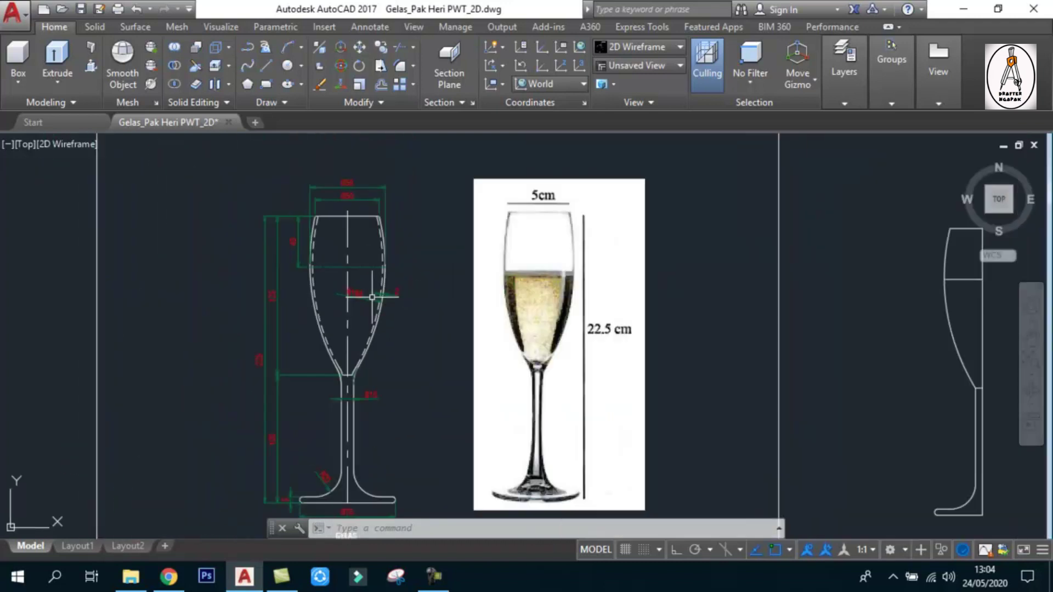
{"action": "scroll", "coordinate": [374, 296], "scroll_direction": "up", "scroll_amount": 2}
{"action": "scroll", "coordinate": [366, 300], "scroll_direction": "down", "scroll_amount": 5}
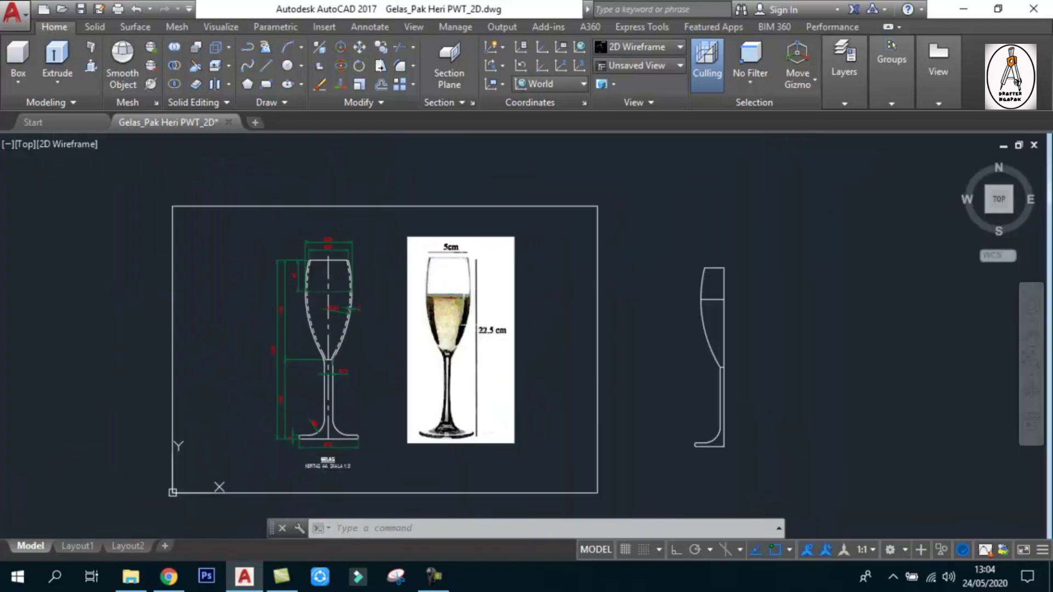
{"action": "scroll", "coordinate": [744, 329], "scroll_direction": "up", "scroll_amount": 2}
{"action": "scroll", "coordinate": [694, 318], "scroll_direction": "up", "scroll_amount": 2}
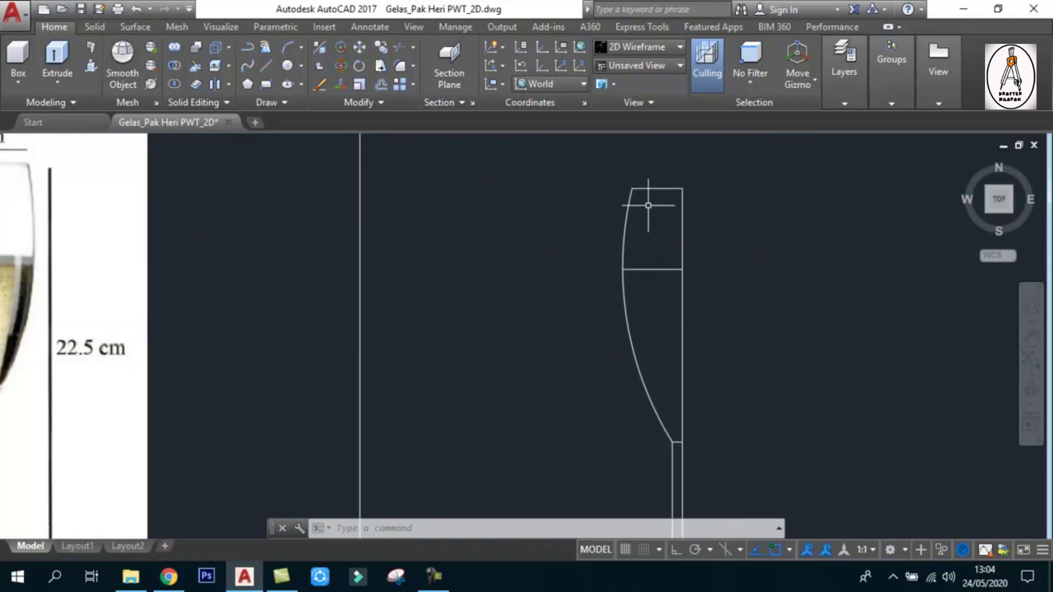
Offset the bowl arc 2 units inward to form the inner wall line.
{"action": "type", "text": "o"}
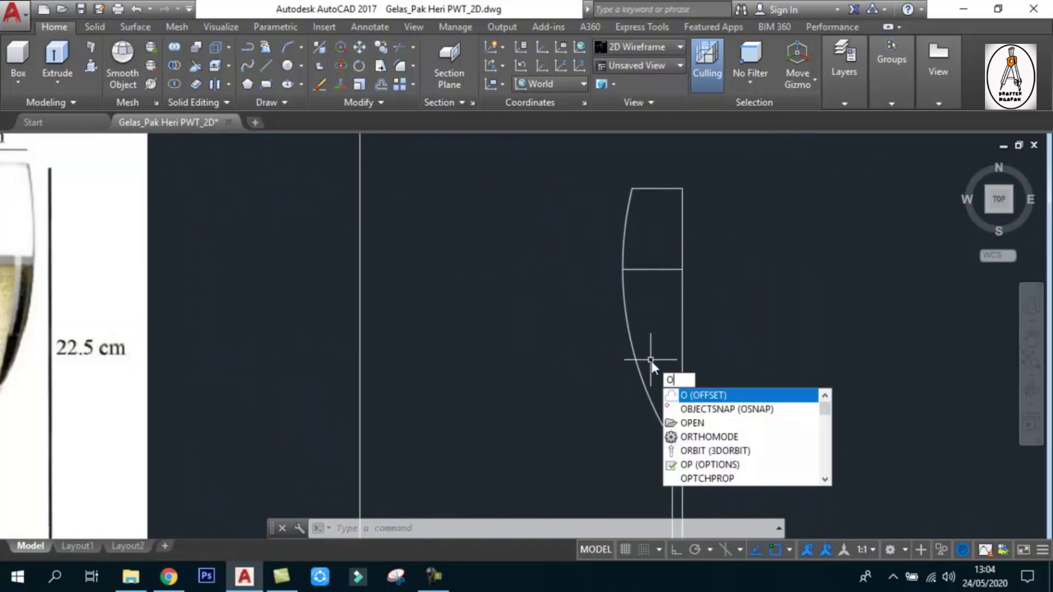
{"action": "key", "text": "Return"}
{"action": "type", "text": "2"}
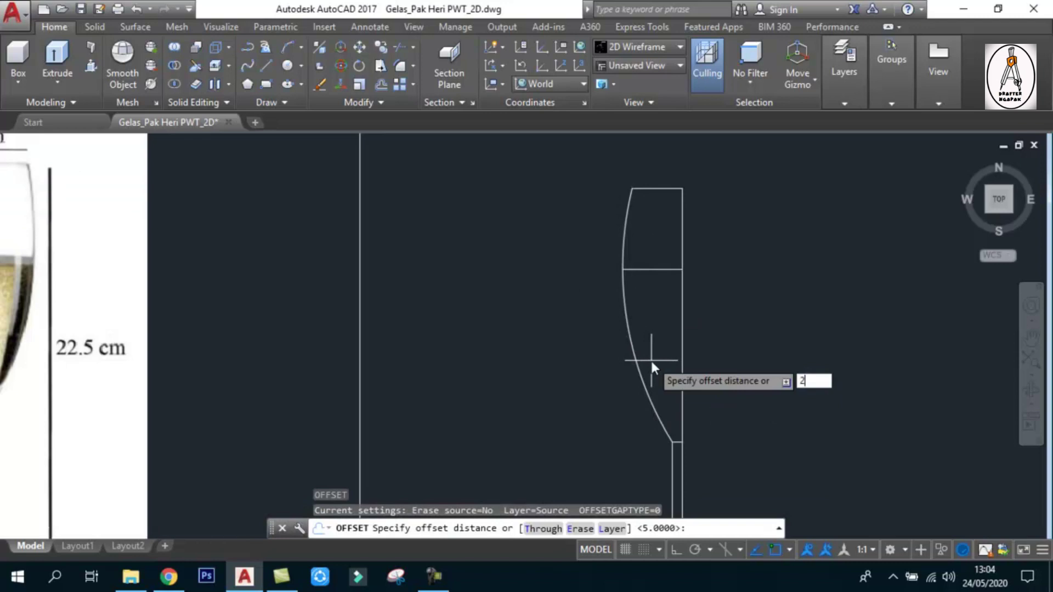
{"action": "key", "text": "Return"}
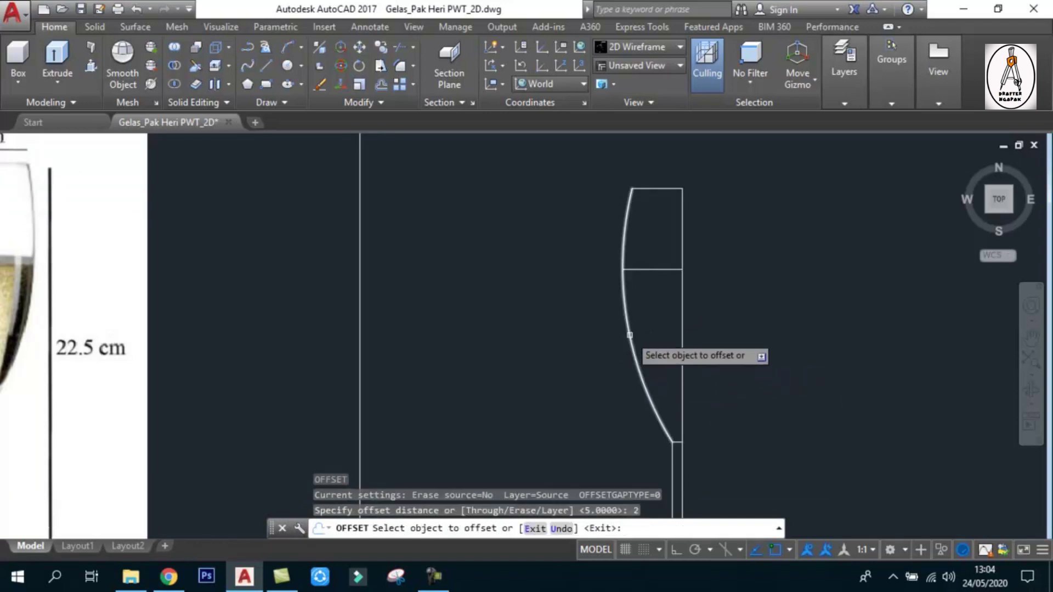
{"action": "left_click", "coordinate": [627, 341]}
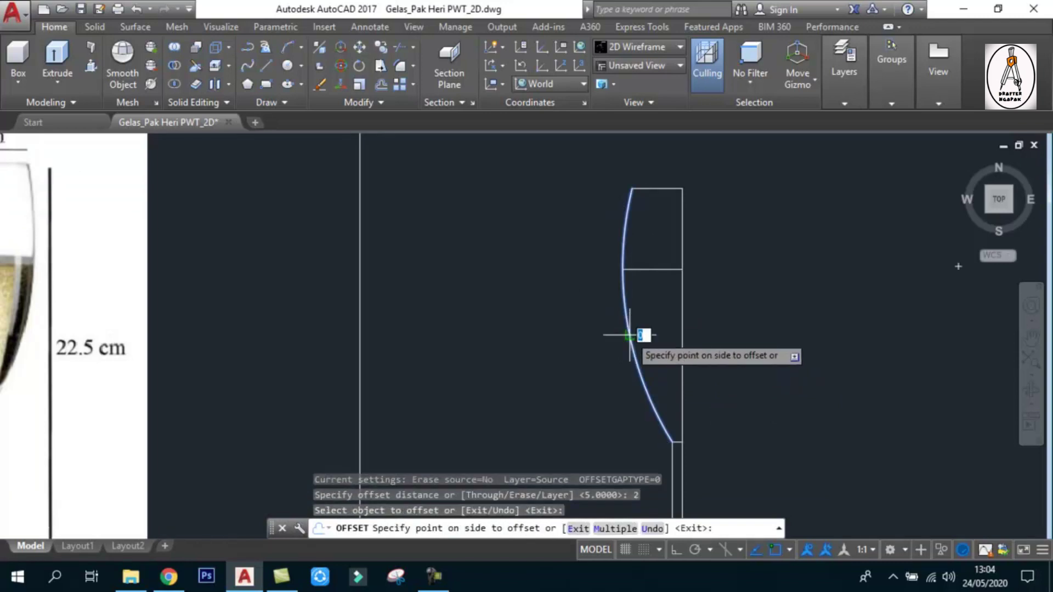
{"action": "left_click", "coordinate": [659, 329]}
{"action": "scroll", "coordinate": [678, 329], "scroll_direction": "down", "scroll_amount": 2}
{"action": "scroll", "coordinate": [712, 354], "scroll_direction": "down", "scroll_amount": 2}
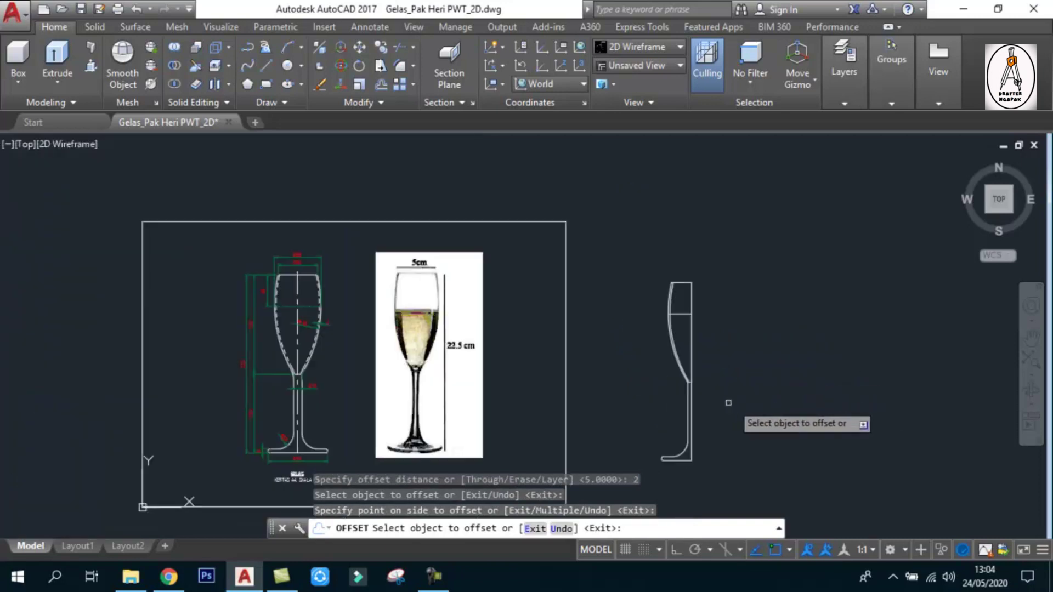
{"action": "key", "text": "Escape"}
{"action": "scroll", "coordinate": [272, 391], "scroll_direction": "up", "scroll_amount": 5}
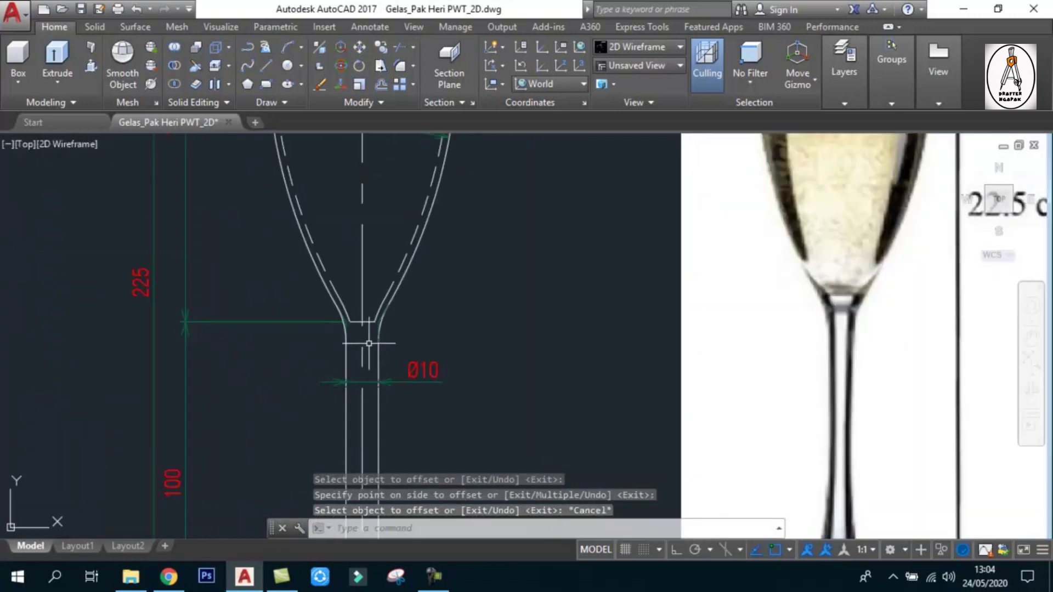
{"action": "scroll", "coordinate": [368, 344], "scroll_direction": "up", "scroll_amount": 4}
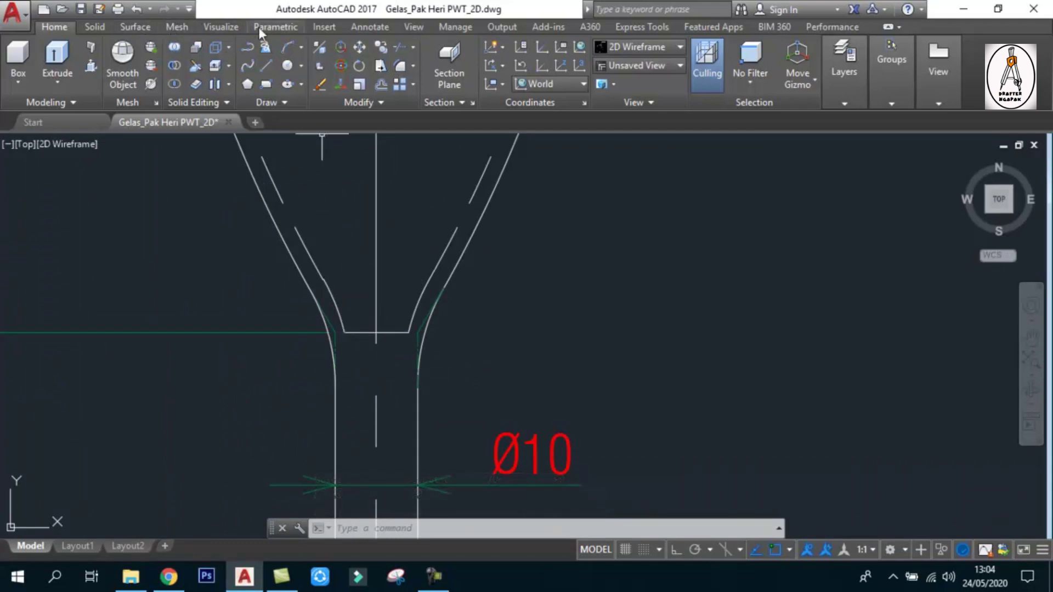
{"action": "left_click", "coordinate": [375, 28]}
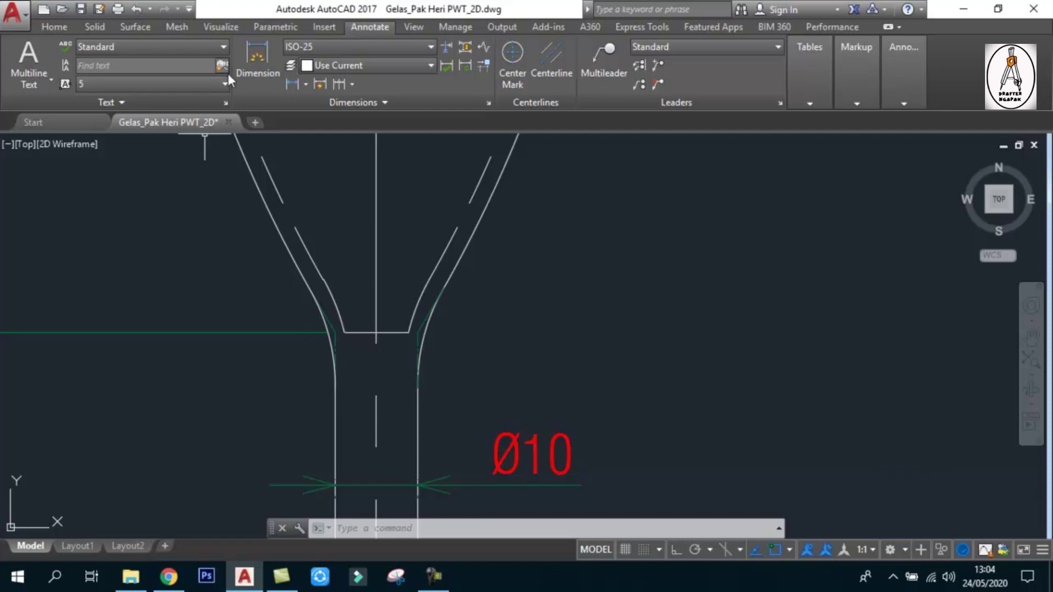
Start a trial linear dimension, then cancel it.
{"action": "left_click", "coordinate": [299, 85]}
{"action": "left_click", "coordinate": [344, 333]}
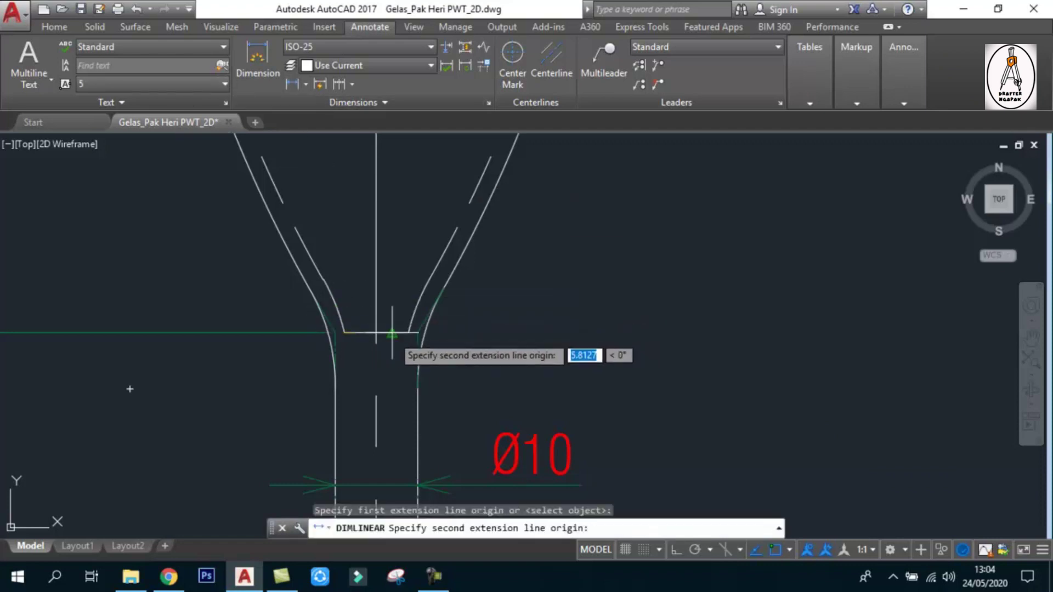
{"action": "left_click", "coordinate": [409, 332]}
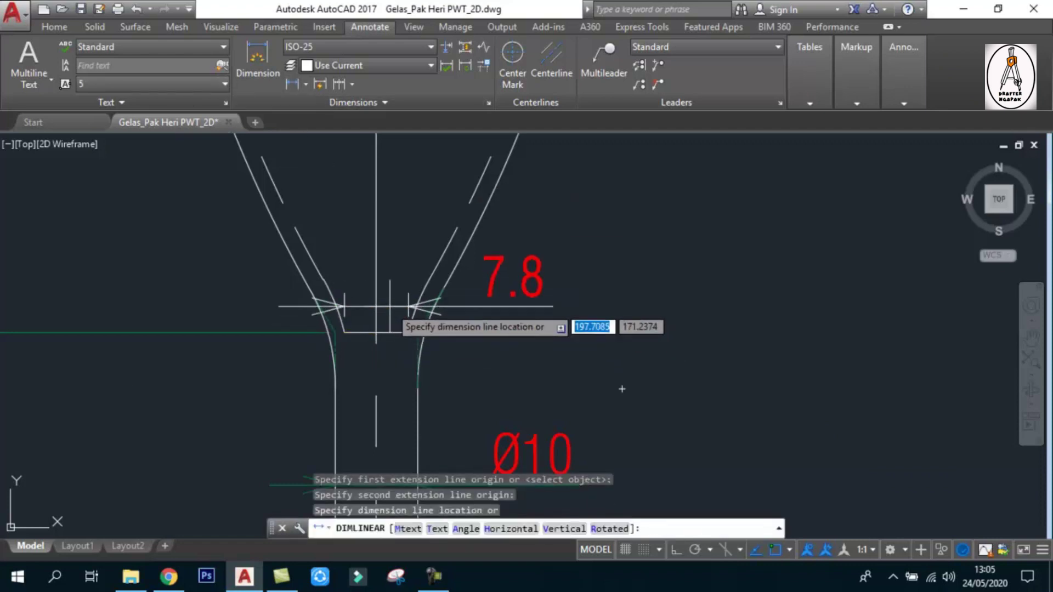
{"action": "key", "text": "Escape"}
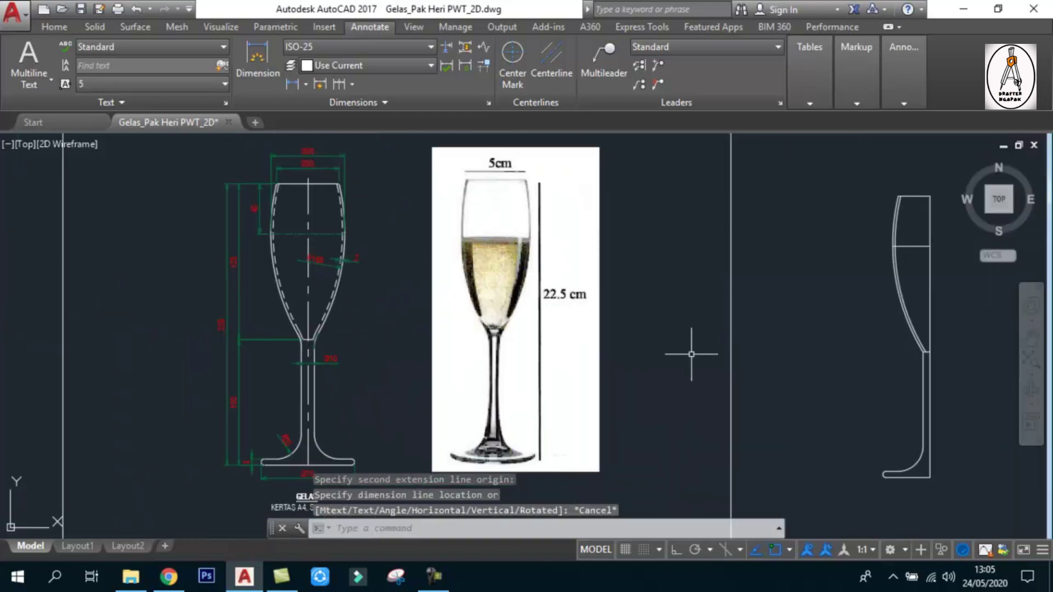
{"action": "scroll", "coordinate": [763, 349], "scroll_direction": "up", "scroll_amount": 3}
{"action": "scroll", "coordinate": [743, 325], "scroll_direction": "up", "scroll_amount": 2}
{"action": "scroll", "coordinate": [665, 311], "scroll_direction": "up", "scroll_amount": 2}
{"action": "scroll", "coordinate": [654, 306], "scroll_direction": "up", "scroll_amount": 1}
Extend the inner slanted line down to the horizontal stem-top line.
{"action": "type", "text": "E"}
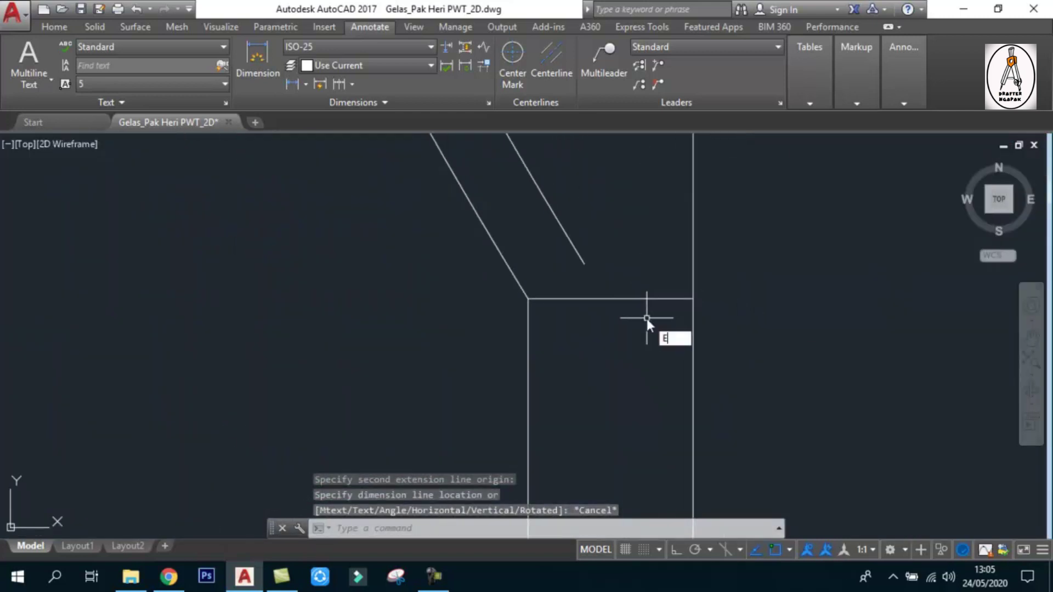
{"action": "key", "text": "Escape"}
{"action": "key", "text": "Escape"}
{"action": "key", "text": "Escape"}
{"action": "type", "text": "EX"}
{"action": "key", "text": "Return"}
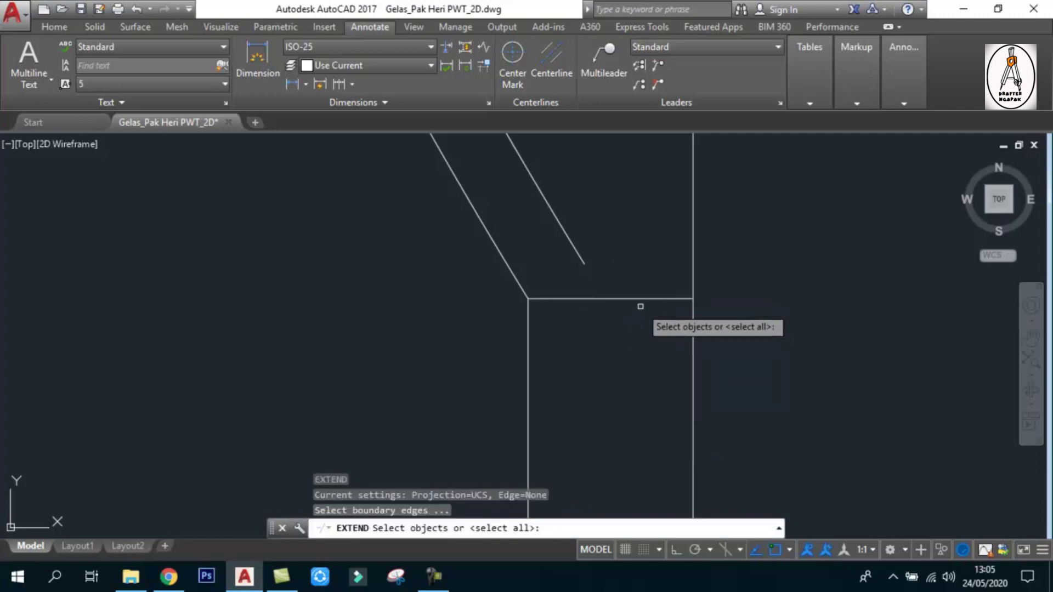
{"action": "left_click", "coordinate": [628, 298]}
{"action": "key", "text": "Return"}
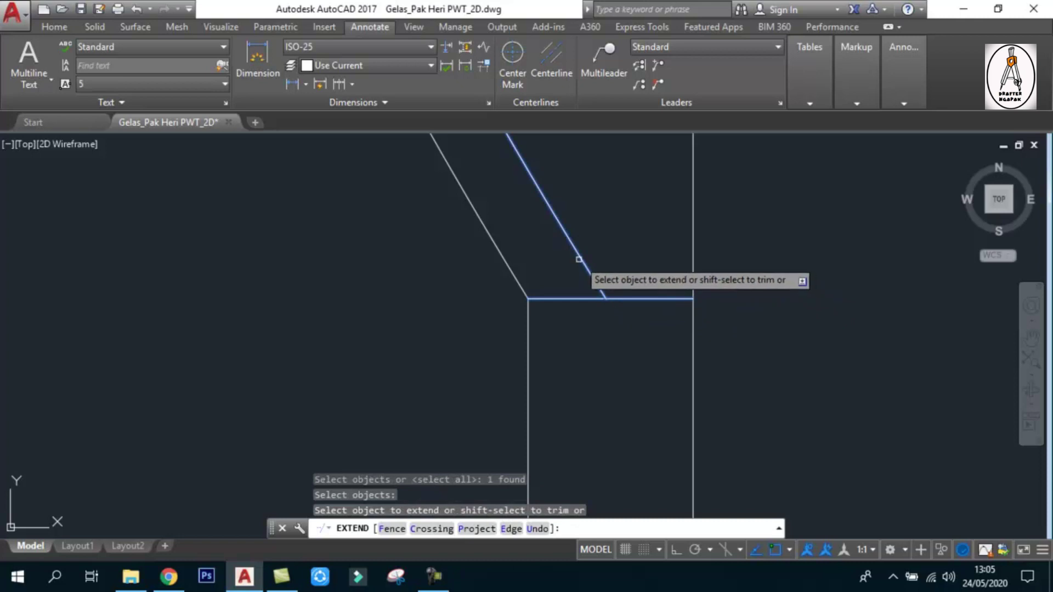
{"action": "left_click", "coordinate": [578, 254]}
{"action": "key", "text": "Escape"}
{"action": "key", "text": "Escape"}
{"action": "scroll", "coordinate": [611, 353], "scroll_direction": "down", "scroll_amount": 3}
{"action": "scroll", "coordinate": [607, 346], "scroll_direction": "up", "scroll_amount": 2}
Trim off the horizontal line's leftover left part for a clean corner.
{"action": "type", "text": "tr"}
{"action": "key", "text": "Return"}
{"action": "left_click", "coordinate": [613, 348]}
{"action": "left_click", "coordinate": [587, 322]}
{"action": "key", "text": "Return"}
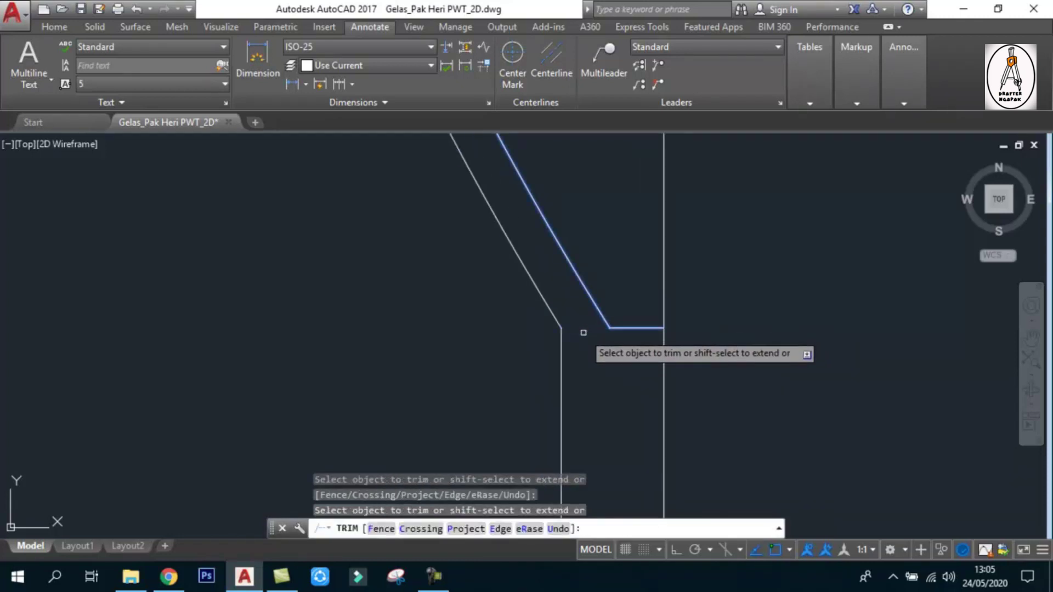
{"action": "key", "text": "Return"}
{"action": "scroll", "coordinate": [617, 358], "scroll_direction": "down", "scroll_amount": 2}
{"action": "scroll", "coordinate": [642, 316], "scroll_direction": "down", "scroll_amount": 2}
{"action": "scroll", "coordinate": [630, 357], "scroll_direction": "down", "scroll_amount": 1}
{"action": "scroll", "coordinate": [679, 353], "scroll_direction": "up", "scroll_amount": 2}
{"action": "scroll", "coordinate": [736, 362], "scroll_direction": "down", "scroll_amount": 1}
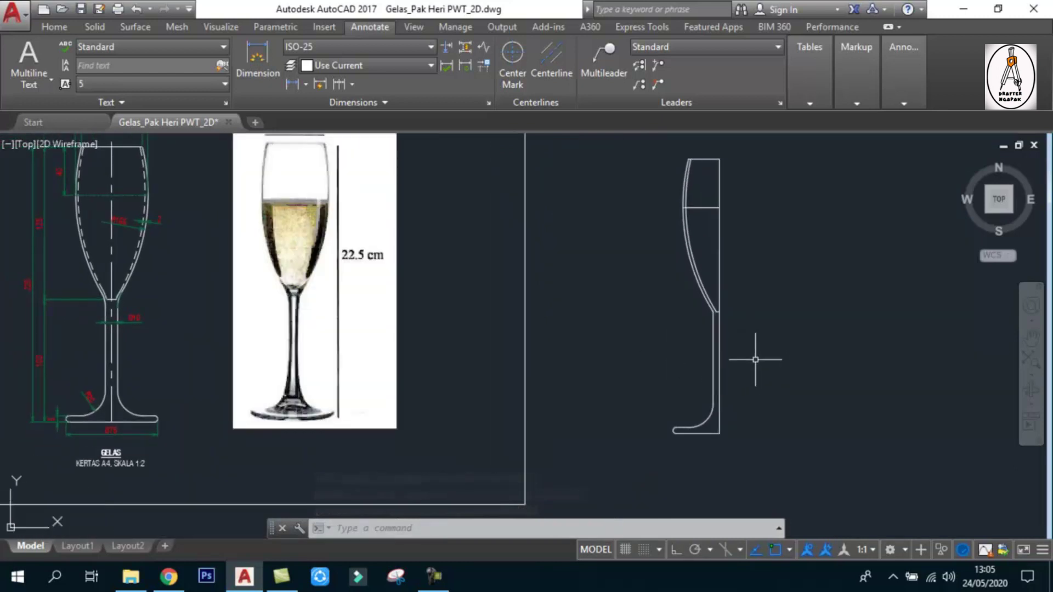
Try a radius dimension on the stem junction curve, then cancel it.
{"action": "middle_click_drag", "start_coordinate": [141, 308], "coordinate": [285, 340]}
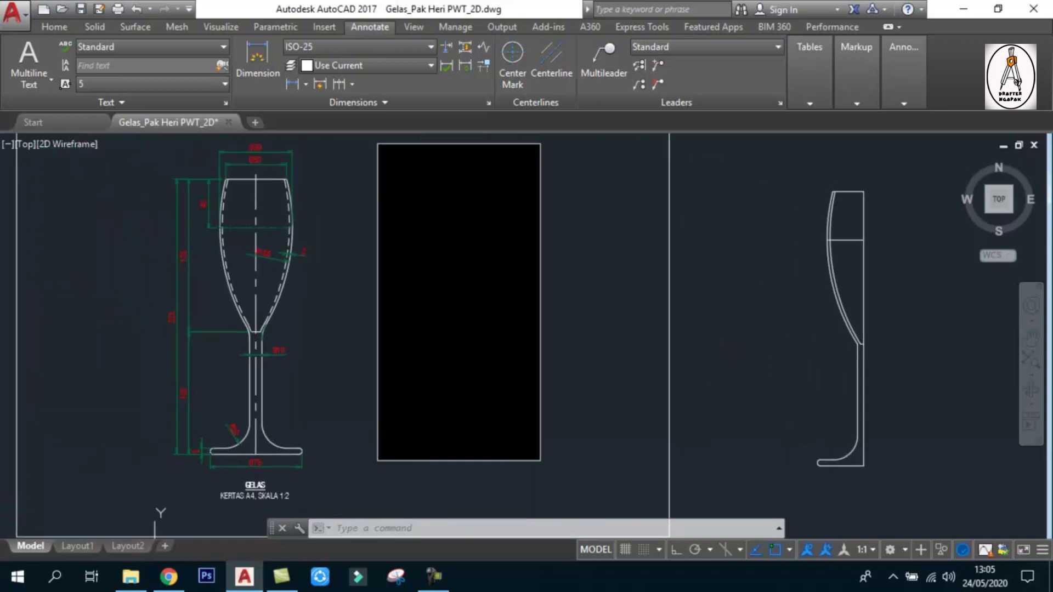
{"action": "scroll", "coordinate": [232, 332], "scroll_direction": "up", "scroll_amount": 8}
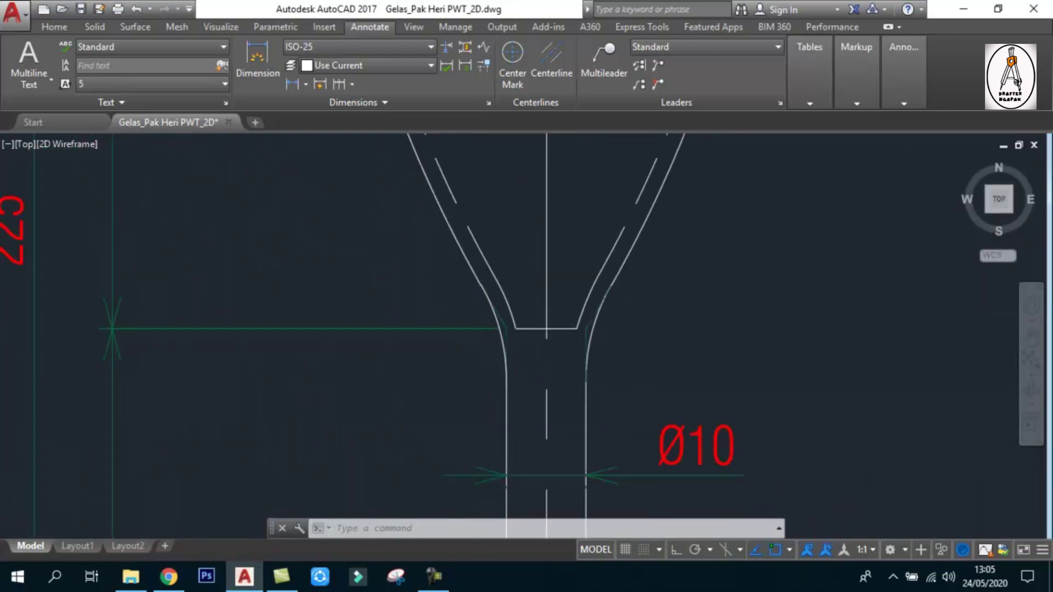
{"action": "left_click", "coordinate": [305, 84]}
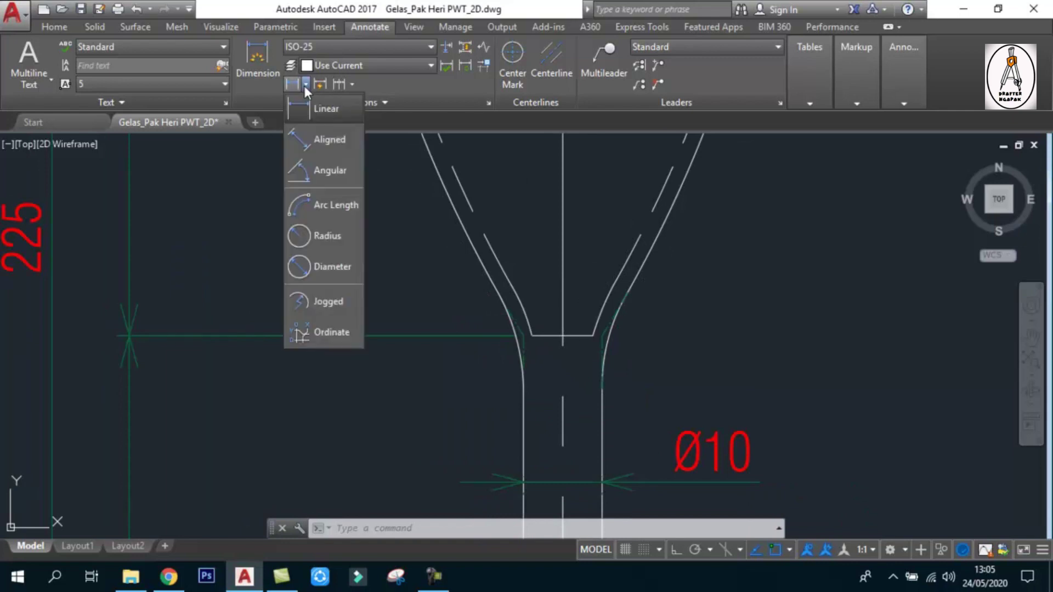
{"action": "left_click", "coordinate": [317, 233]}
{"action": "scroll", "coordinate": [494, 336], "scroll_direction": "up", "scroll_amount": 2}
{"action": "left_click", "coordinate": [530, 343]}
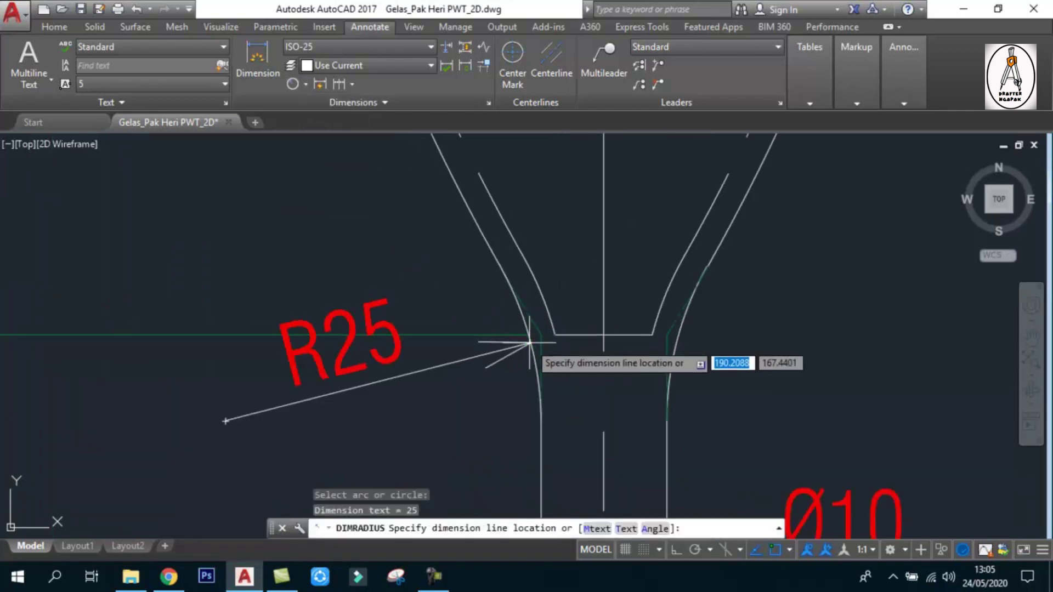
{"action": "scroll", "coordinate": [529, 342], "scroll_direction": "down", "scroll_amount": 2}
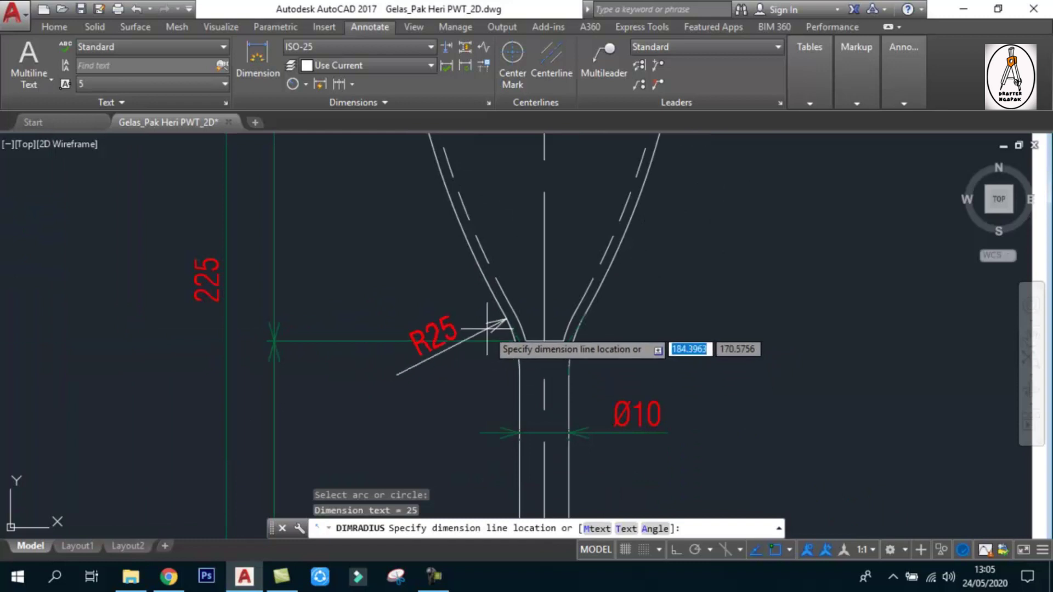
{"action": "key", "text": "Escape"}
{"action": "scroll", "coordinate": [487, 329], "scroll_direction": "down", "scroll_amount": 5}
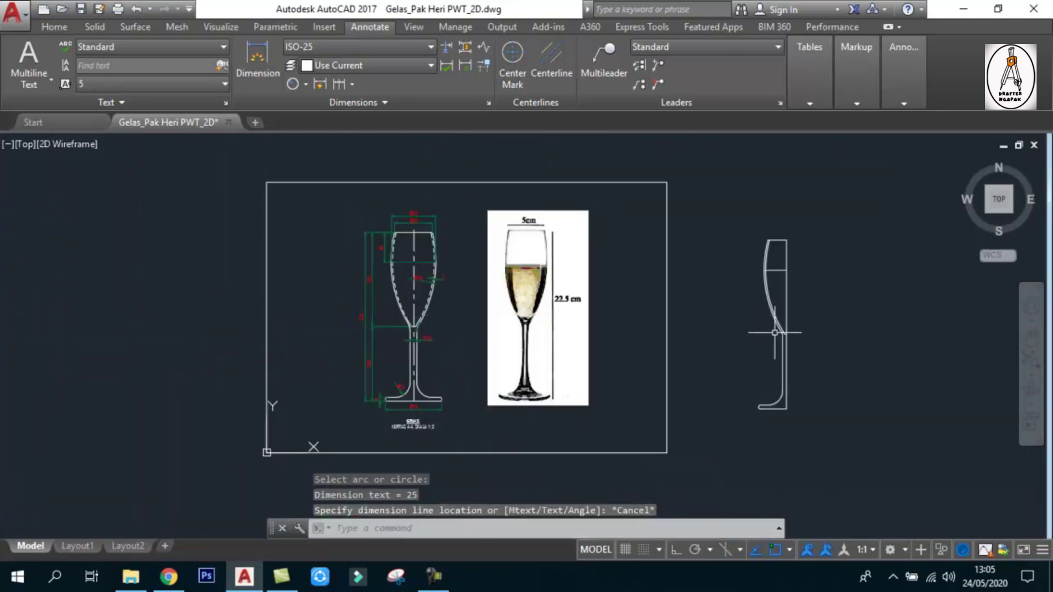
{"action": "scroll", "coordinate": [716, 342], "scroll_direction": "up", "scroll_amount": 6}
{"action": "middle_click_drag", "start_coordinate": [717, 342], "coordinate": [617, 322]}
{"action": "scroll", "coordinate": [603, 283], "scroll_direction": "up", "scroll_amount": 2}
{"action": "type", "text": "F"}
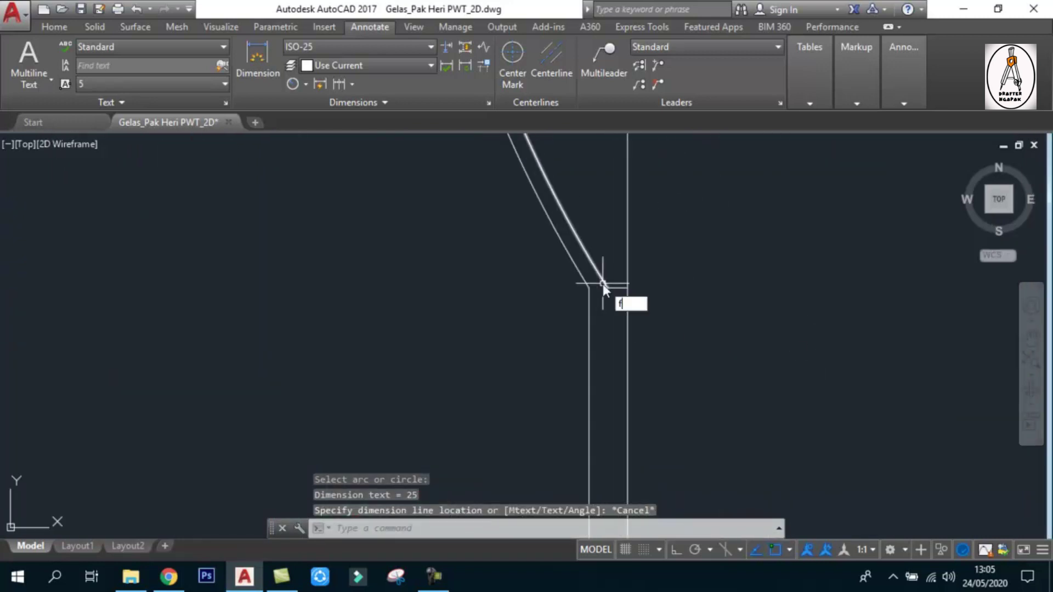
Fillet the slanted bowl line and stem line with radius 25.
{"action": "key", "text": "Return"}
{"action": "type", "text": "r"}
{"action": "key", "text": "Return"}
{"action": "type", "text": "25"}
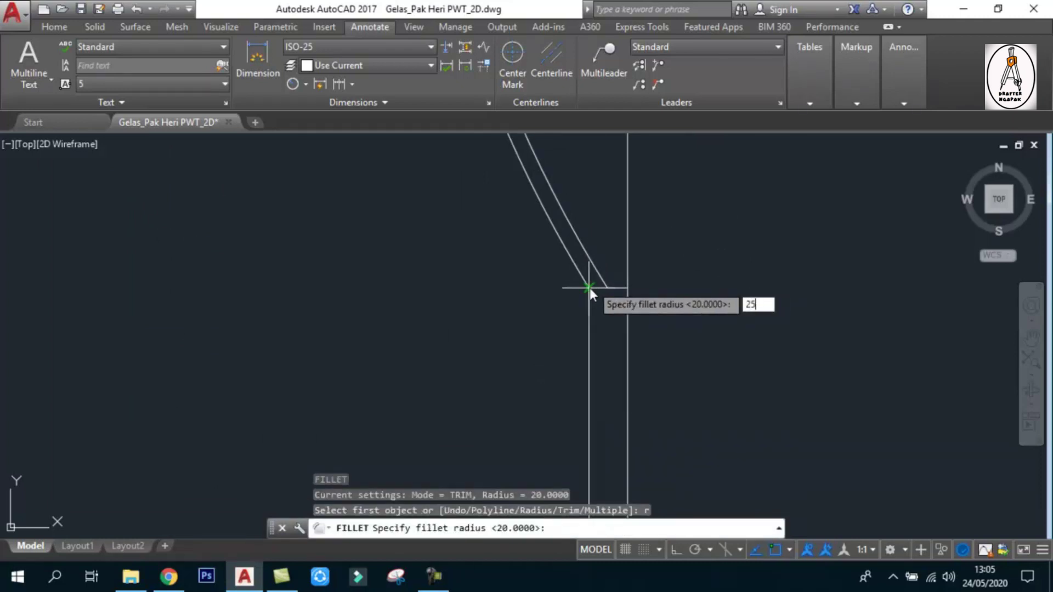
{"action": "key", "text": "Return"}
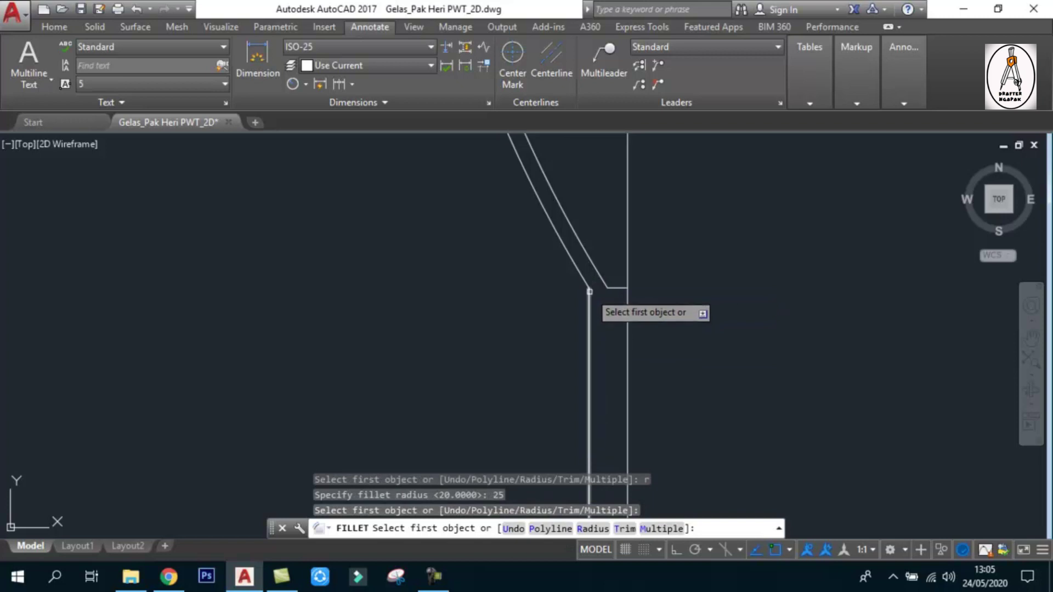
{"action": "left_click", "coordinate": [579, 271]}
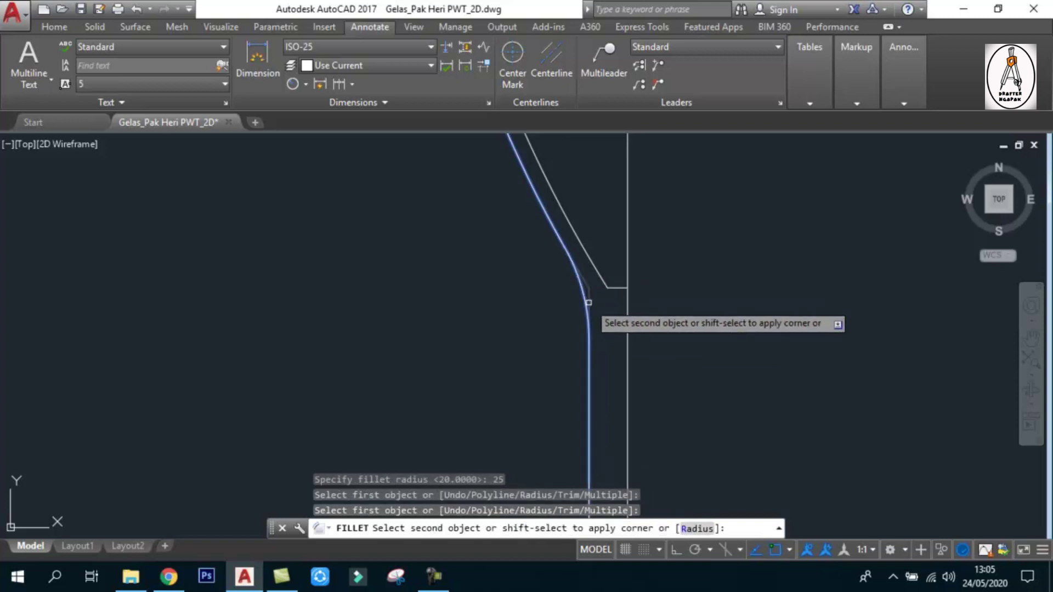
{"action": "left_click", "coordinate": [589, 302]}
{"action": "scroll", "coordinate": [622, 286], "scroll_direction": "down", "scroll_amount": 8}
{"action": "mouse_move", "coordinate": [681, 271]}
{"action": "middle_mouse_down"}
{"action": "mouse_move", "coordinate": [743, 298]}
{"action": "mouse_move", "coordinate": [861, 311]}
{"action": "middle_mouse_up"}
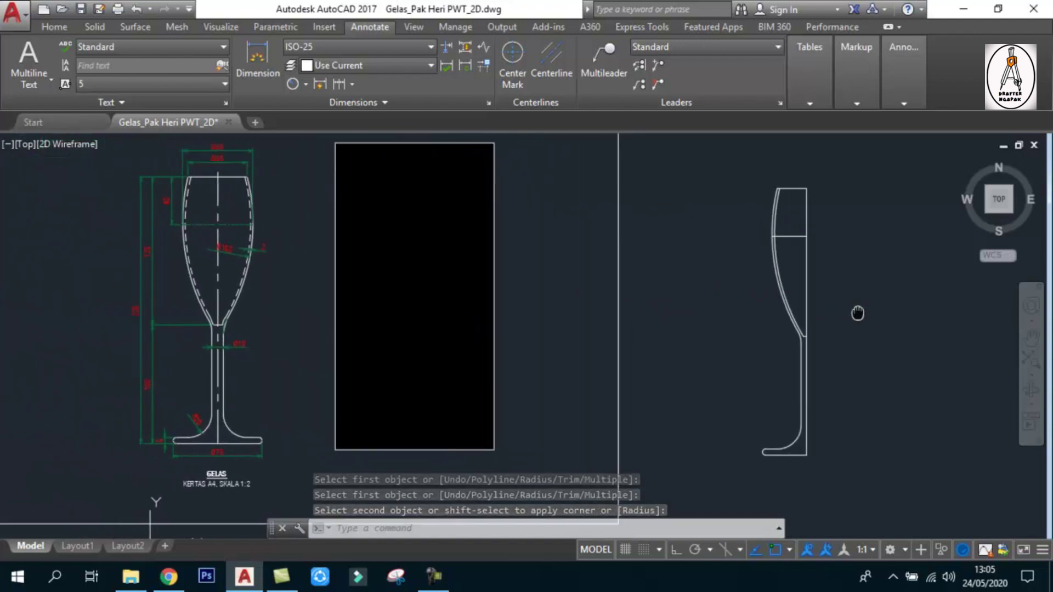
{"action": "scroll", "coordinate": [678, 284], "scroll_direction": "down", "scroll_amount": 2}
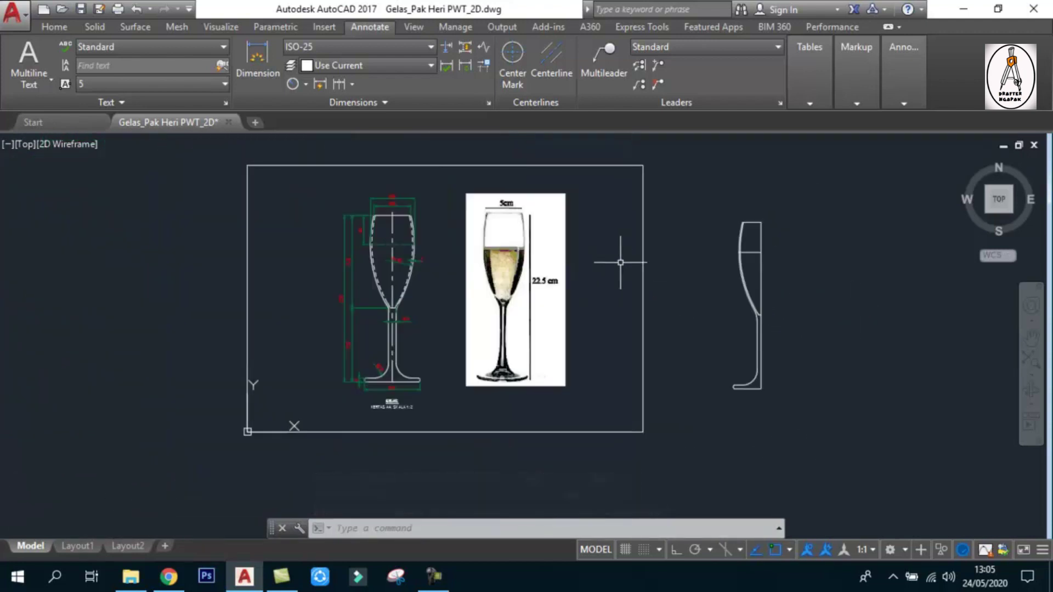
{"action": "scroll", "coordinate": [578, 255], "scroll_direction": "up", "scroll_amount": 3}
{"action": "middle_click_drag", "start_coordinate": [585, 265], "coordinate": [508, 265]}
{"action": "type", "text": "MI"}
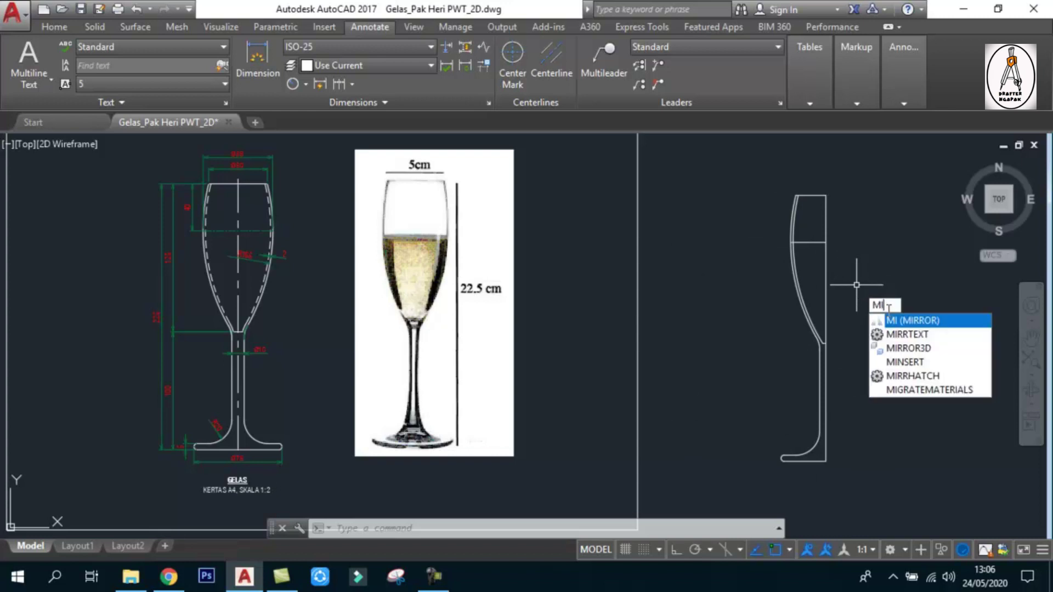
Select the whole half profile, upper lines plus stem and base, for mirroring.
{"action": "left_click", "coordinate": [915, 324]}
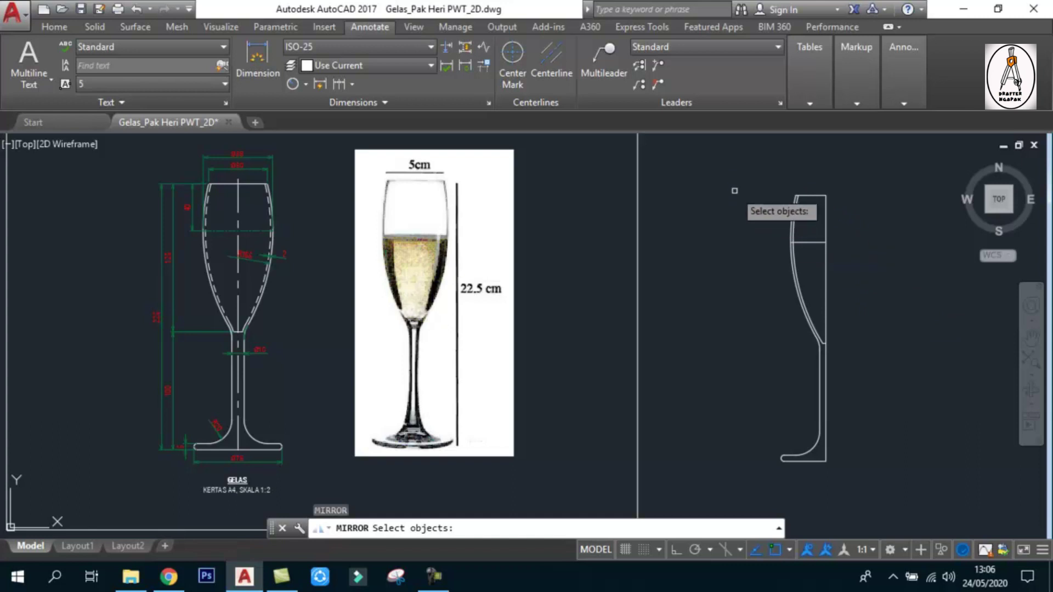
{"action": "left_click", "coordinate": [724, 158]}
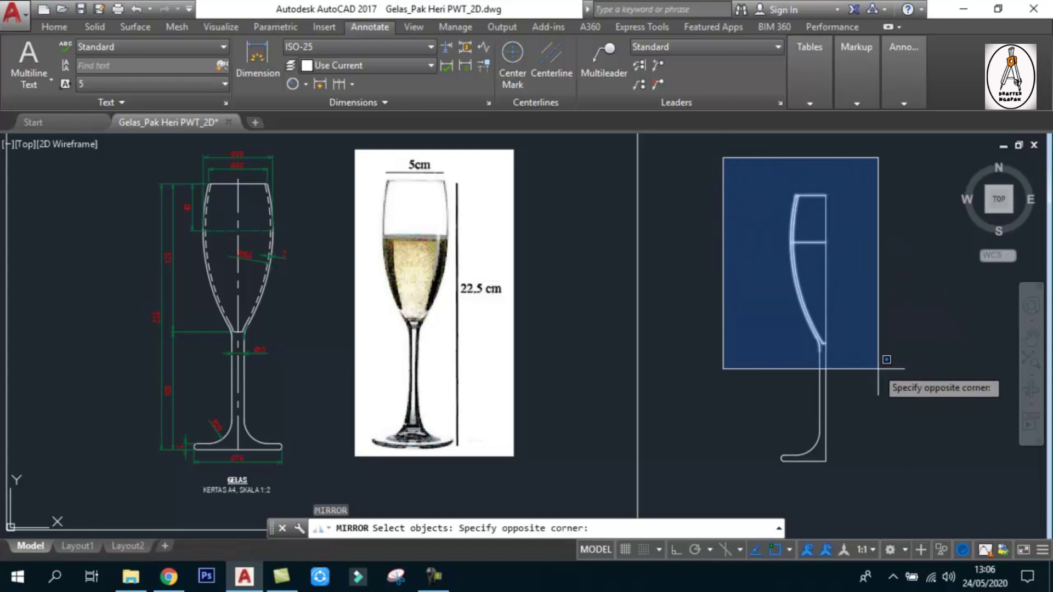
{"action": "left_click", "coordinate": [895, 372]}
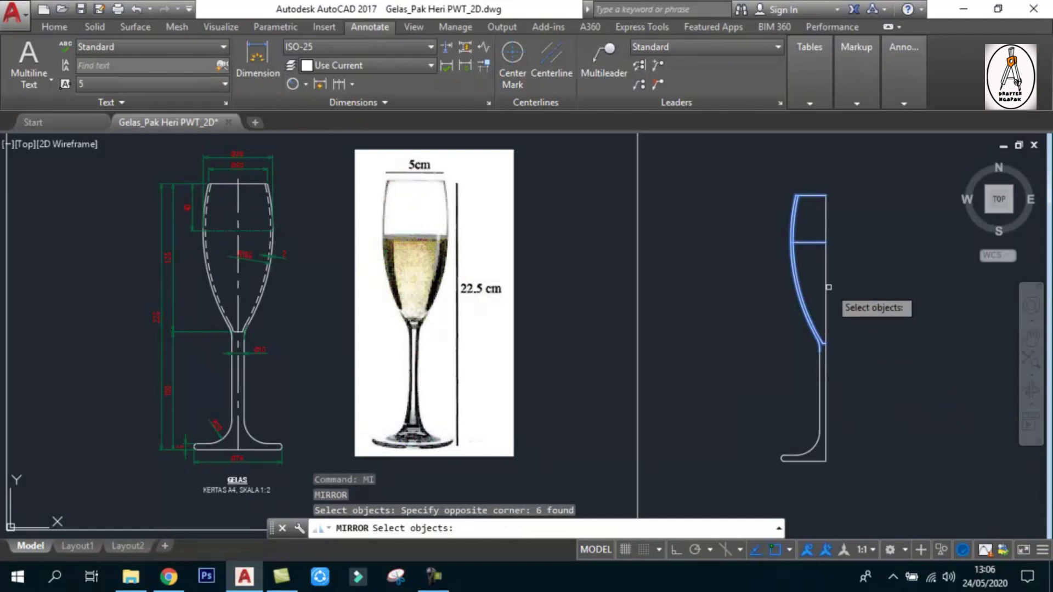
{"action": "left_click", "coordinate": [735, 285]}
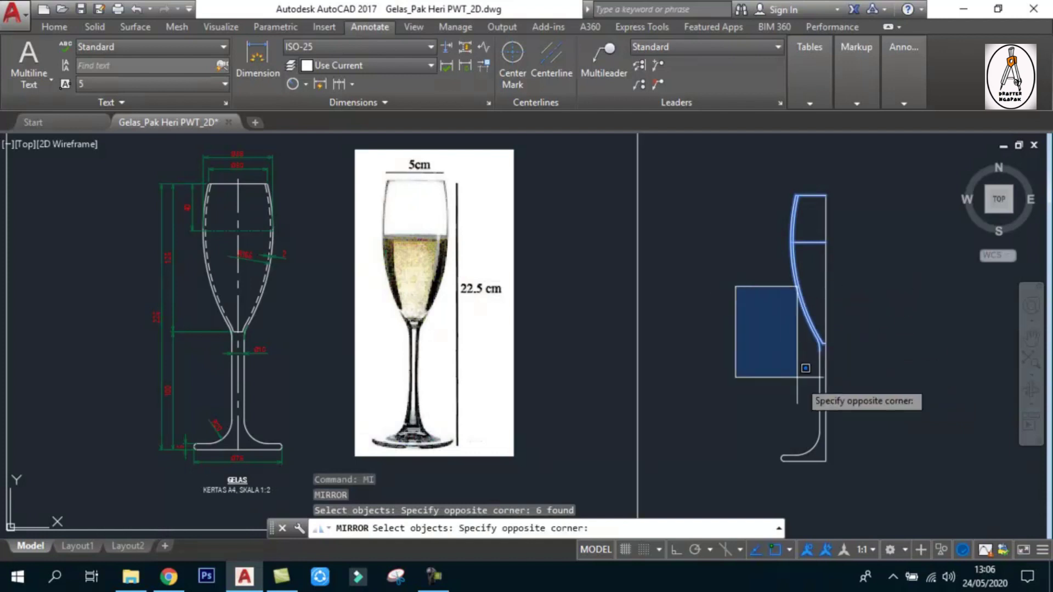
{"action": "left_click", "coordinate": [877, 496]}
{"action": "left_click", "coordinate": [715, 156]}
{"action": "left_click", "coordinate": [913, 389]}
{"action": "left_click", "coordinate": [716, 296]}
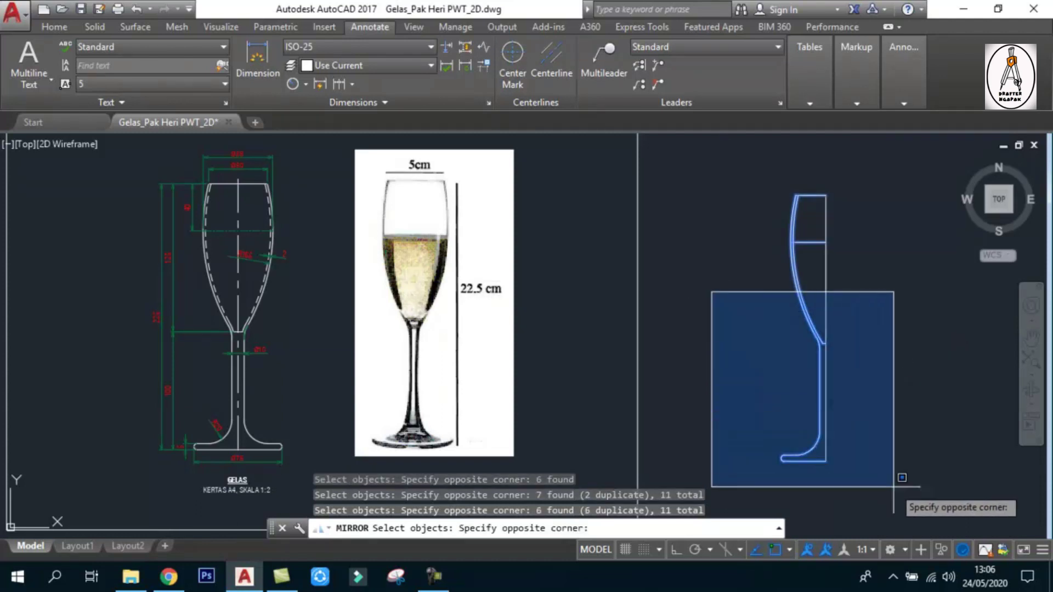
{"action": "left_click", "coordinate": [922, 514]}
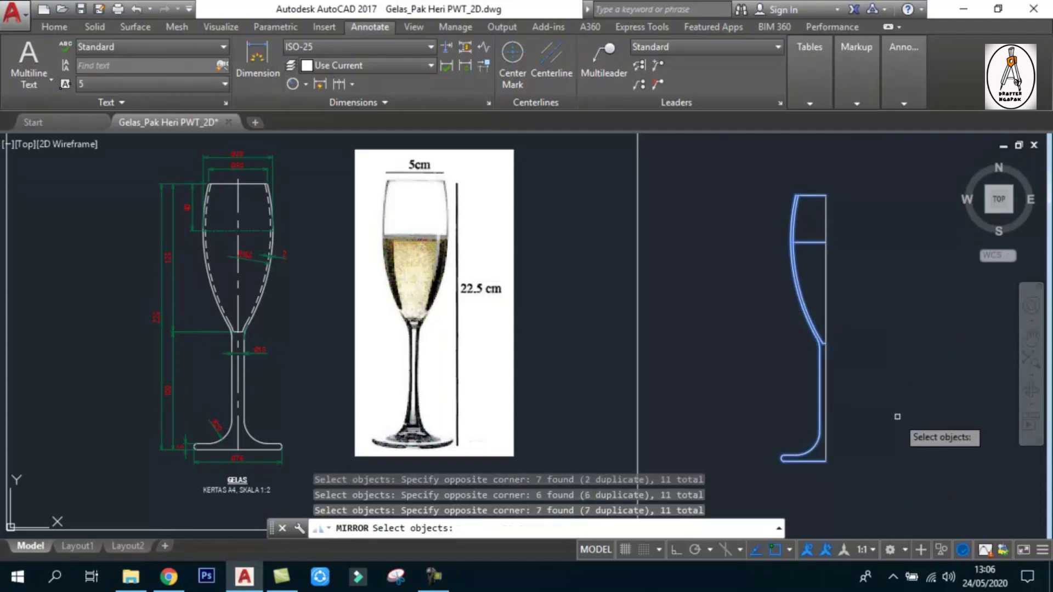
{"action": "key", "text": "Return"}
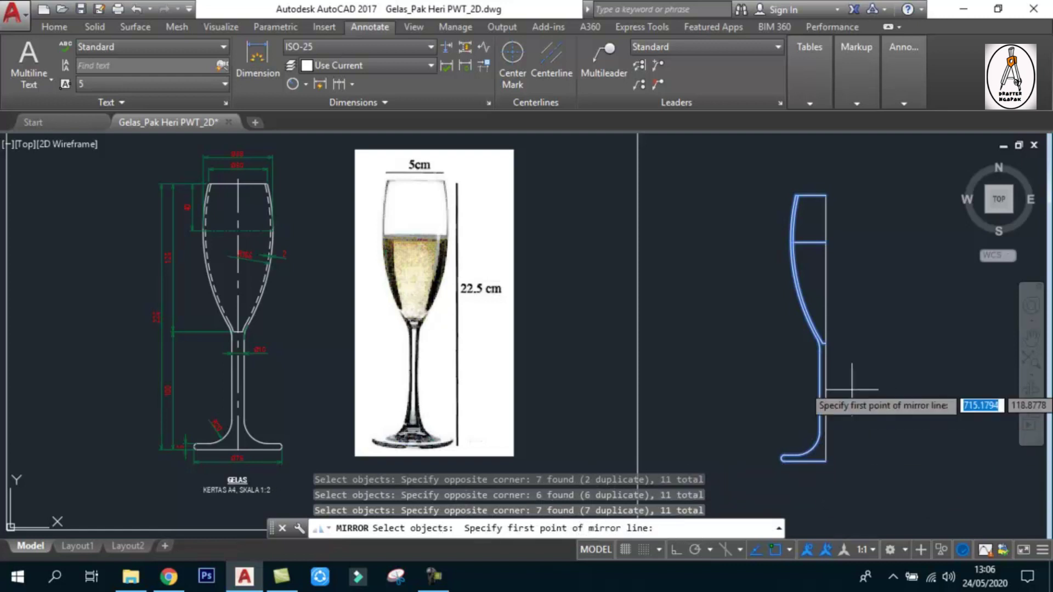
Mirror about the axis from glass base to rim, keeping the original half.
{"action": "left_click", "coordinate": [826, 462]}
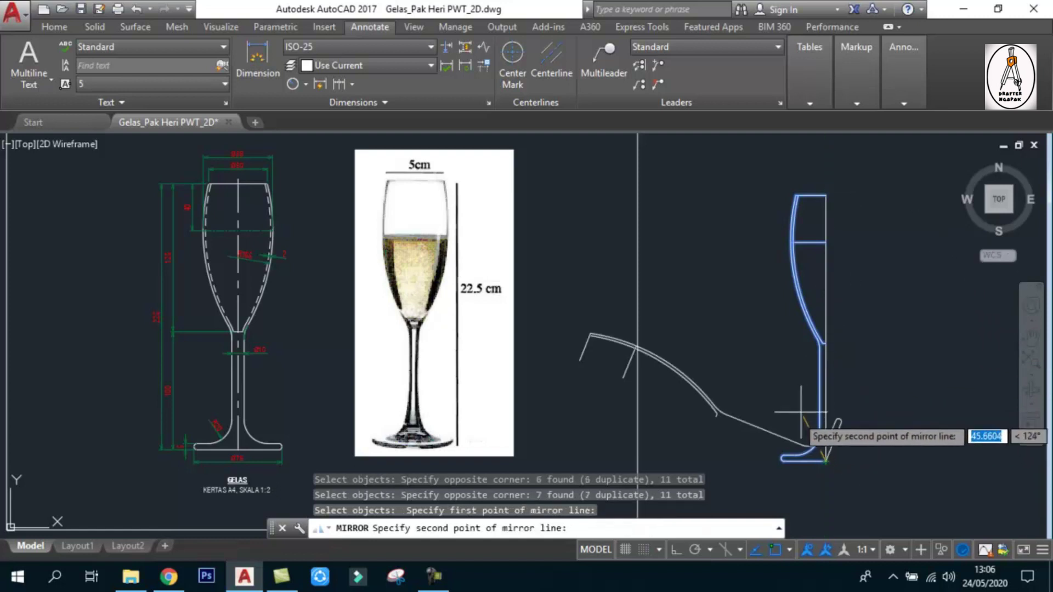
{"action": "left_click", "coordinate": [826, 196]}
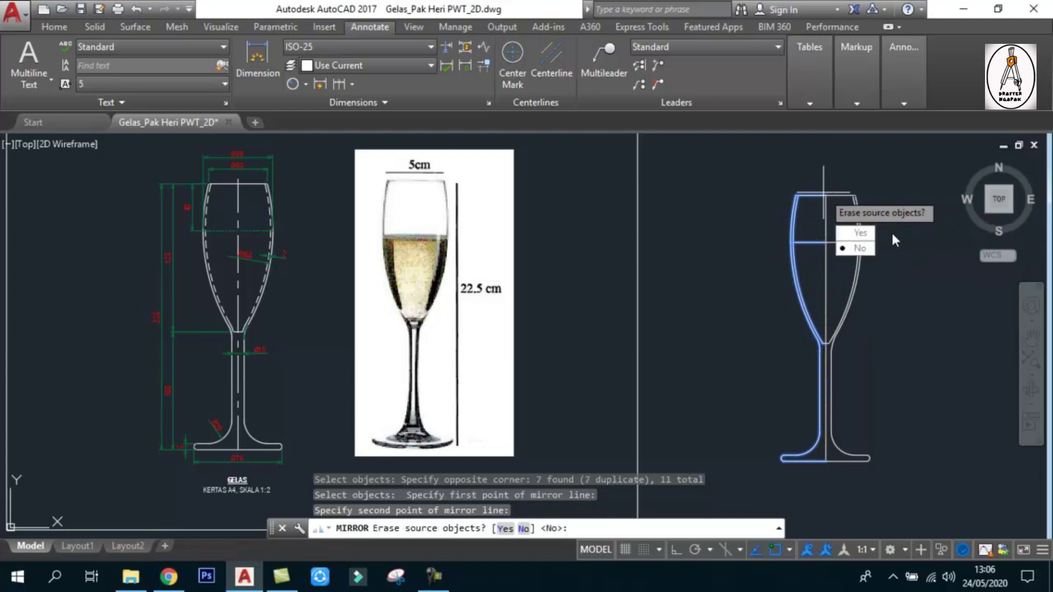
{"action": "key", "text": "Return"}
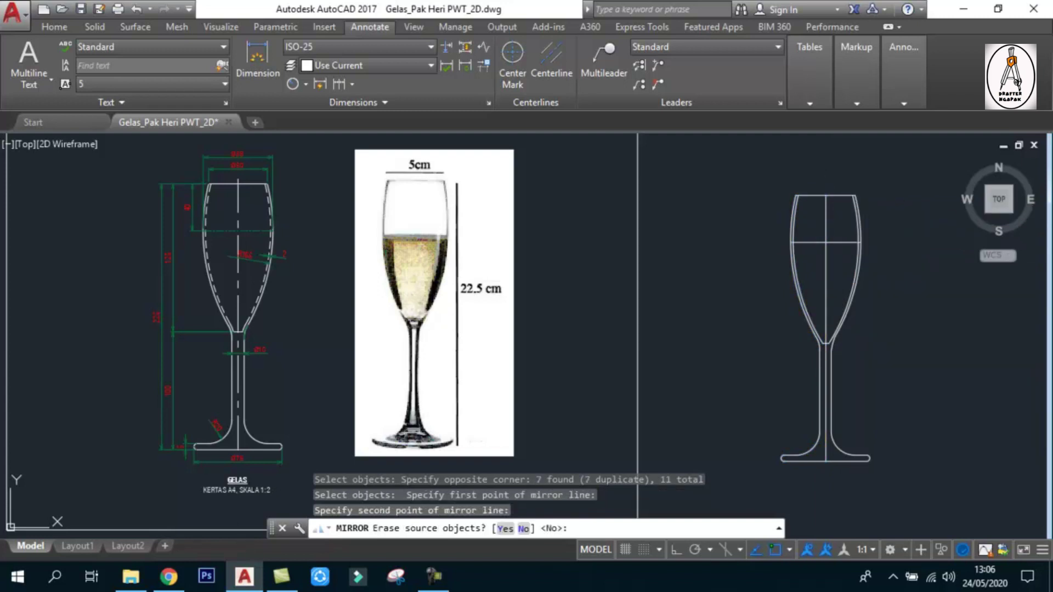
{"action": "key", "text": "Return"}
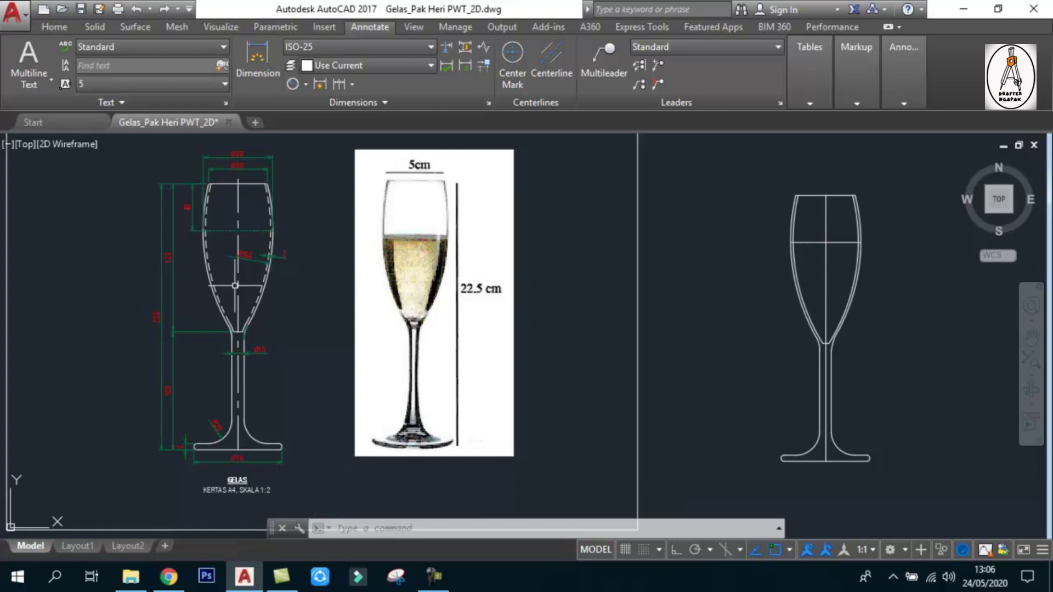
Use MATCHPROP (MA) to give the right glass's centre line the left glass's centre line style.
{"action": "left_click", "coordinate": [45, 23]}
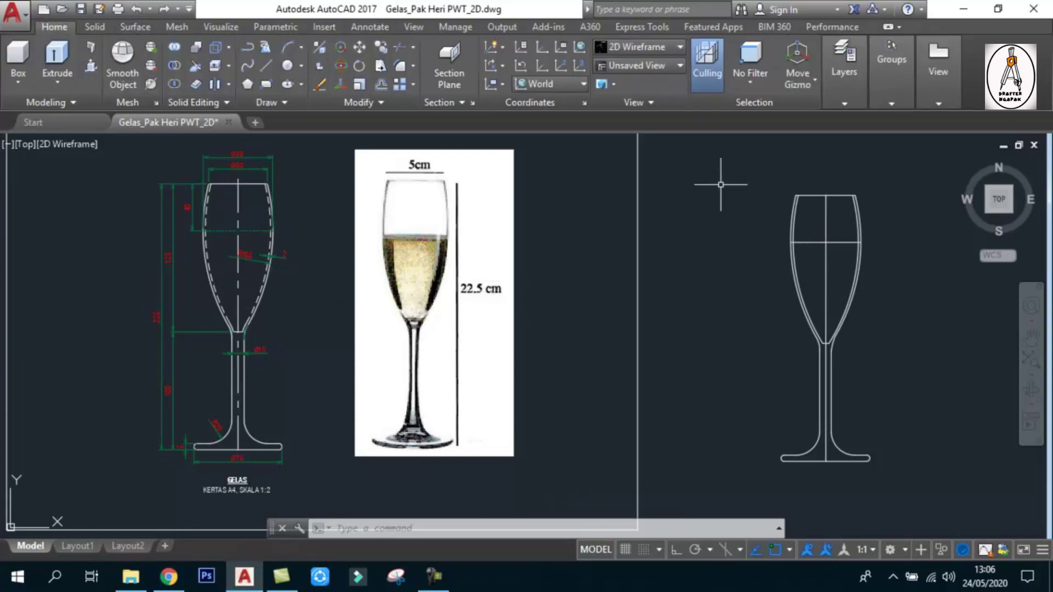
{"action": "key", "text": "Escape"}
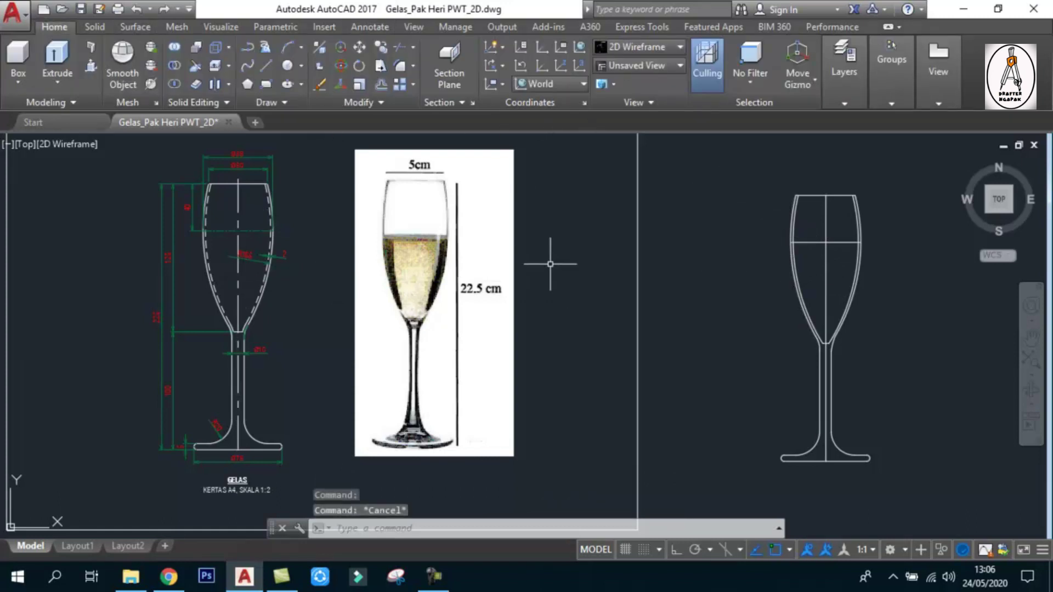
{"action": "left_click", "coordinate": [549, 272]}
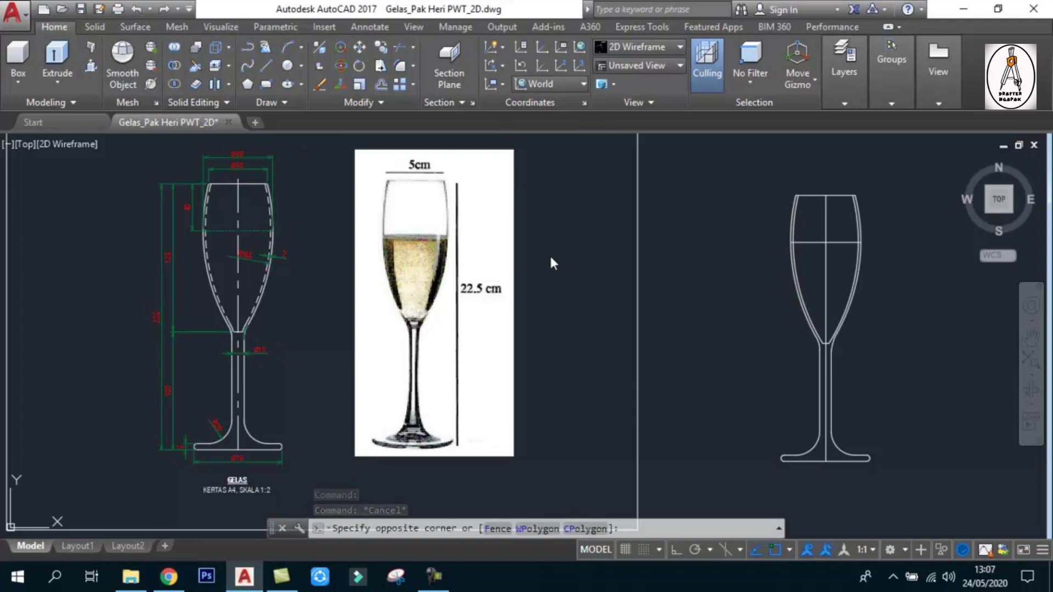
{"action": "key", "text": "Escape"}
{"action": "key", "text": "Escape"}
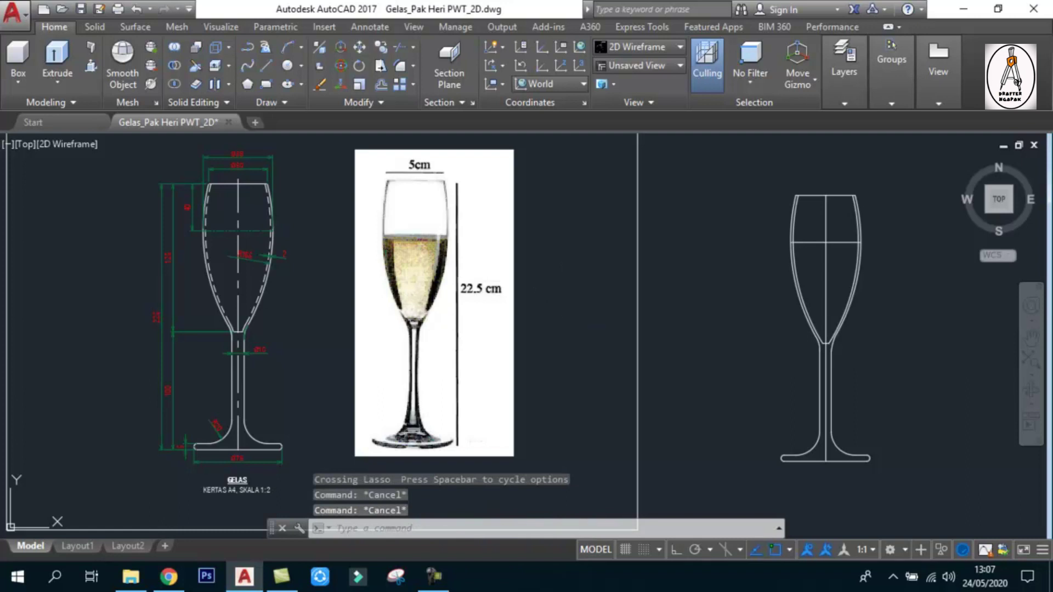
{"action": "type", "text": "ma"}
{"action": "key", "text": "Return"}
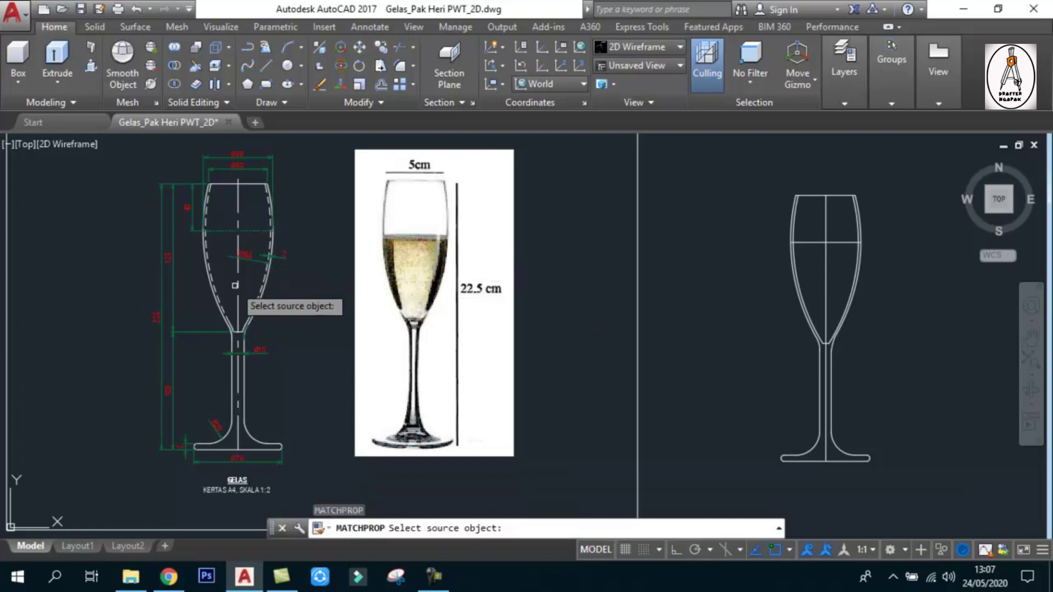
{"action": "left_click", "coordinate": [236, 285]}
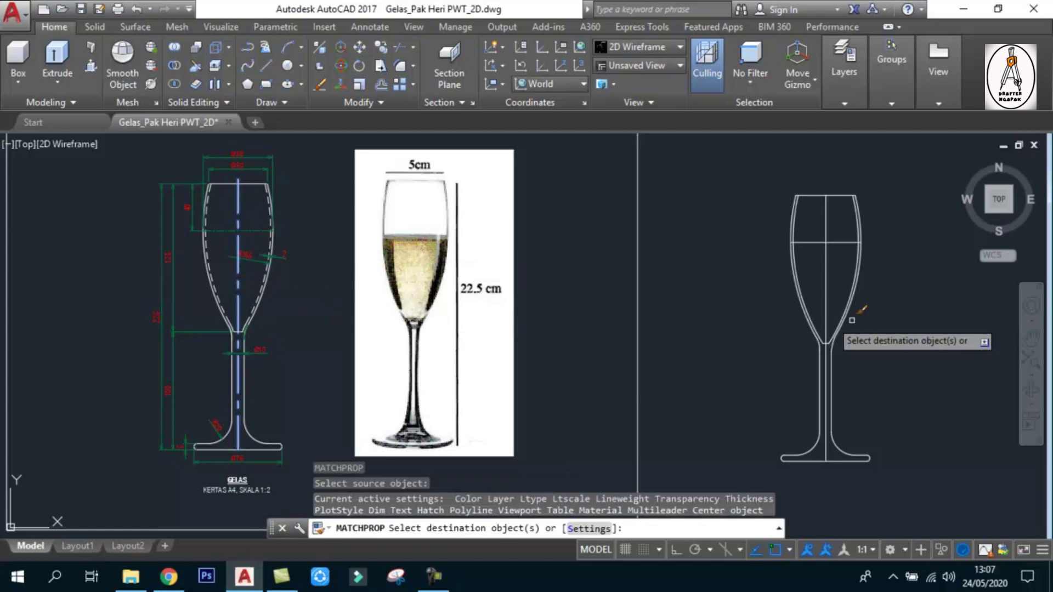
{"action": "left_click", "coordinate": [825, 273]}
{"action": "key", "text": "Return"}
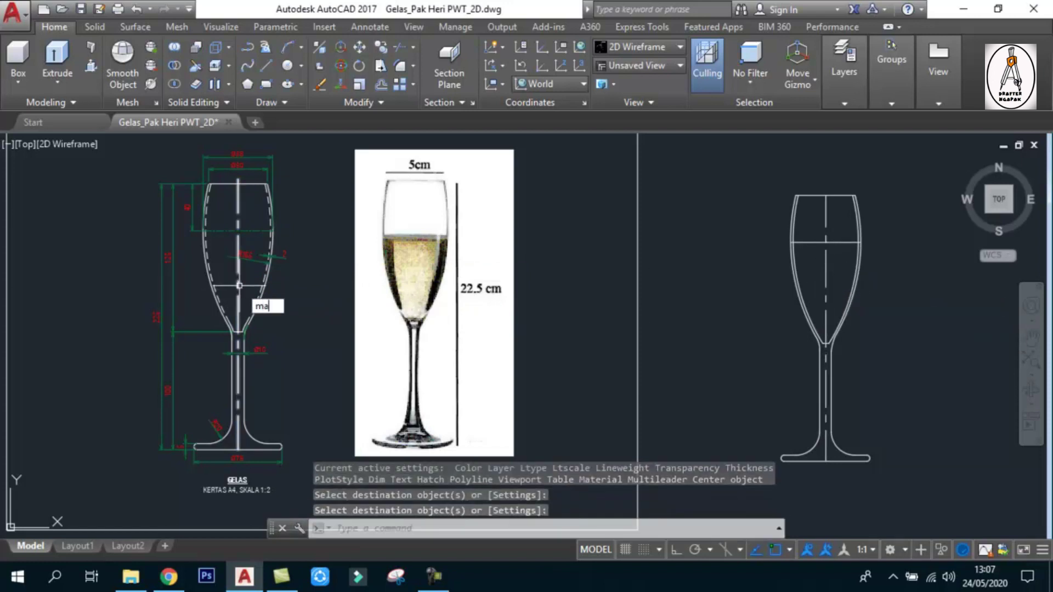
Match both inner walls of the right glass to the left glass's dashed inner wall.
{"action": "key", "text": "Return"}
{"action": "scroll", "coordinate": [234, 305], "scroll_direction": "up", "scroll_amount": 3}
{"action": "left_click", "coordinate": [222, 305]}
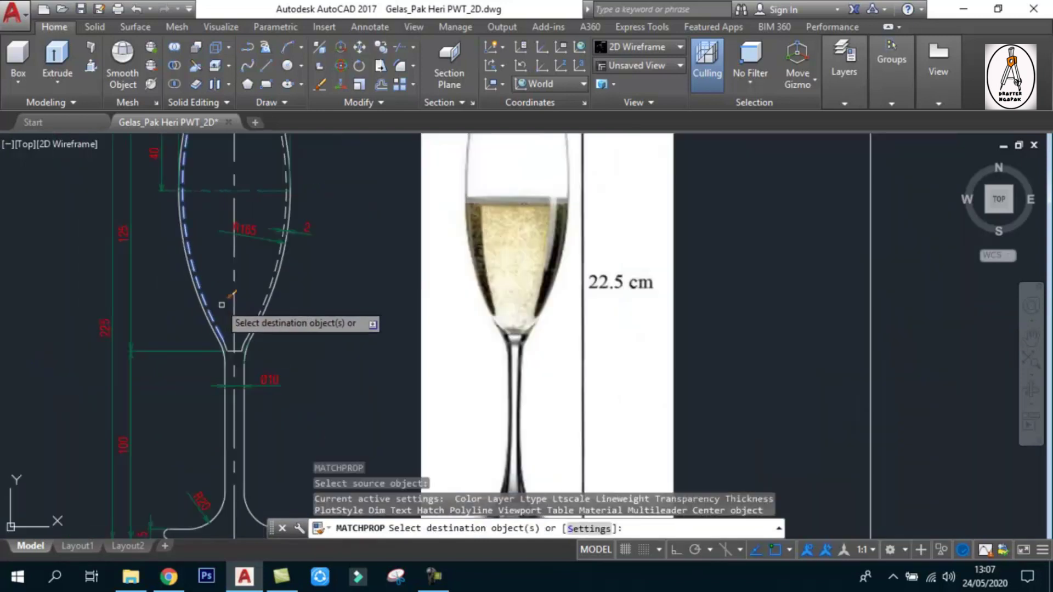
{"action": "scroll", "coordinate": [800, 351], "scroll_direction": "down", "scroll_amount": 3}
{"action": "scroll", "coordinate": [811, 315], "scroll_direction": "up", "scroll_amount": 5}
{"action": "left_click", "coordinate": [810, 305]}
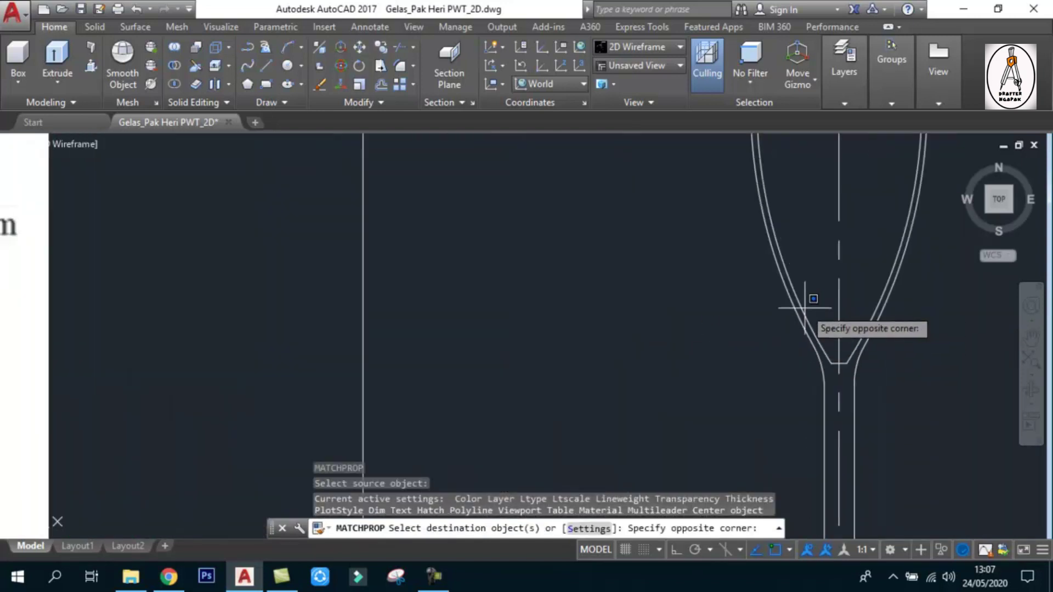
{"action": "left_click", "coordinate": [805, 305]}
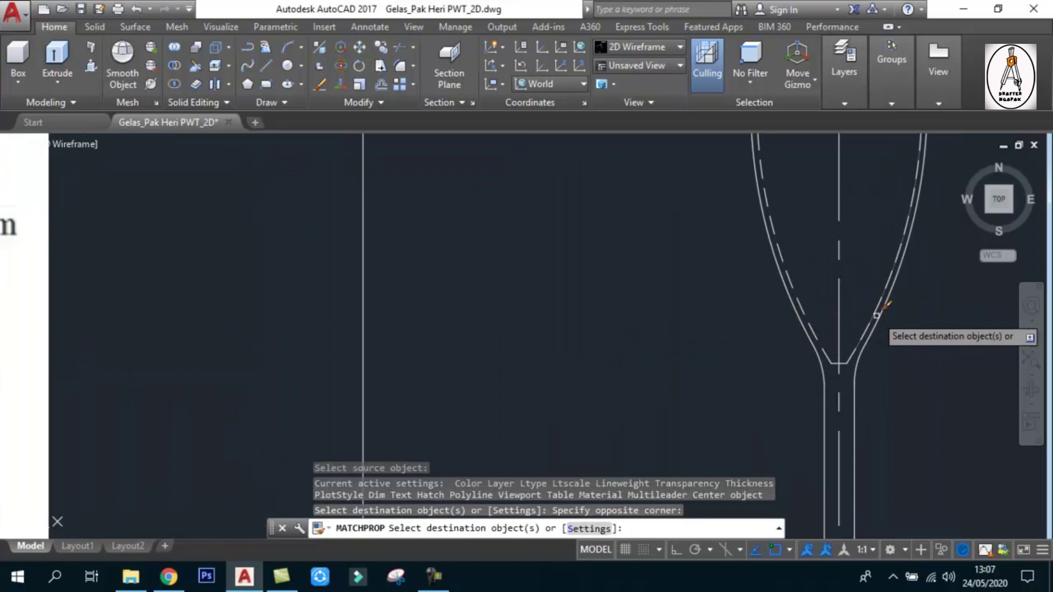
{"action": "left_click", "coordinate": [876, 316]}
{"action": "key", "text": "Return"}
{"action": "scroll", "coordinate": [740, 270], "scroll_direction": "down", "scroll_amount": 5}
{"action": "key", "text": "Escape"}
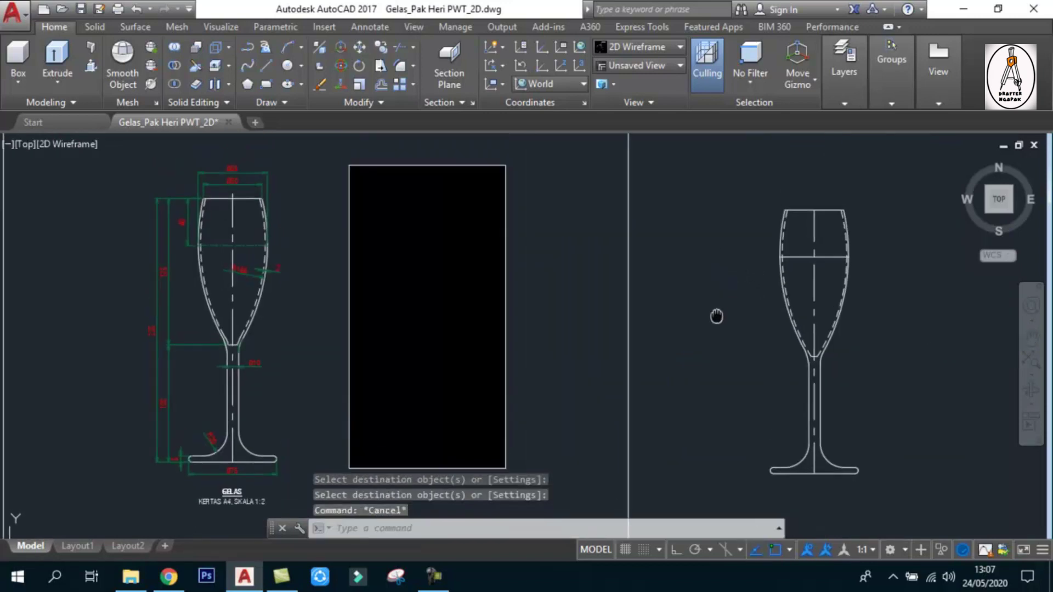
{"action": "middle_click_drag", "start_coordinate": [559, 255], "coordinate": [558, 254]}
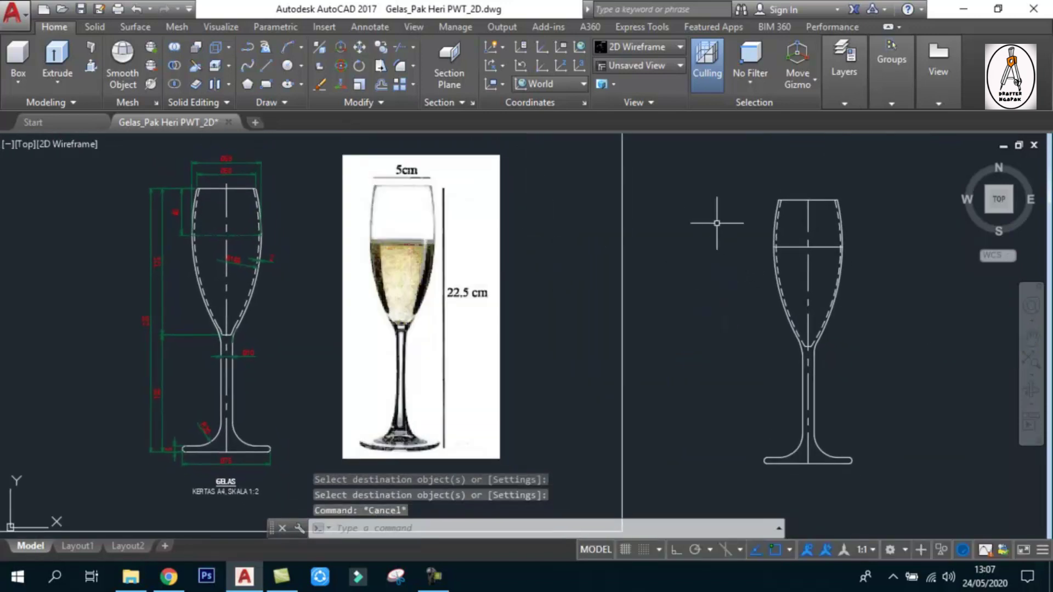
{"action": "left_click", "coordinate": [892, 548]}
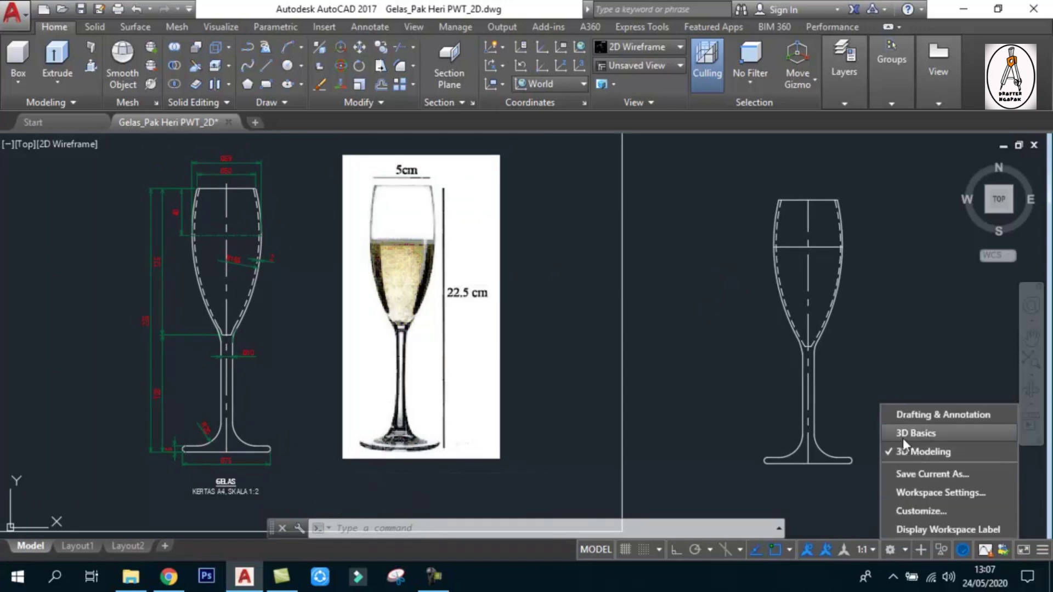
Change the workspace to Drafting & Annotation and enable Show Menu Bar on the Quick Access Toolbar.
{"action": "left_click", "coordinate": [935, 415]}
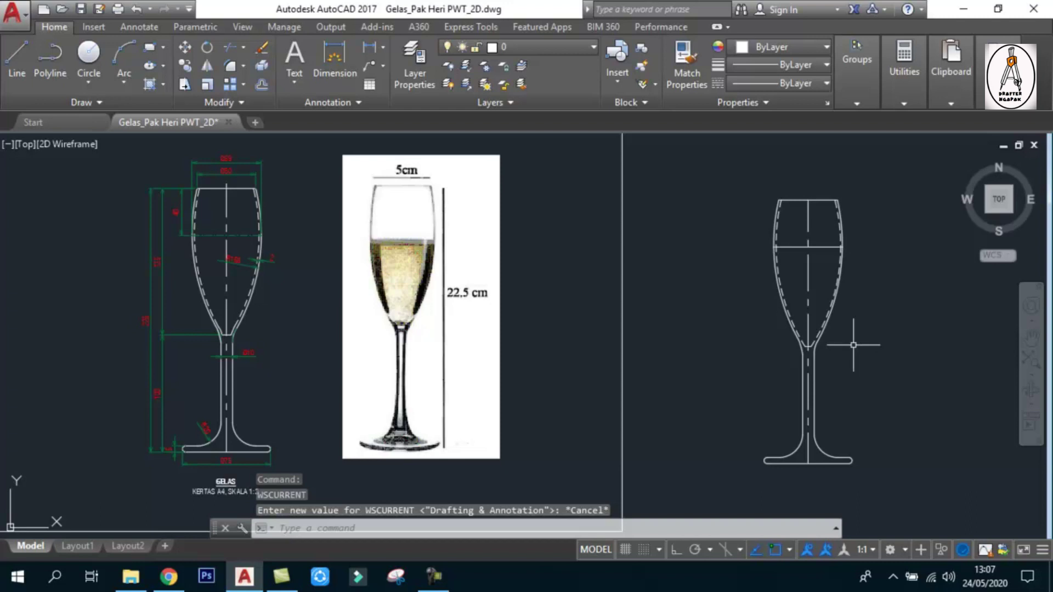
{"action": "key", "text": "Escape"}
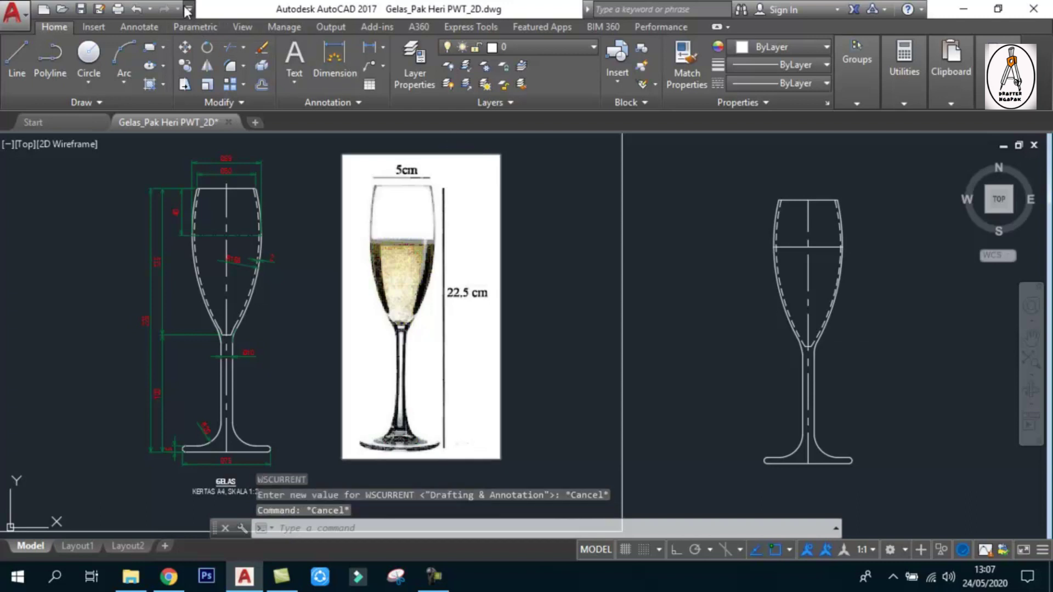
{"action": "left_click", "coordinate": [187, 9]}
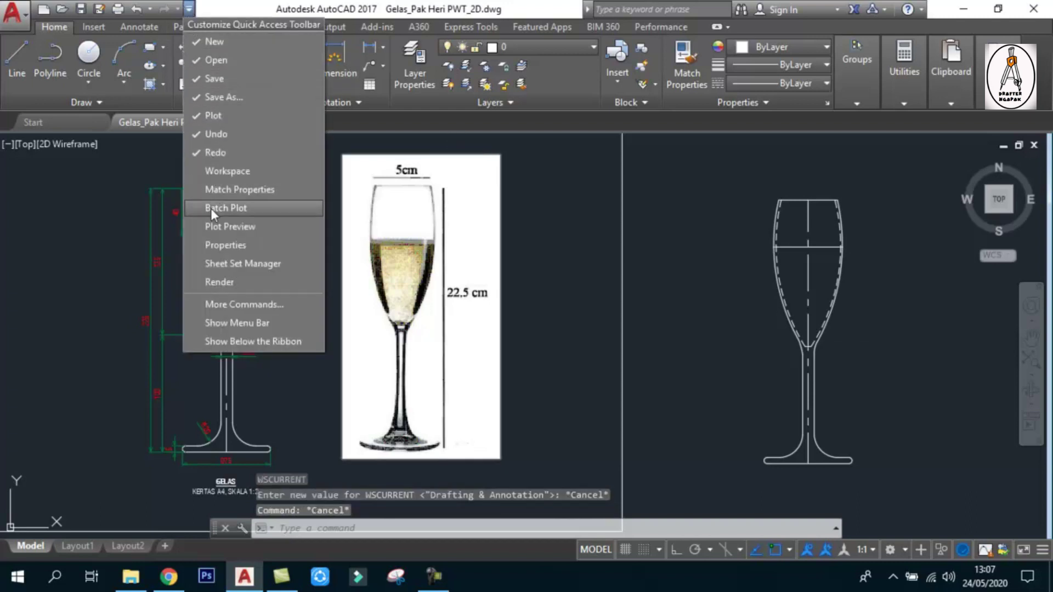
{"action": "left_click", "coordinate": [205, 321]}
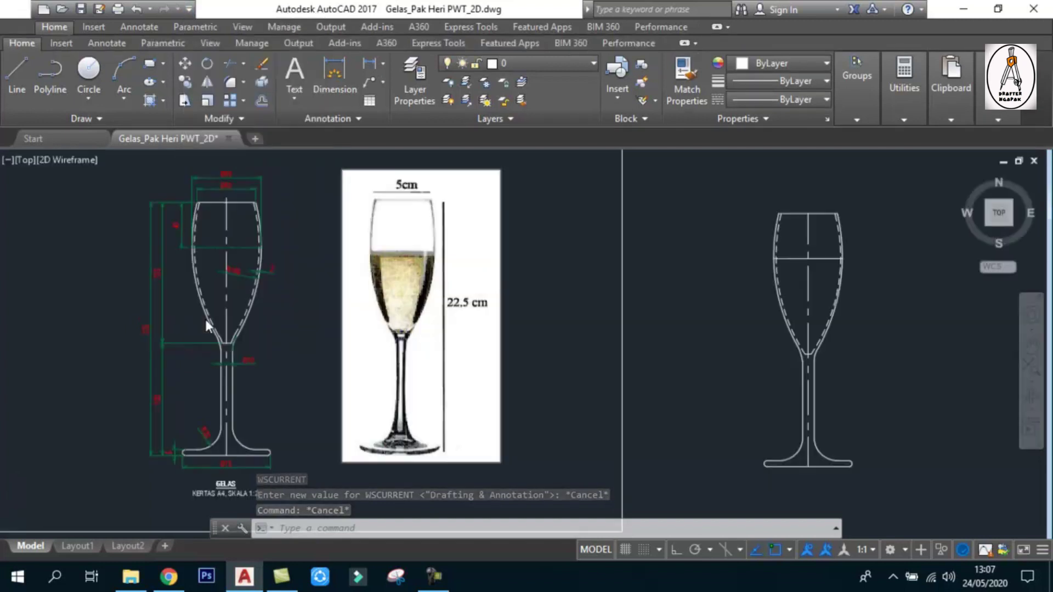
{"action": "key", "text": "Escape"}
{"action": "key", "text": "Escape"}
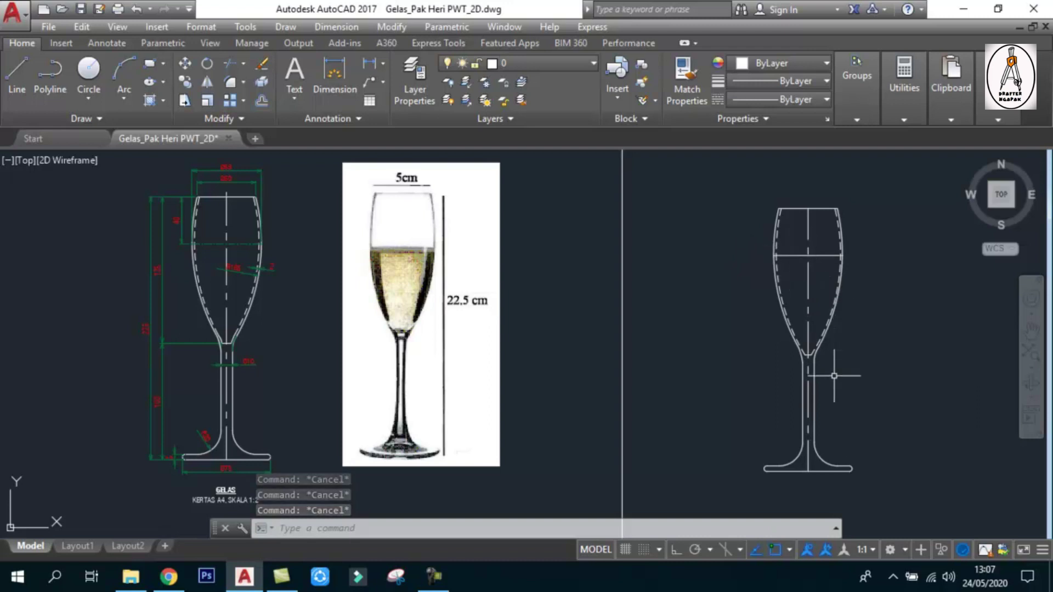
Match the right glass's outer bowl curves to the solid stem line so they are no longer dashed.
{"action": "scroll", "coordinate": [833, 376], "scroll_direction": "up", "scroll_amount": 6}
{"action": "left_click", "coordinate": [685, 76]}
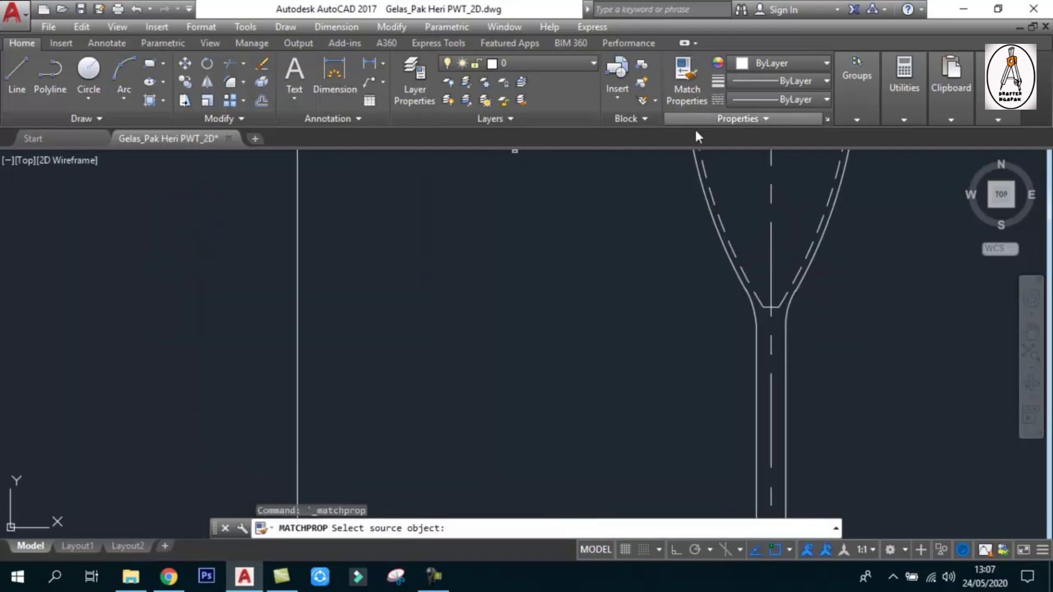
{"action": "left_click", "coordinate": [764, 335]}
{"action": "left_click", "coordinate": [829, 327]}
{"action": "left_click", "coordinate": [697, 252]}
{"action": "key", "text": "Return"}
{"action": "scroll", "coordinate": [753, 290], "scroll_direction": "down", "scroll_amount": 6}
{"action": "key", "text": "Escape"}
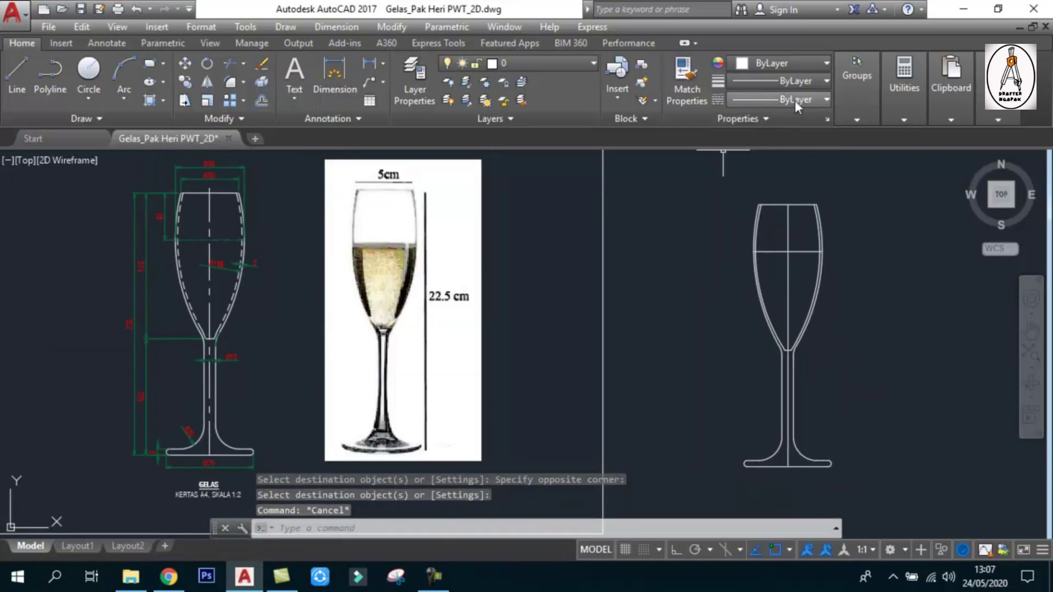
Set the right glass's centre line to the CENTER linetype.
{"action": "left_click", "coordinate": [815, 99]}
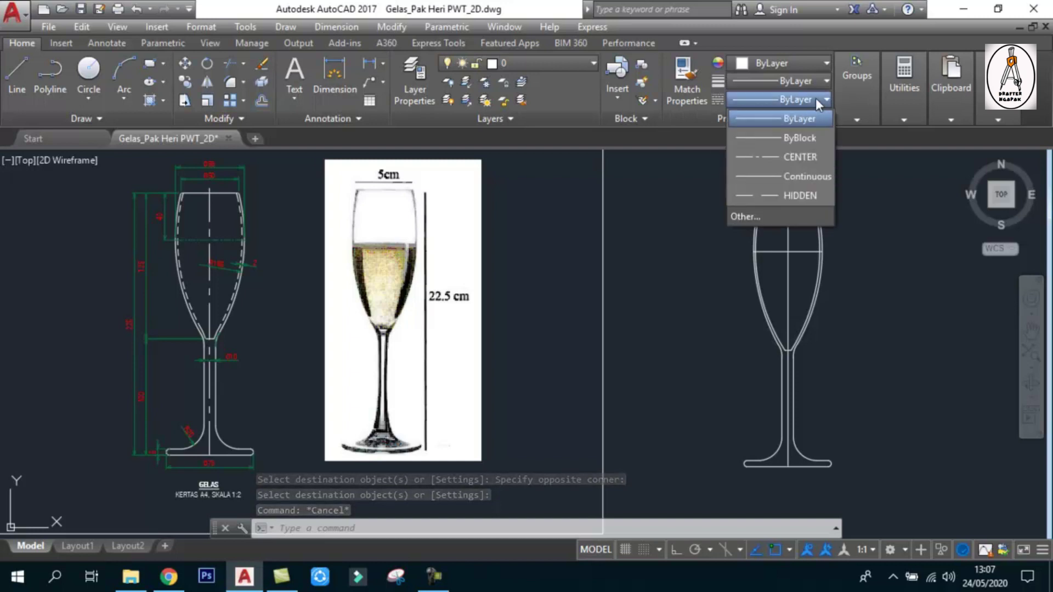
{"action": "key", "text": "Escape"}
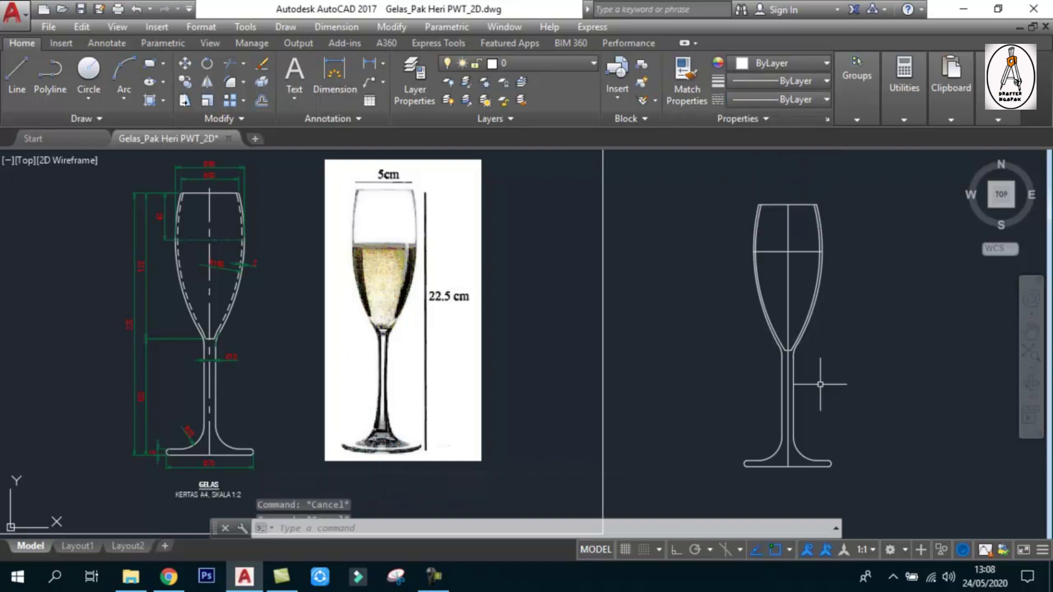
{"action": "left_click", "coordinate": [788, 300]}
{"action": "left_click", "coordinate": [810, 101]}
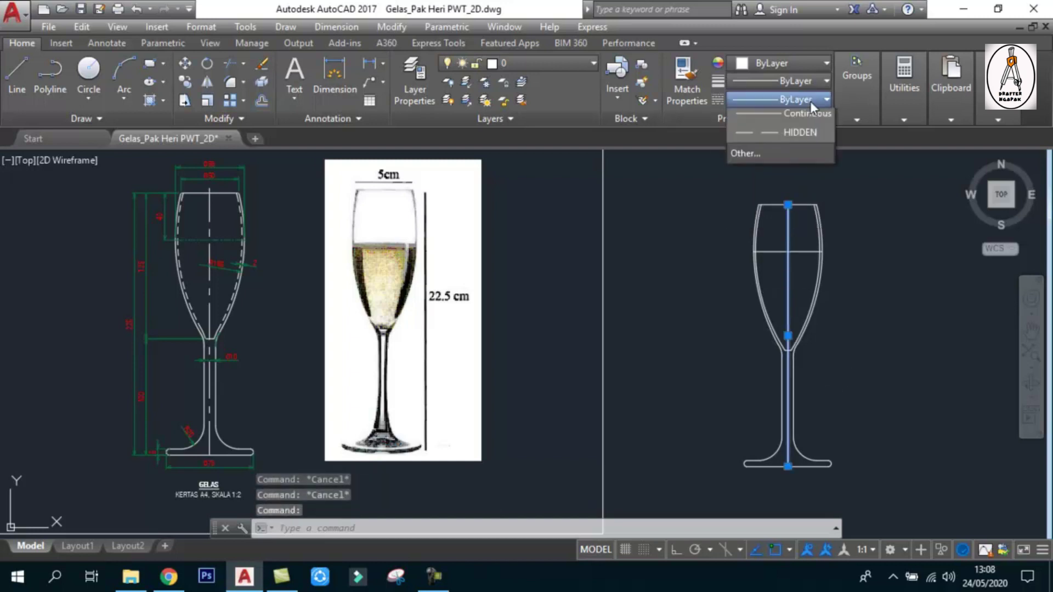
{"action": "left_click", "coordinate": [798, 157]}
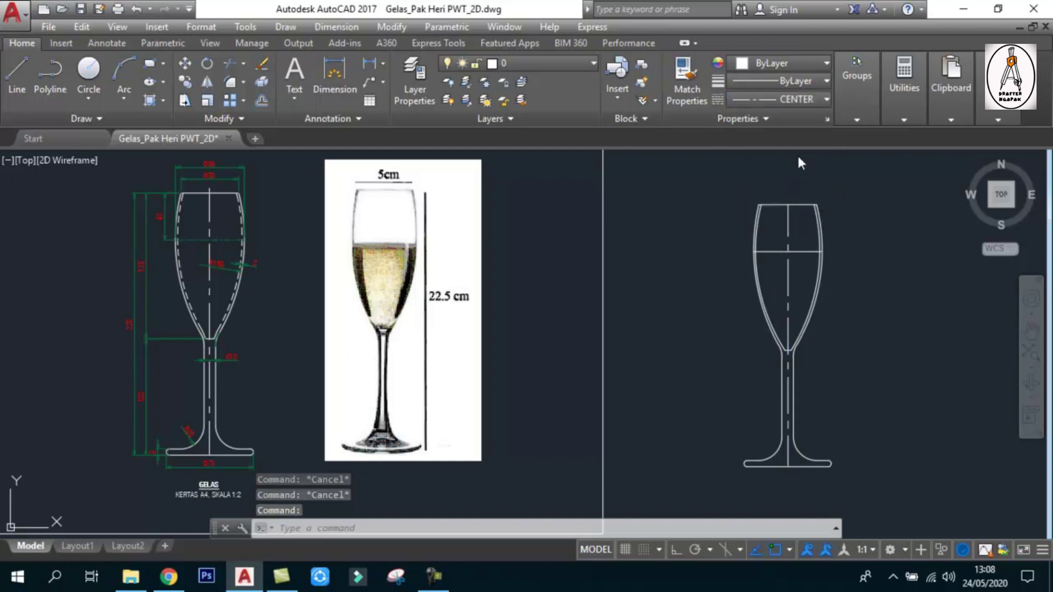
{"action": "key", "text": "Escape"}
Set both inner wall curves of the right glass to the HIDDEN linetype.
{"action": "scroll", "coordinate": [828, 204], "scroll_direction": "up", "scroll_amount": 2}
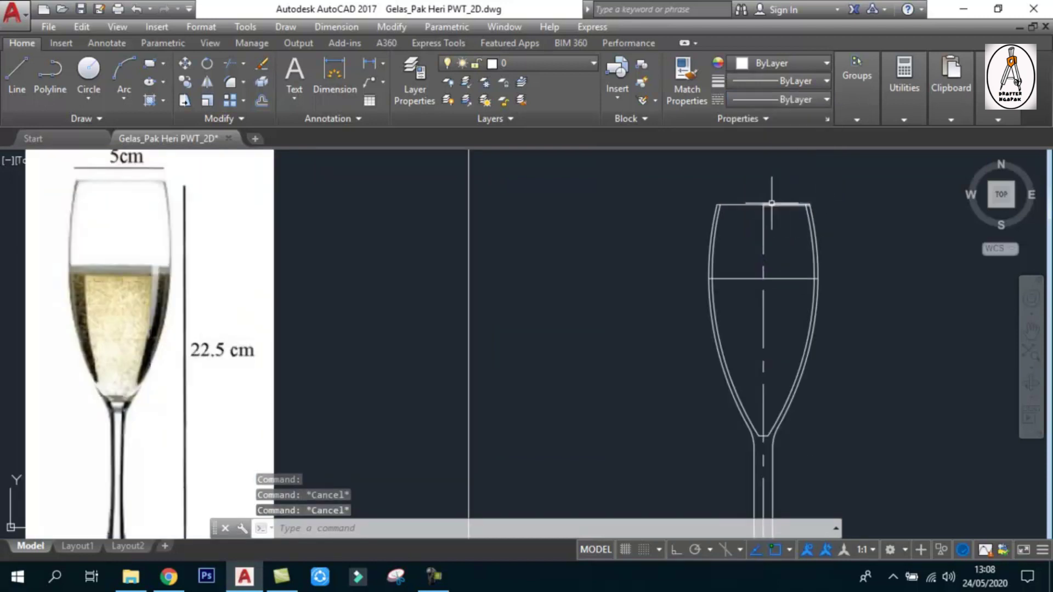
{"action": "left_click", "coordinate": [809, 99]}
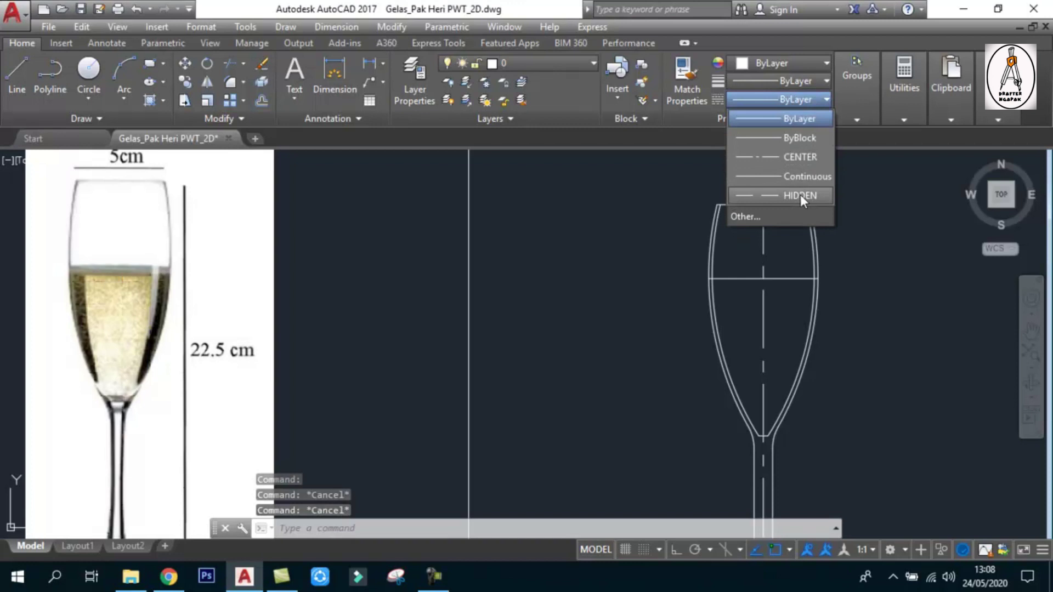
{"action": "key", "text": "Escape"}
{"action": "left_click", "coordinate": [730, 233]}
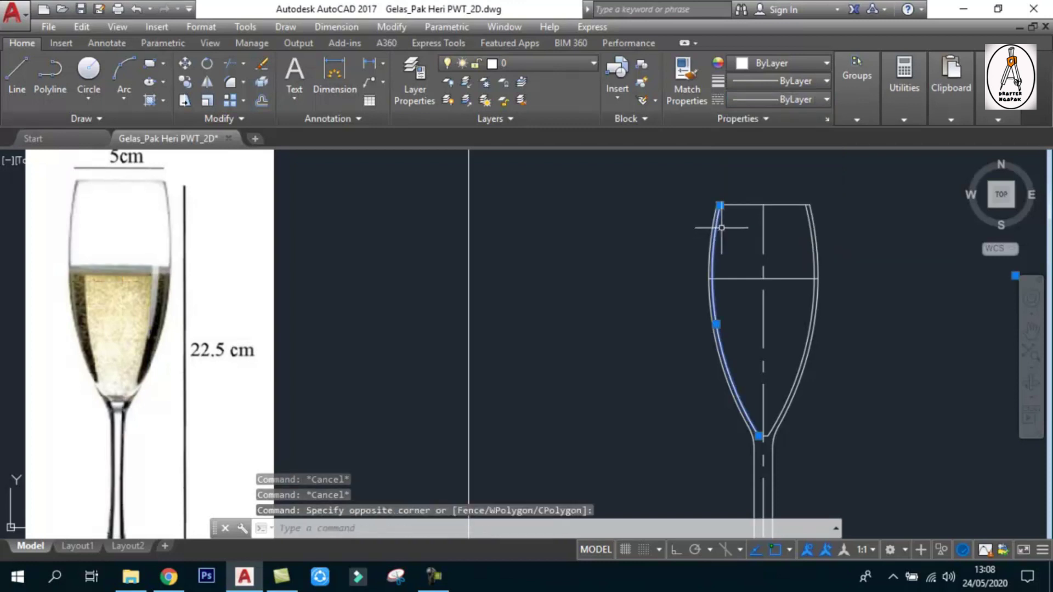
{"action": "left_click", "coordinate": [809, 215]}
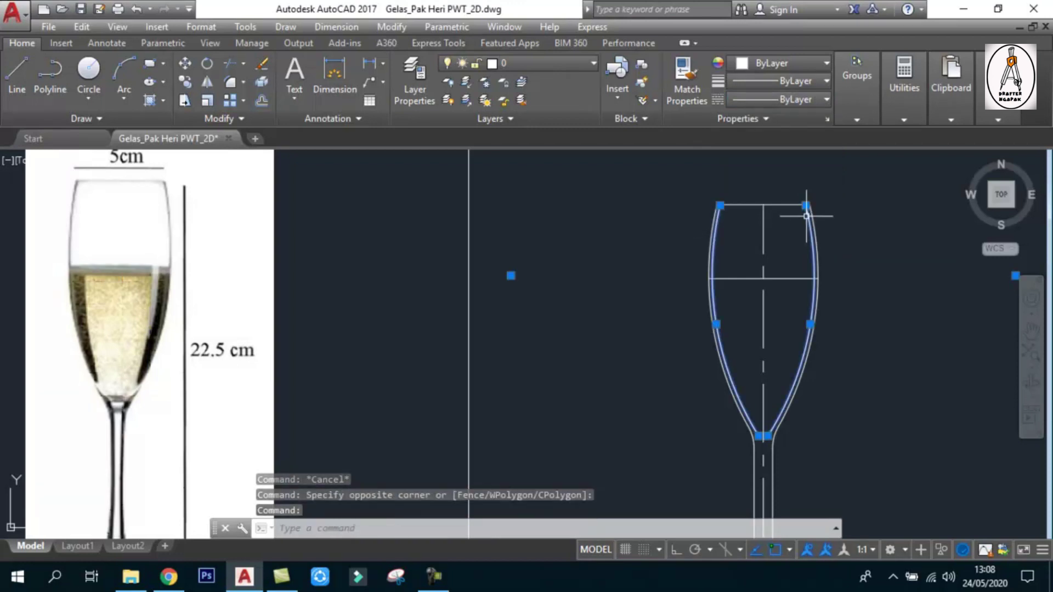
{"action": "left_click", "coordinate": [797, 100]}
{"action": "left_click", "coordinate": [801, 195]}
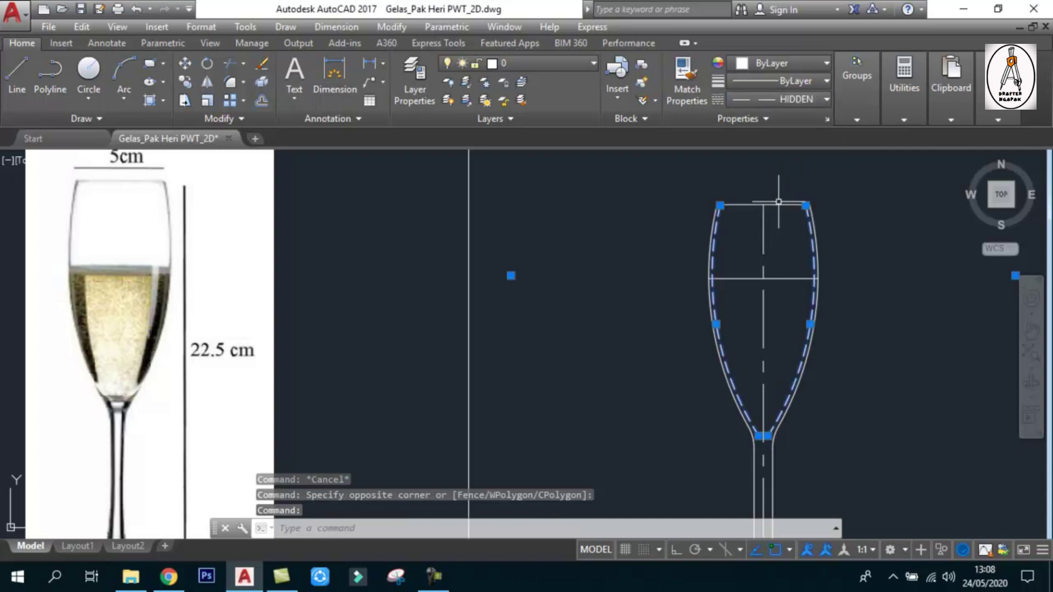
{"action": "scroll", "coordinate": [793, 232], "scroll_direction": "down", "scroll_amount": 3}
{"action": "key", "text": "Escape"}
{"action": "scroll", "coordinate": [685, 286], "scroll_direction": "up", "scroll_amount": 2}
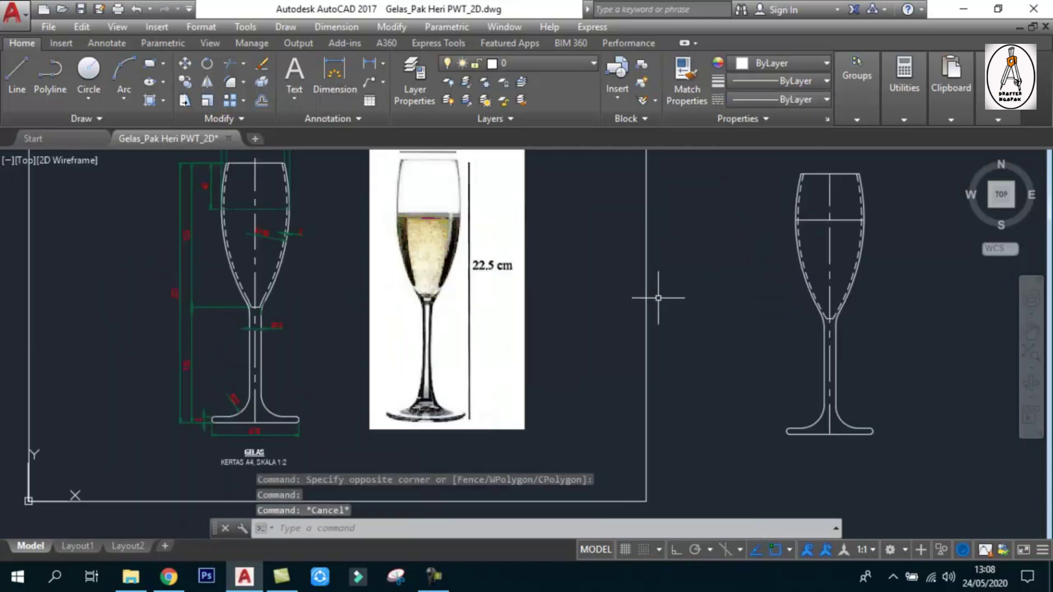
{"action": "middle_click_drag", "start_coordinate": [683, 291], "coordinate": [639, 312]}
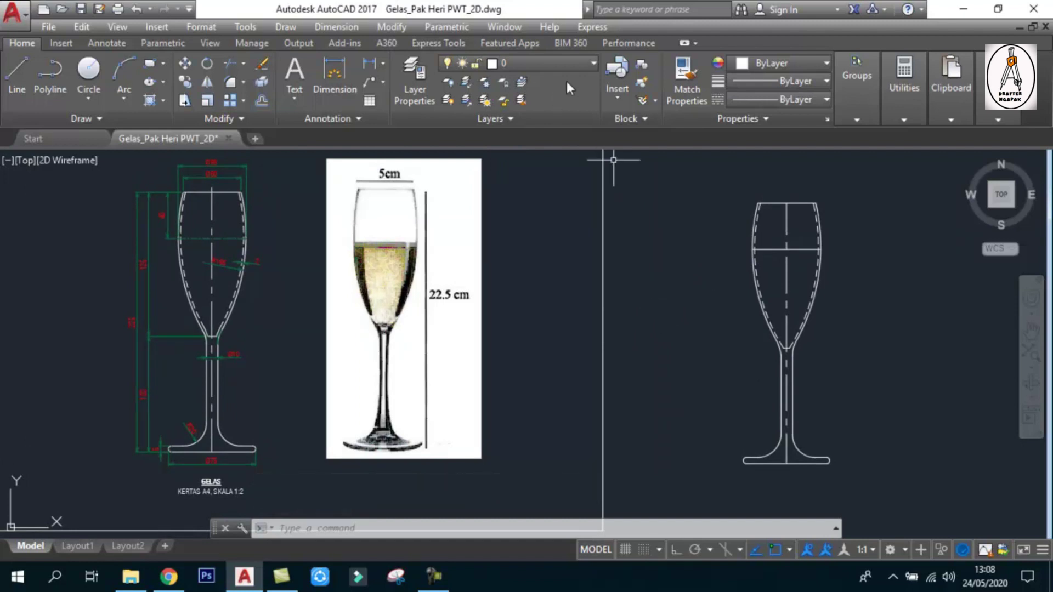
Make DIN the current layer.
{"action": "left_click", "coordinate": [562, 62]}
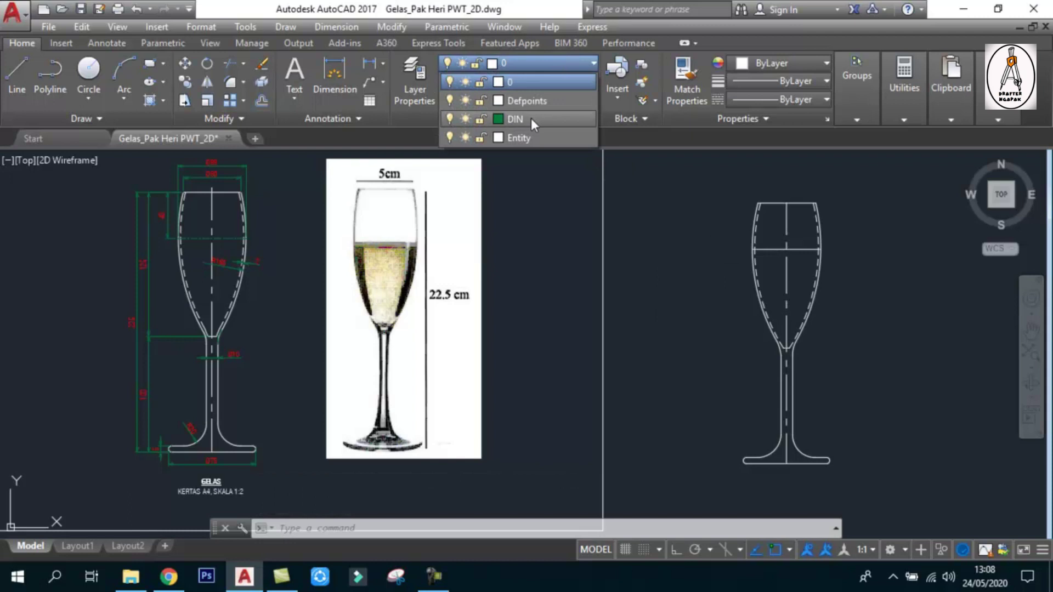
{"action": "left_click", "coordinate": [531, 119]}
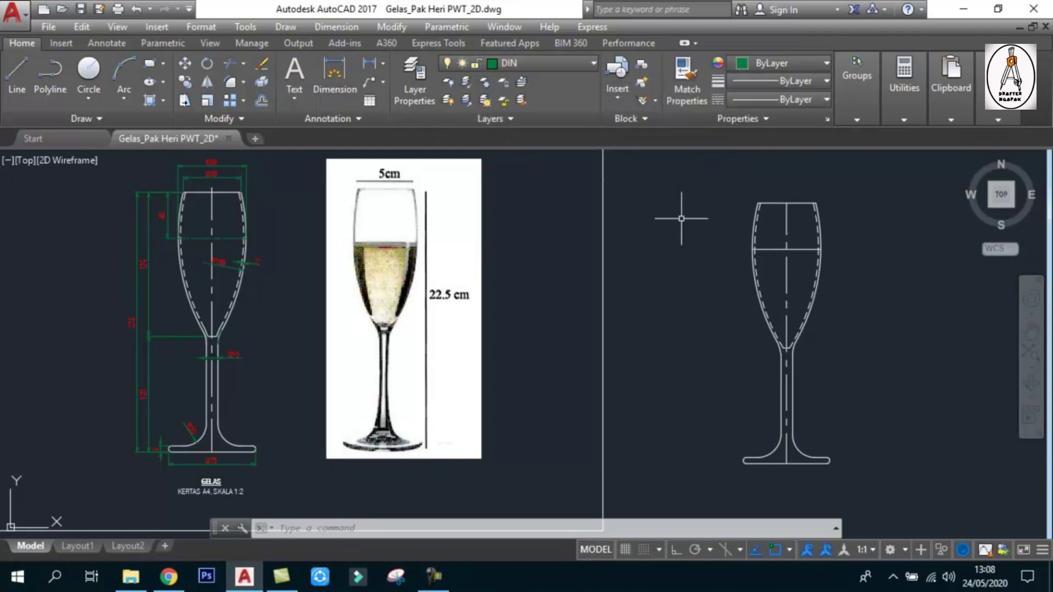
{"action": "key", "text": "Escape"}
{"action": "key", "text": "Escape"}
{"action": "key", "text": "Escape"}
Add a 100 linear dimension (DLI) from the base's left end to the stem junction.
{"action": "type", "text": "dli"}
{"action": "key", "text": "Return"}
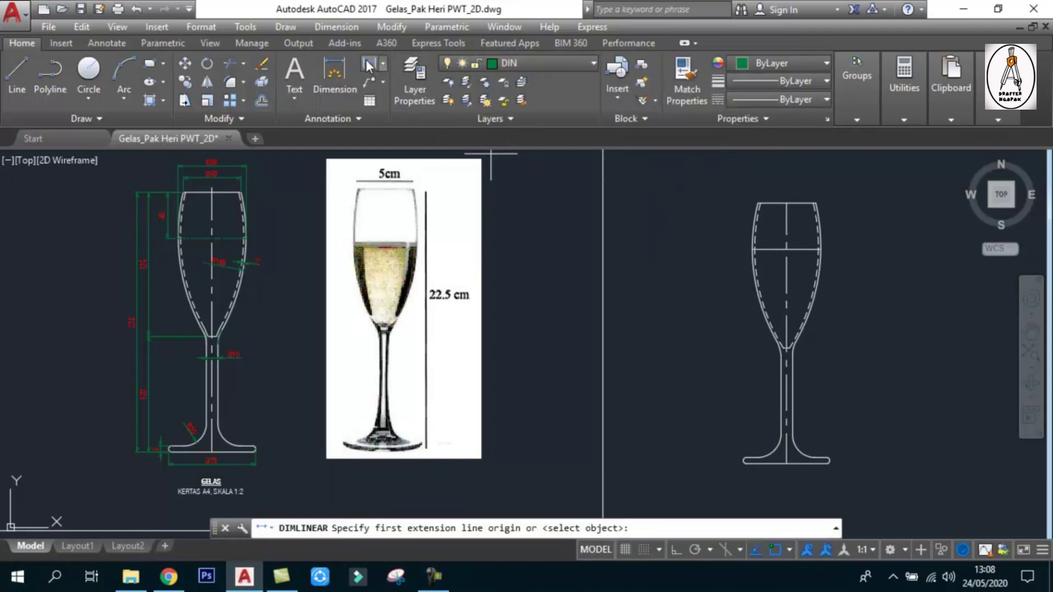
{"action": "scroll", "coordinate": [758, 471], "scroll_direction": "up", "scroll_amount": 2}
{"action": "scroll", "coordinate": [758, 472], "scroll_direction": "up", "scroll_amount": 1}
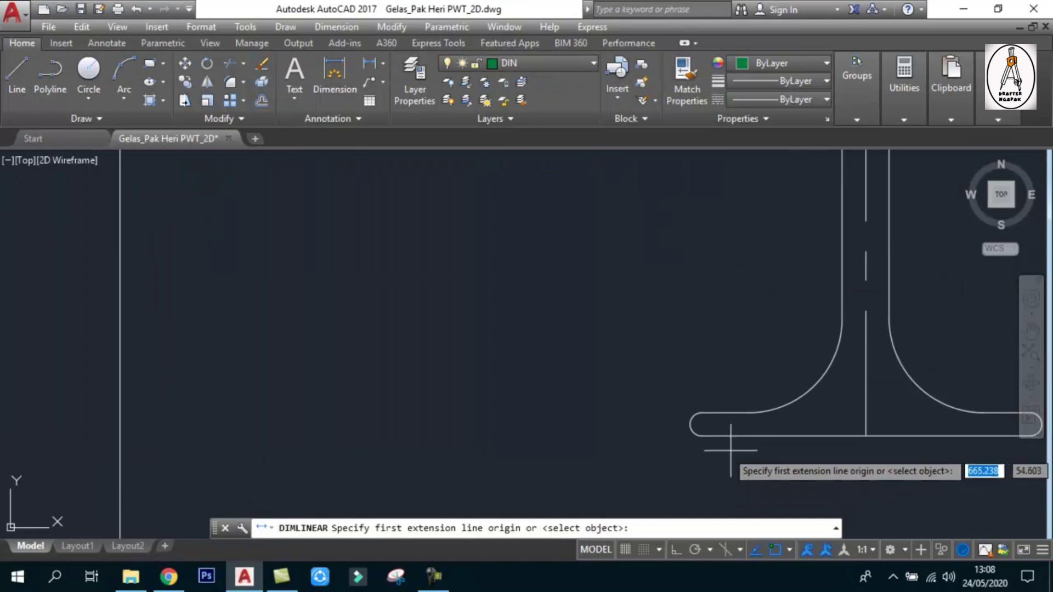
{"action": "left_click", "coordinate": [701, 428]}
{"action": "scroll", "coordinate": [735, 445], "scroll_direction": "down", "scroll_amount": 4}
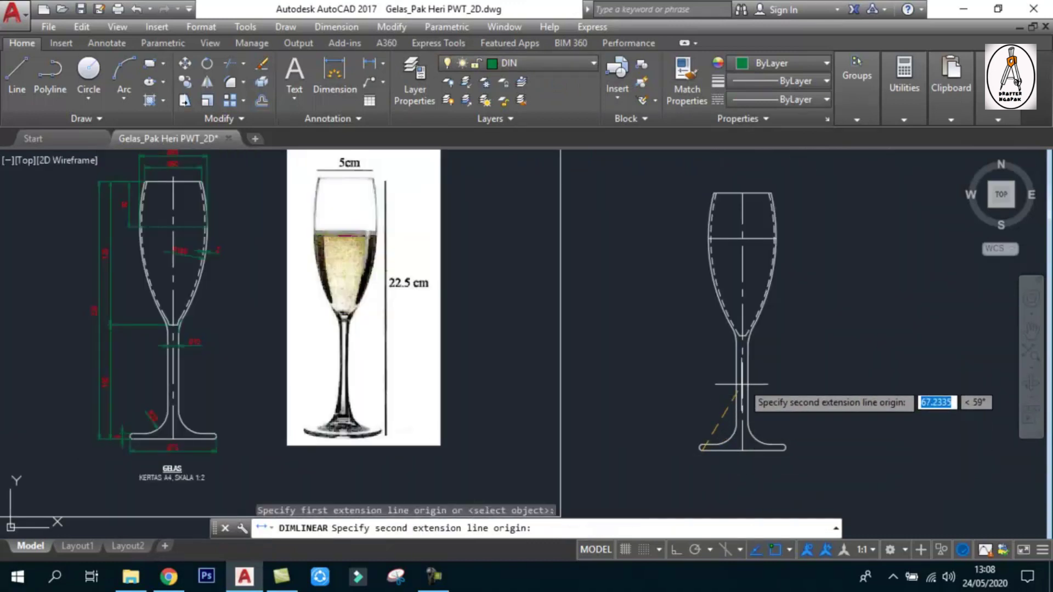
{"action": "scroll", "coordinate": [716, 349], "scroll_direction": "up", "scroll_amount": 2}
{"action": "scroll", "coordinate": [716, 346], "scroll_direction": "up", "scroll_amount": 2}
{"action": "left_click", "coordinate": [715, 347]}
{"action": "scroll", "coordinate": [707, 351], "scroll_direction": "down", "scroll_amount": 2}
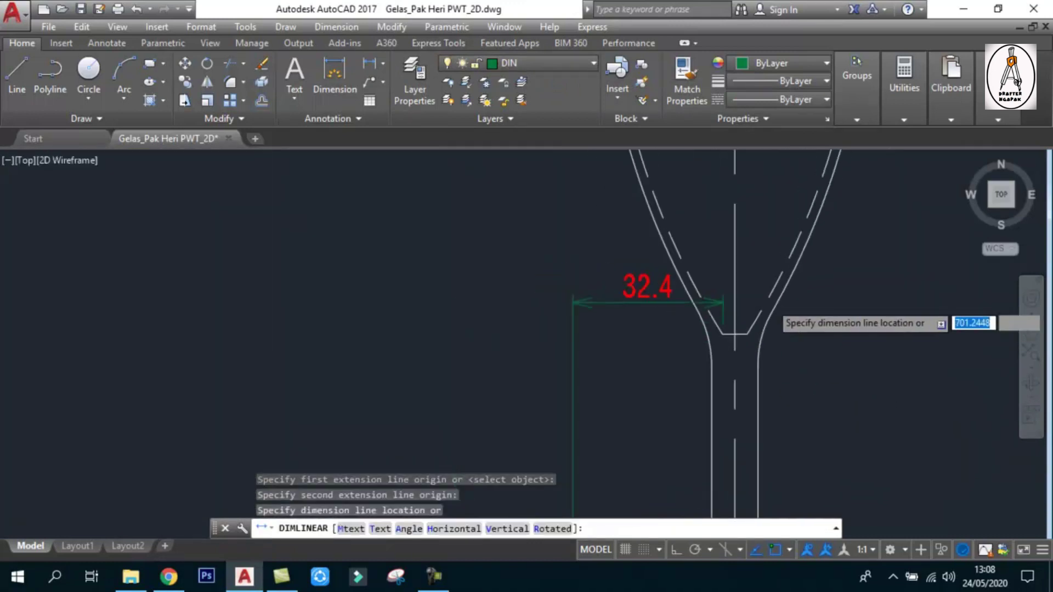
{"action": "scroll", "coordinate": [675, 356], "scroll_direction": "down", "scroll_amount": 2}
{"action": "left_click", "coordinate": [664, 368]}
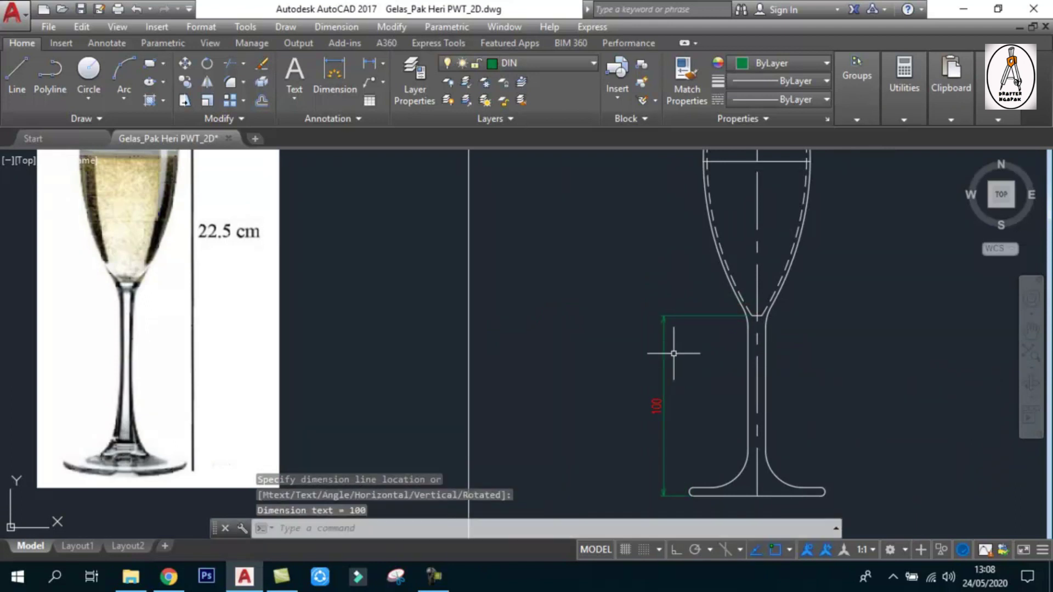
{"action": "left_click", "coordinate": [384, 58]}
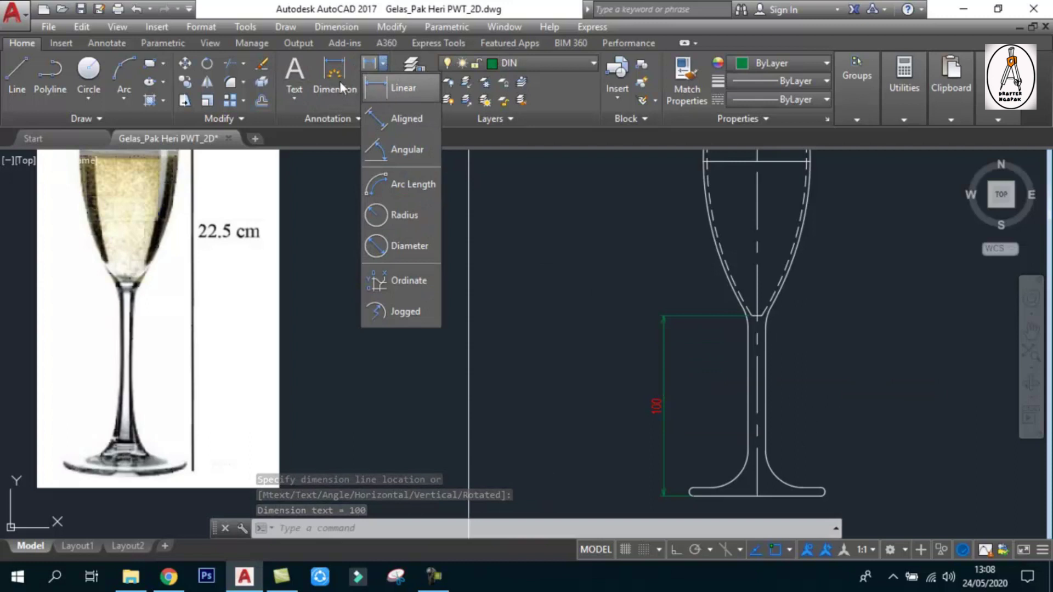
{"action": "left_click", "coordinate": [110, 43]}
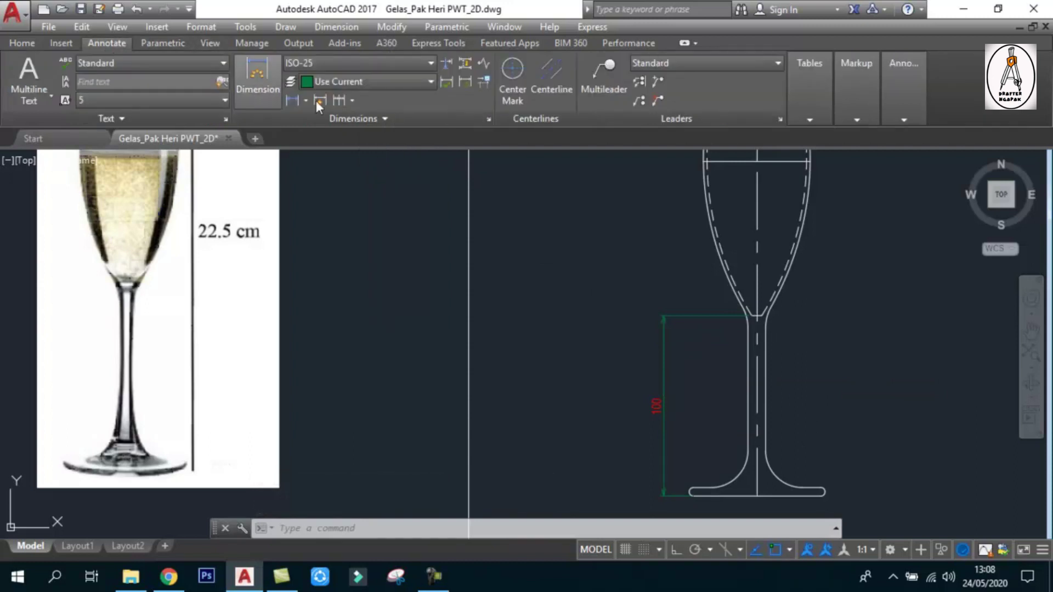
Continue from the 100 dimension with a 125 bowl-height dimension up to the rim.
{"action": "left_click", "coordinate": [341, 99]}
{"action": "scroll", "coordinate": [730, 357], "scroll_direction": "down", "scroll_amount": 1}
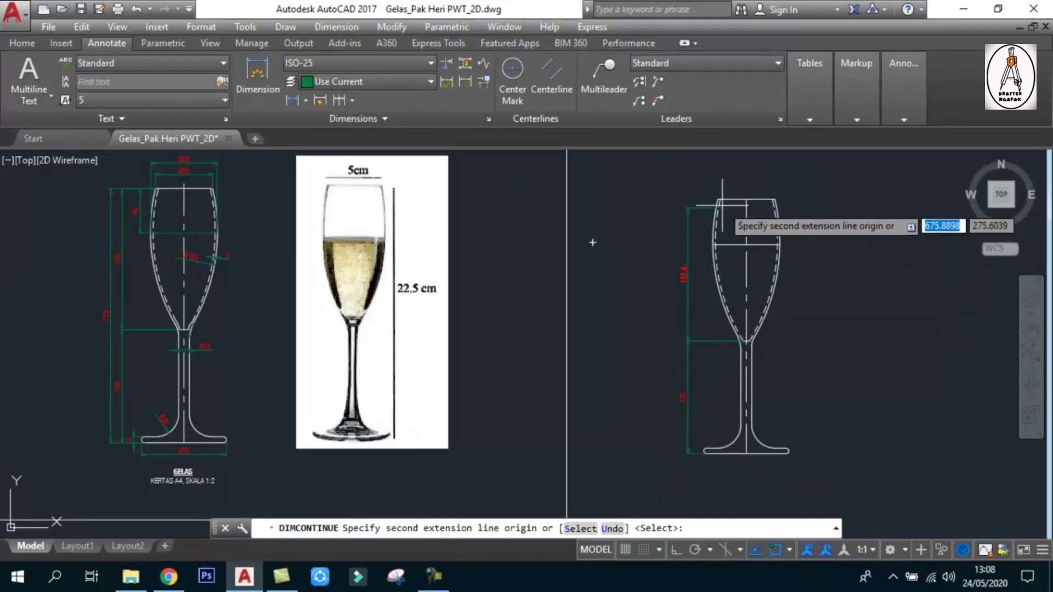
{"action": "scroll", "coordinate": [713, 211], "scroll_direction": "up", "scroll_amount": 3}
{"action": "left_click", "coordinate": [740, 199]}
{"action": "scroll", "coordinate": [693, 200], "scroll_direction": "down", "scroll_amount": 5}
{"action": "key", "text": "Escape"}
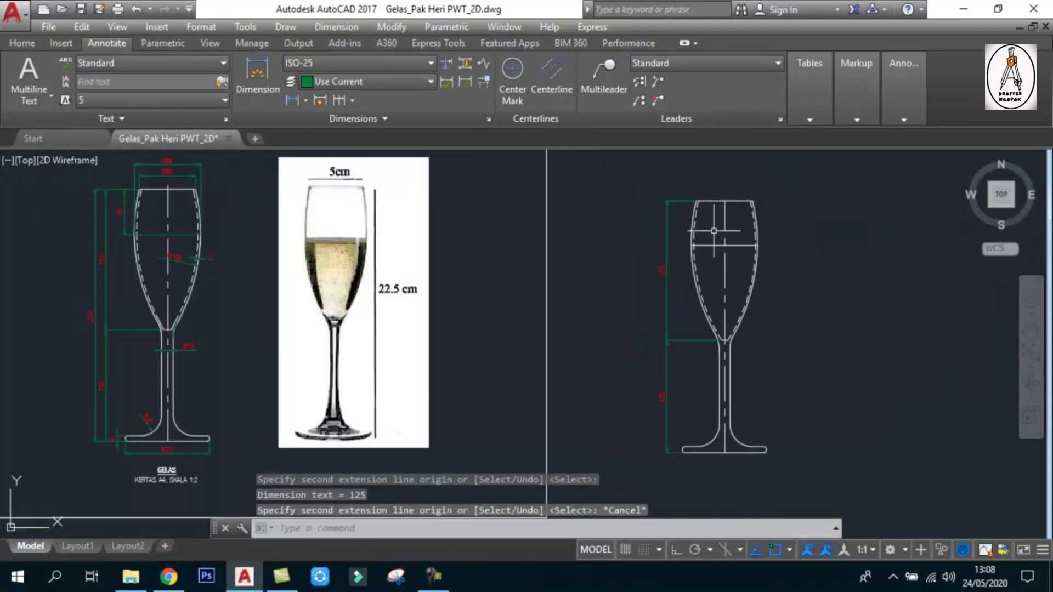
Add a 225 overall-height linear dimension from the base corner to the rim corner.
{"action": "left_click", "coordinate": [294, 99]}
{"action": "scroll", "coordinate": [685, 468], "scroll_direction": "up", "scroll_amount": 4}
{"action": "scroll", "coordinate": [706, 364], "scroll_direction": "up", "scroll_amount": 1}
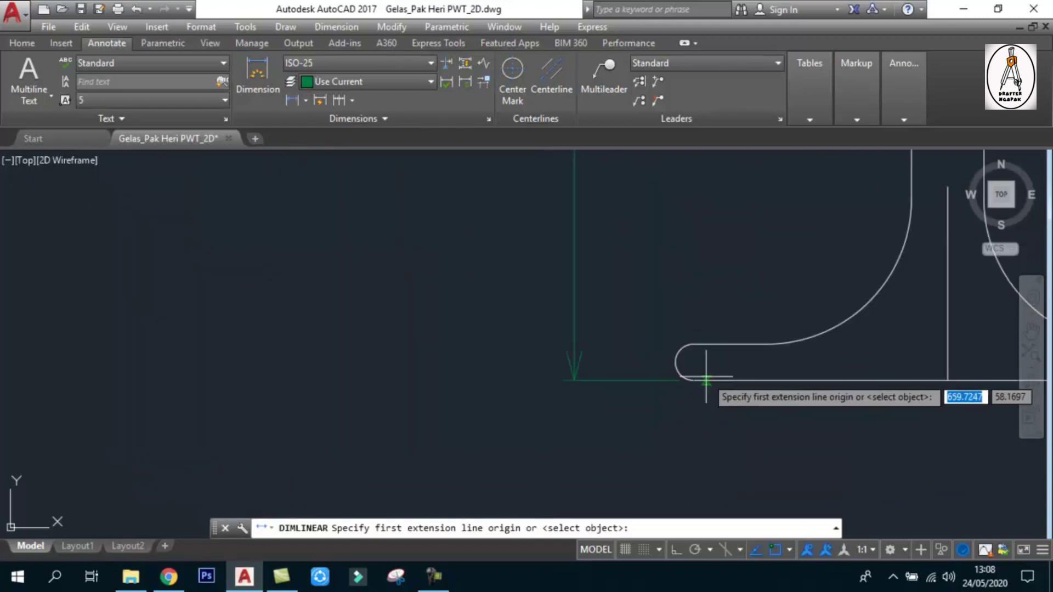
{"action": "left_click", "coordinate": [696, 371]}
{"action": "scroll", "coordinate": [696, 371], "scroll_direction": "down", "scroll_amount": 4}
{"action": "scroll", "coordinate": [675, 329], "scroll_direction": "down", "scroll_amount": 1}
{"action": "scroll", "coordinate": [658, 208], "scroll_direction": "up", "scroll_amount": 4}
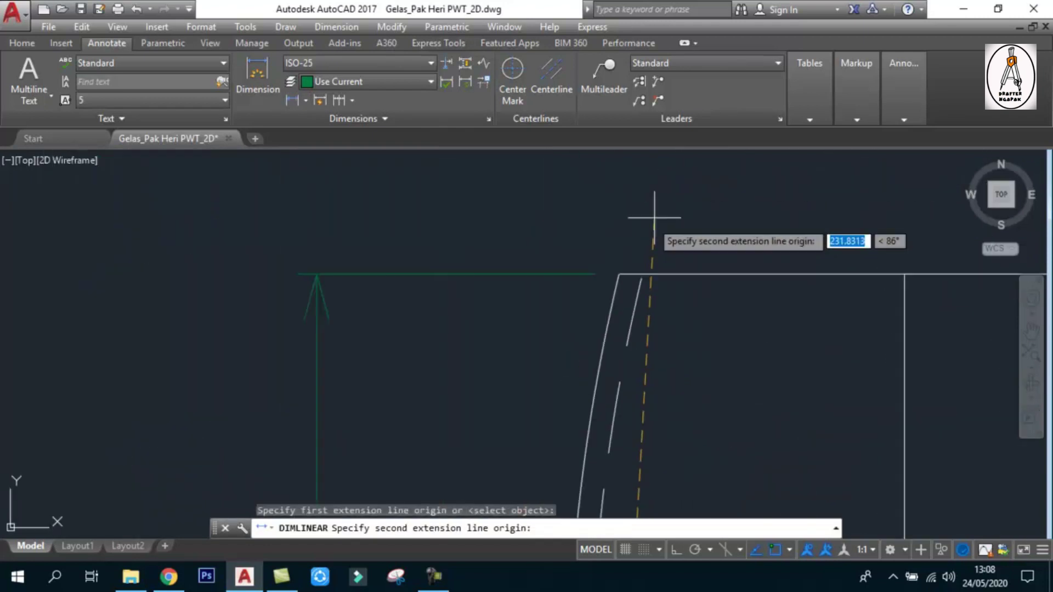
{"action": "left_click", "coordinate": [619, 274]}
{"action": "scroll", "coordinate": [652, 233], "scroll_direction": "down", "scroll_amount": 4}
{"action": "left_click", "coordinate": [576, 356]}
{"action": "scroll", "coordinate": [669, 260], "scroll_direction": "down", "scroll_amount": 1}
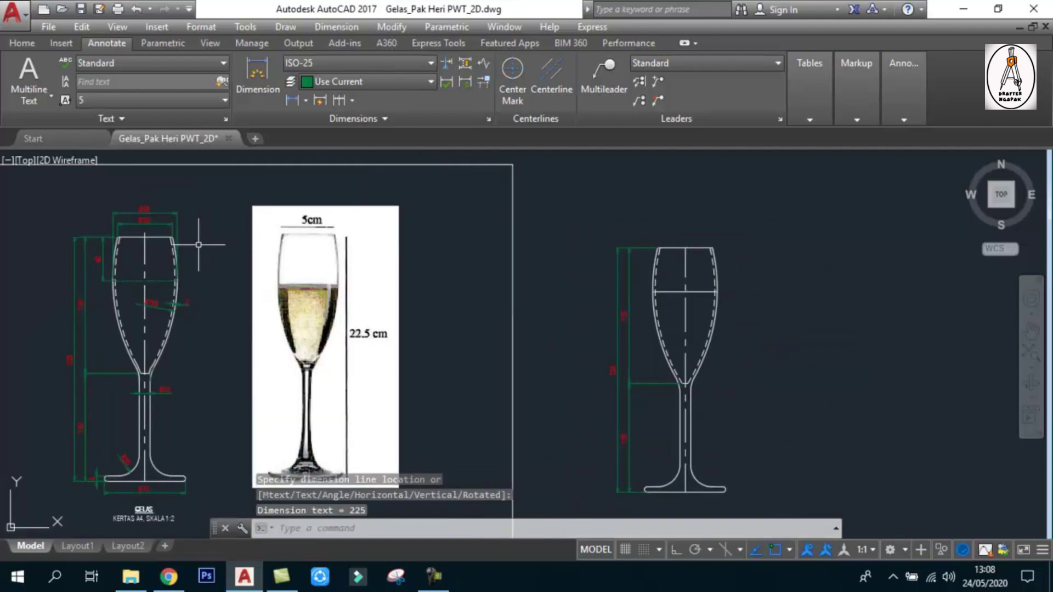
{"action": "scroll", "coordinate": [98, 220], "scroll_direction": "up", "scroll_amount": 3}
{"action": "scroll", "coordinate": [279, 209], "scroll_direction": "up", "scroll_amount": 1}
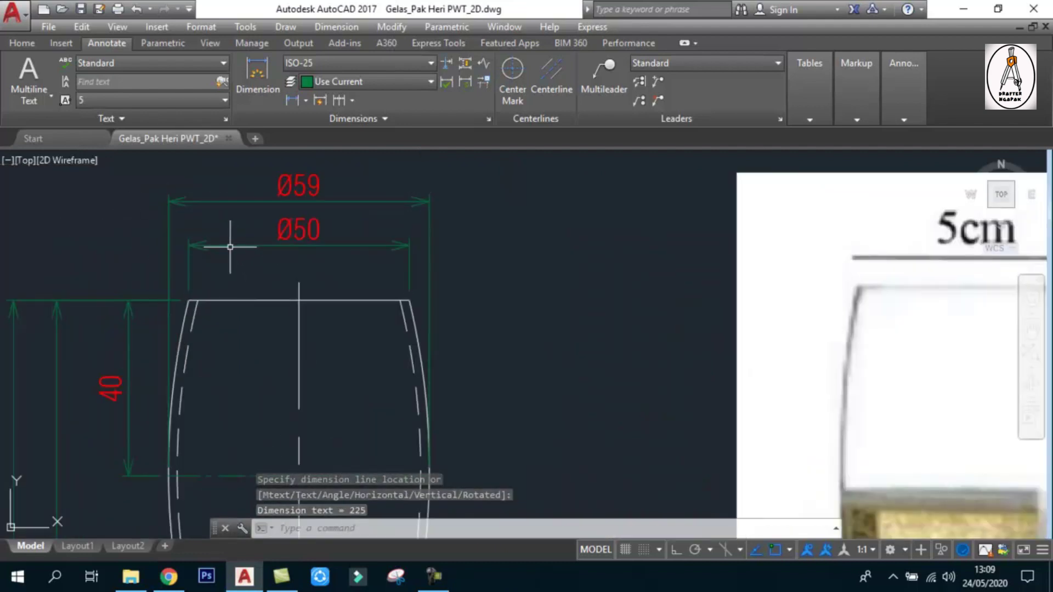
{"action": "scroll", "coordinate": [210, 240], "scroll_direction": "down", "scroll_amount": 2}
{"action": "scroll", "coordinate": [327, 234], "scroll_direction": "down", "scroll_amount": 3}
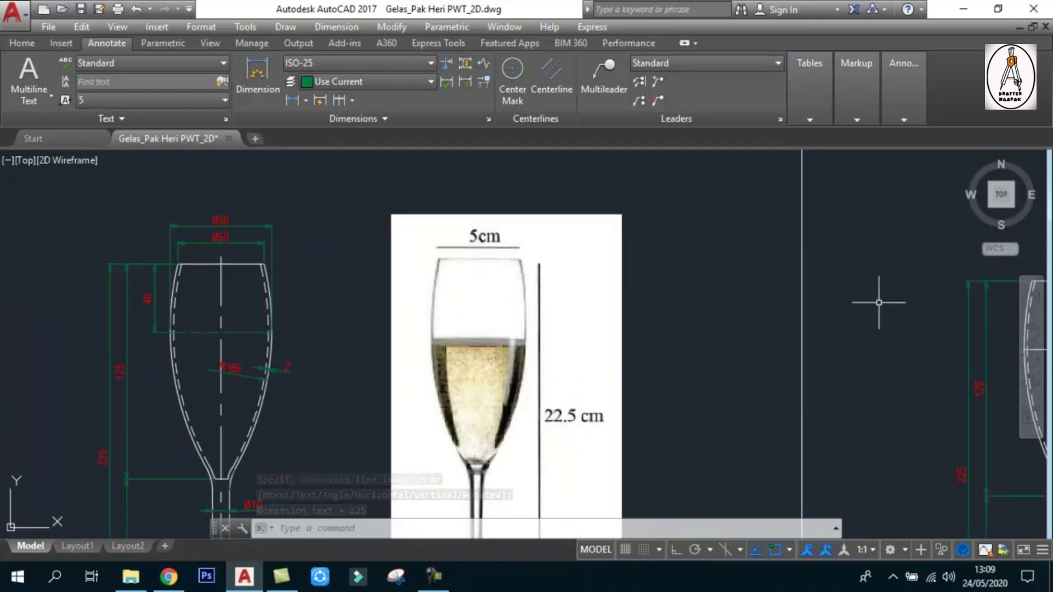
Add a 50 rim-width linear dimension across the top of the glass.
{"action": "middle_click_drag", "start_coordinate": [881, 299], "coordinate": [522, 284]}
{"action": "scroll", "coordinate": [646, 248], "scroll_direction": "up", "scroll_amount": 3}
{"action": "left_click", "coordinate": [287, 101]}
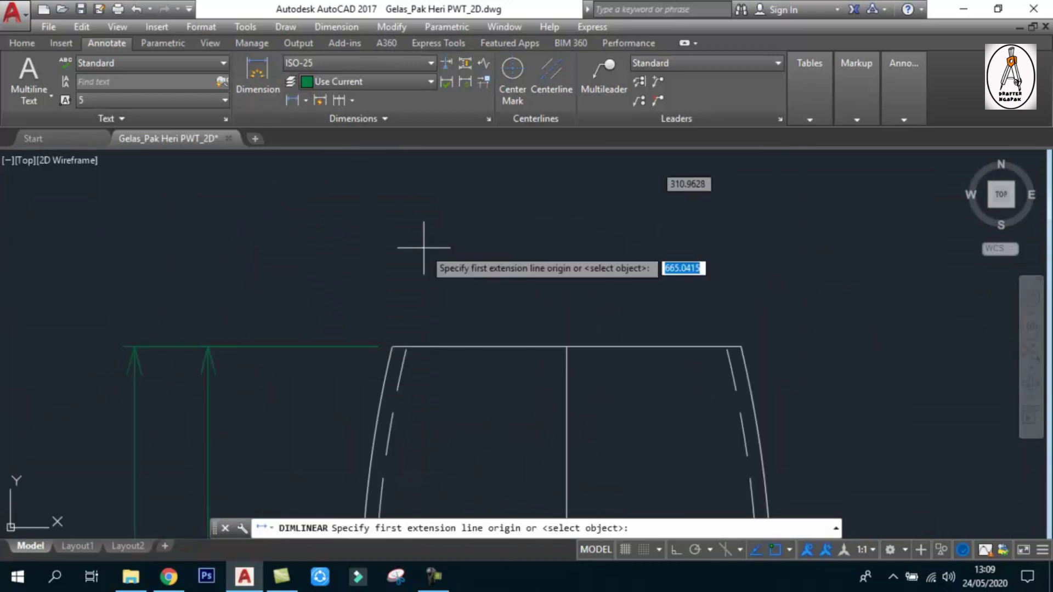
{"action": "left_click", "coordinate": [391, 346]}
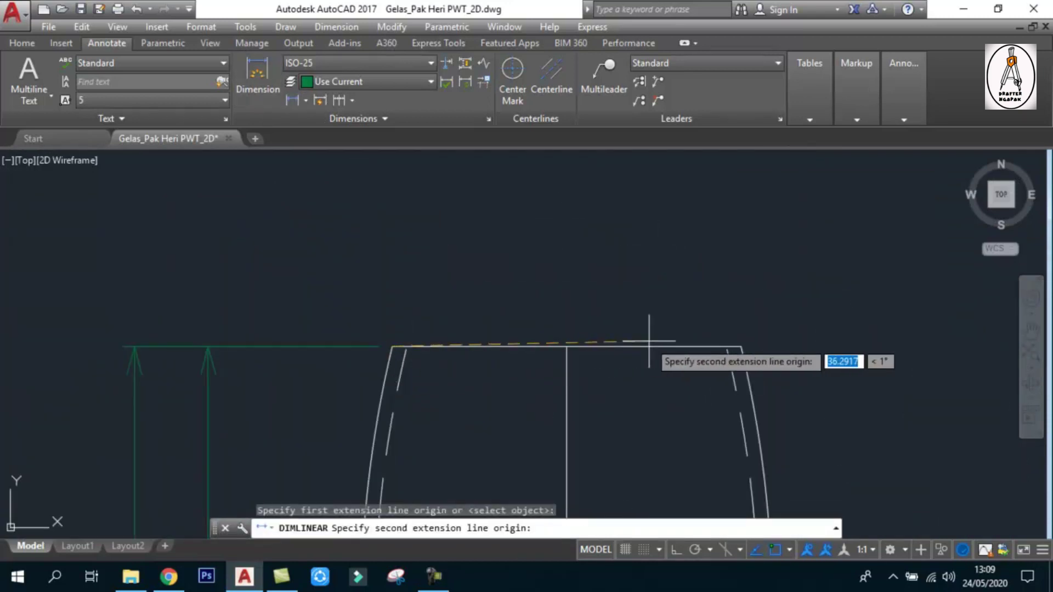
{"action": "left_click", "coordinate": [742, 347]}
{"action": "left_click", "coordinate": [681, 273]}
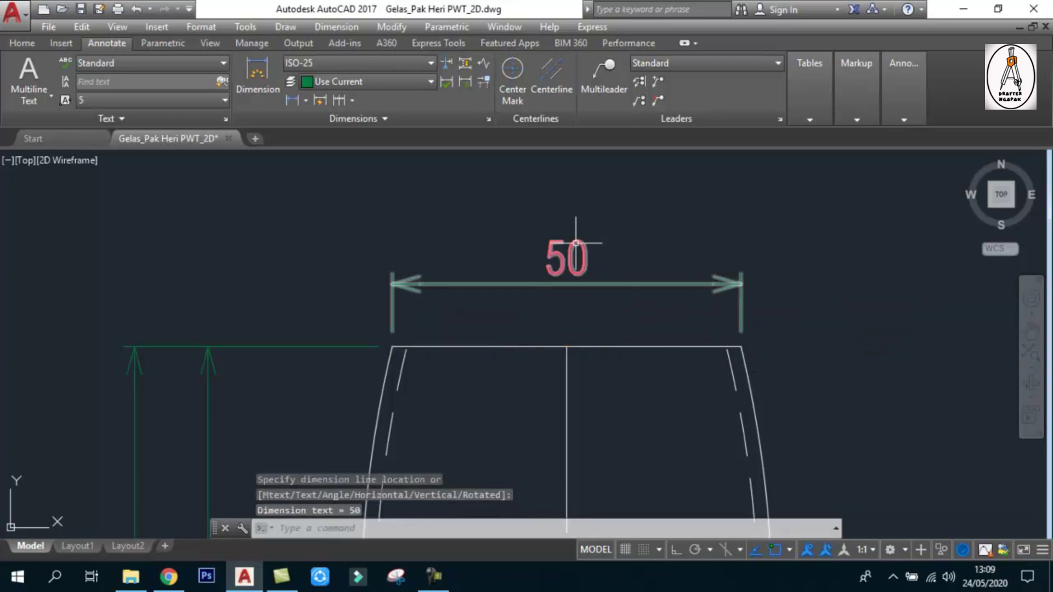
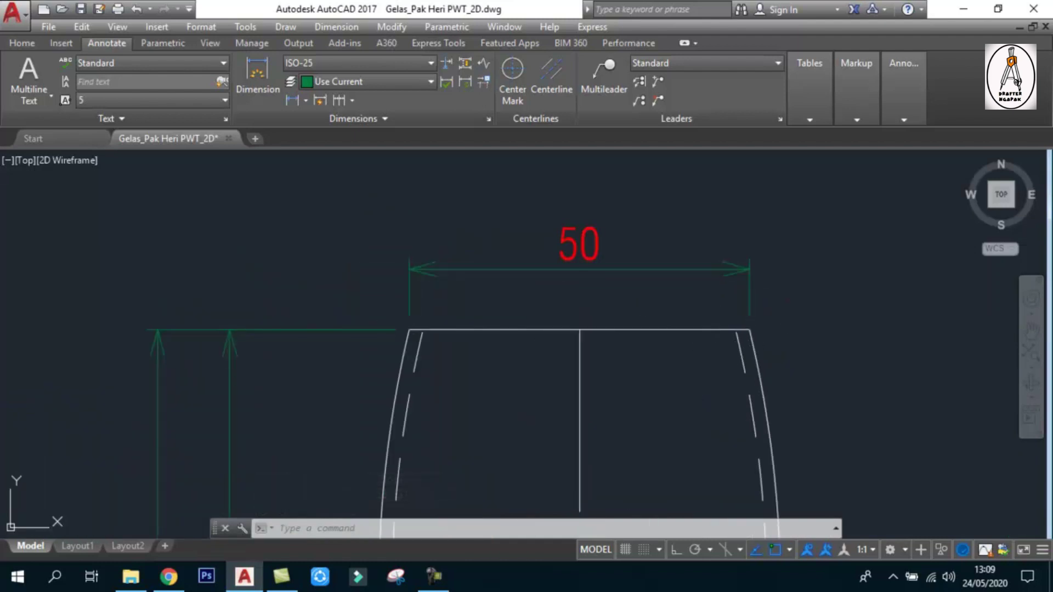
Insert the %%c diameter code before the rim width text so it reads Ø50.
{"action": "left_click", "coordinate": [579, 252]}
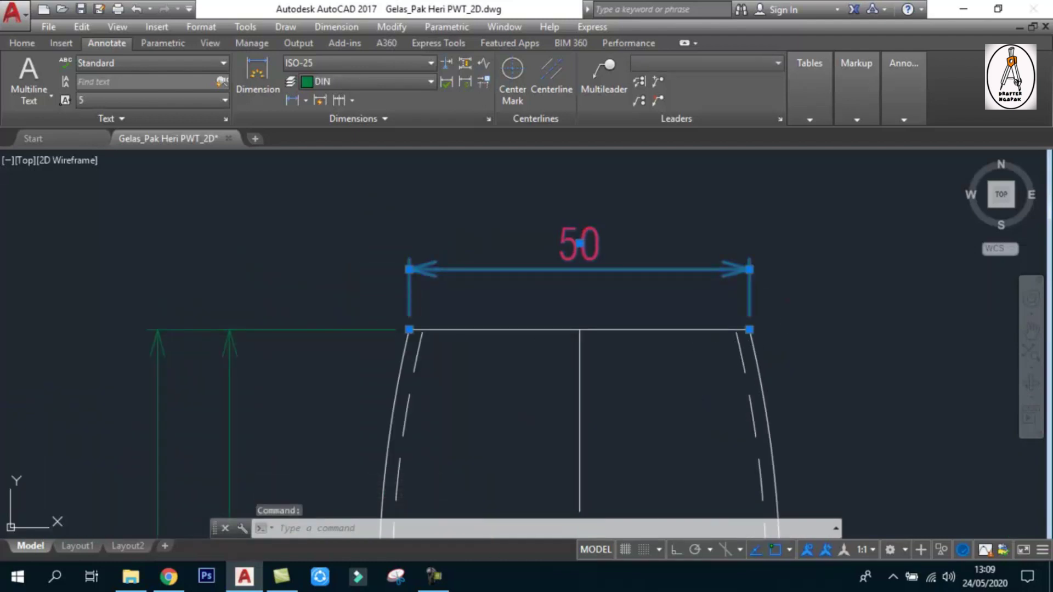
{"action": "double_click", "coordinate": [586, 235]}
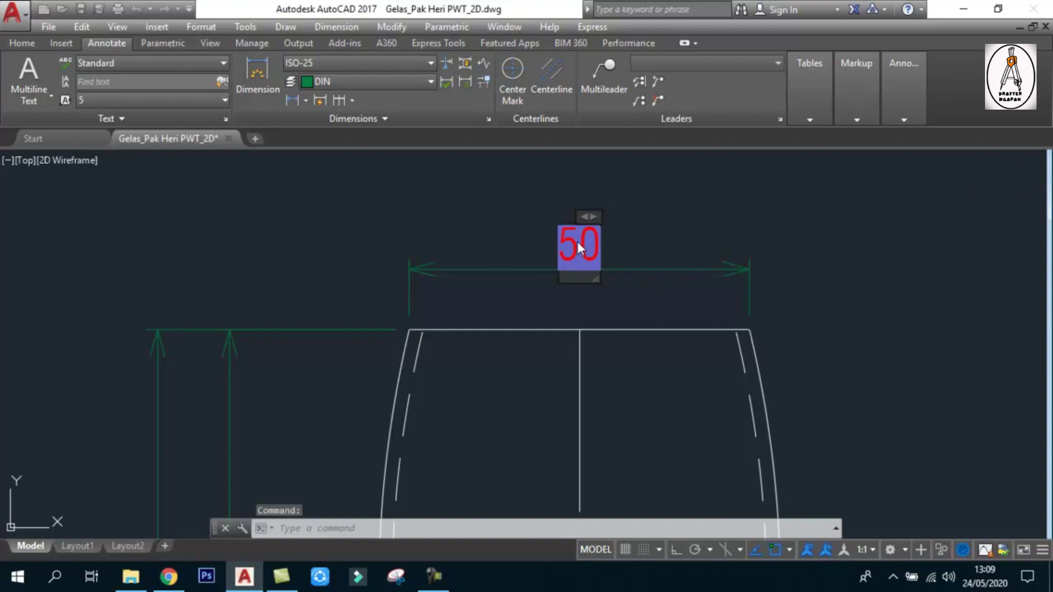
{"action": "scroll", "coordinate": [577, 241], "scroll_direction": "up", "scroll_amount": 2}
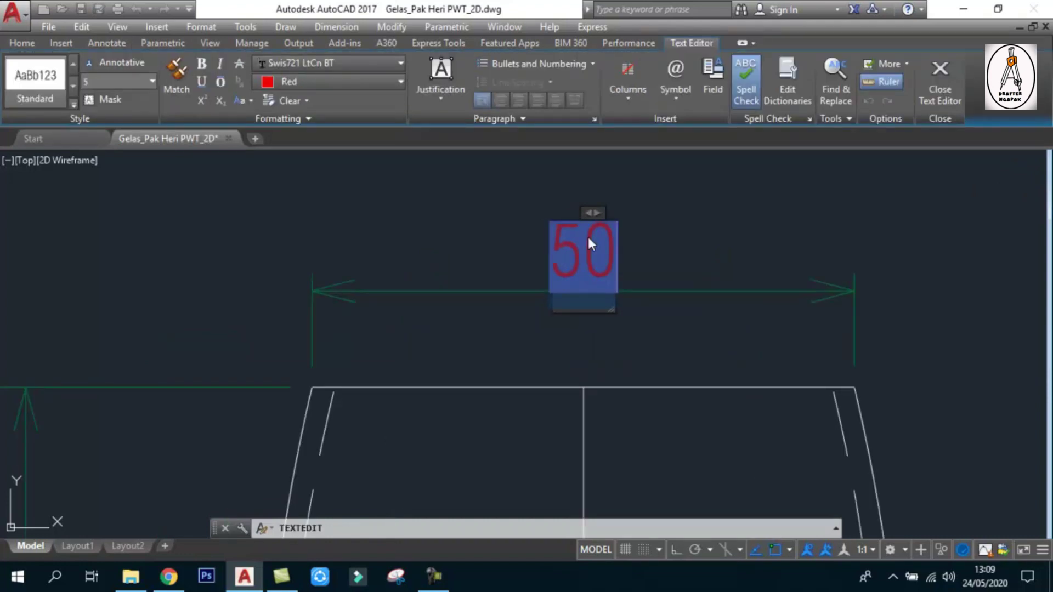
{"action": "left_click", "coordinate": [588, 236]}
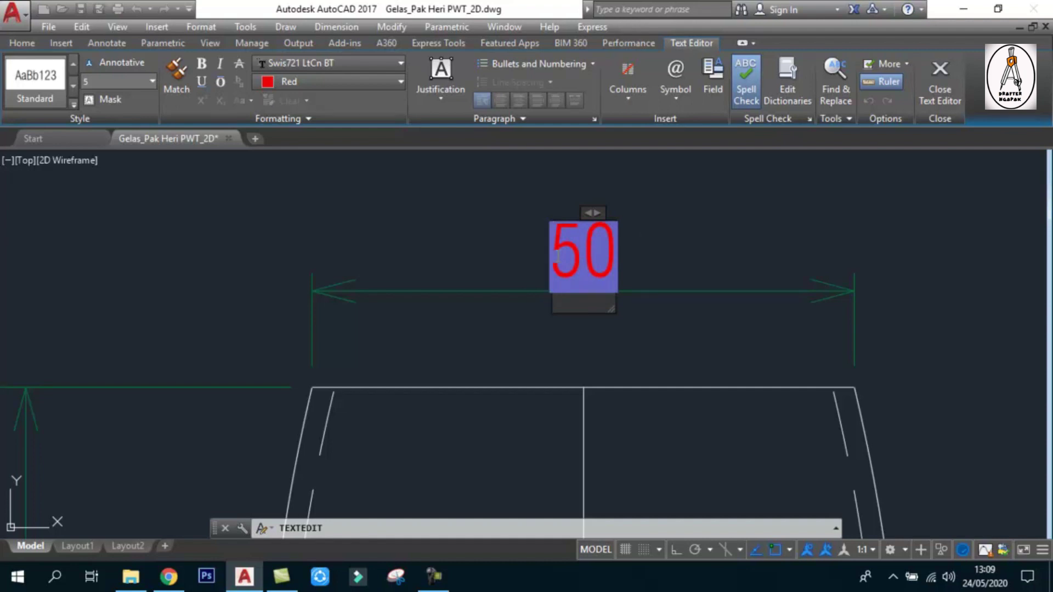
{"action": "type", "text": "%%c"}
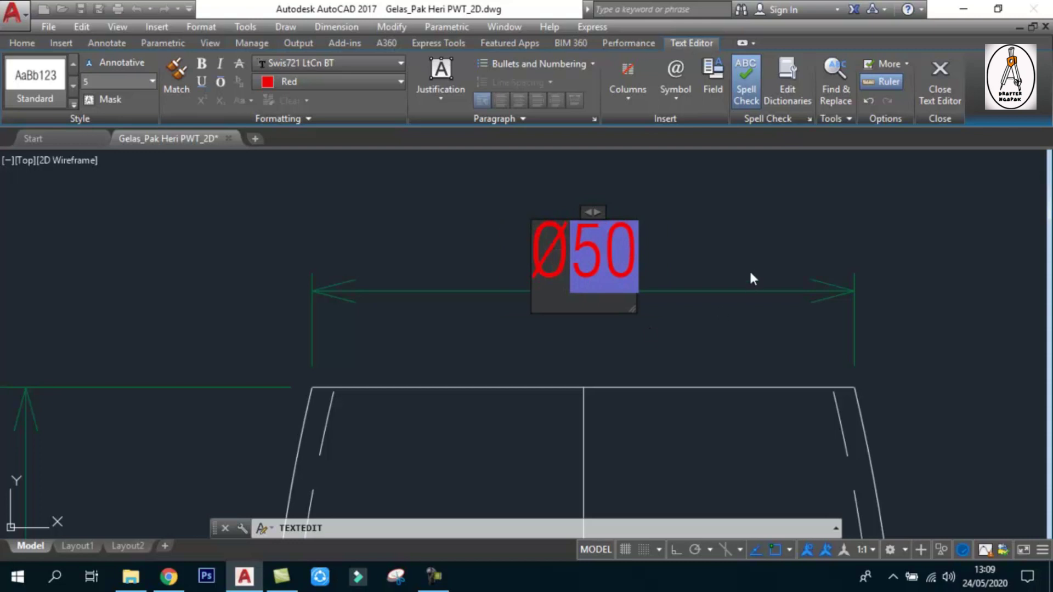
{"action": "left_click", "coordinate": [658, 265]}
{"action": "key", "text": "Escape"}
{"action": "scroll", "coordinate": [658, 242], "scroll_direction": "down", "scroll_amount": 3}
{"action": "scroll", "coordinate": [603, 258], "scroll_direction": "up", "scroll_amount": 4}
{"action": "scroll", "coordinate": [566, 296], "scroll_direction": "up", "scroll_amount": 2}
{"action": "scroll", "coordinate": [559, 301], "scroll_direction": "up", "scroll_amount": 1}
{"action": "scroll", "coordinate": [543, 307], "scroll_direction": "up", "scroll_amount": 2}
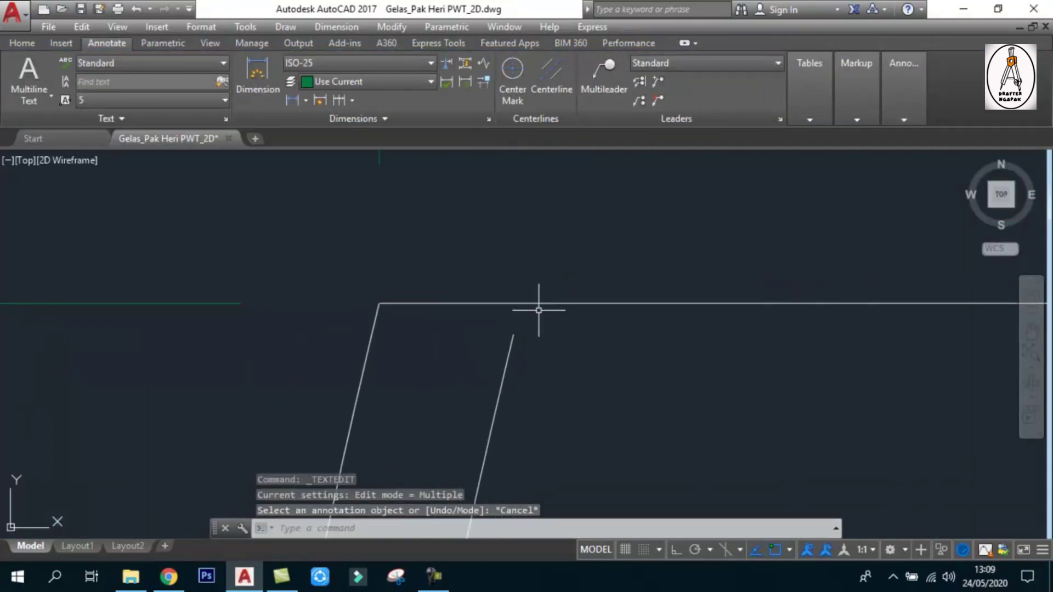
Extend the glass wall lines up to the top rim line using EXTEND.
{"action": "type", "text": "ex"}
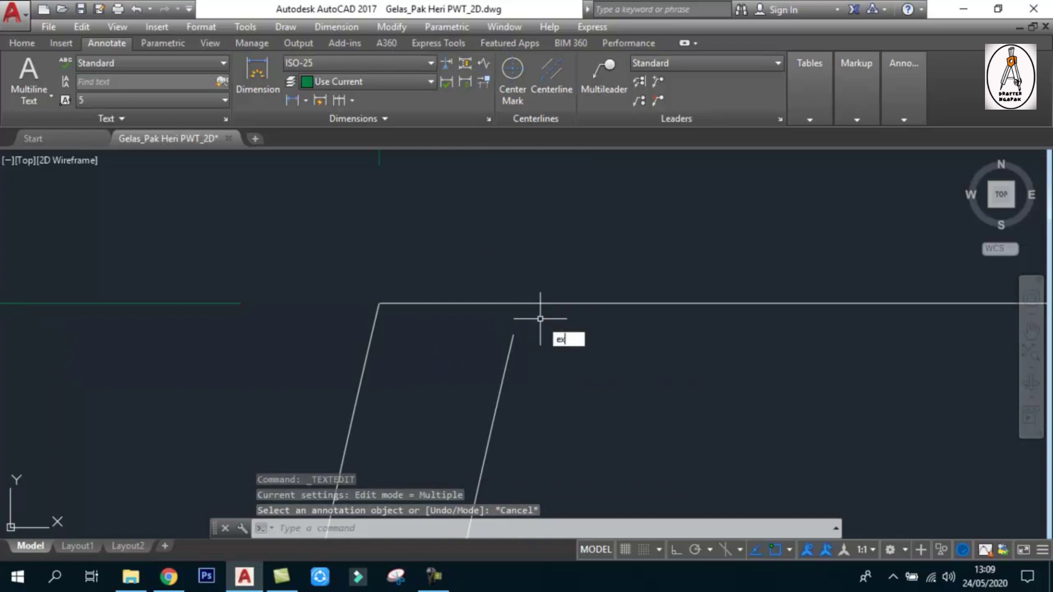
{"action": "key", "text": "Return"}
{"action": "left_click", "coordinate": [548, 308]}
{"action": "left_click", "coordinate": [532, 286]}
{"action": "key", "text": "Return"}
{"action": "left_click_drag", "start_coordinate": [526, 291], "coordinate": [494, 335]}
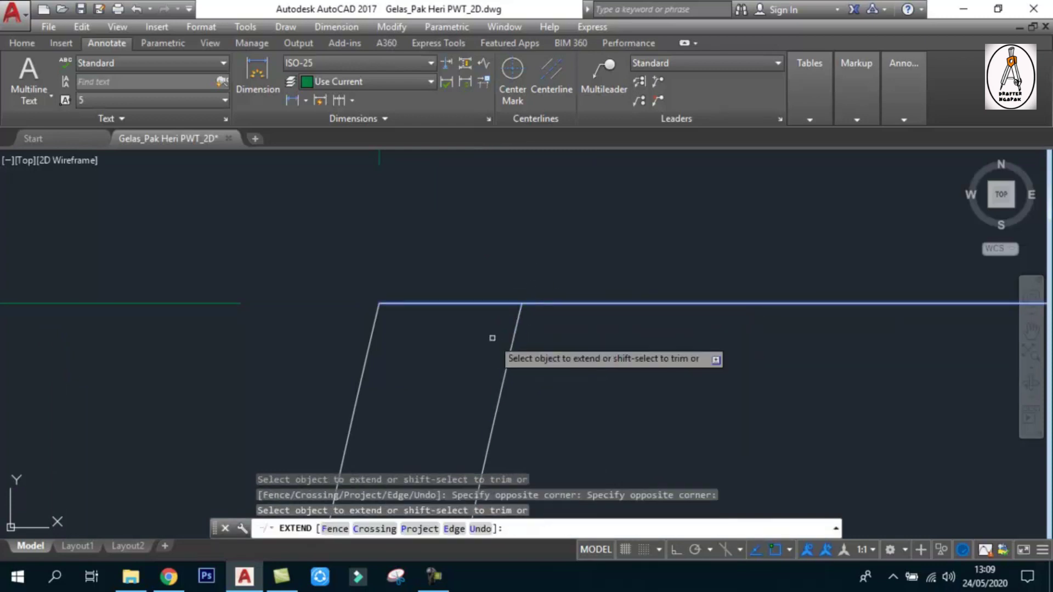
{"action": "key", "text": "Return"}
Retry the extend to the top line, then cancel it and pan over the glass top.
{"action": "scroll", "coordinate": [627, 352], "scroll_direction": "down", "scroll_amount": 3}
{"action": "scroll", "coordinate": [754, 340], "scroll_direction": "up", "scroll_amount": 3}
{"action": "key", "text": "Return"}
{"action": "key", "text": "Return"}
{"action": "left_click", "coordinate": [752, 281]}
{"action": "left_click", "coordinate": [799, 301]}
{"action": "key", "text": "Return"}
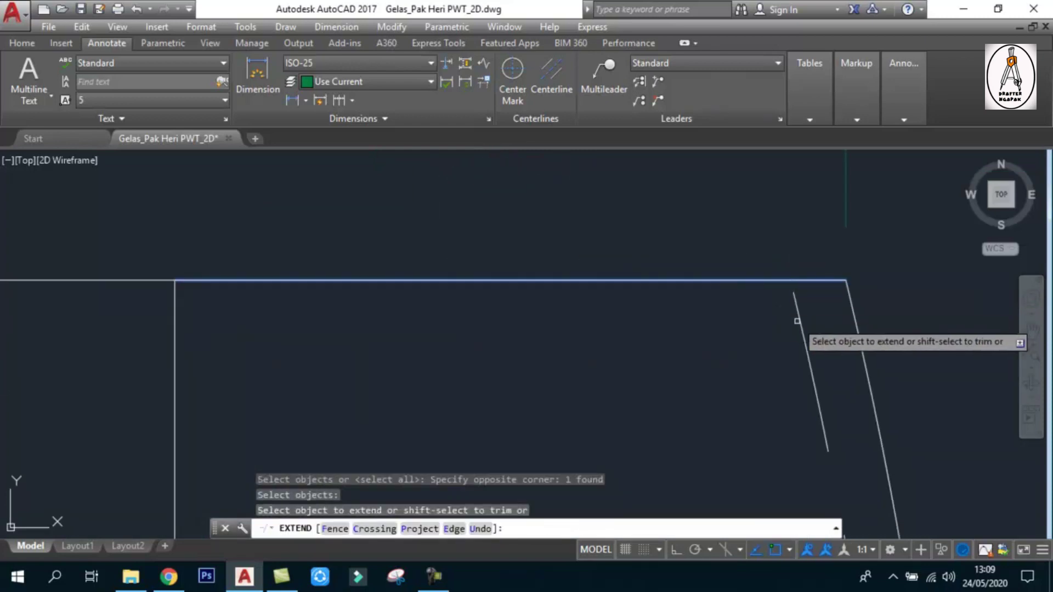
{"action": "scroll", "coordinate": [678, 239], "scroll_direction": "down", "scroll_amount": 3}
{"action": "key", "text": "Escape"}
{"action": "scroll", "coordinate": [678, 242], "scroll_direction": "down", "scroll_amount": 2}
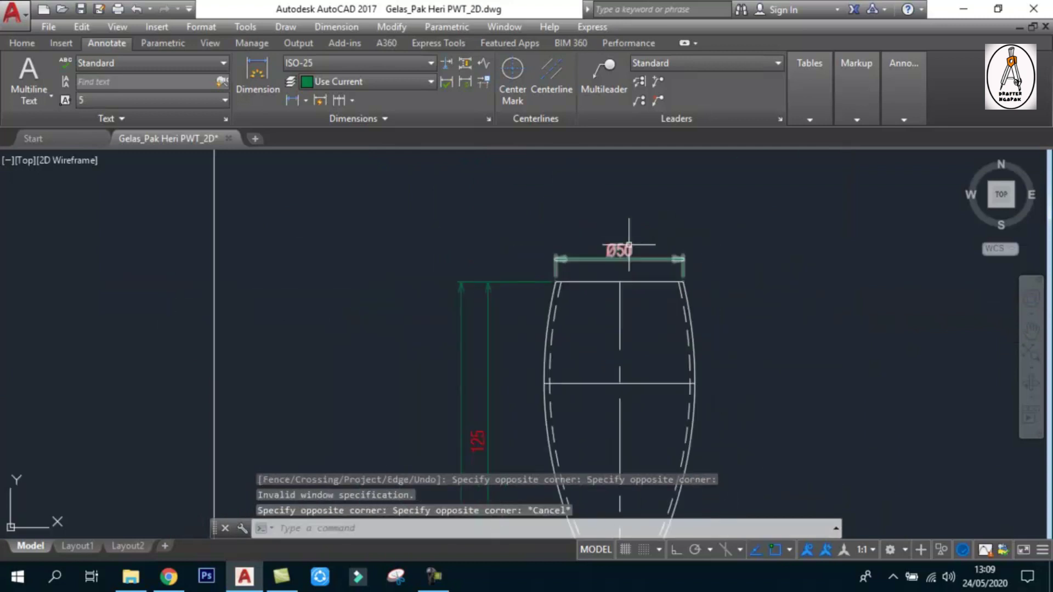
{"action": "scroll", "coordinate": [538, 299], "scroll_direction": "down", "scroll_amount": 4}
{"action": "scroll", "coordinate": [371, 300], "scroll_direction": "up", "scroll_amount": 3}
{"action": "scroll", "coordinate": [372, 299], "scroll_direction": "up", "scroll_amount": 5}
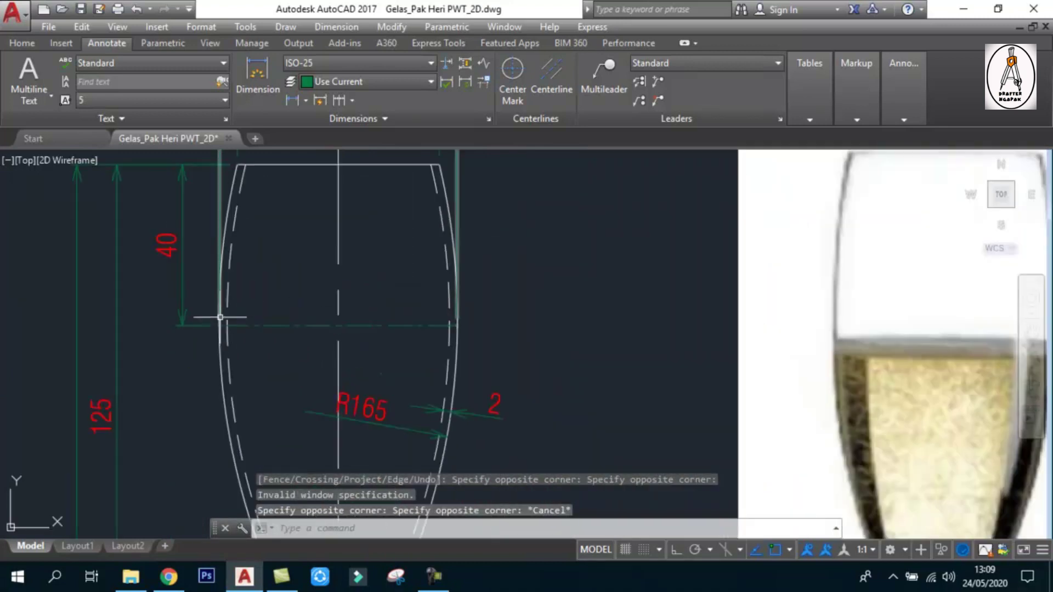
{"action": "scroll", "coordinate": [212, 312], "scroll_direction": "down", "scroll_amount": 2}
{"action": "middle_click_drag", "start_coordinate": [254, 393], "coordinate": [249, 404]}
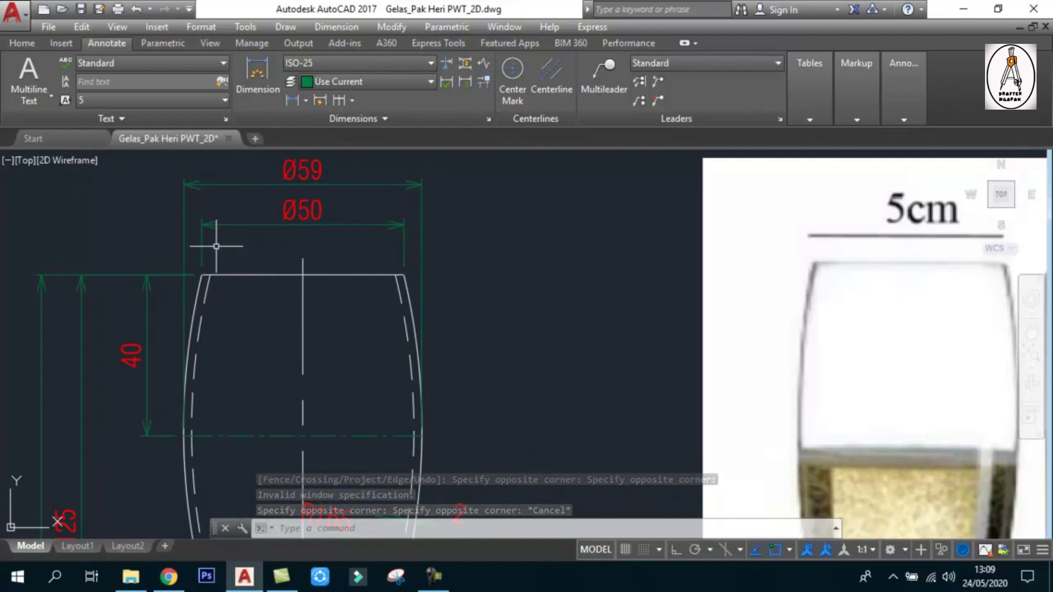
{"action": "scroll", "coordinate": [216, 235], "scroll_direction": "down", "scroll_amount": 2}
{"action": "scroll", "coordinate": [154, 280], "scroll_direction": "down", "scroll_amount": 3}
{"action": "scroll", "coordinate": [501, 285], "scroll_direction": "up", "scroll_amount": 5}
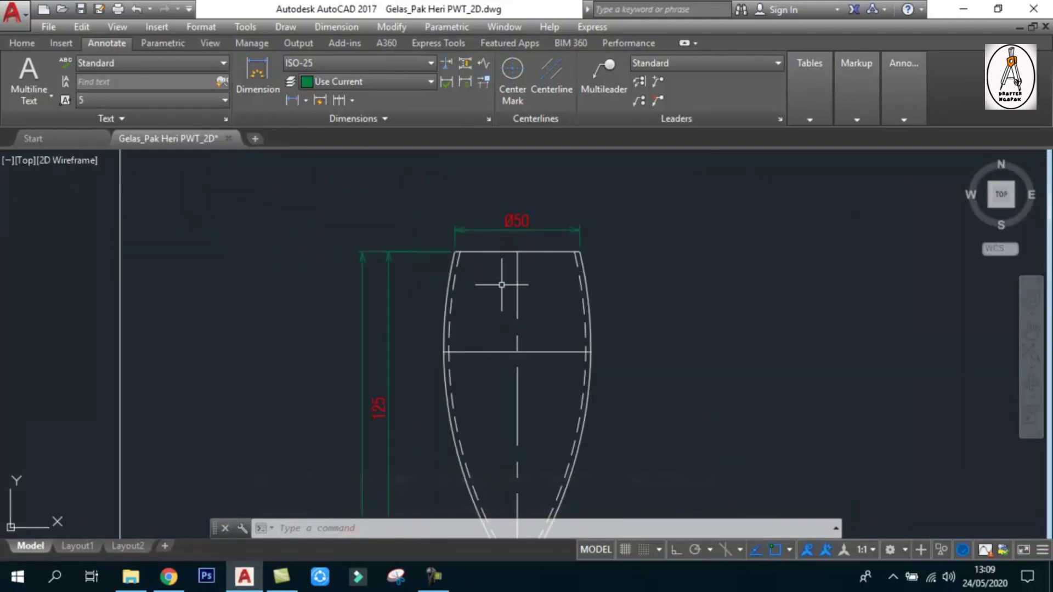
Add a 59 horizontal linear dimension across the bowl, placed above Ø50.
{"action": "left_click", "coordinate": [305, 100]}
{"action": "scroll", "coordinate": [432, 357], "scroll_direction": "up", "scroll_amount": 3}
{"action": "scroll", "coordinate": [470, 328], "scroll_direction": "up", "scroll_amount": 2}
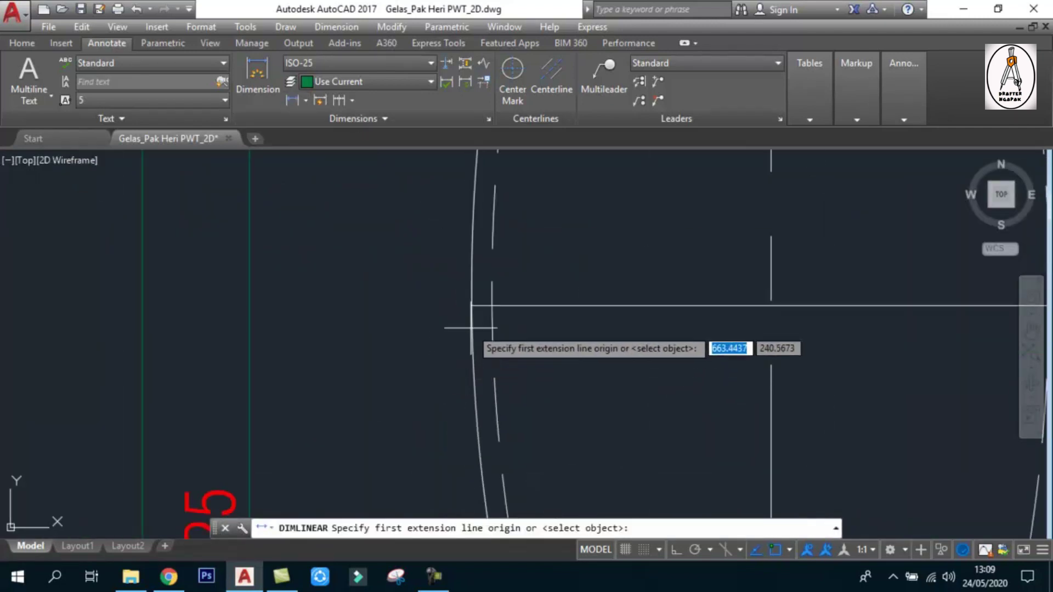
{"action": "left_click", "coordinate": [472, 306]}
{"action": "scroll", "coordinate": [470, 305], "scroll_direction": "down", "scroll_amount": 3}
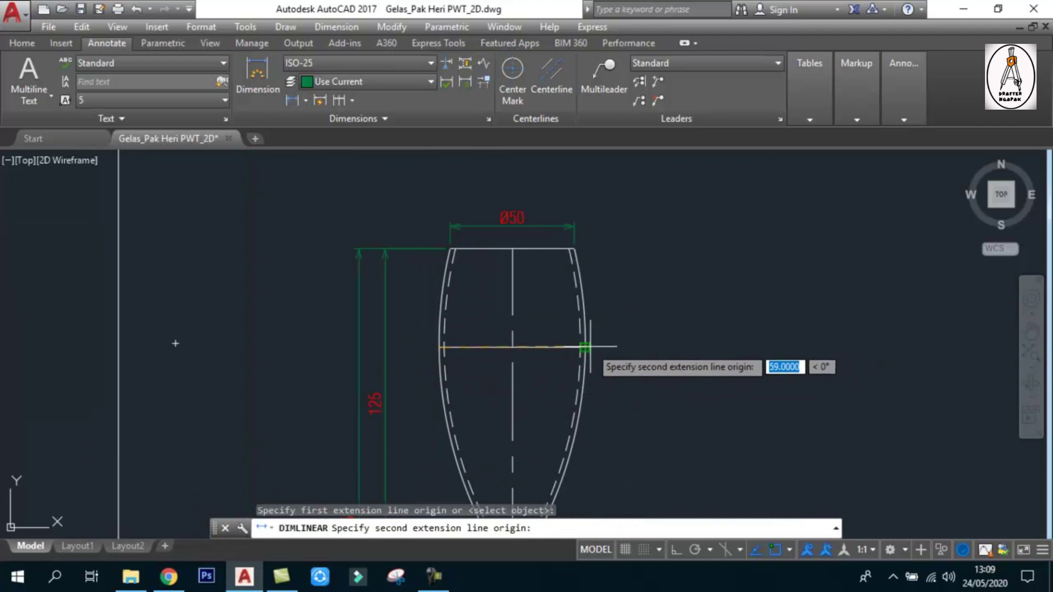
{"action": "left_click", "coordinate": [584, 347]}
{"action": "left_click", "coordinate": [571, 197]}
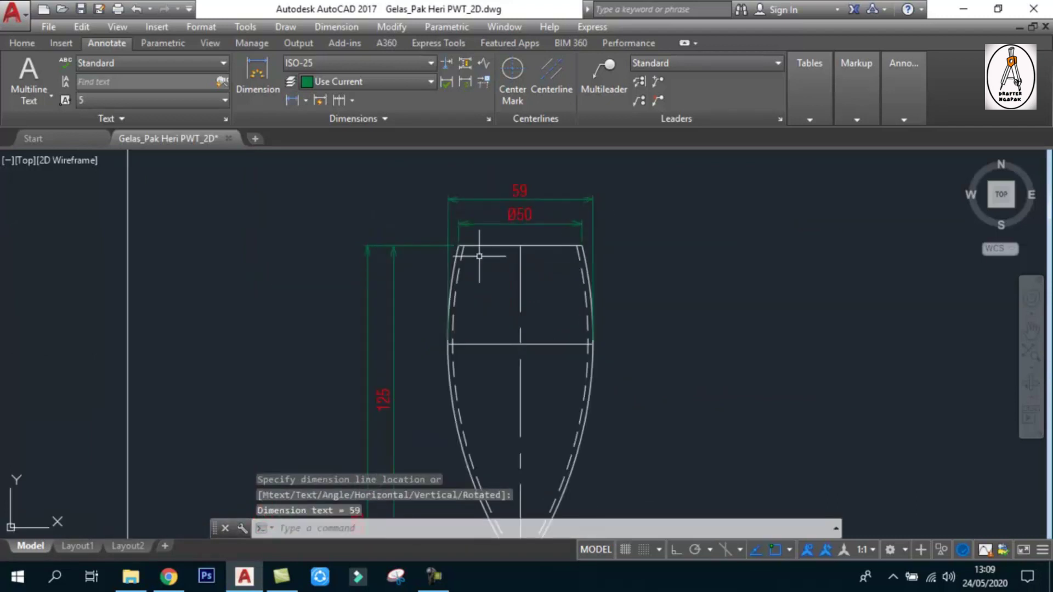
{"action": "scroll", "coordinate": [479, 257], "scroll_direction": "up", "scroll_amount": 3}
Add a 40 vertical dimension from the rim corner to the bowl's widest line.
{"action": "key", "text": "Return"}
{"action": "left_click", "coordinate": [401, 223]}
{"action": "scroll", "coordinate": [460, 239], "scroll_direction": "down", "scroll_amount": 2}
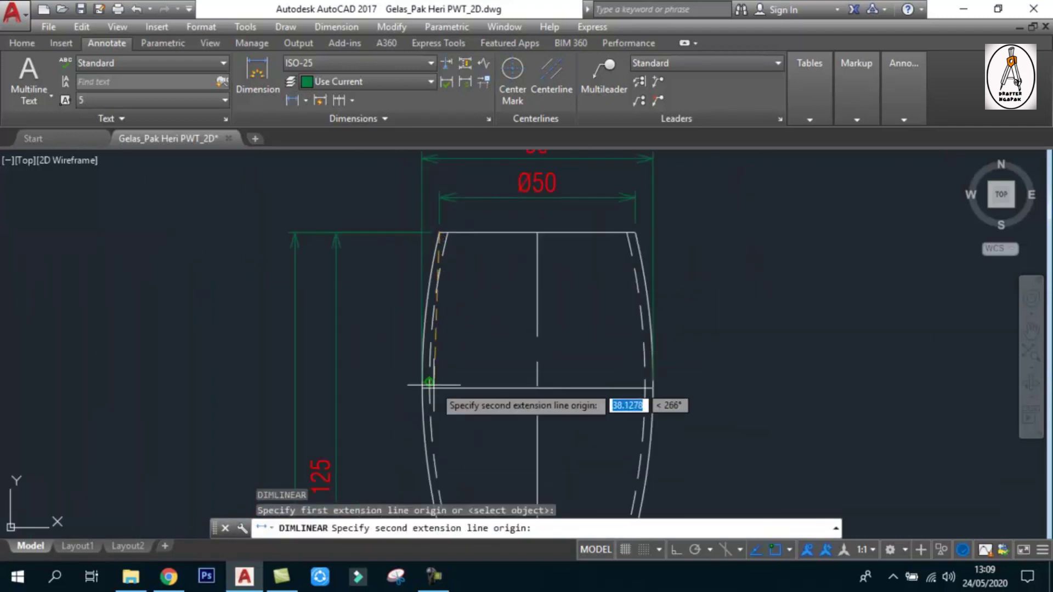
{"action": "left_click", "coordinate": [430, 386]}
{"action": "left_click", "coordinate": [385, 319]}
{"action": "scroll", "coordinate": [522, 272], "scroll_direction": "down", "scroll_amount": 4}
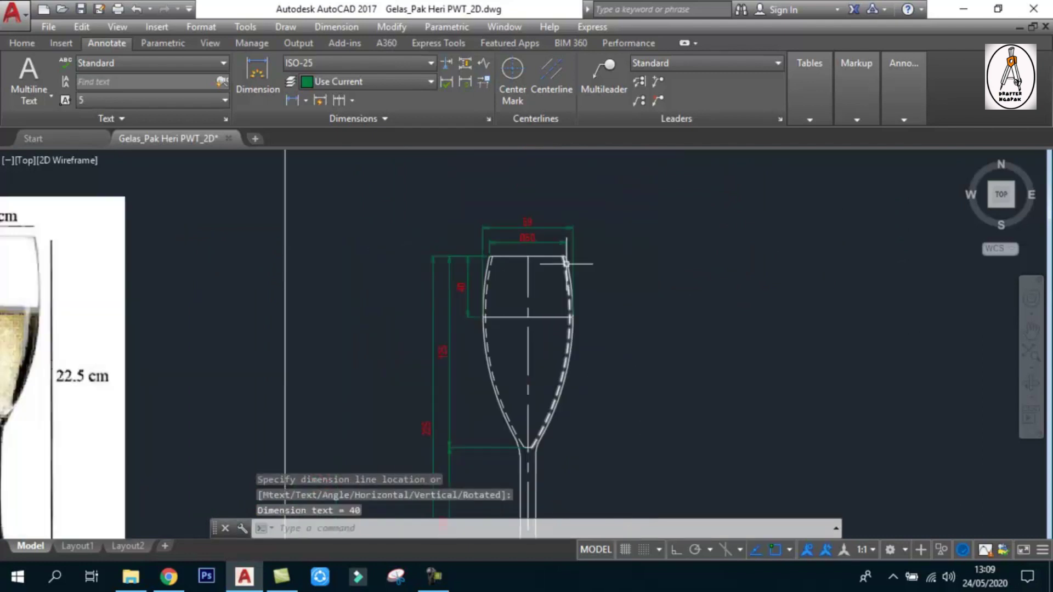
{"action": "scroll", "coordinate": [490, 270], "scroll_direction": "down", "scroll_amount": 2}
{"action": "scroll", "coordinate": [477, 269], "scroll_direction": "down", "scroll_amount": 2}
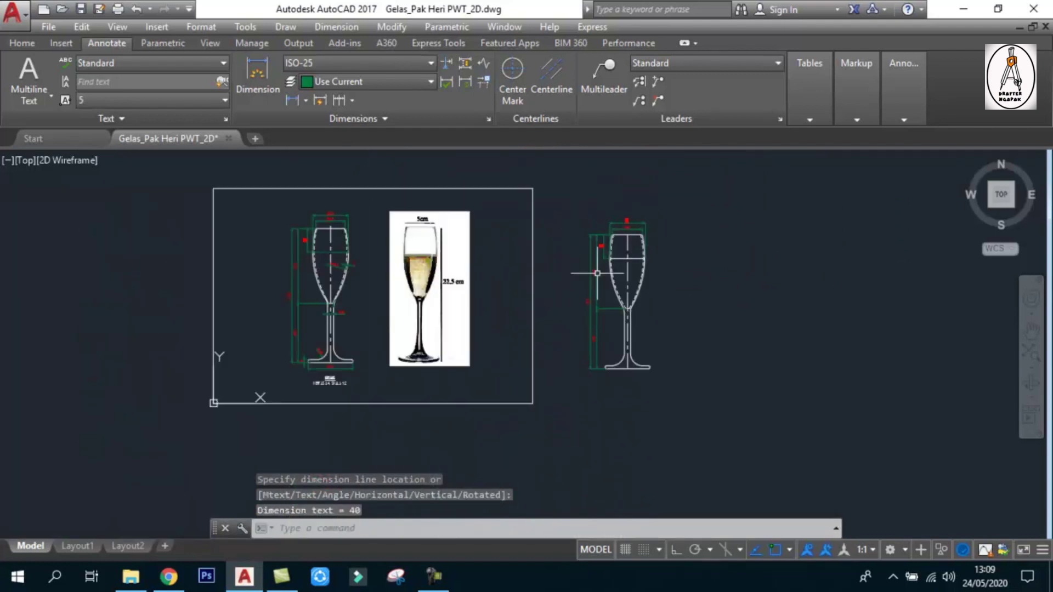
{"action": "scroll", "coordinate": [460, 267], "scroll_direction": "up", "scroll_amount": 1}
{"action": "scroll", "coordinate": [395, 266], "scroll_direction": "up", "scroll_amount": 2}
{"action": "scroll", "coordinate": [296, 272], "scroll_direction": "up", "scroll_amount": 4}
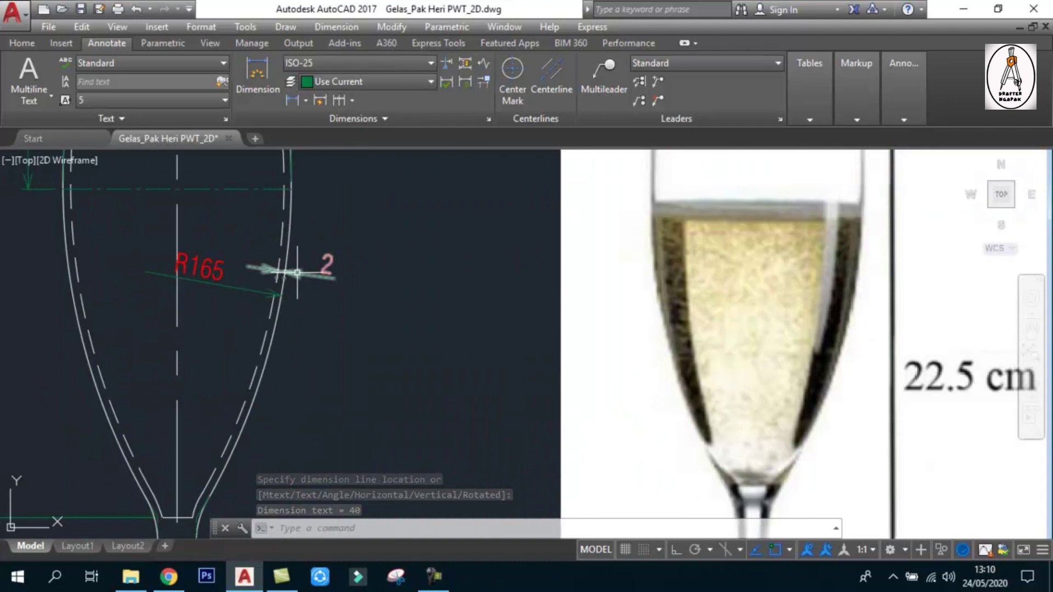
{"action": "scroll", "coordinate": [329, 277], "scroll_direction": "down", "scroll_amount": 5}
{"action": "scroll", "coordinate": [511, 312], "scroll_direction": "up", "scroll_amount": 2}
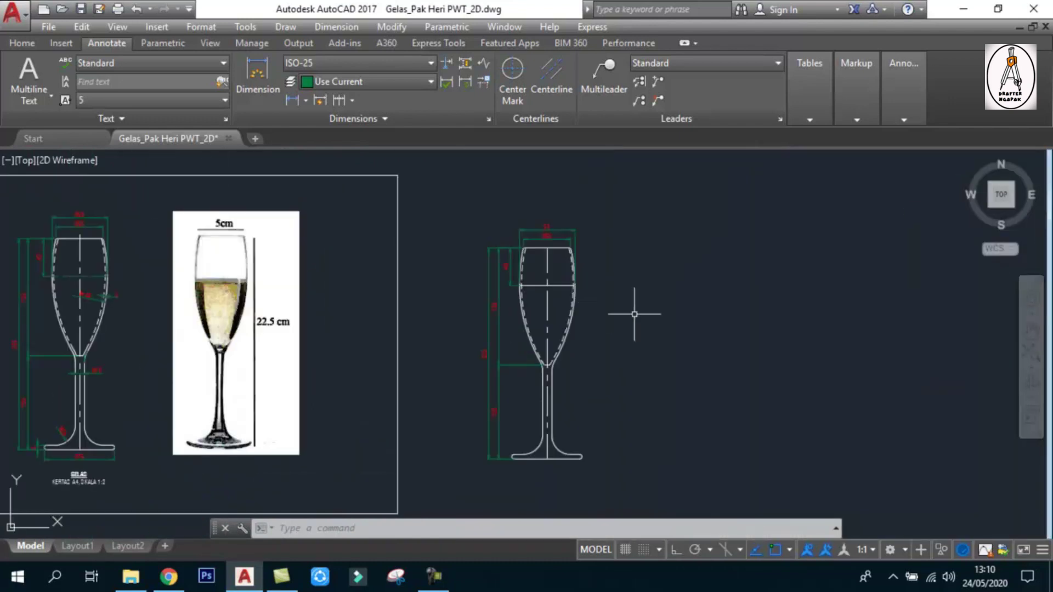
{"action": "scroll", "coordinate": [629, 309], "scroll_direction": "up", "scroll_amount": 3}
{"action": "left_click", "coordinate": [306, 101]}
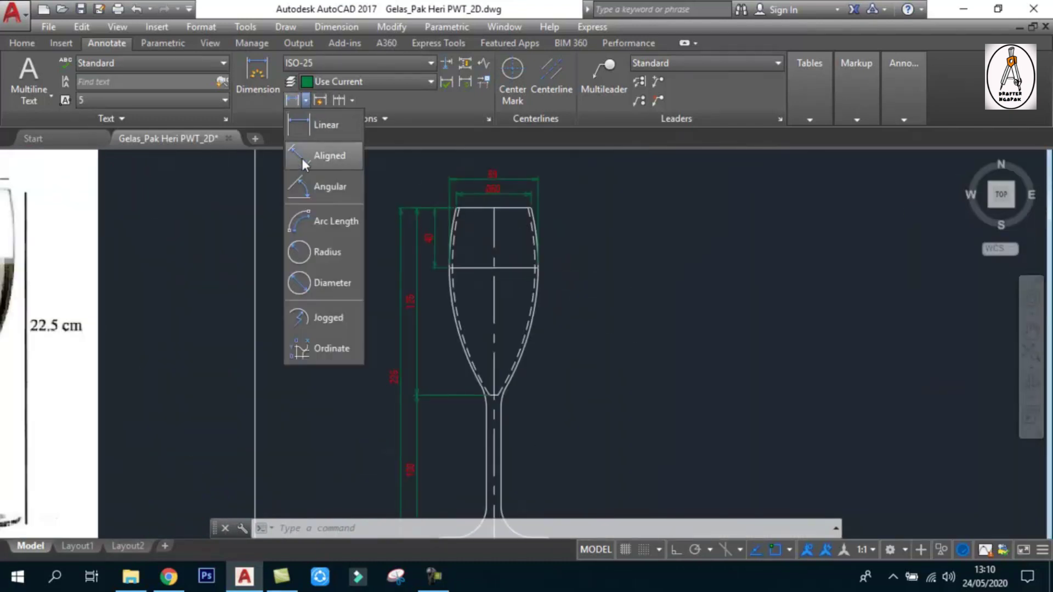
Add an aligned 2 wall-thickness dimension across the glass wall.
{"action": "left_click", "coordinate": [301, 157]}
{"action": "scroll", "coordinate": [524, 304], "scroll_direction": "up", "scroll_amount": 5}
{"action": "left_click", "coordinate": [538, 330]}
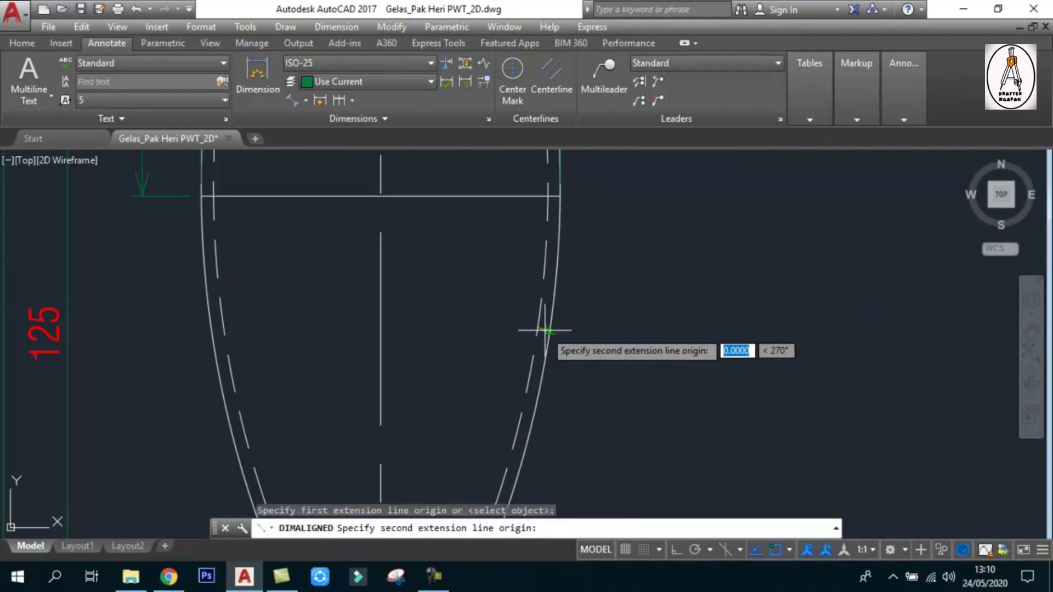
{"action": "left_click", "coordinate": [570, 305]}
{"action": "scroll", "coordinate": [667, 302], "scroll_direction": "down", "scroll_amount": 4}
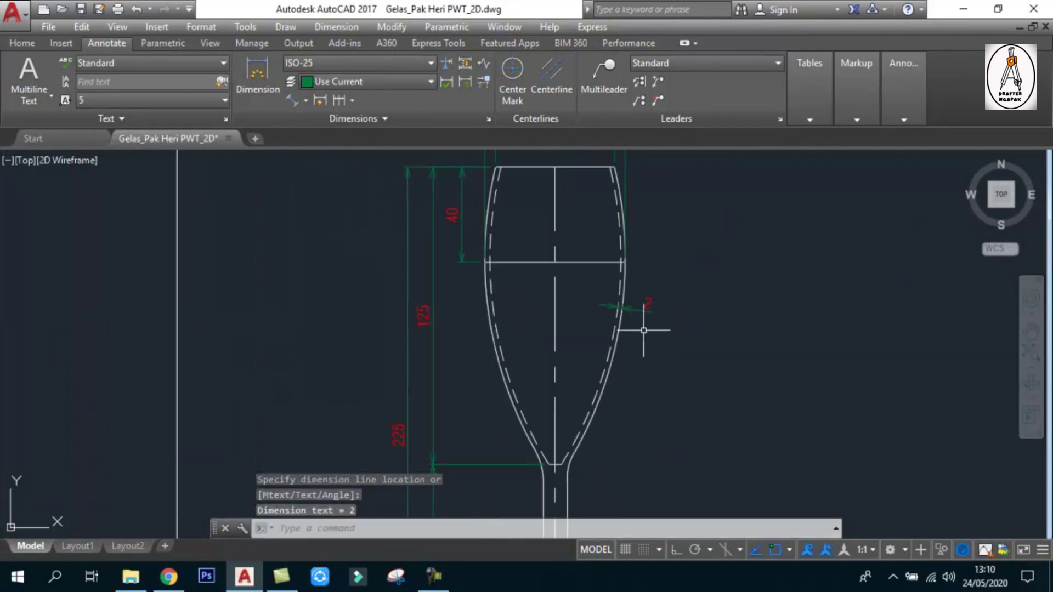
{"action": "scroll", "coordinate": [465, 191], "scroll_direction": "down", "scroll_amount": 5}
{"action": "scroll", "coordinate": [491, 274], "scroll_direction": "up", "scroll_amount": 3}
{"action": "scroll", "coordinate": [421, 254], "scroll_direction": "up", "scroll_amount": 5}
{"action": "scroll", "coordinate": [421, 255], "scroll_direction": "down", "scroll_amount": 5}
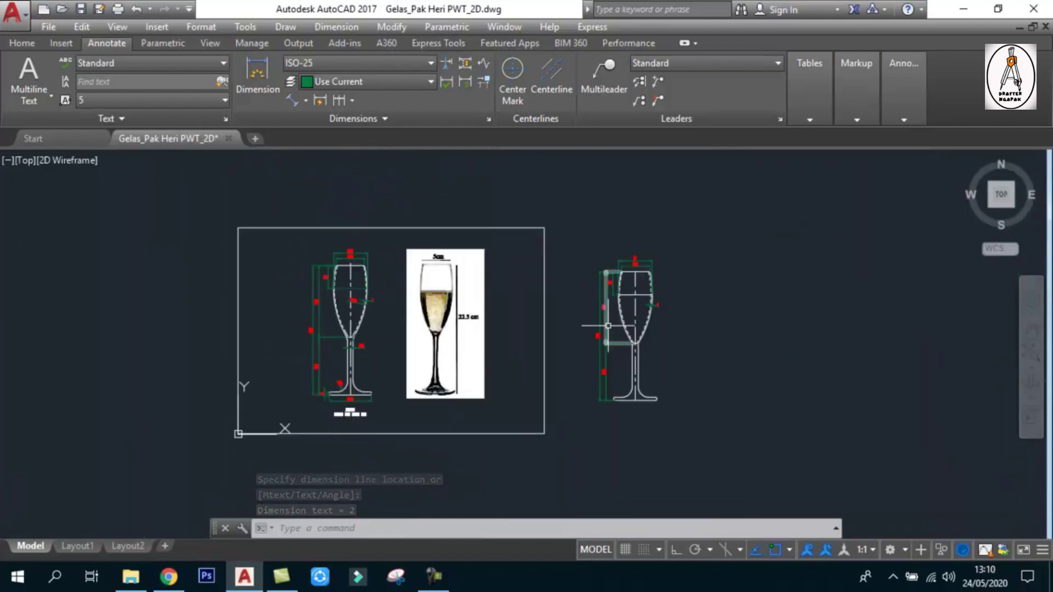
{"action": "scroll", "coordinate": [641, 283], "scroll_direction": "up", "scroll_amount": 3}
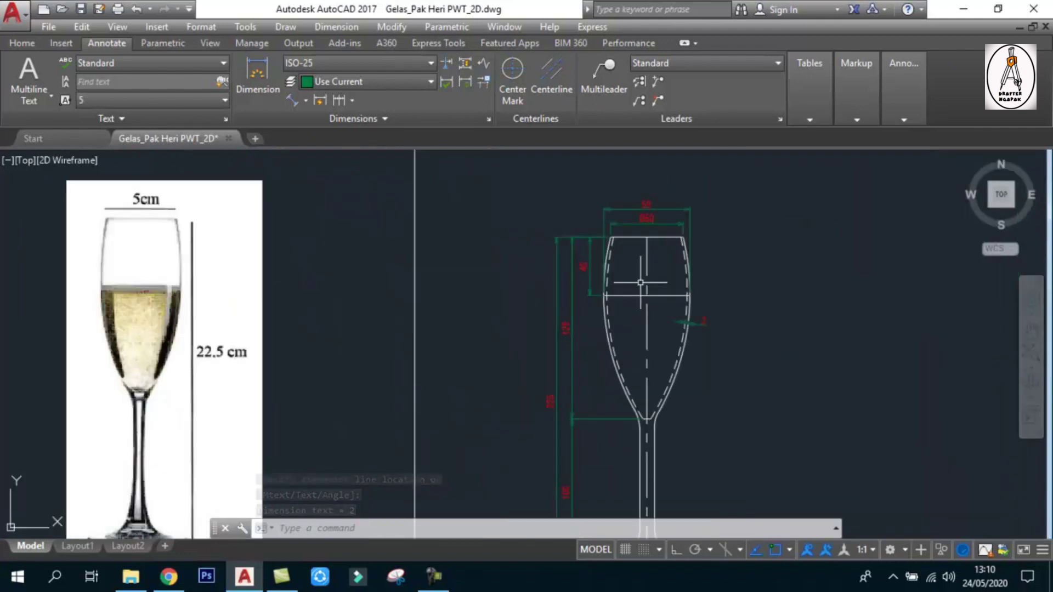
Add an R165.4 radius dimension to the bowl's curved side.
{"action": "left_click", "coordinate": [307, 100]}
{"action": "left_click", "coordinate": [326, 252]}
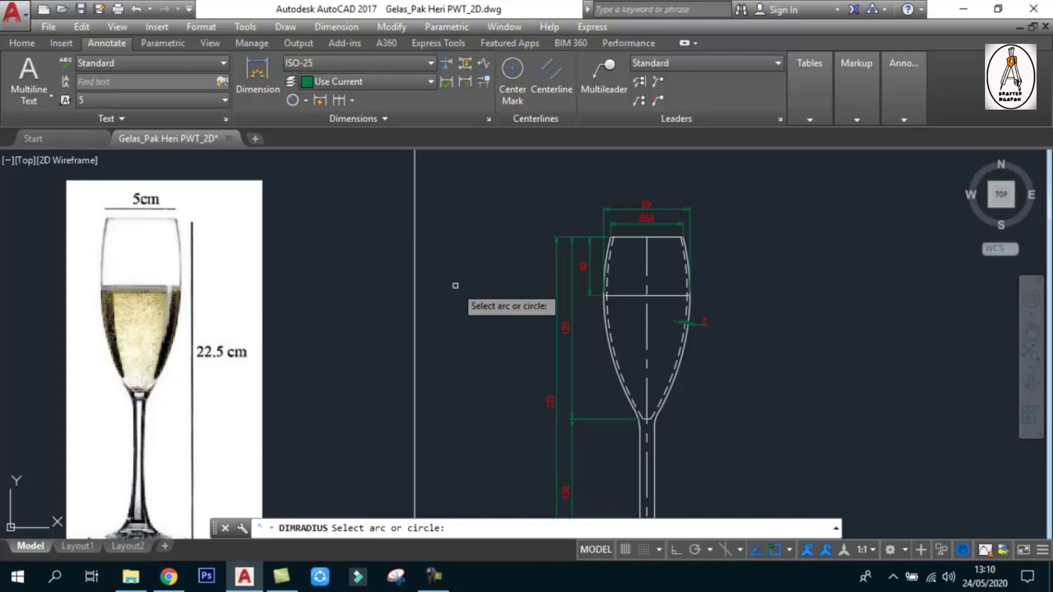
{"action": "scroll", "coordinate": [642, 357], "scroll_direction": "up", "scroll_amount": 4}
{"action": "left_click", "coordinate": [684, 343]}
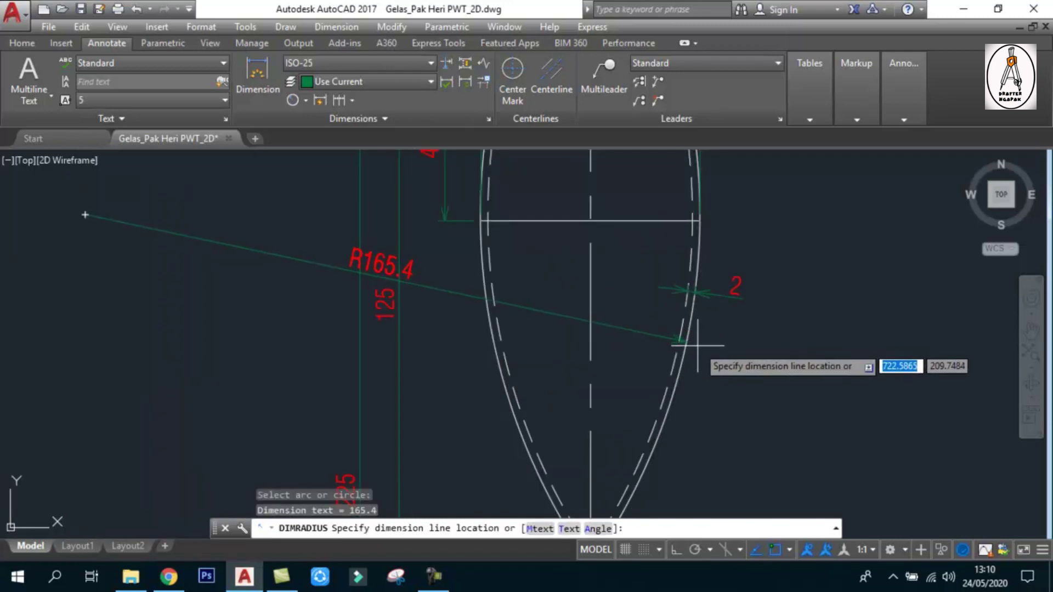
{"action": "left_click", "coordinate": [694, 345]}
{"action": "scroll", "coordinate": [768, 325], "scroll_direction": "down", "scroll_amount": 5}
{"action": "scroll", "coordinate": [677, 321], "scroll_direction": "up", "scroll_amount": 5}
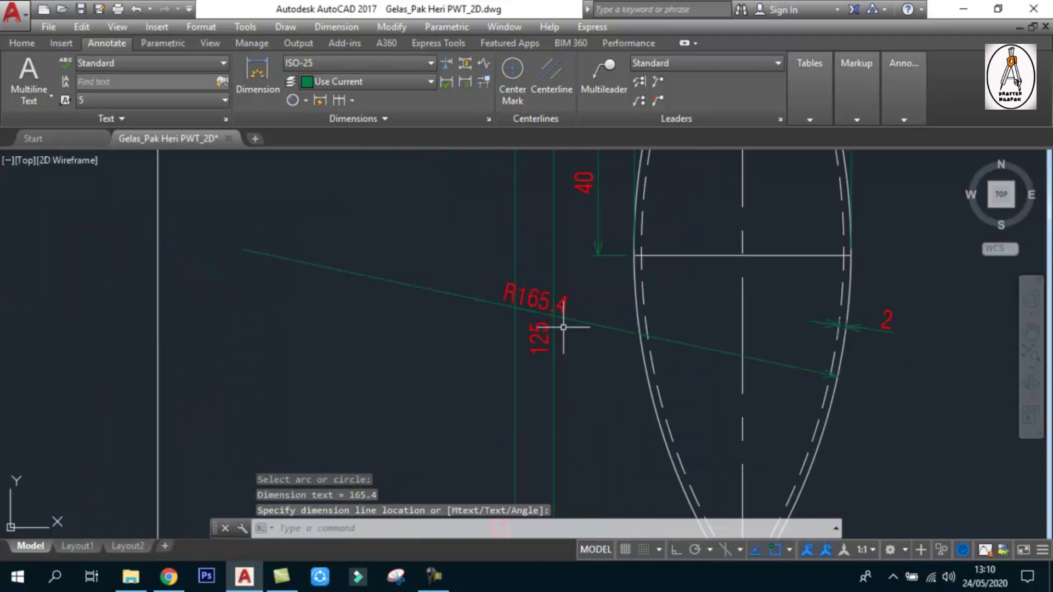
Explode the R165.4 radius leader into plain lines.
{"action": "left_click", "coordinate": [375, 267]}
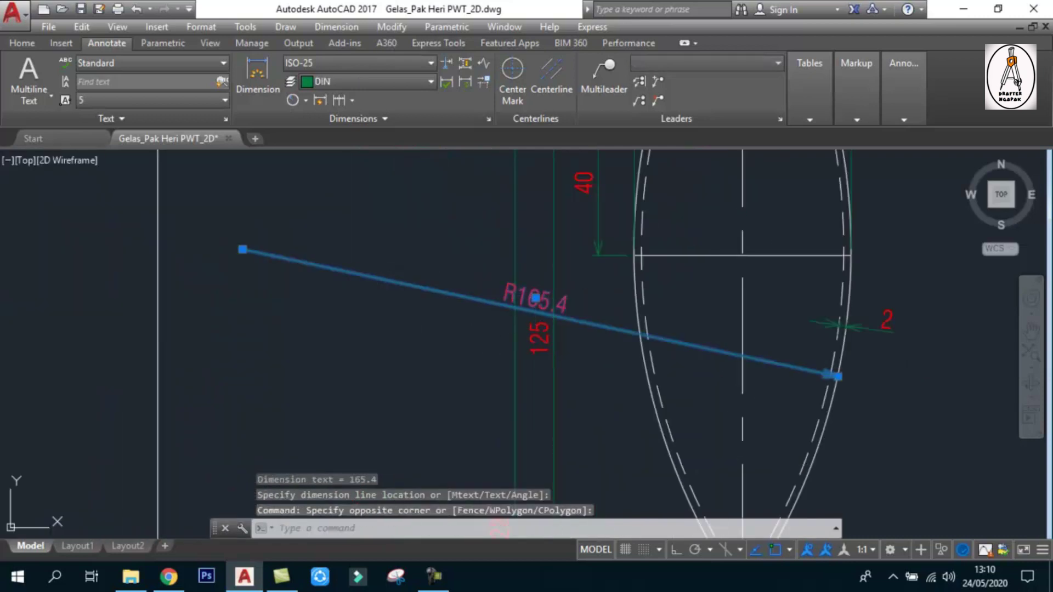
{"action": "left_click", "coordinate": [536, 298]}
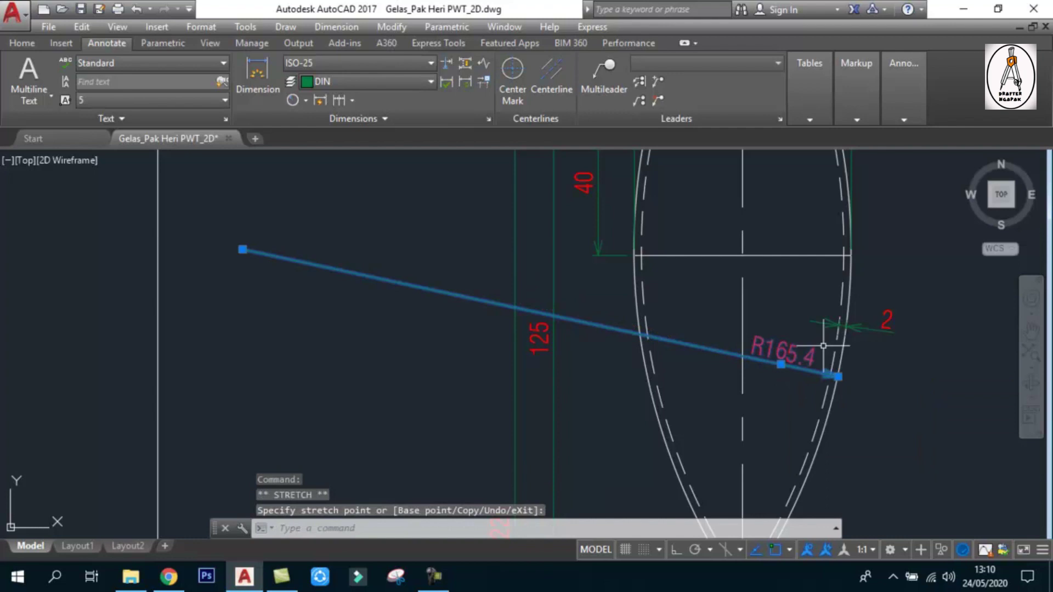
{"action": "key", "text": "Escape"}
{"action": "key", "text": "Escape"}
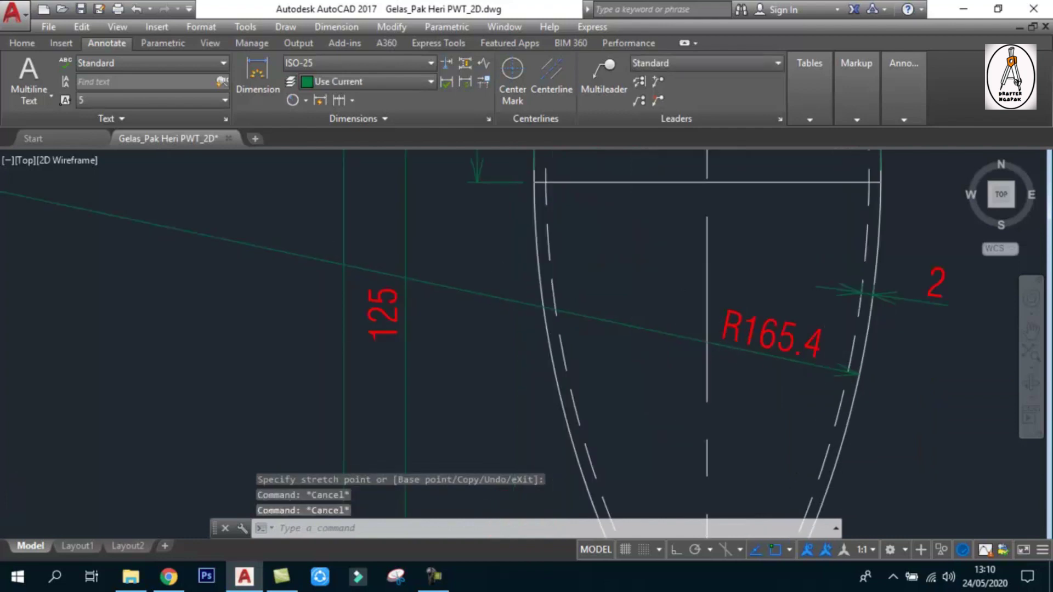
{"action": "scroll", "coordinate": [799, 380], "scroll_direction": "up", "scroll_amount": 2}
{"action": "type", "text": "tr"}
{"action": "key", "text": "Return"}
{"action": "key", "text": "Escape"}
{"action": "key", "text": "Escape"}
{"action": "key", "text": "Escape"}
{"action": "left_click", "coordinate": [759, 343]}
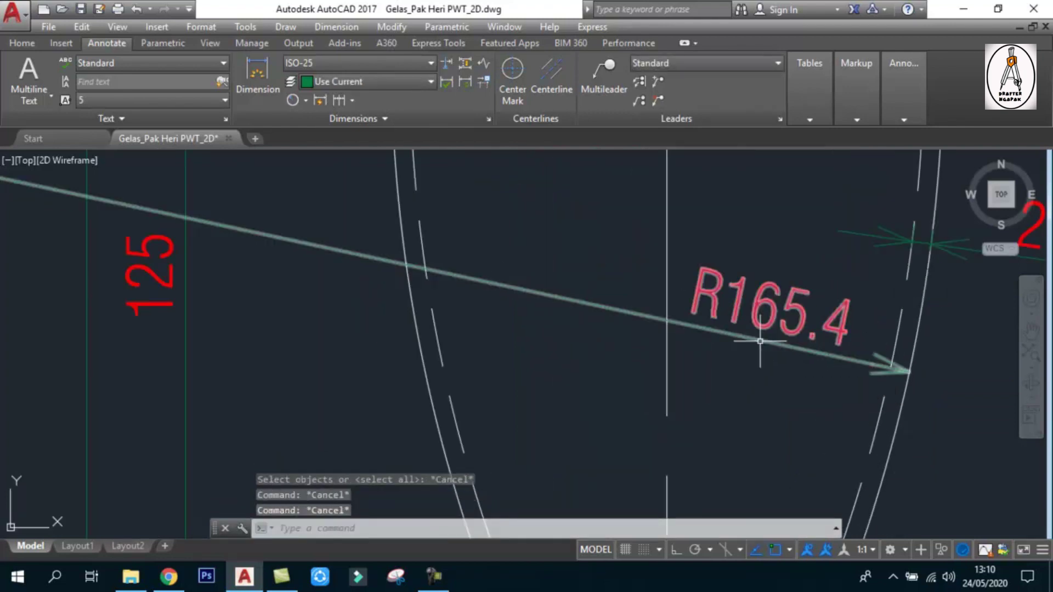
{"action": "key", "text": "Escape"}
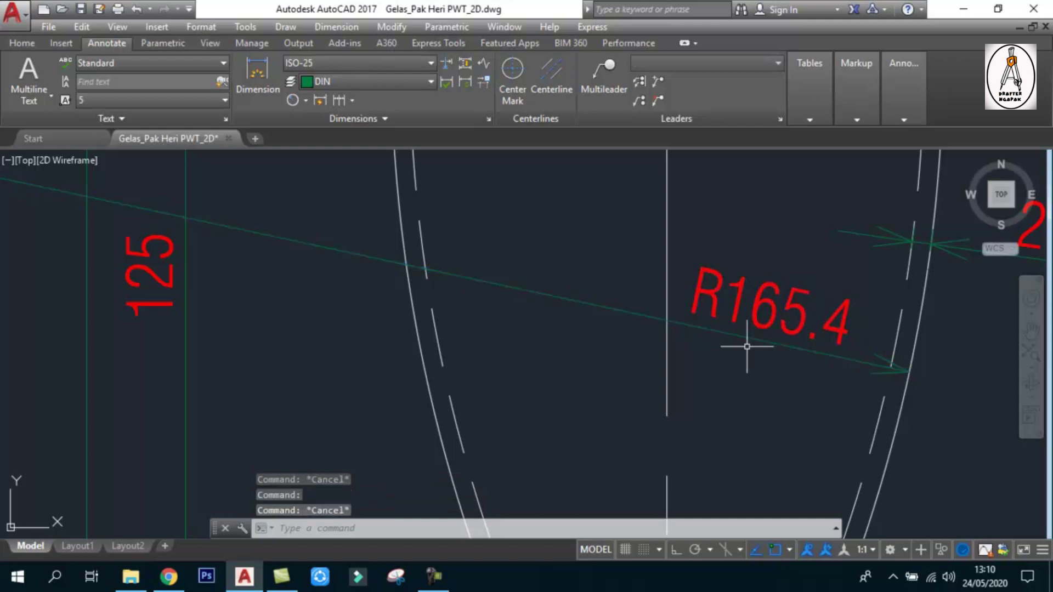
{"action": "left_click", "coordinate": [716, 332]}
{"action": "key", "text": "Return"}
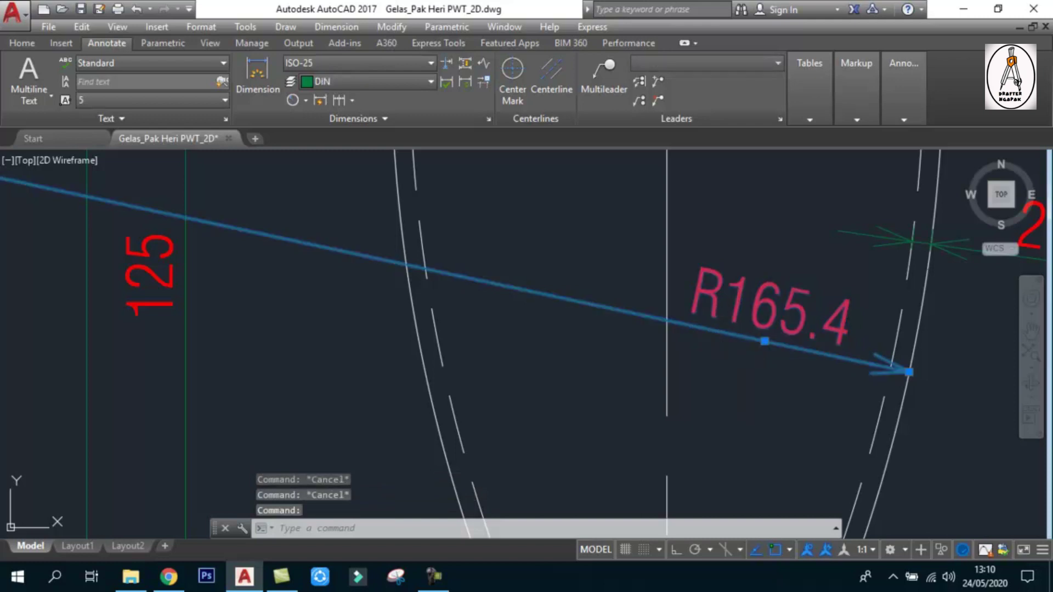
{"action": "type", "text": "X"}
{"action": "left_click", "coordinate": [713, 330]}
{"action": "scroll", "coordinate": [713, 331], "scroll_direction": "down", "scroll_amount": 2}
{"action": "key", "text": "Escape"}
{"action": "scroll", "coordinate": [707, 345], "scroll_direction": "down", "scroll_amount": 1}
{"action": "scroll", "coordinate": [706, 347], "scroll_direction": "up", "scroll_amount": 1}
Trim the exploded leader back to the glass's vertical centreline.
{"action": "type", "text": "tr"}
{"action": "key", "text": "Return"}
{"action": "left_click", "coordinate": [691, 343]}
{"action": "key", "text": "Return"}
{"action": "left_click", "coordinate": [669, 321]}
{"action": "key", "text": "Return"}
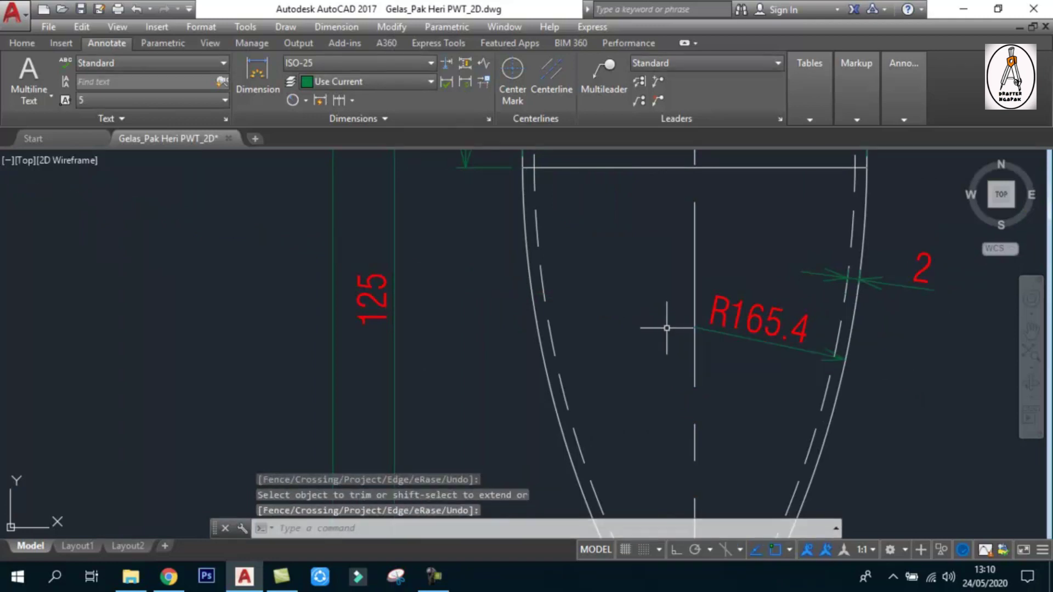
{"action": "scroll", "coordinate": [666, 328], "scroll_direction": "down", "scroll_amount": 3}
{"action": "scroll", "coordinate": [740, 313], "scroll_direction": "down", "scroll_amount": 1}
{"action": "scroll", "coordinate": [768, 310], "scroll_direction": "down", "scroll_amount": 1}
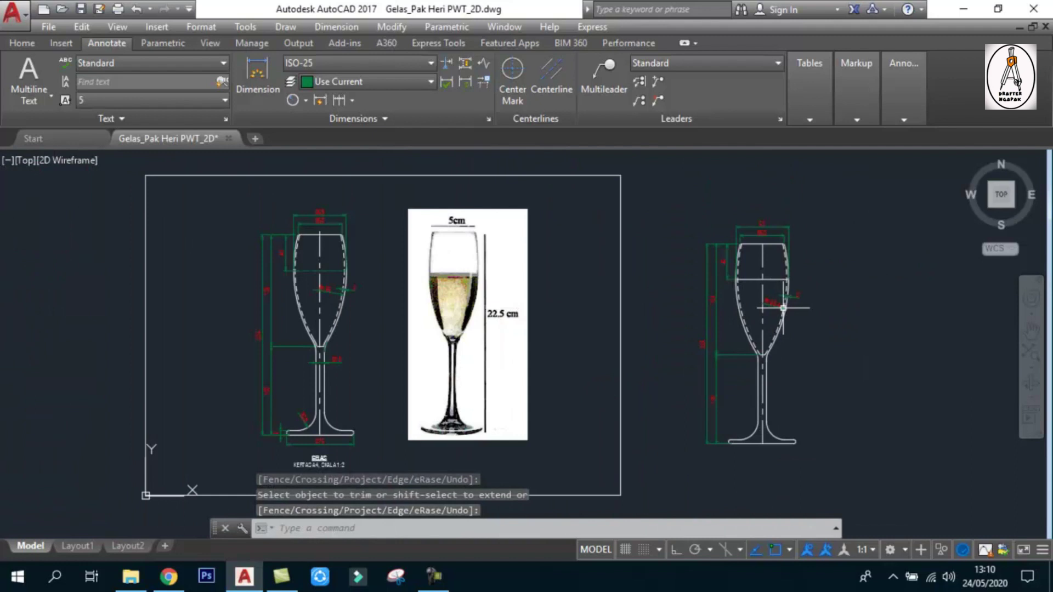
{"action": "middle_click_drag", "start_coordinate": [627, 291], "coordinate": [647, 287]}
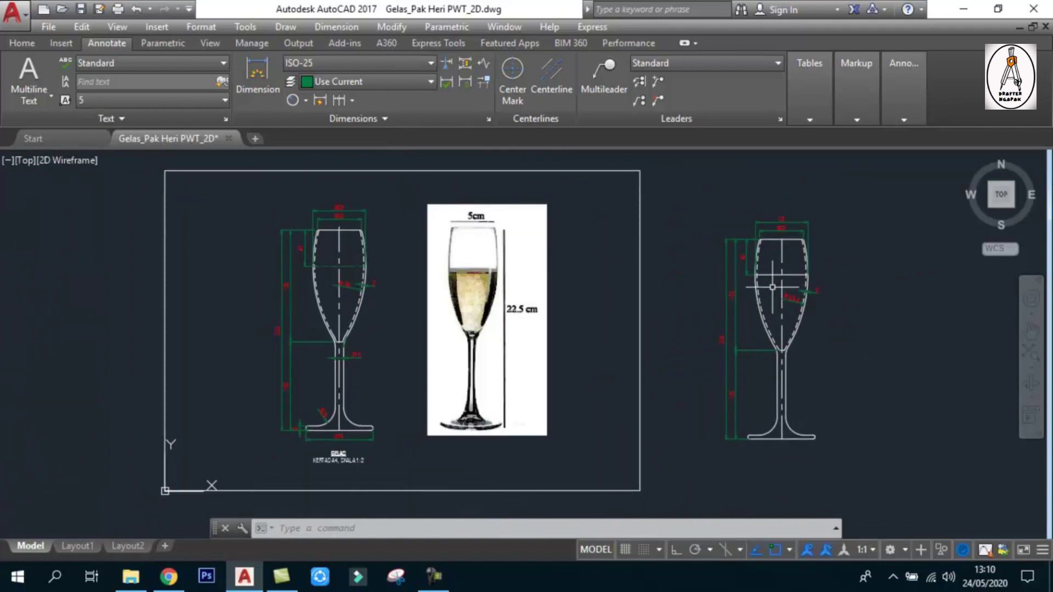
{"action": "scroll", "coordinate": [379, 236], "scroll_direction": "up", "scroll_amount": 2}
{"action": "left_click", "coordinate": [25, 43]}
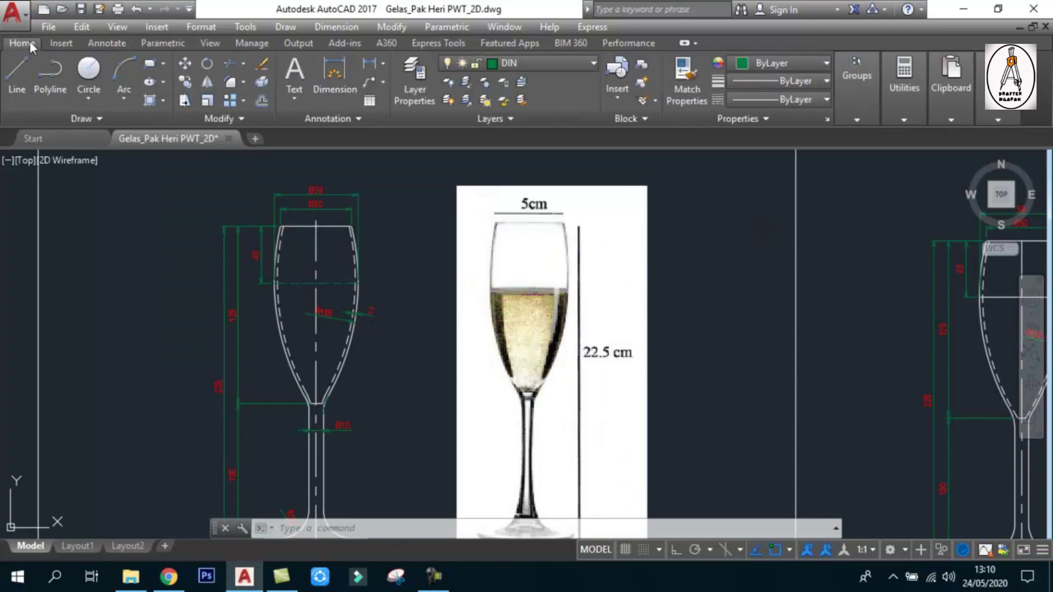
Copy the left glass's horizontal line properties onto the right glass's bowl line with Match Properties.
{"action": "left_click", "coordinate": [685, 93]}
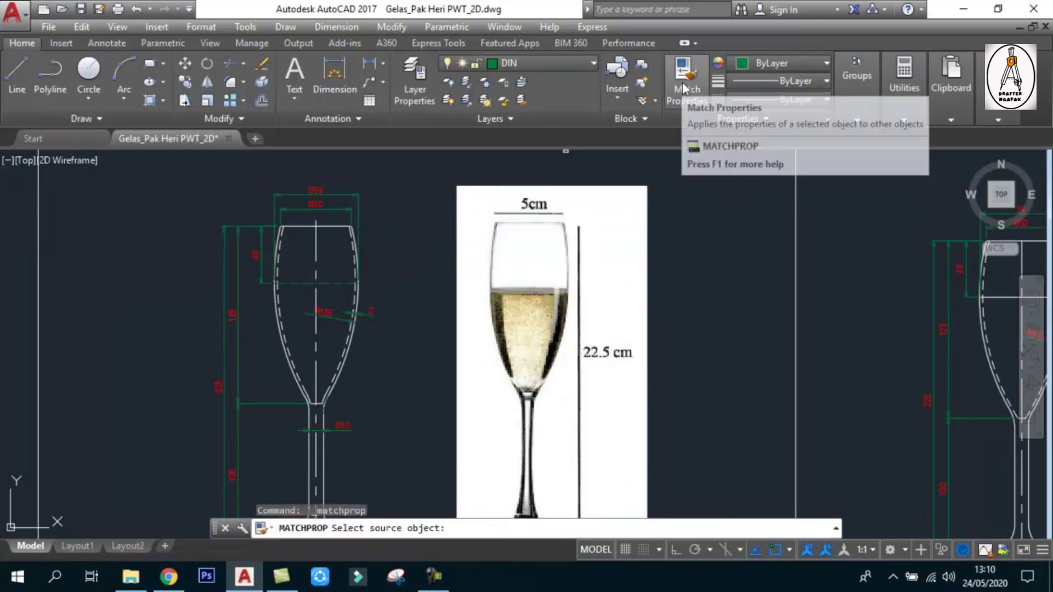
{"action": "left_click", "coordinate": [333, 283]}
{"action": "scroll", "coordinate": [333, 283], "scroll_direction": "down", "scroll_amount": 2}
{"action": "scroll", "coordinate": [757, 306], "scroll_direction": "up", "scroll_amount": 2}
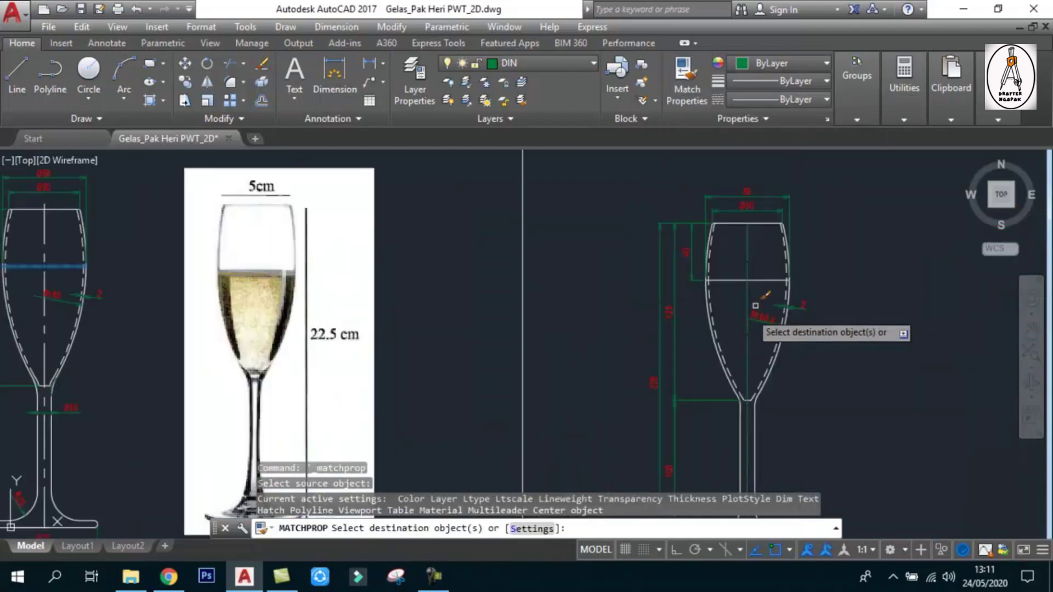
{"action": "scroll", "coordinate": [719, 254], "scroll_direction": "up", "scroll_amount": 2}
{"action": "left_click", "coordinate": [713, 265]}
{"action": "key", "text": "Return"}
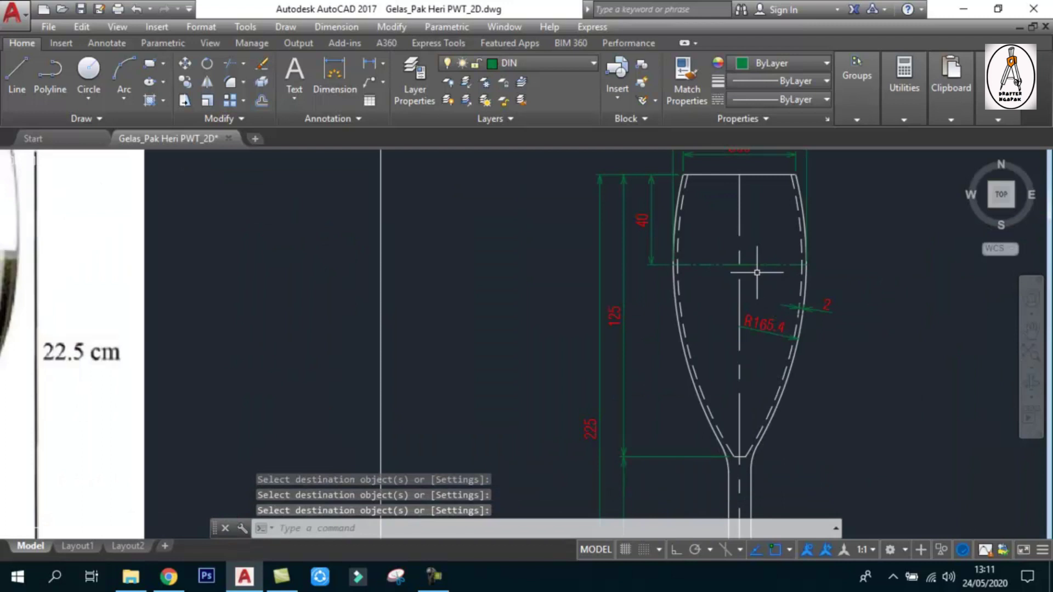
{"action": "scroll", "coordinate": [744, 306], "scroll_direction": "down", "scroll_amount": 3}
{"action": "scroll", "coordinate": [321, 353], "scroll_direction": "up", "scroll_amount": 3}
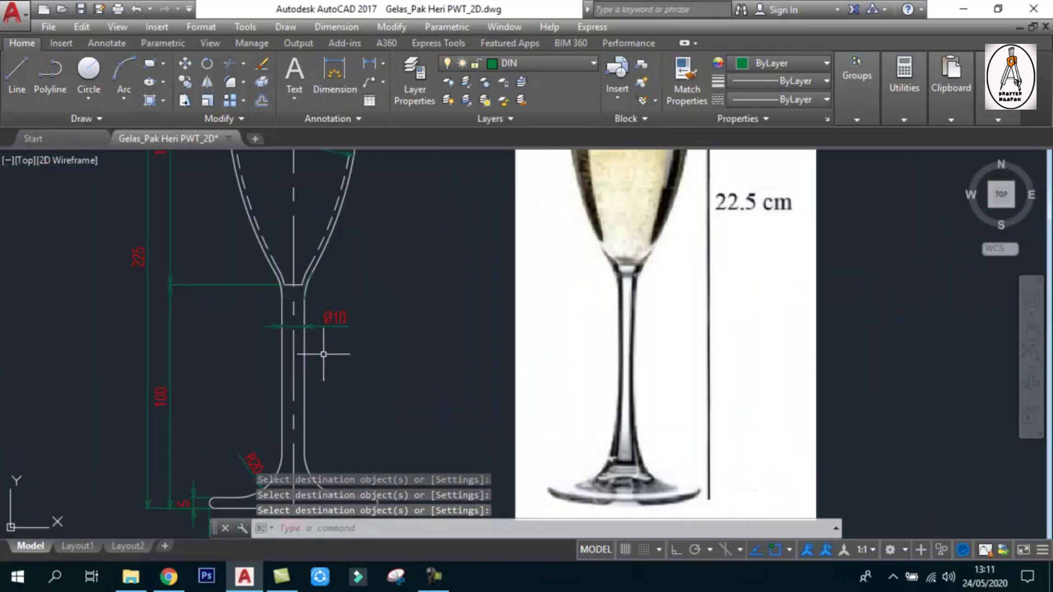
{"action": "scroll", "coordinate": [289, 306], "scroll_direction": "up", "scroll_amount": 3}
{"action": "scroll", "coordinate": [353, 357], "scroll_direction": "down", "scroll_amount": 2}
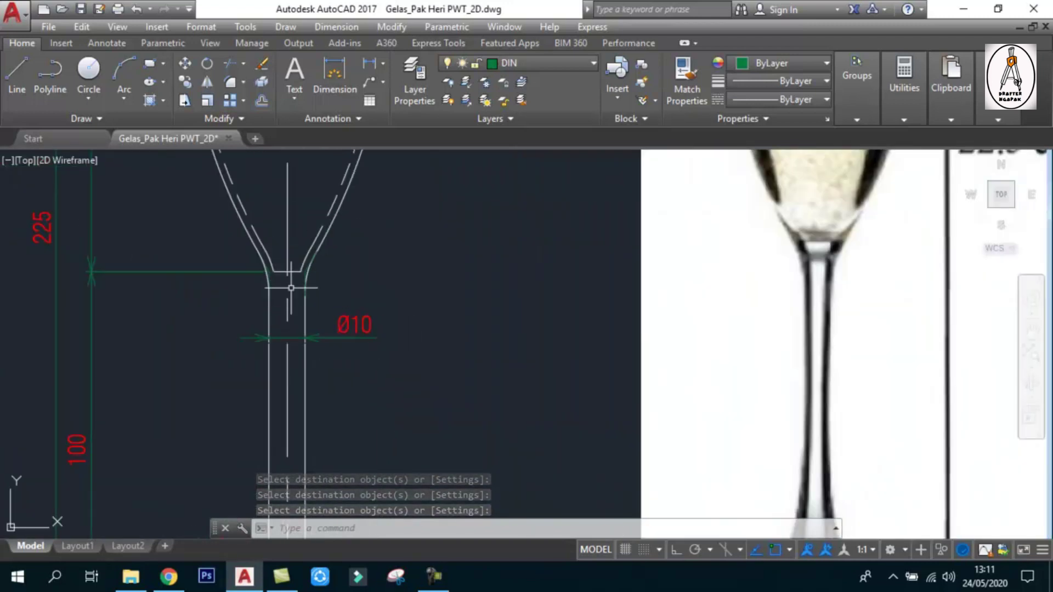
Add a 10 linear dimension across the right glass's stem below the bowl.
{"action": "left_click", "coordinate": [371, 64]}
{"action": "scroll", "coordinate": [529, 351], "scroll_direction": "down", "scroll_amount": 3}
{"action": "scroll", "coordinate": [528, 352], "scroll_direction": "up", "scroll_amount": 3}
{"action": "scroll", "coordinate": [529, 298], "scroll_direction": "up", "scroll_amount": 2}
{"action": "left_click", "coordinate": [528, 282]}
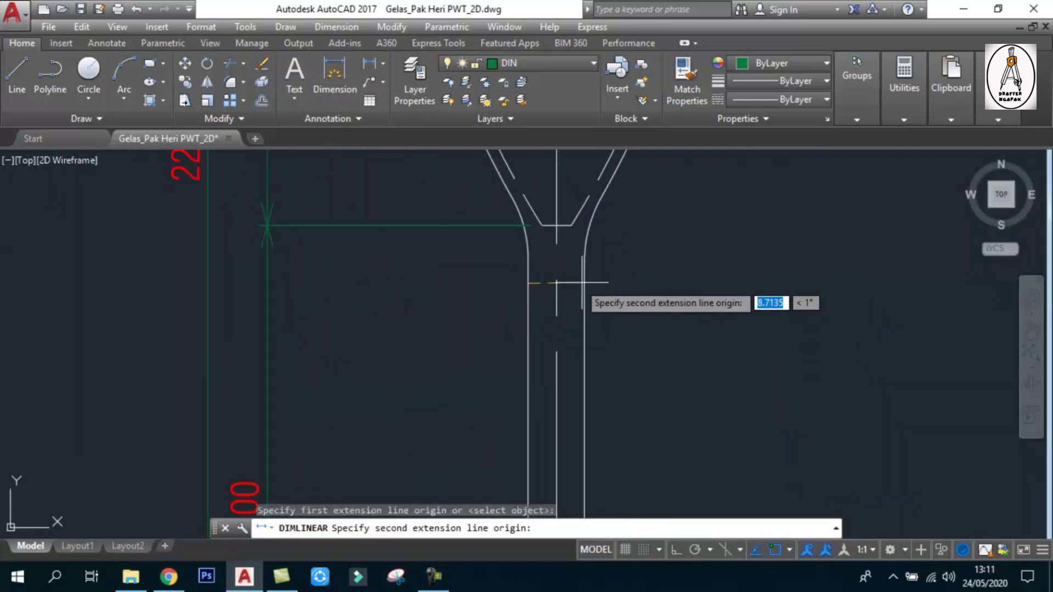
{"action": "left_click", "coordinate": [584, 288]}
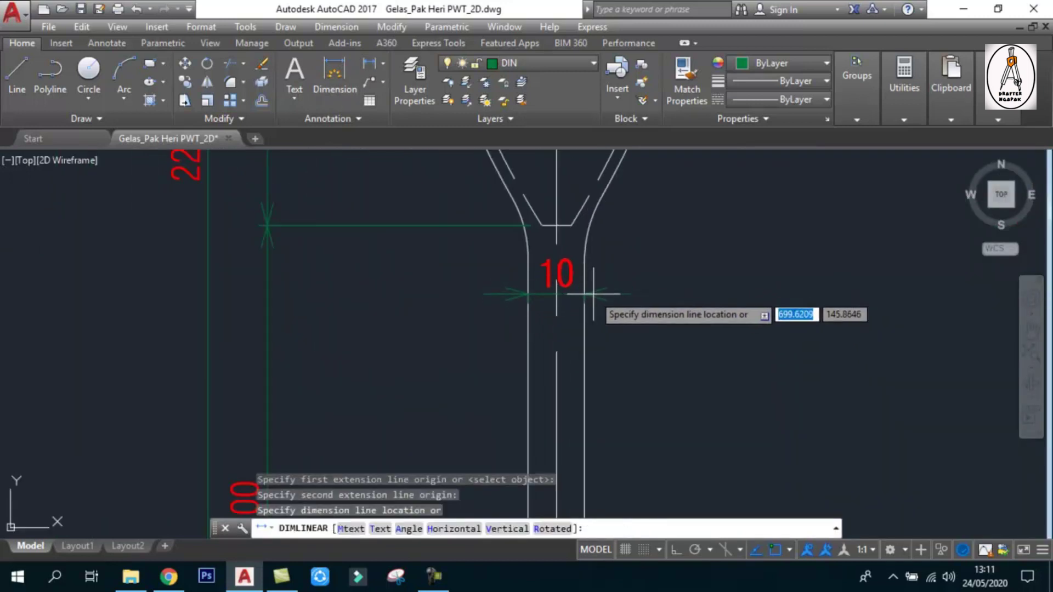
{"action": "left_click", "coordinate": [554, 291]}
Prefix the stem dimension with %%c so it reads Ø10.
{"action": "left_click", "coordinate": [572, 257]}
{"action": "key", "text": "Escape"}
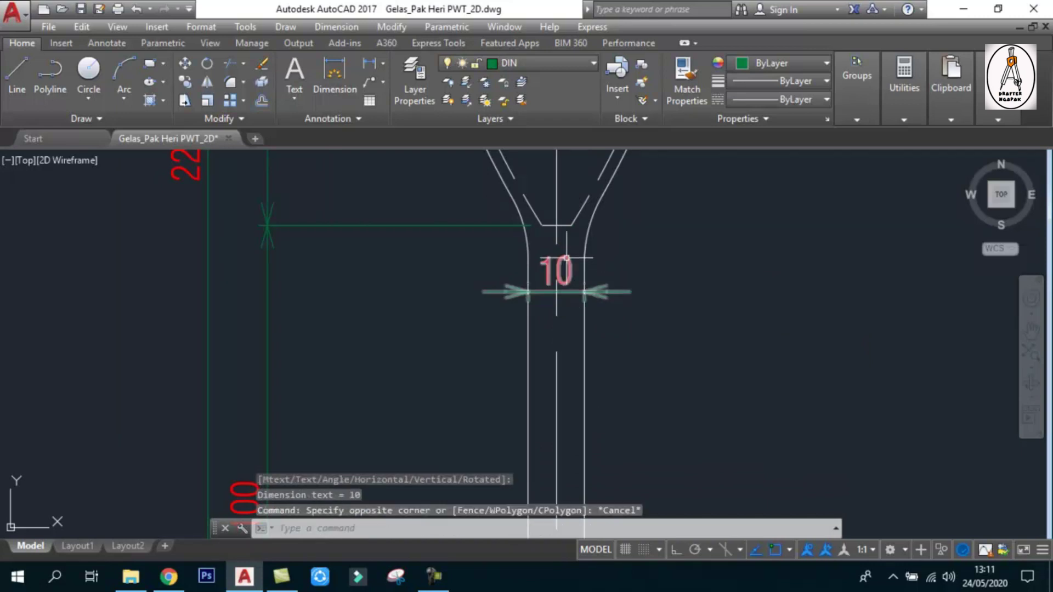
{"action": "double_click", "coordinate": [568, 259]}
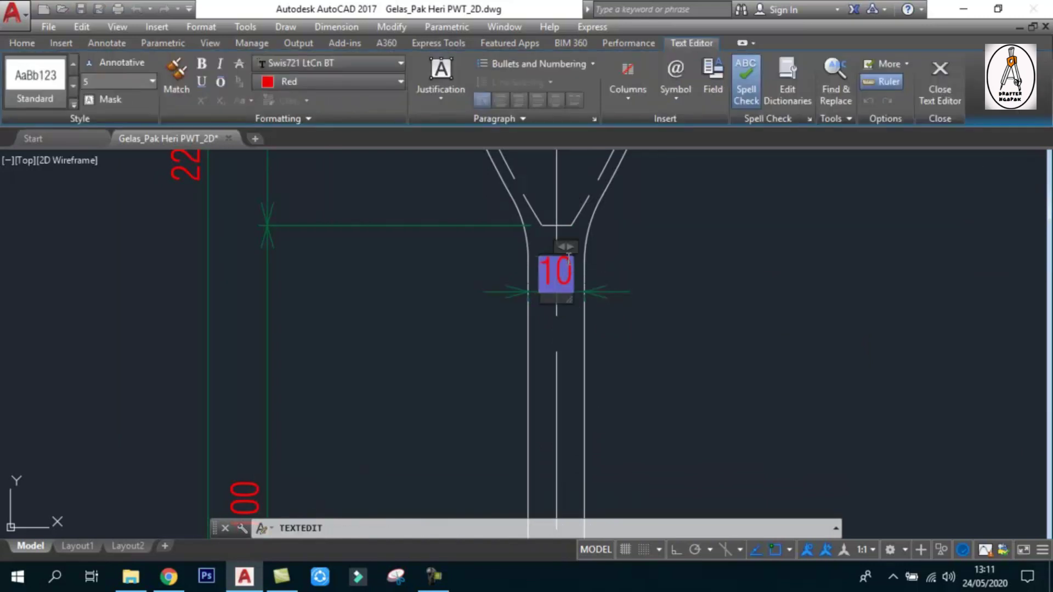
{"action": "type", "text": "%%c"}
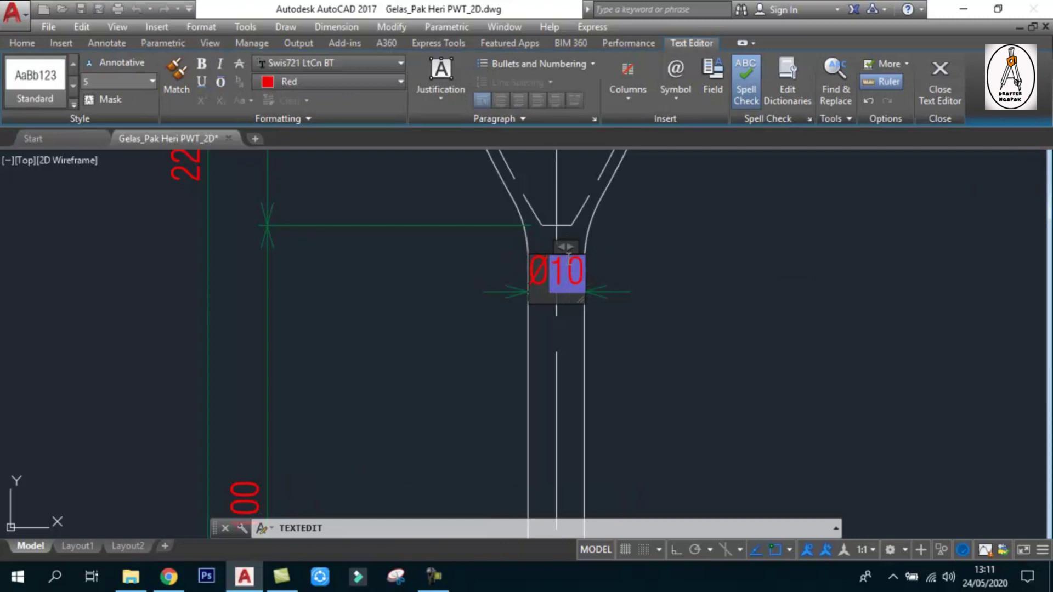
{"action": "left_click", "coordinate": [643, 338]}
{"action": "scroll", "coordinate": [643, 338], "scroll_direction": "down", "scroll_amount": 3}
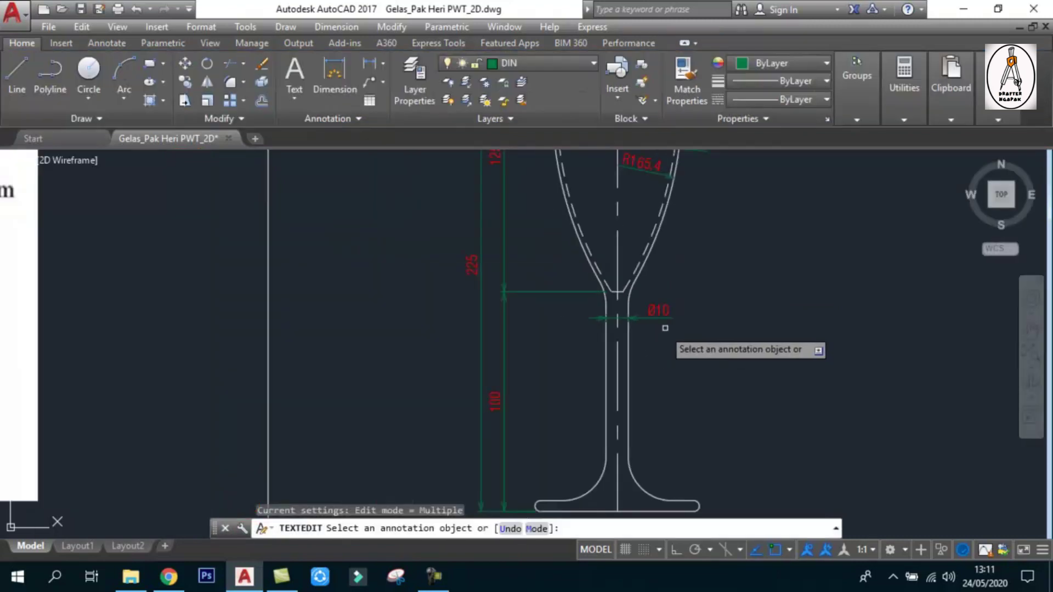
Dimension the right glass's base fillet arc with an R20 radius dimension.
{"action": "scroll", "coordinate": [675, 329], "scroll_direction": "down", "scroll_amount": 2}
{"action": "key", "text": "Escape"}
{"action": "middle_click_drag", "start_coordinate": [10, 349], "coordinate": [234, 363]}
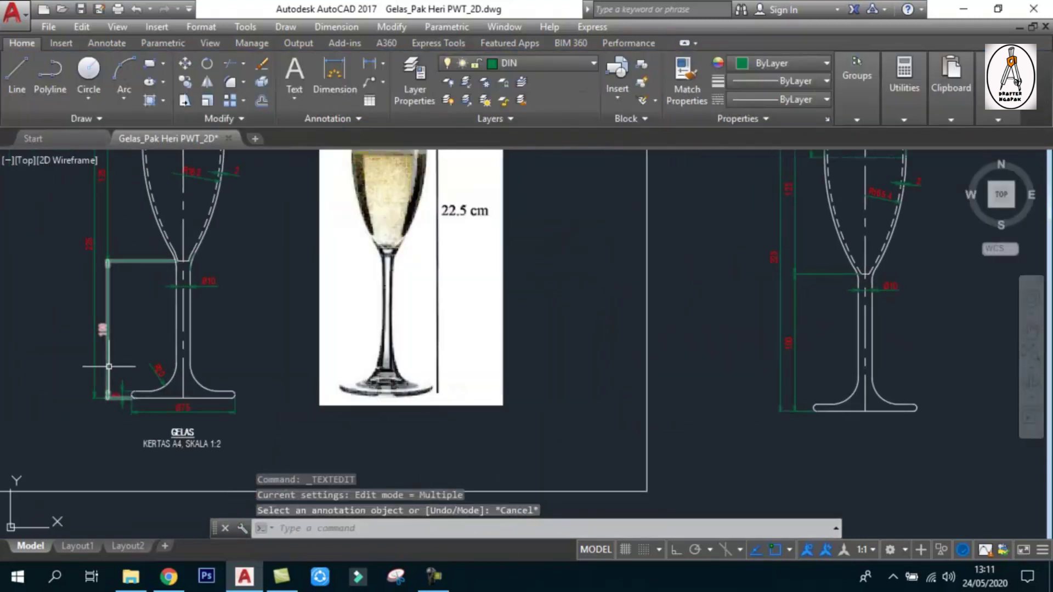
{"action": "scroll", "coordinate": [161, 379], "scroll_direction": "up", "scroll_amount": 5}
{"action": "scroll", "coordinate": [161, 378], "scroll_direction": "down", "scroll_amount": 5}
{"action": "scroll", "coordinate": [848, 402], "scroll_direction": "up", "scroll_amount": 3}
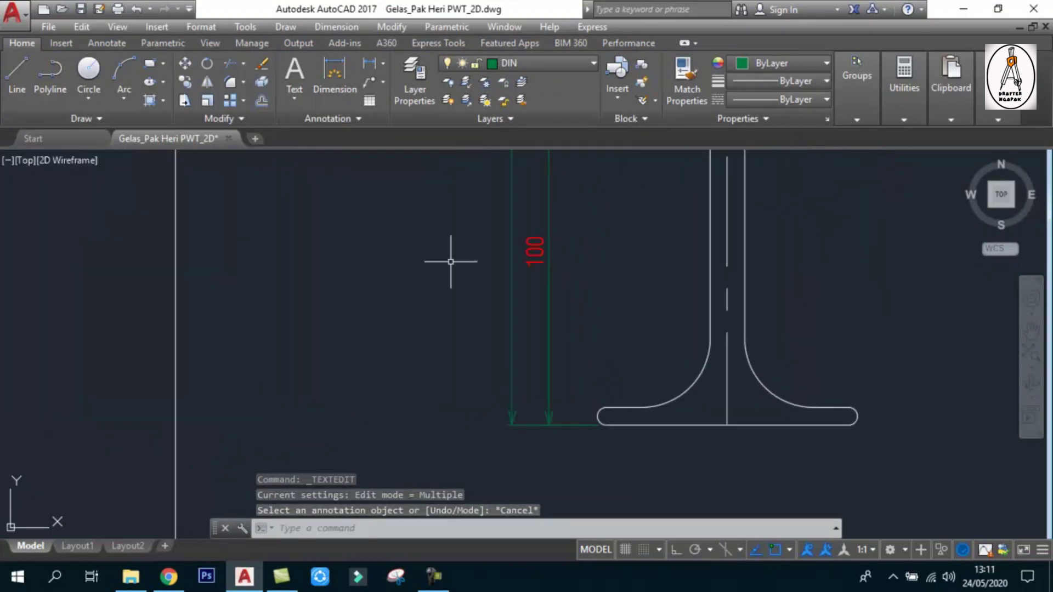
{"action": "left_click", "coordinate": [382, 63]}
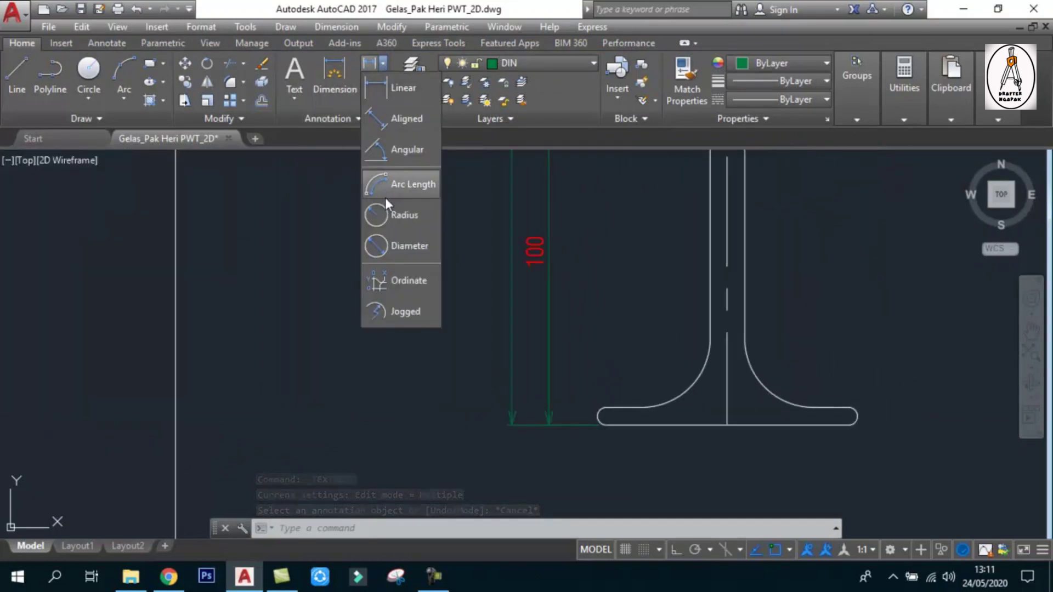
{"action": "left_click", "coordinate": [417, 215]}
{"action": "left_click", "coordinate": [696, 384]}
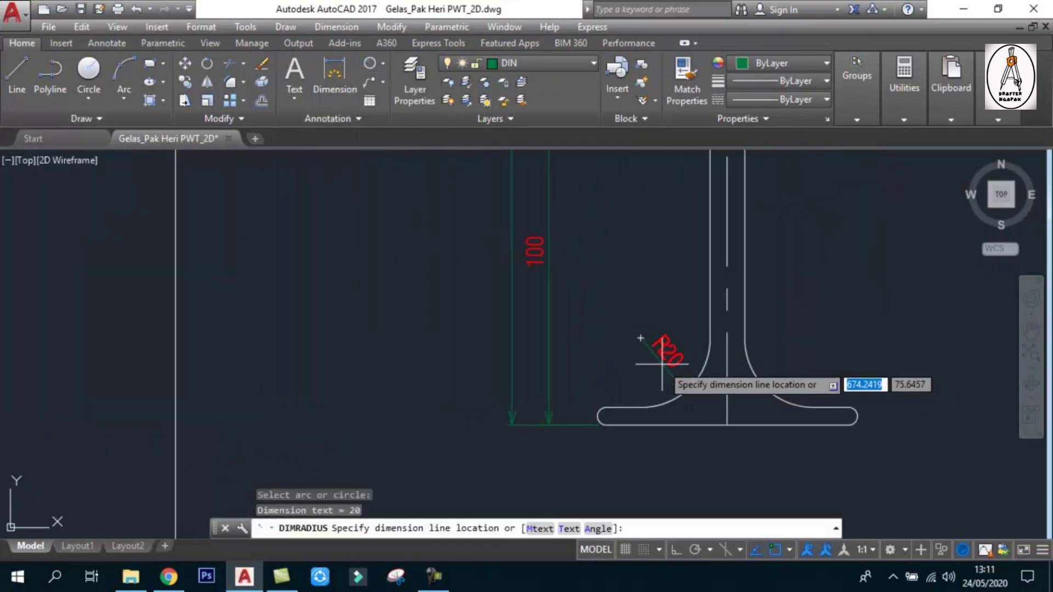
{"action": "left_click", "coordinate": [676, 362]}
Add an R25 radius dimension to the neck curve between bowl and stem.
{"action": "scroll", "coordinate": [626, 404], "scroll_direction": "down", "scroll_amount": 5}
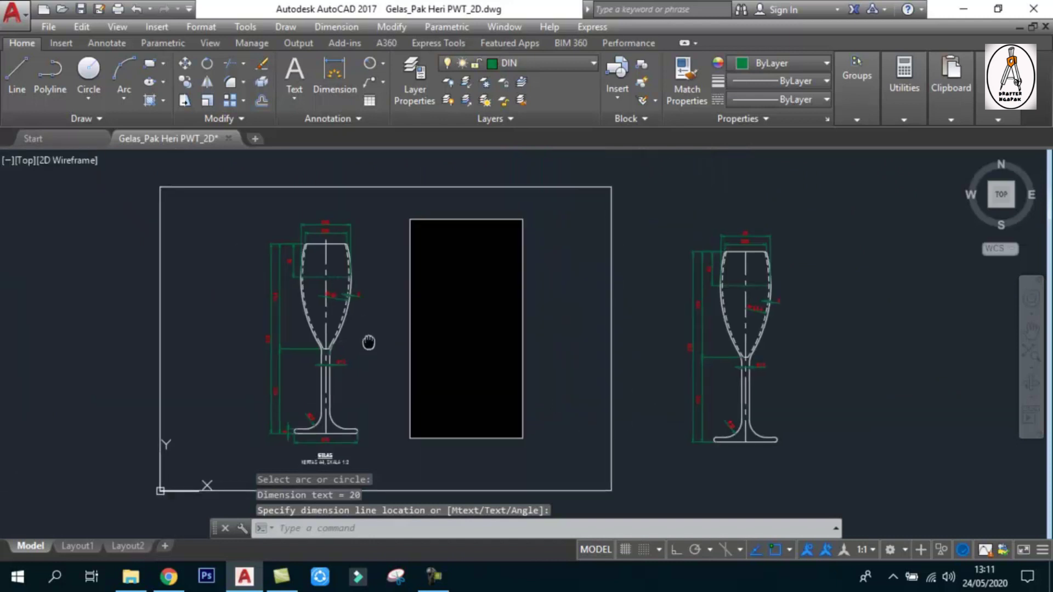
{"action": "scroll", "coordinate": [369, 344], "scroll_direction": "up", "scroll_amount": 2}
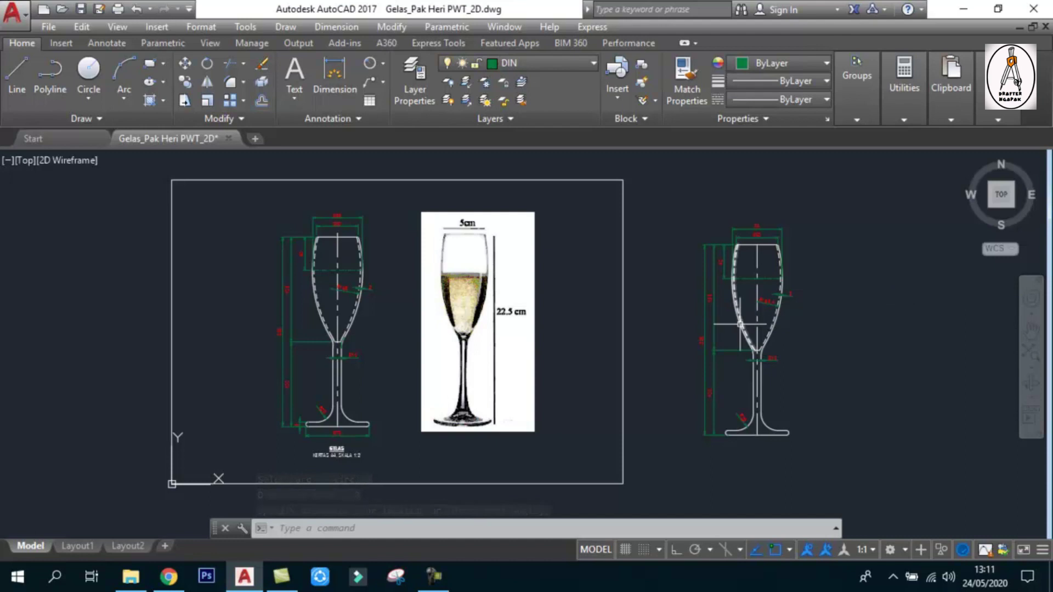
{"action": "scroll", "coordinate": [756, 356], "scroll_direction": "up", "scroll_amount": 5}
{"action": "scroll", "coordinate": [755, 354], "scroll_direction": "up", "scroll_amount": 4}
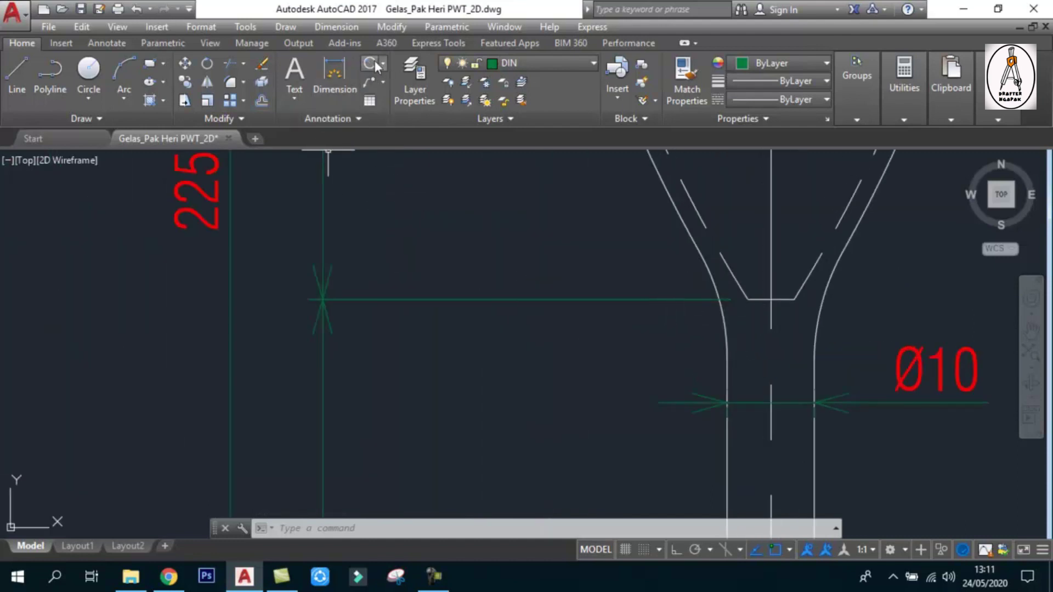
{"action": "left_click", "coordinate": [374, 64]}
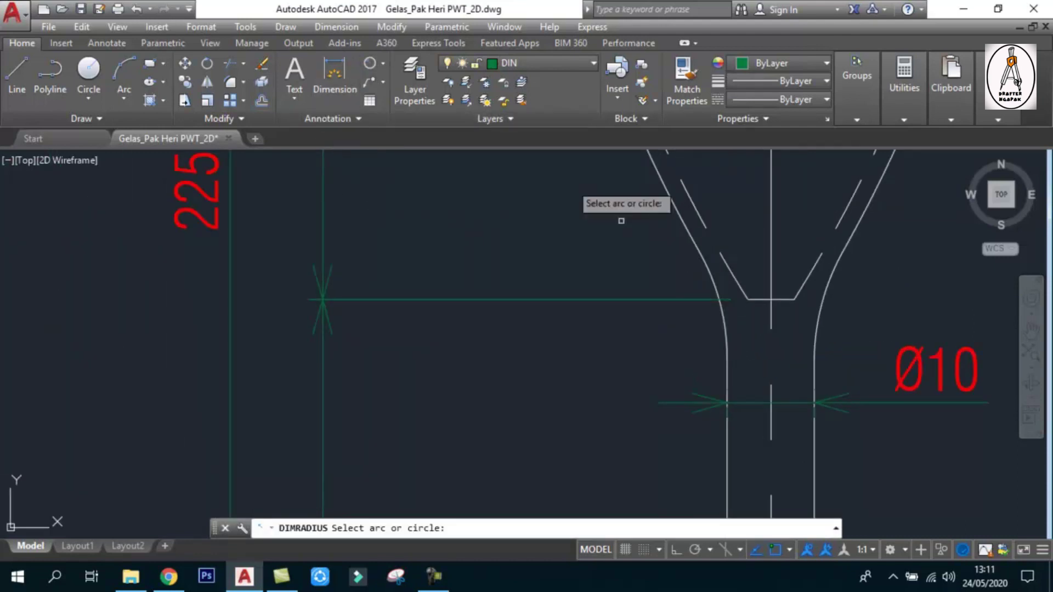
{"action": "left_click", "coordinate": [826, 304]}
{"action": "left_click", "coordinate": [781, 301]}
Zoom to fit the whole drawing and save it.
{"action": "scroll", "coordinate": [758, 319], "scroll_direction": "down", "scroll_amount": 2}
{"action": "scroll", "coordinate": [759, 318], "scroll_direction": "down", "scroll_amount": 3}
{"action": "scroll", "coordinate": [639, 264], "scroll_direction": "down", "scroll_amount": 2}
{"action": "scroll", "coordinate": [608, 287], "scroll_direction": "up", "scroll_amount": 2}
{"action": "scroll", "coordinate": [613, 283], "scroll_direction": "down", "scroll_amount": 2}
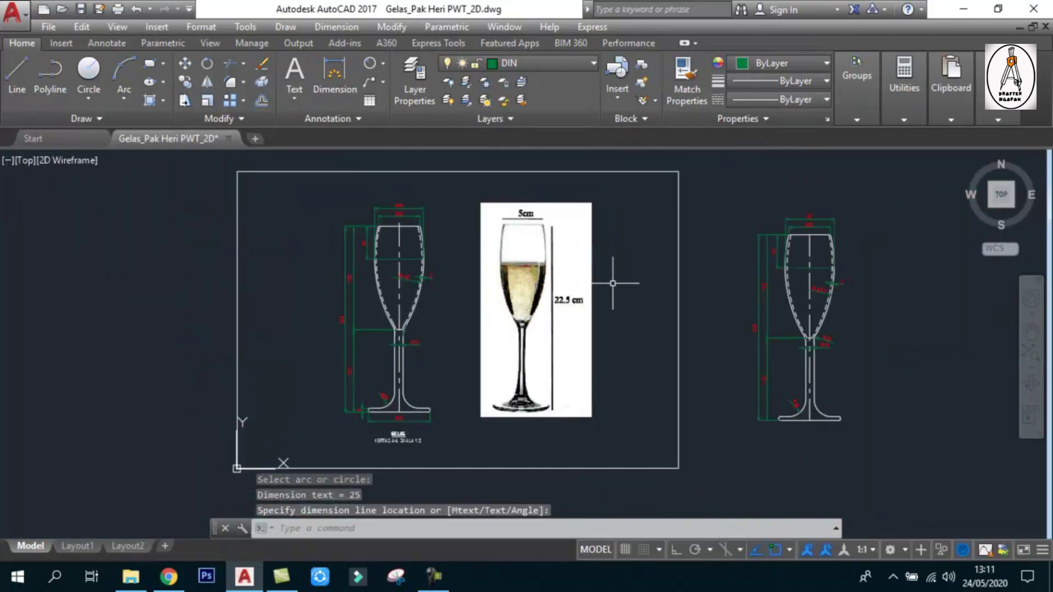
{"action": "scroll", "coordinate": [612, 283], "scroll_direction": "up", "scroll_amount": 2}
{"action": "middle_click", "coordinate": [595, 292]}
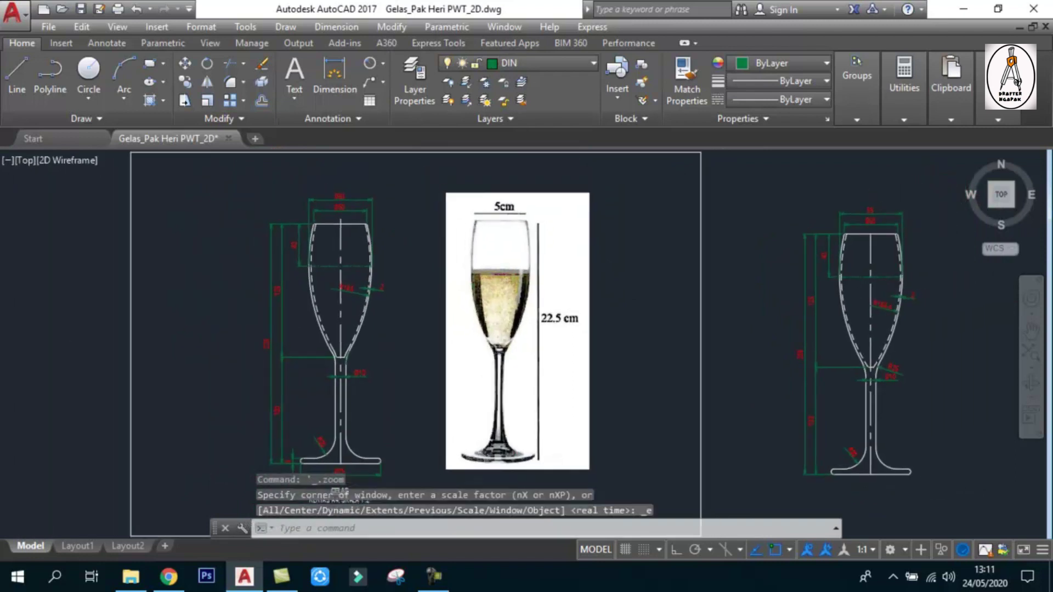
{"action": "key", "text": "ctrl+s"}
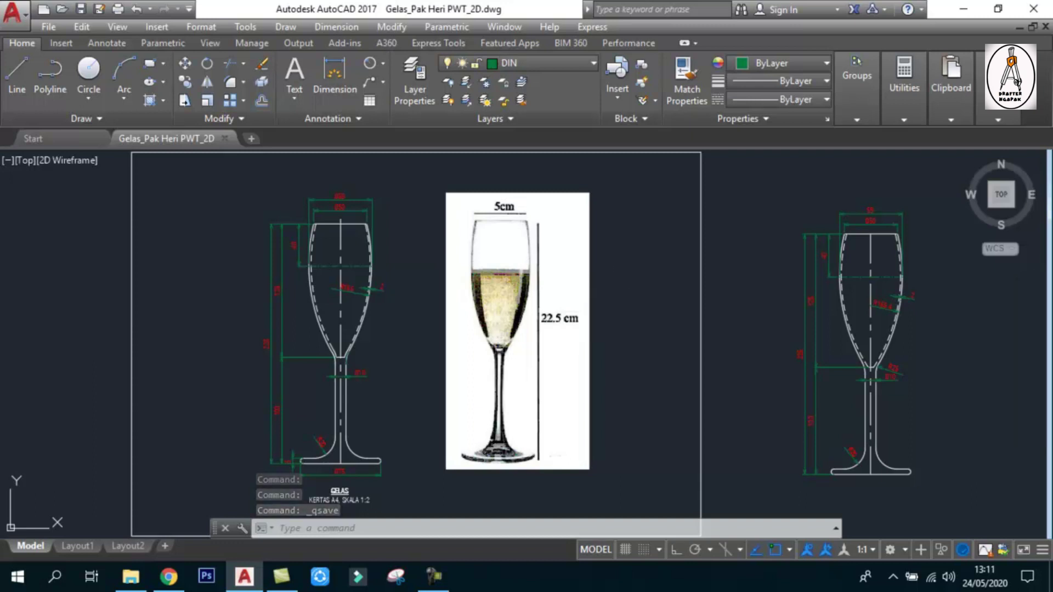
Save the 2D glass drawing and pan the dimensioned right glass toward the centre.
{"action": "key", "text": "Escape"}
{"action": "key", "text": "Escape"}
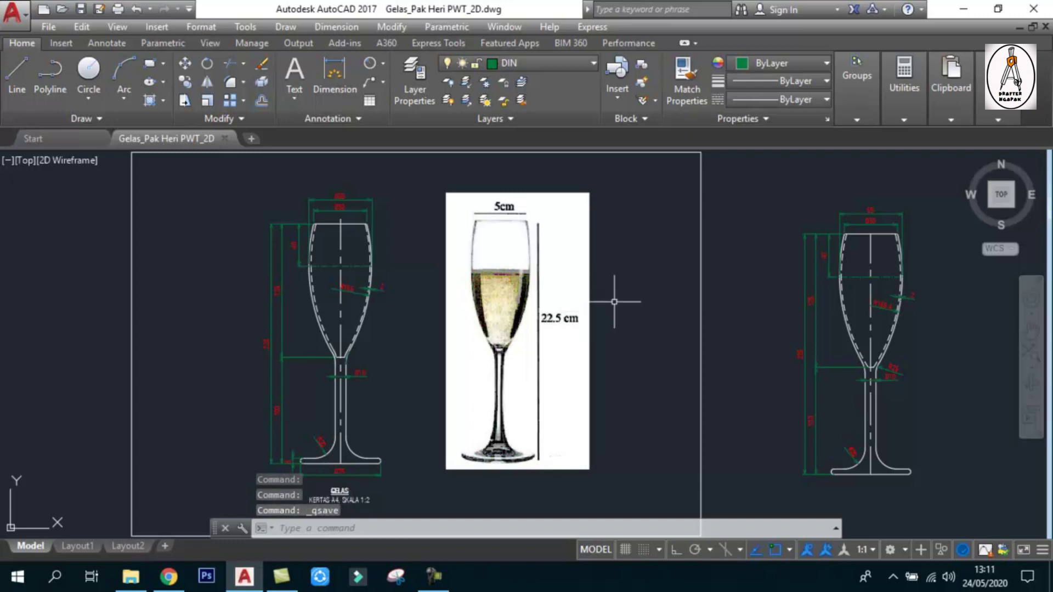
{"action": "key", "text": "Escape"}
{"action": "key", "text": "Escape"}
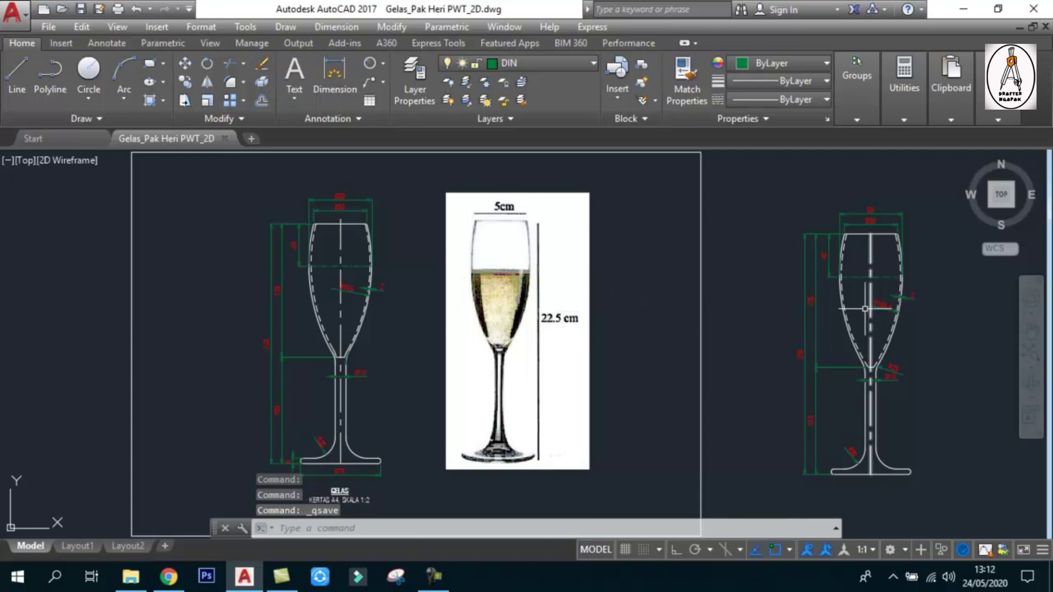
{"action": "middle_click_drag", "start_coordinate": [842, 286], "coordinate": [834, 282]}
{"action": "key", "text": "ctrl+s"}
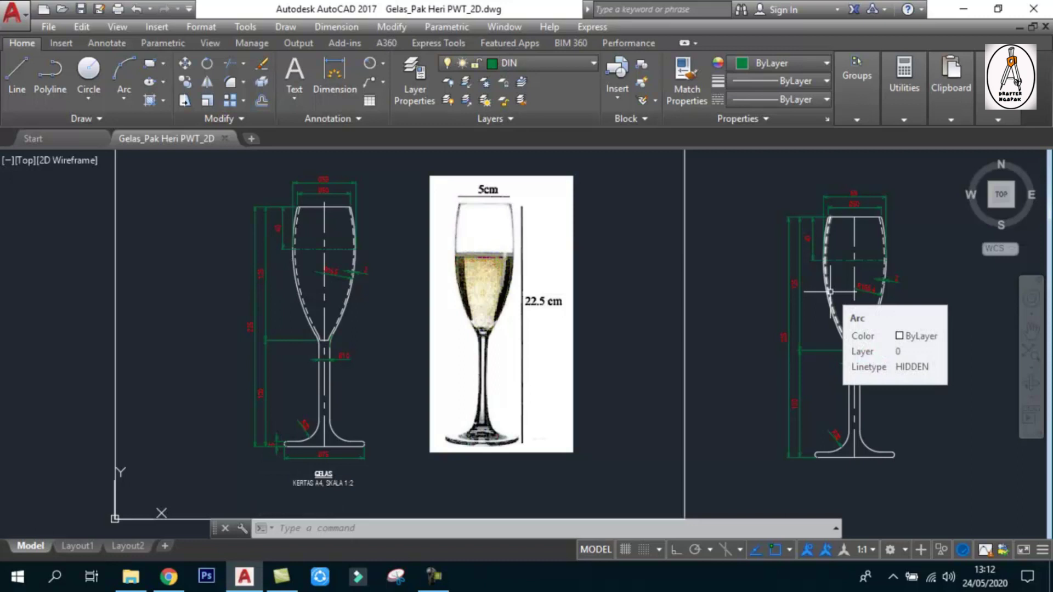
{"action": "middle_click_drag", "start_coordinate": [876, 303], "coordinate": [829, 299]}
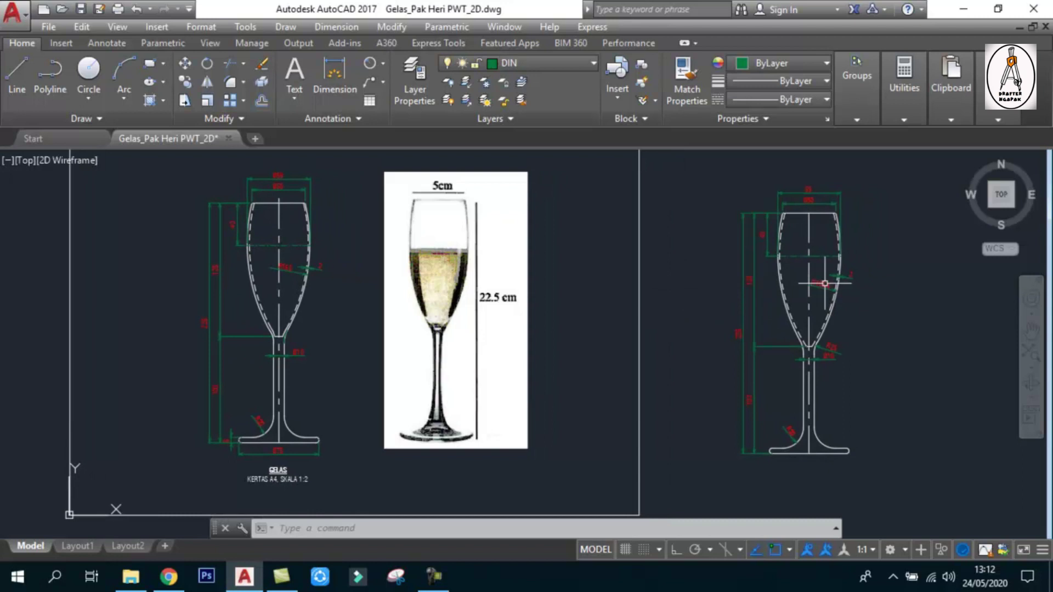
{"action": "key", "text": "ctrl+s"}
{"action": "key", "text": "Escape"}
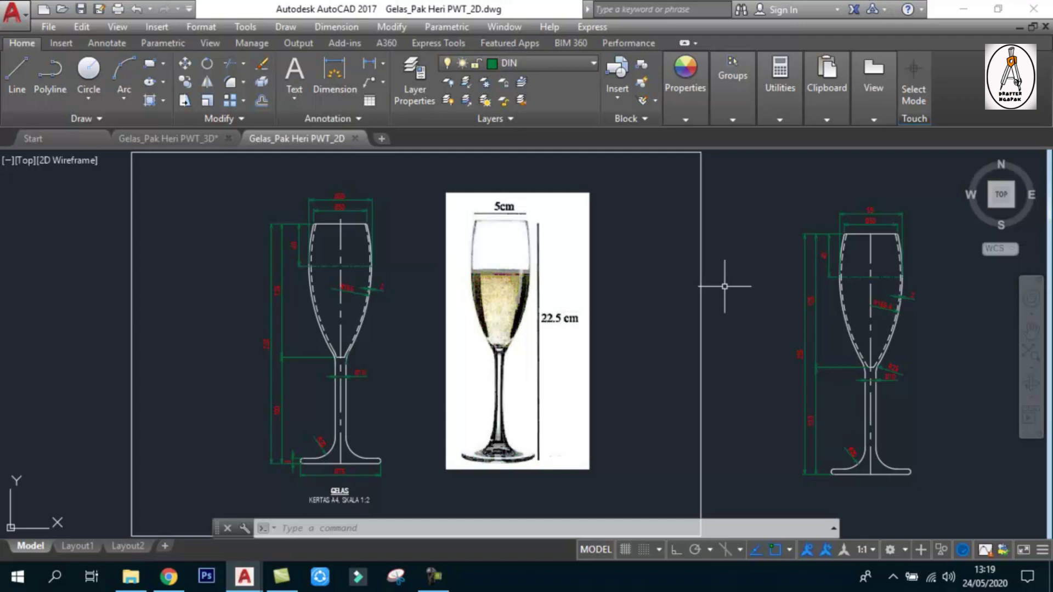
{"action": "middle_click_drag", "start_coordinate": [713, 275], "coordinate": [606, 251]}
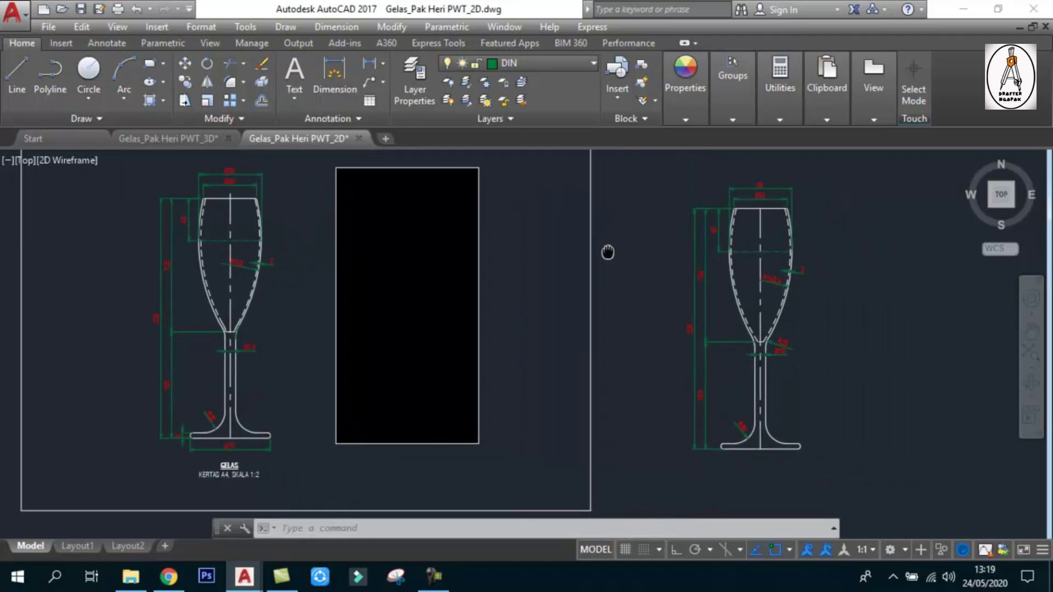
{"action": "middle_click_drag", "start_coordinate": [773, 288], "coordinate": [504, 276]}
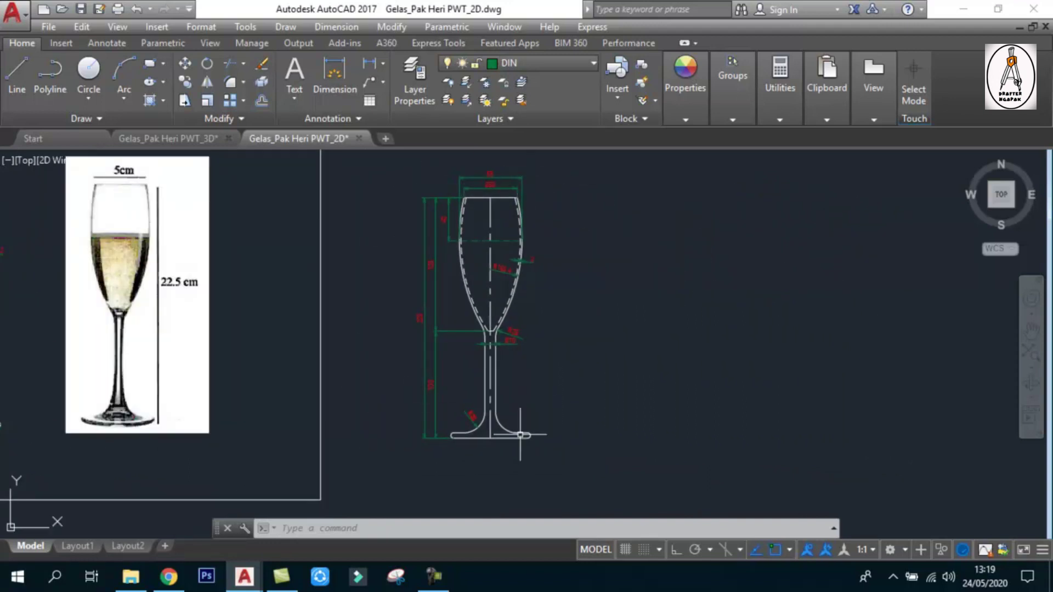
Make layer 0 current and turn off the DIN dimension layer.
{"action": "left_click", "coordinate": [551, 68]}
{"action": "left_click", "coordinate": [547, 81]}
{"action": "left_click", "coordinate": [450, 119]}
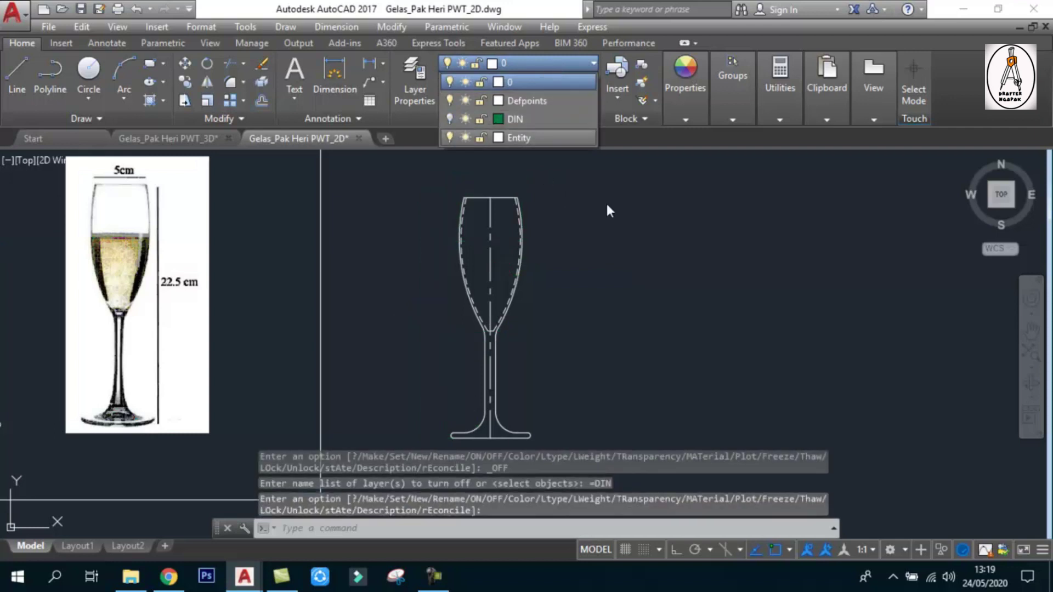
{"action": "key", "text": "Escape"}
{"action": "key", "text": "Escape"}
{"action": "scroll", "coordinate": [533, 280], "scroll_direction": "down", "scroll_amount": 2}
{"action": "type", "text": "co"}
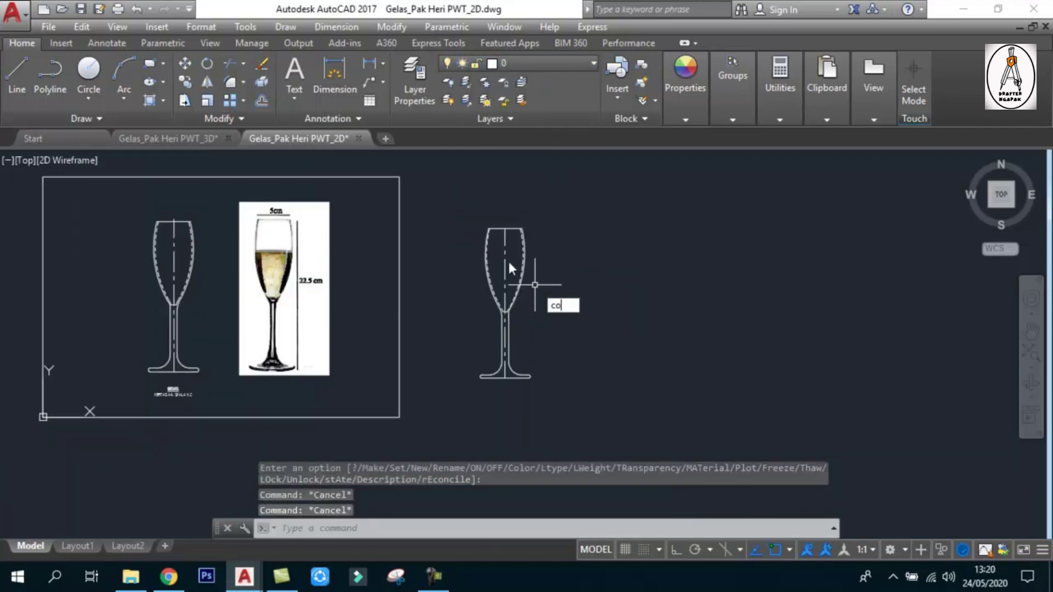
Copy the glass outline horizontally to the right with Ortho on.
{"action": "key", "text": "Return"}
{"action": "left_click", "coordinate": [455, 202]}
{"action": "left_click", "coordinate": [647, 416]}
{"action": "key", "text": "Return"}
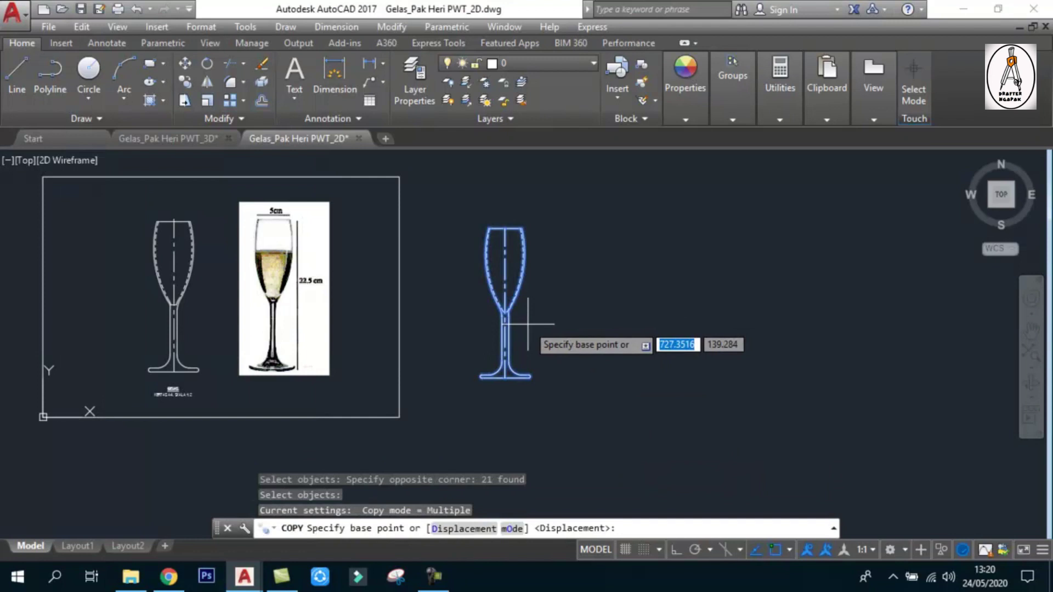
{"action": "left_click", "coordinate": [528, 324]}
{"action": "key", "text": "F8"}
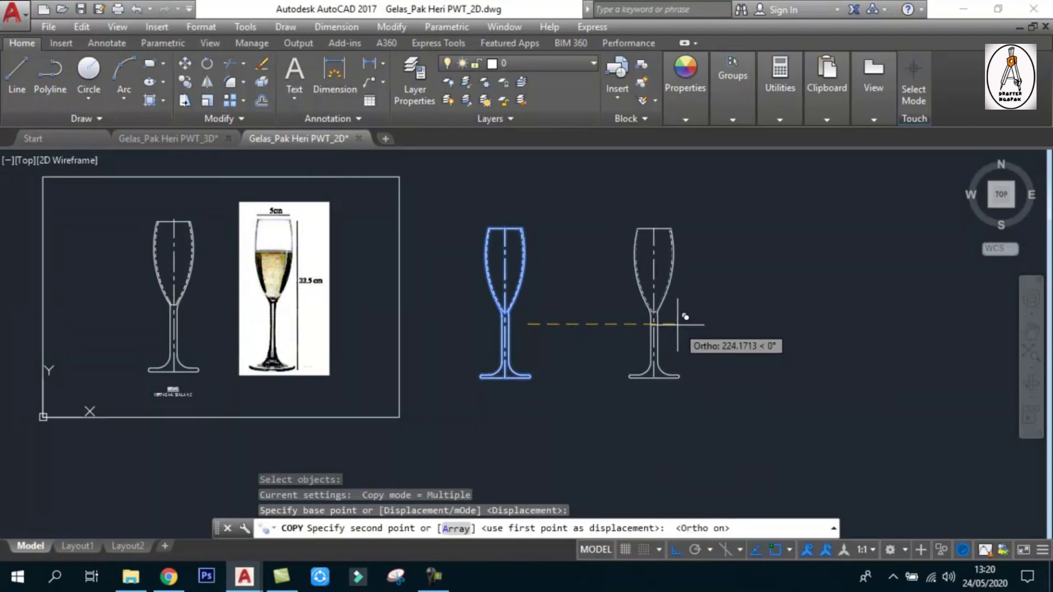
{"action": "left_click", "coordinate": [679, 324]}
{"action": "key", "text": "Escape"}
{"action": "scroll", "coordinate": [572, 286], "scroll_direction": "up", "scroll_amount": 2}
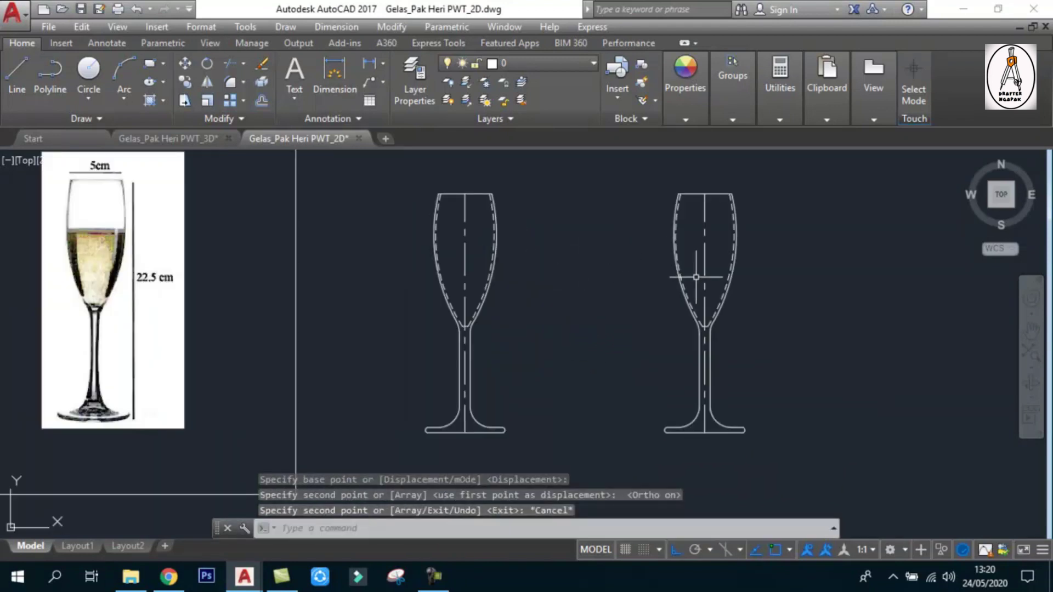
{"action": "middle_click_drag", "start_coordinate": [602, 301], "coordinate": [663, 330]}
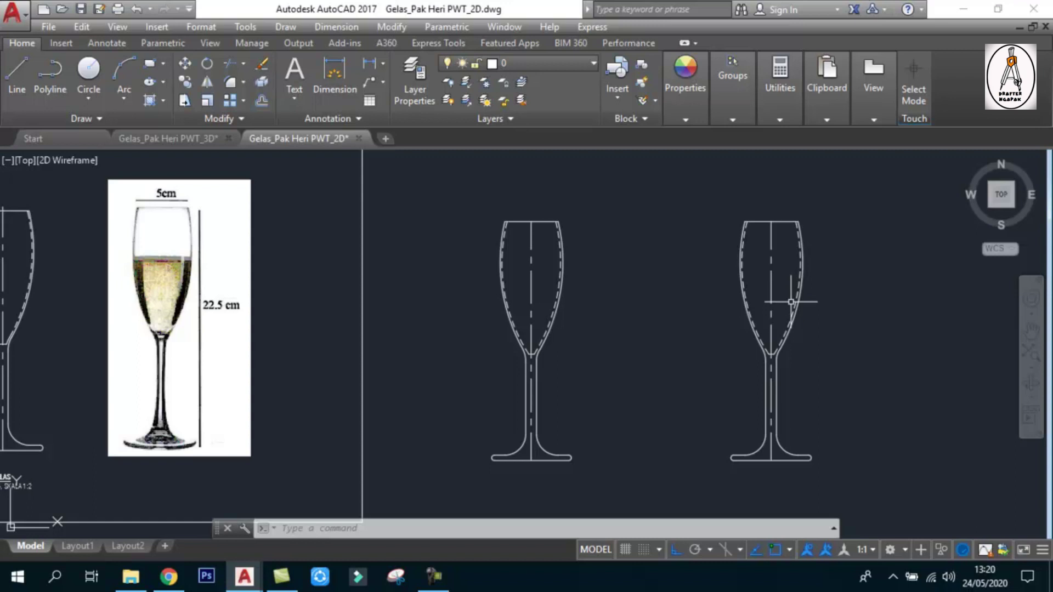
{"action": "left_click", "coordinate": [852, 184]}
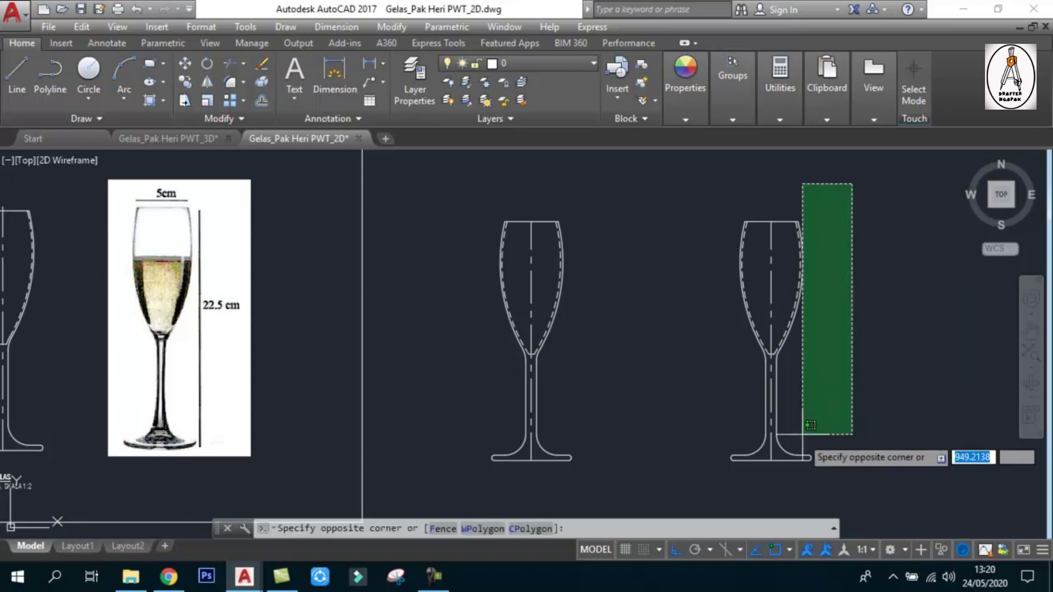
Erase the copy's right half and trim the leftover rim line.
{"action": "left_click", "coordinate": [780, 463]}
{"action": "key", "text": "Delete"}
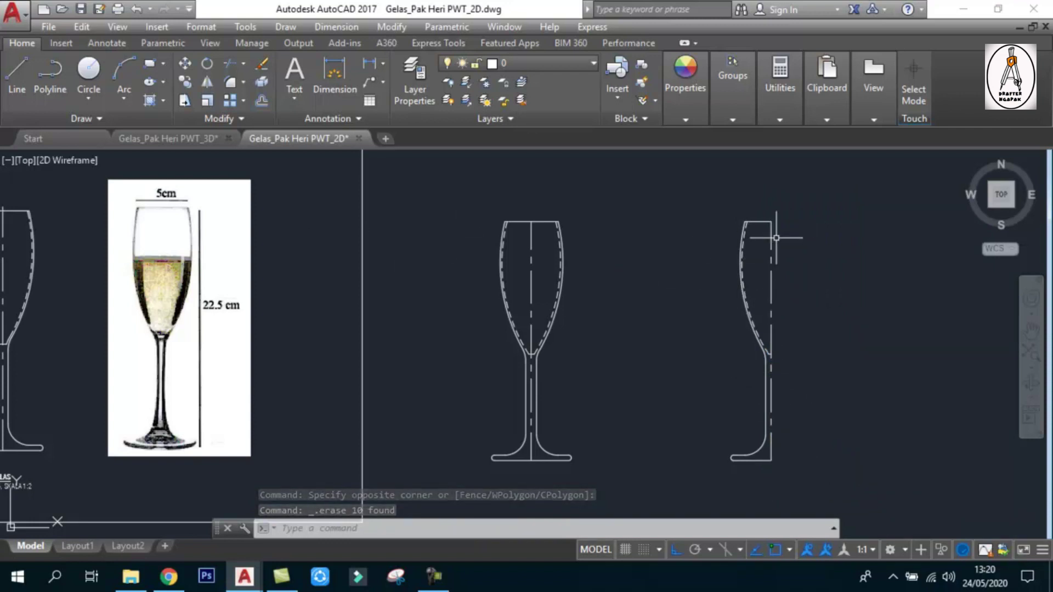
{"action": "scroll", "coordinate": [754, 222], "scroll_direction": "up", "scroll_amount": 10}
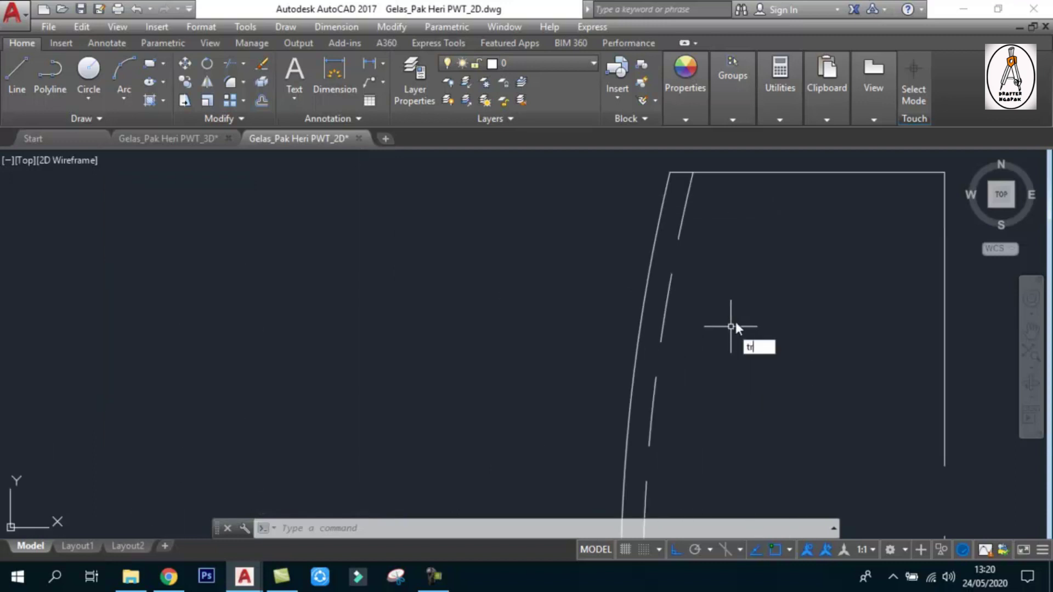
{"action": "key", "text": "Return"}
{"action": "left_click", "coordinate": [722, 202]}
{"action": "left_click", "coordinate": [673, 156]}
{"action": "key", "text": "Return"}
{"action": "left_click", "coordinate": [716, 171]}
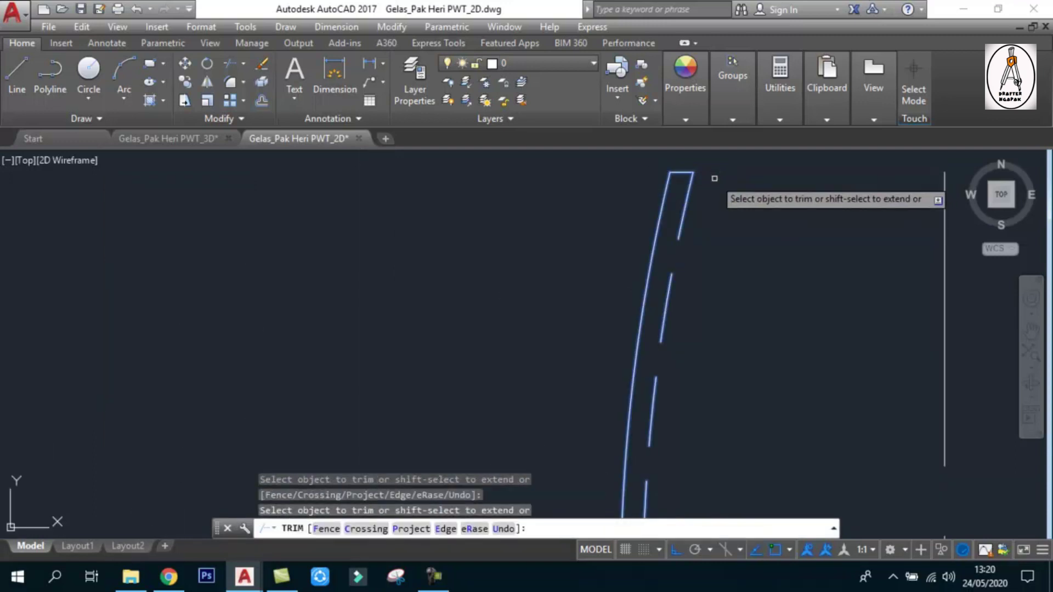
{"action": "scroll", "coordinate": [716, 172], "scroll_direction": "down", "scroll_amount": 8}
{"action": "key", "text": "Escape"}
Trim the excess line segments at the stem of the half profile.
{"action": "scroll", "coordinate": [757, 395], "scroll_direction": "up", "scroll_amount": 3}
{"action": "scroll", "coordinate": [729, 395], "scroll_direction": "down", "scroll_amount": 5}
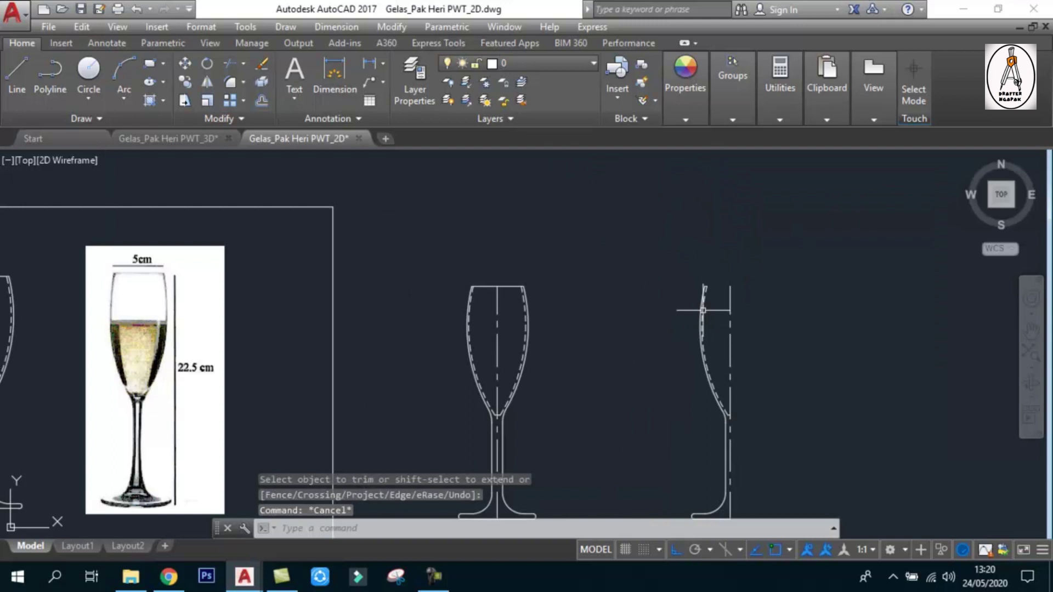
{"action": "scroll", "coordinate": [713, 329], "scroll_direction": "up", "scroll_amount": 5}
{"action": "scroll", "coordinate": [748, 364], "scroll_direction": "down", "scroll_amount": 6}
{"action": "scroll", "coordinate": [707, 329], "scroll_direction": "up", "scroll_amount": 8}
{"action": "type", "text": "tr"}
{"action": "key", "text": "Return"}
{"action": "left_click", "coordinate": [667, 280]}
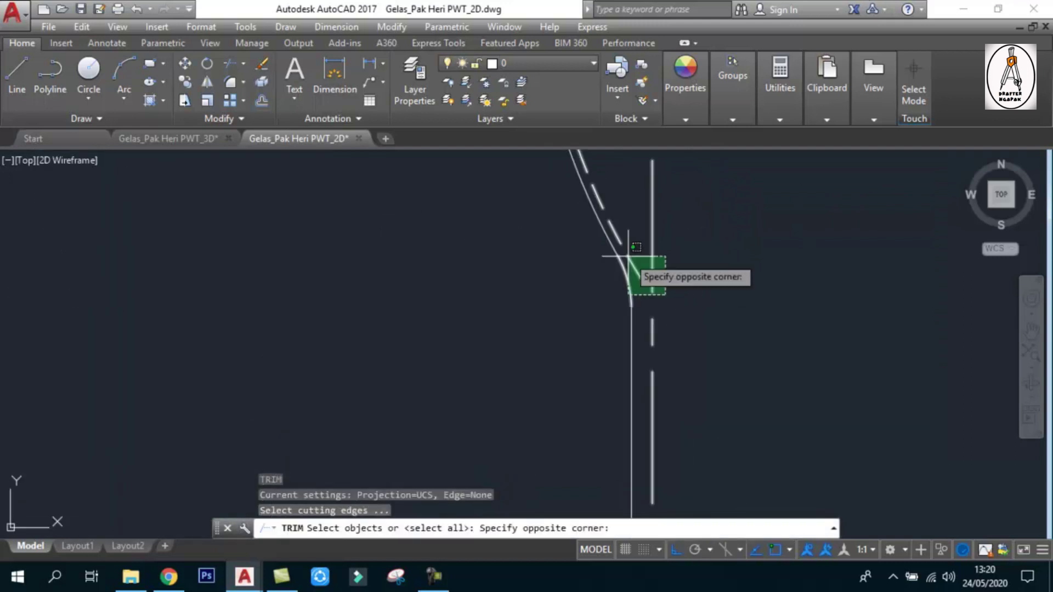
{"action": "key", "text": "Return"}
{"action": "left_click", "coordinate": [656, 241]}
{"action": "left_click", "coordinate": [639, 228]}
{"action": "key", "text": "Return"}
Pan and zoom to frame both glasses and centre the half profile.
{"action": "scroll", "coordinate": [724, 303], "scroll_direction": "down", "scroll_amount": 5}
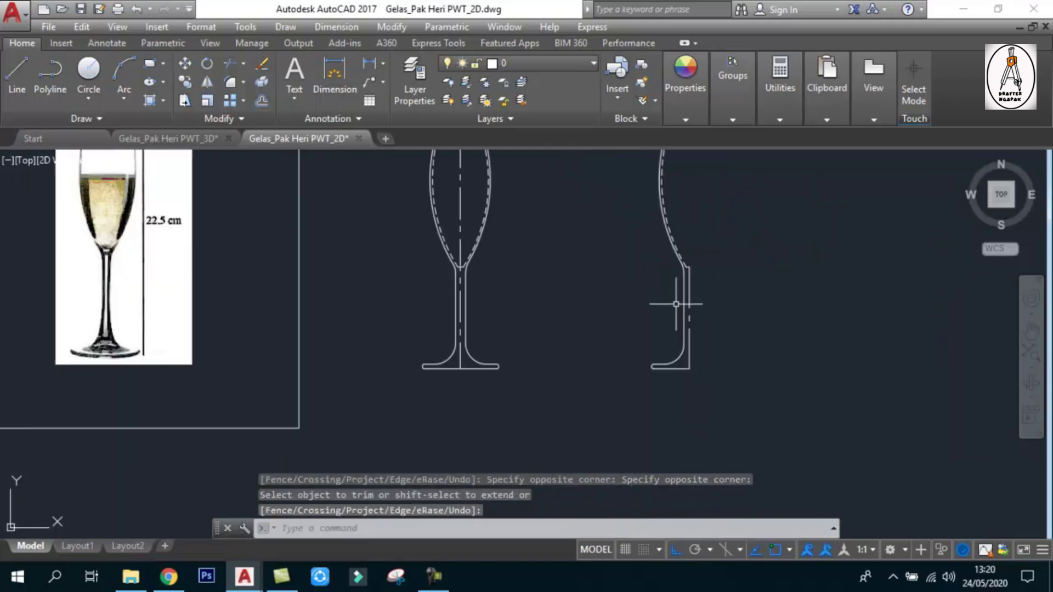
{"action": "middle_click_drag", "start_coordinate": [676, 305], "coordinate": [693, 367]}
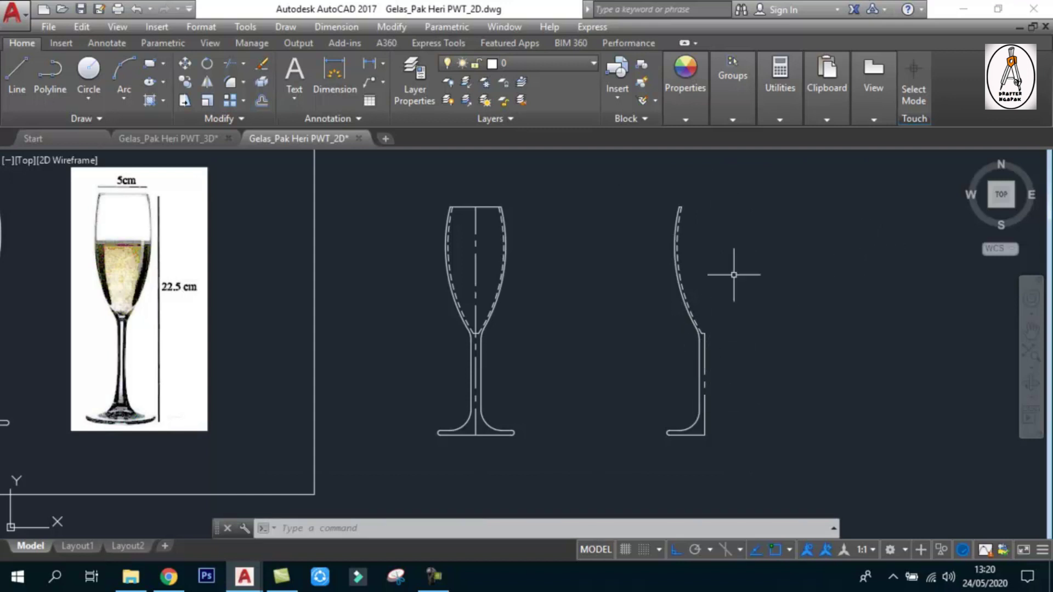
{"action": "scroll", "coordinate": [677, 207], "scroll_direction": "up", "scroll_amount": 3}
{"action": "scroll", "coordinate": [684, 202], "scroll_direction": "up", "scroll_amount": 2}
{"action": "scroll", "coordinate": [689, 198], "scroll_direction": "up", "scroll_amount": 2}
{"action": "scroll", "coordinate": [640, 207], "scroll_direction": "down", "scroll_amount": 5}
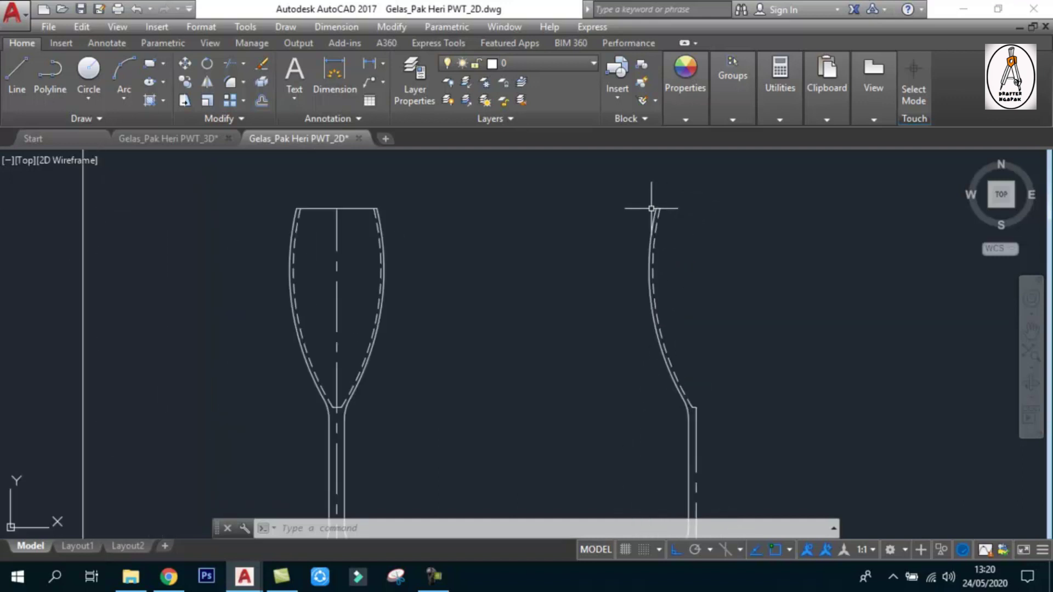
{"action": "scroll", "coordinate": [639, 216], "scroll_direction": "down", "scroll_amount": 2}
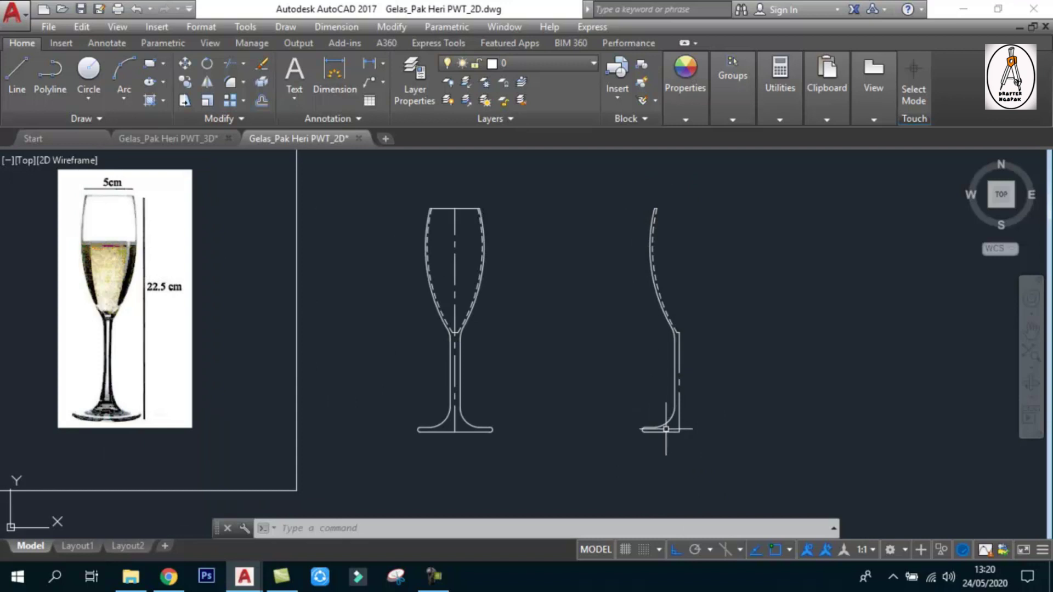
{"action": "middle_click_drag", "start_coordinate": [698, 294], "coordinate": [746, 324]}
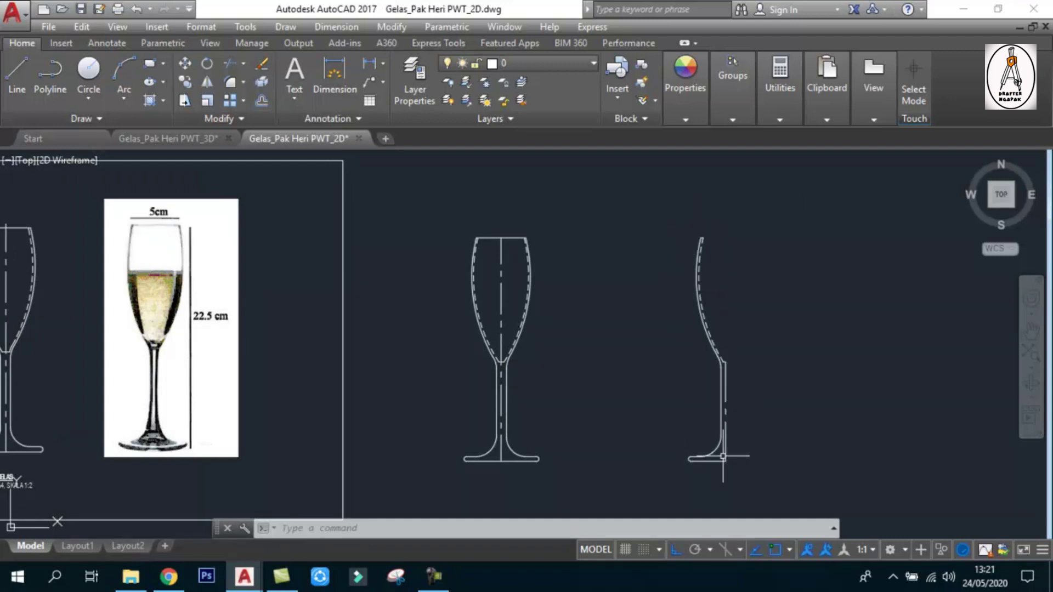
{"action": "scroll", "coordinate": [721, 444], "scroll_direction": "up", "scroll_amount": 2}
Select the inner and outer stem lines and the bowl curve to check the profile.
{"action": "left_click", "coordinate": [720, 395]}
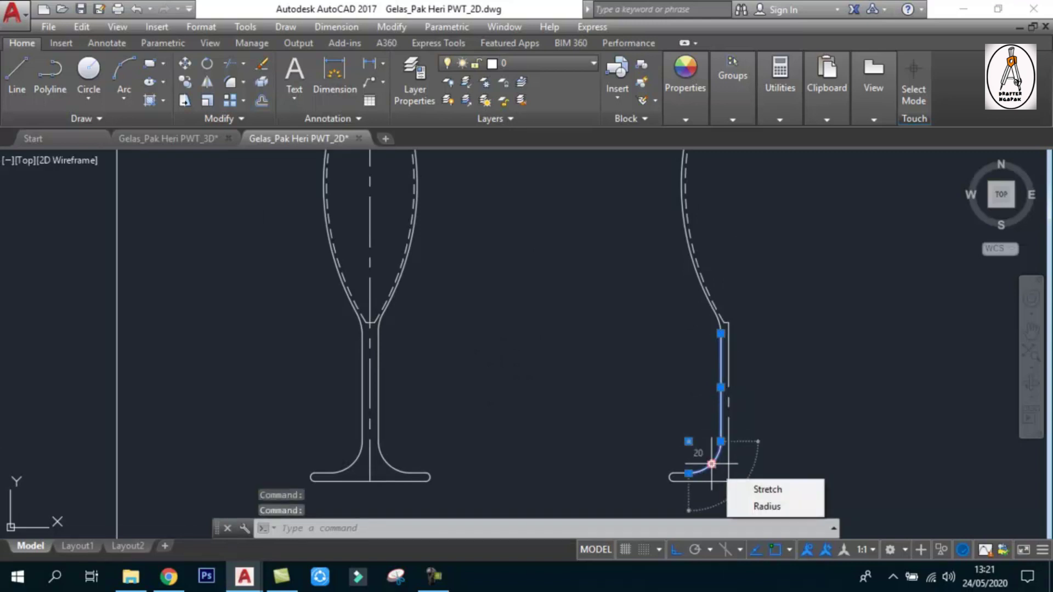
{"action": "key", "text": "Escape"}
{"action": "left_click", "coordinate": [728, 366]}
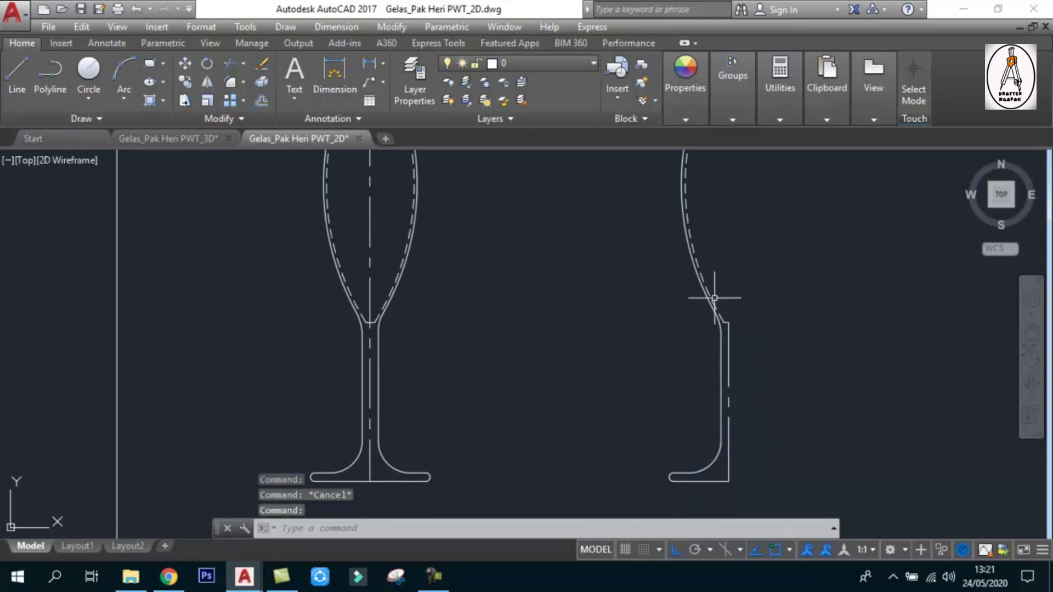
{"action": "scroll", "coordinate": [690, 245], "scroll_direction": "up", "scroll_amount": 2}
{"action": "left_click", "coordinate": [691, 245]}
{"action": "key", "text": "Escape"}
Zoom and pan to bring the rim's top edge into view.
{"action": "scroll", "coordinate": [724, 356], "scroll_direction": "down", "scroll_amount": 5}
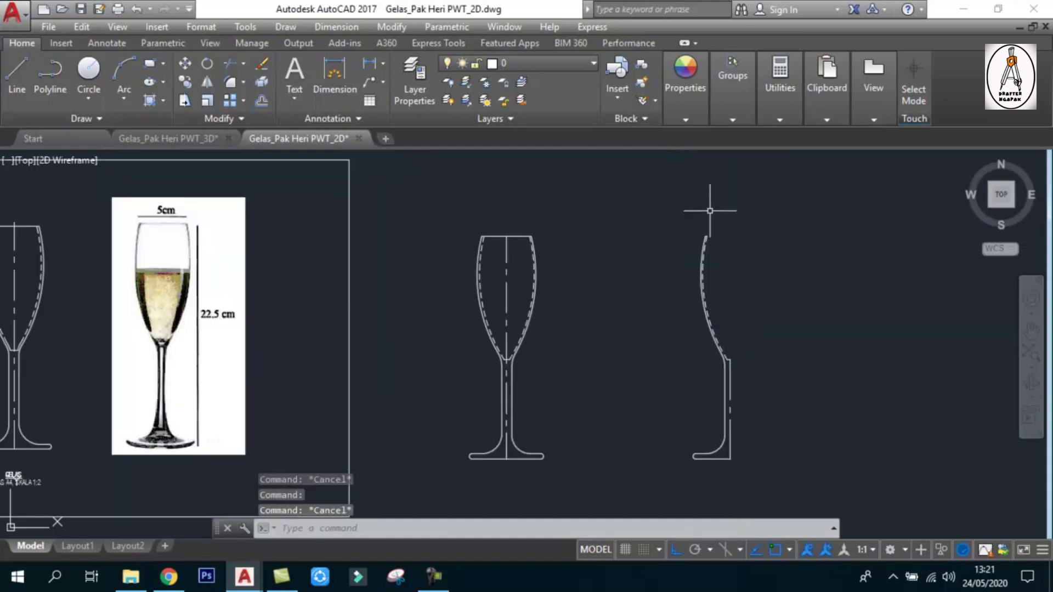
{"action": "scroll", "coordinate": [700, 221], "scroll_direction": "up", "scroll_amount": 3}
{"action": "scroll", "coordinate": [713, 284], "scroll_direction": "up", "scroll_amount": 2}
{"action": "scroll", "coordinate": [713, 329], "scroll_direction": "up", "scroll_amount": 3}
{"action": "scroll", "coordinate": [724, 356], "scroll_direction": "up", "scroll_amount": 3}
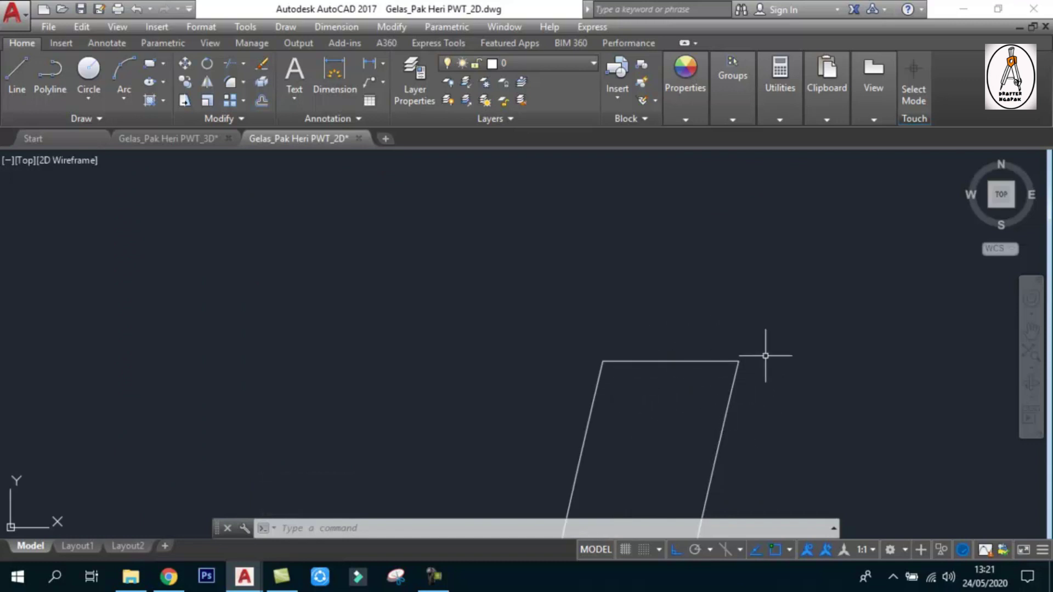
{"action": "middle_click_drag", "start_coordinate": [625, 336], "coordinate": [588, 306]}
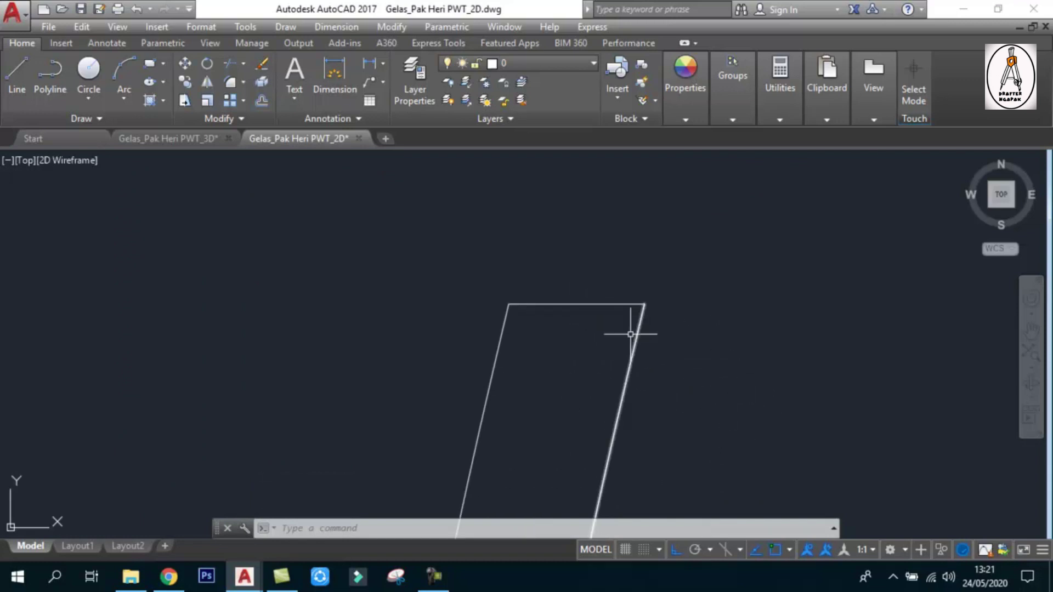
{"action": "scroll", "coordinate": [576, 302], "scroll_direction": "down", "scroll_amount": 3}
{"action": "scroll", "coordinate": [576, 294], "scroll_direction": "up", "scroll_amount": 3}
{"action": "scroll", "coordinate": [592, 296], "scroll_direction": "down", "scroll_amount": 3}
{"action": "scroll", "coordinate": [597, 315], "scroll_direction": "up", "scroll_amount": 2}
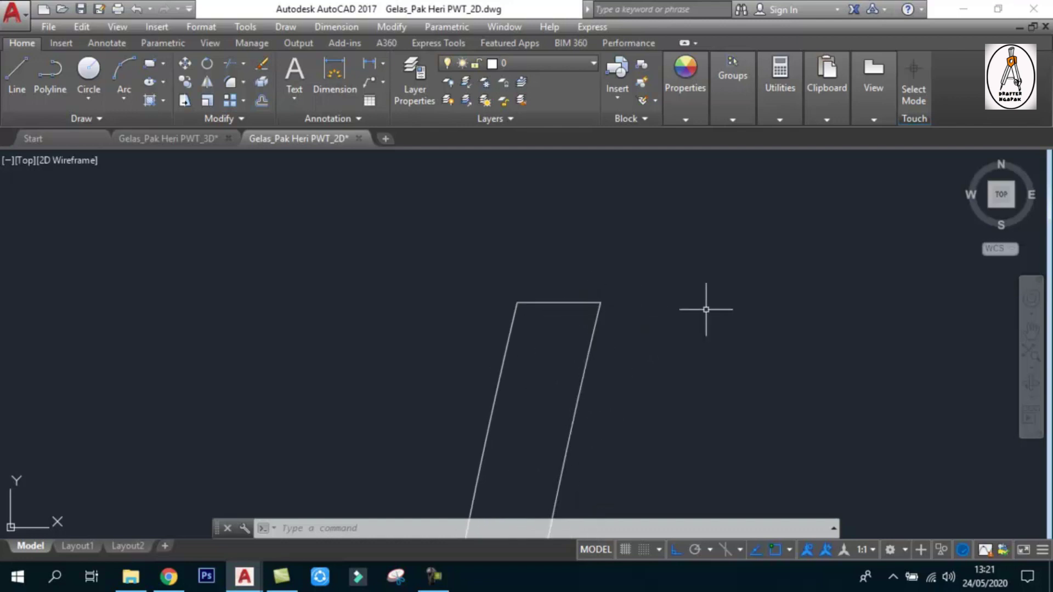
Try a fillet with radius 2 on the rim's top edge, then cancel it.
{"action": "type", "text": "f"}
{"action": "key", "text": "Return"}
{"action": "type", "text": "r"}
{"action": "key", "text": "Return"}
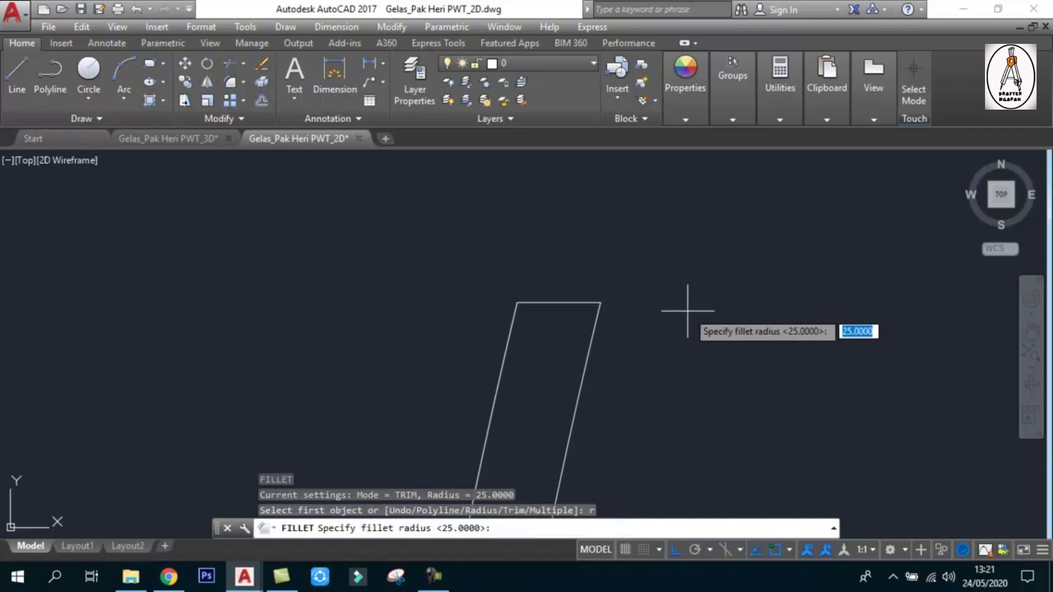
{"action": "type", "text": "2"}
{"action": "key", "text": "Return"}
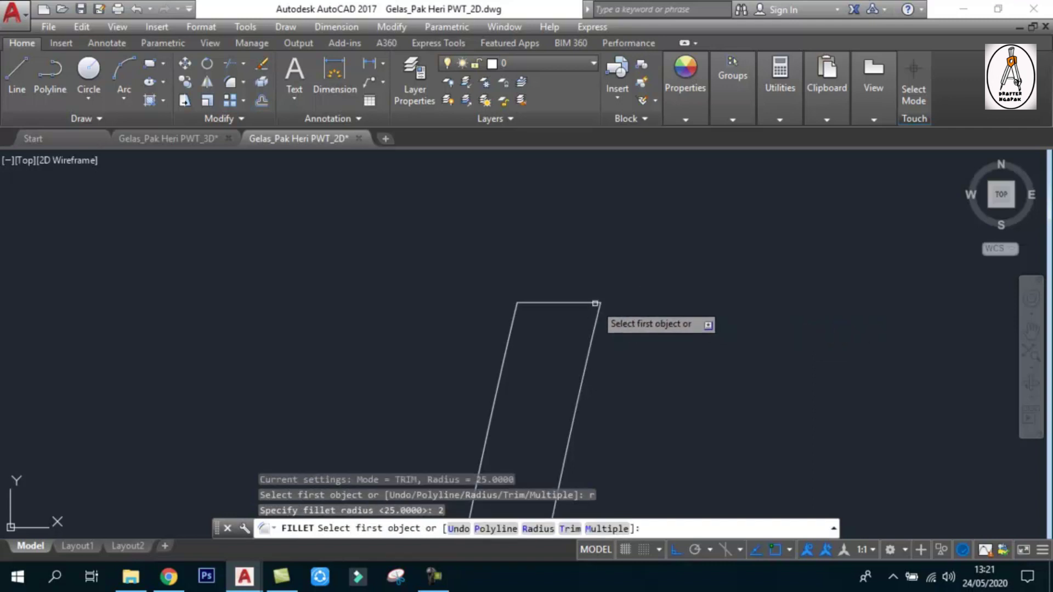
{"action": "left_click", "coordinate": [593, 302]}
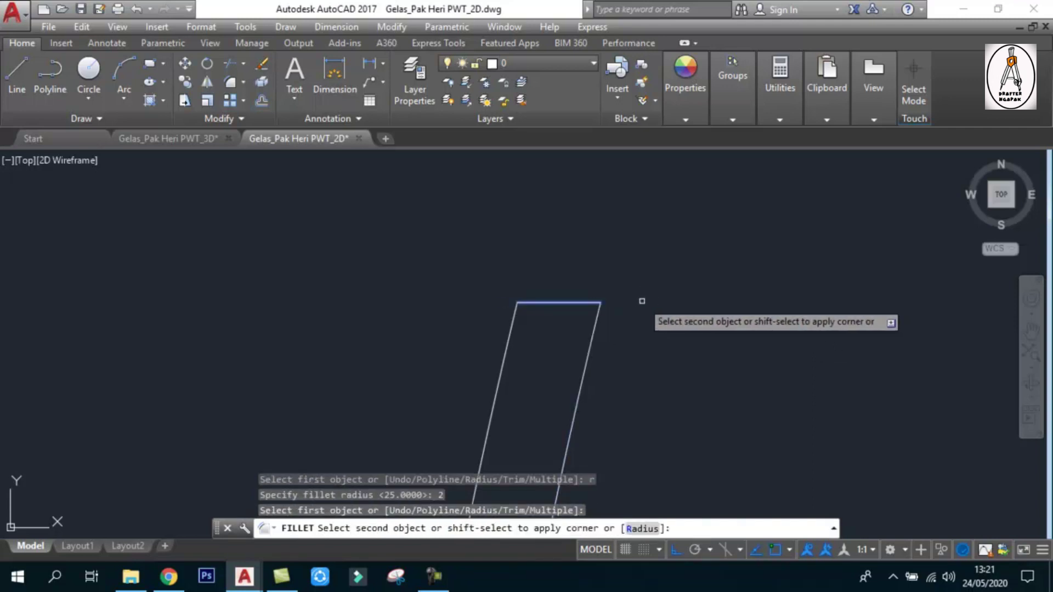
{"action": "key", "text": "Escape"}
{"action": "key", "text": "Escape"}
{"action": "key", "text": "Escape"}
Fillet both rim corners against the right and left walls with radius 0.5.
{"action": "key", "text": "Return"}
{"action": "type", "text": "r"}
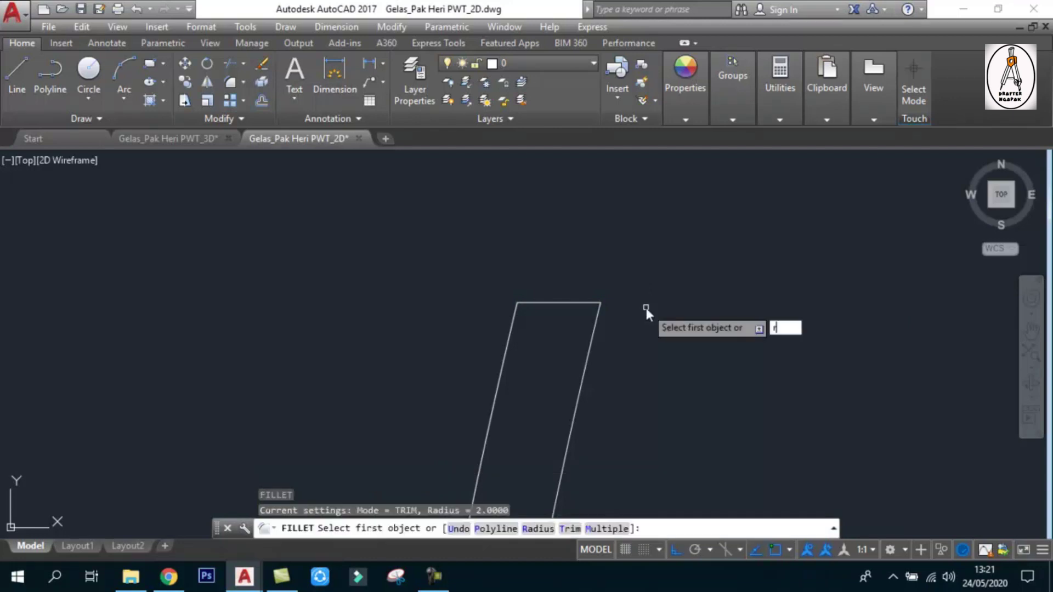
{"action": "key", "text": "Return"}
{"action": "type", "text": ".5"}
{"action": "key", "text": "Return"}
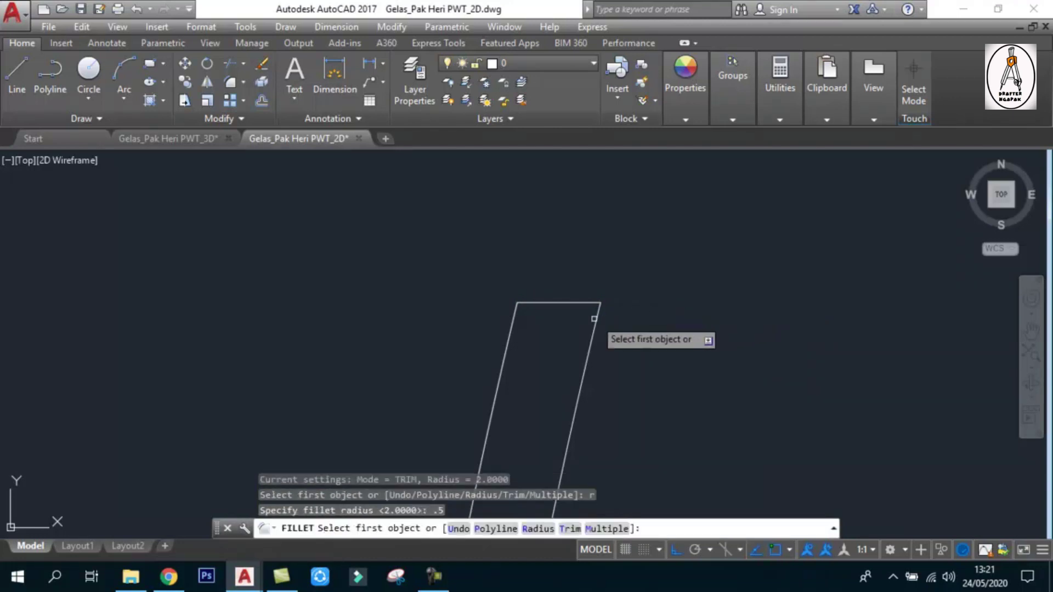
{"action": "left_click", "coordinate": [587, 302]}
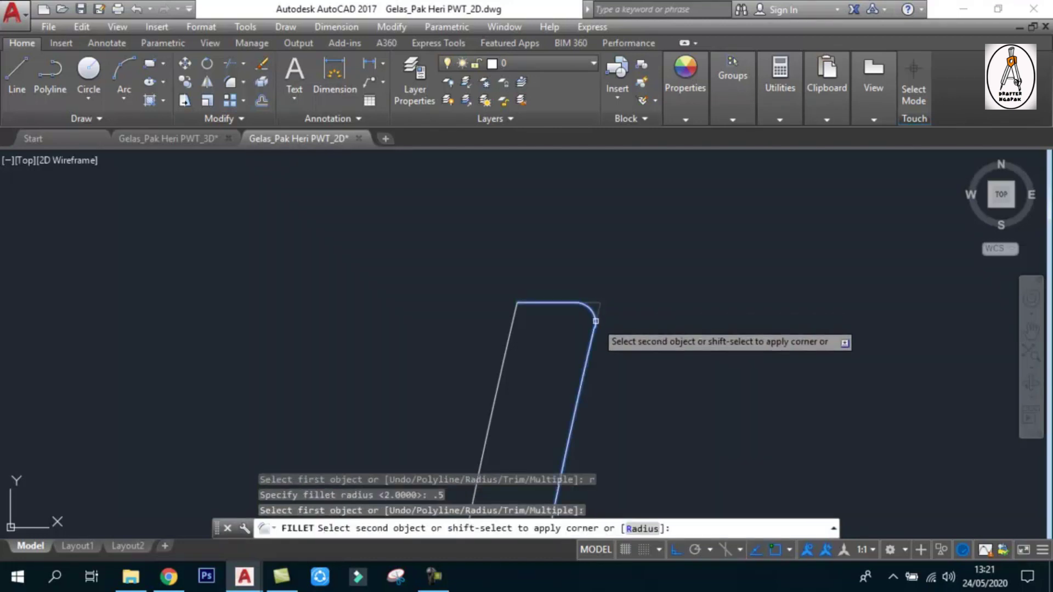
{"action": "left_click", "coordinate": [596, 321]}
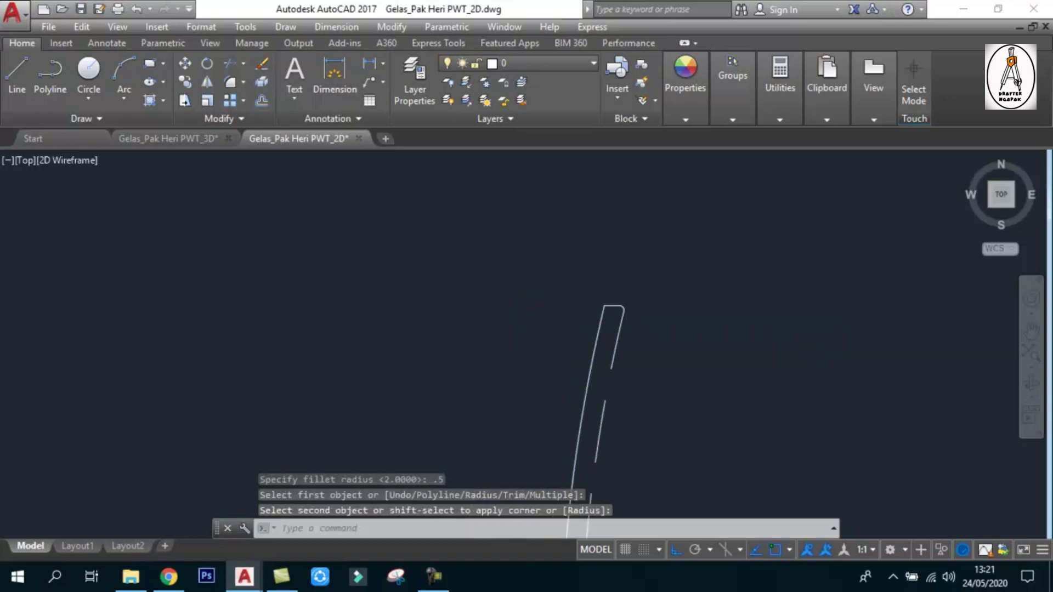
{"action": "key", "text": "Return"}
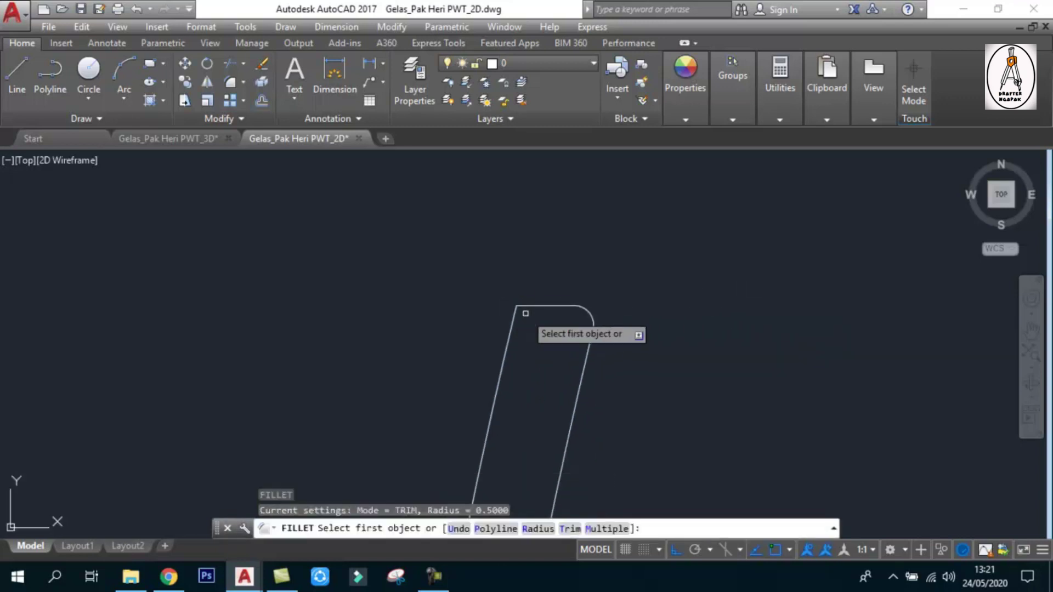
{"action": "left_click", "coordinate": [522, 308]}
{"action": "key", "text": "Escape"}
Zoom out to show both glasses and the reference photo.
{"action": "scroll", "coordinate": [548, 290], "scroll_direction": "down", "scroll_amount": 2}
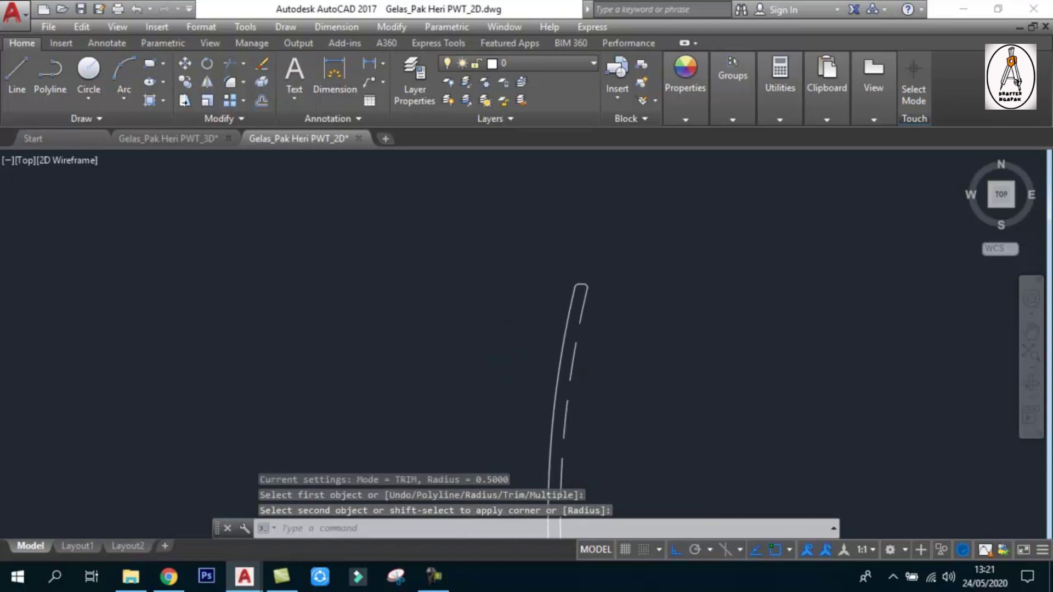
{"action": "scroll", "coordinate": [661, 244], "scroll_direction": "down", "scroll_amount": 3}
{"action": "middle_click_drag", "start_coordinate": [661, 244], "coordinate": [665, 319]}
{"action": "scroll", "coordinate": [691, 329], "scroll_direction": "up", "scroll_amount": 4}
{"action": "scroll", "coordinate": [689, 337], "scroll_direction": "down", "scroll_amount": 1}
{"action": "scroll", "coordinate": [697, 339], "scroll_direction": "down", "scroll_amount": 1}
{"action": "scroll", "coordinate": [680, 329], "scroll_direction": "down", "scroll_amount": 1}
{"action": "scroll", "coordinate": [676, 307], "scroll_direction": "down", "scroll_amount": 1}
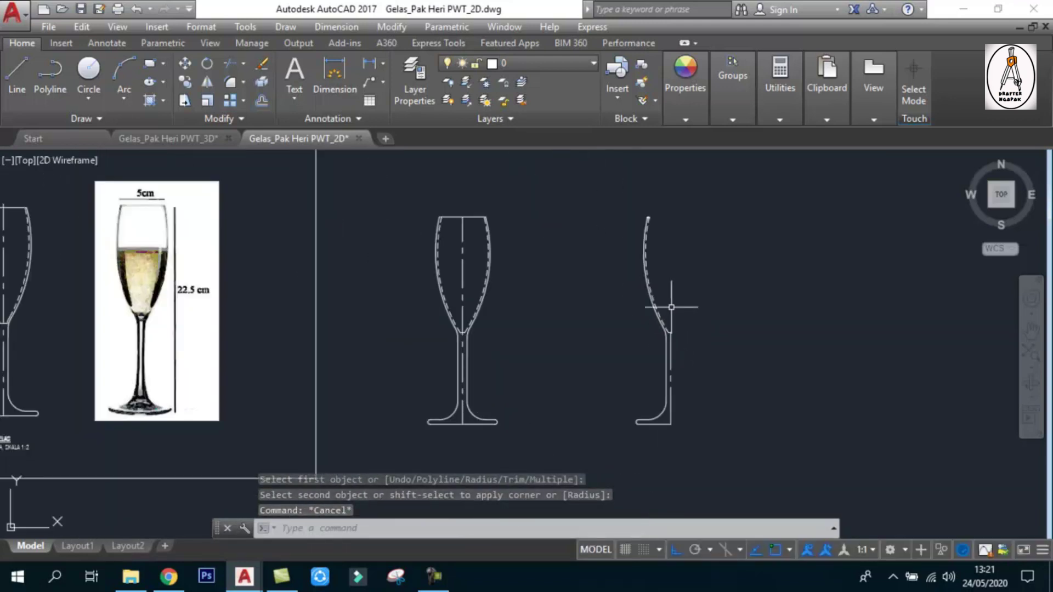
{"action": "type", "text": "j"}
{"action": "key", "text": "Return"}
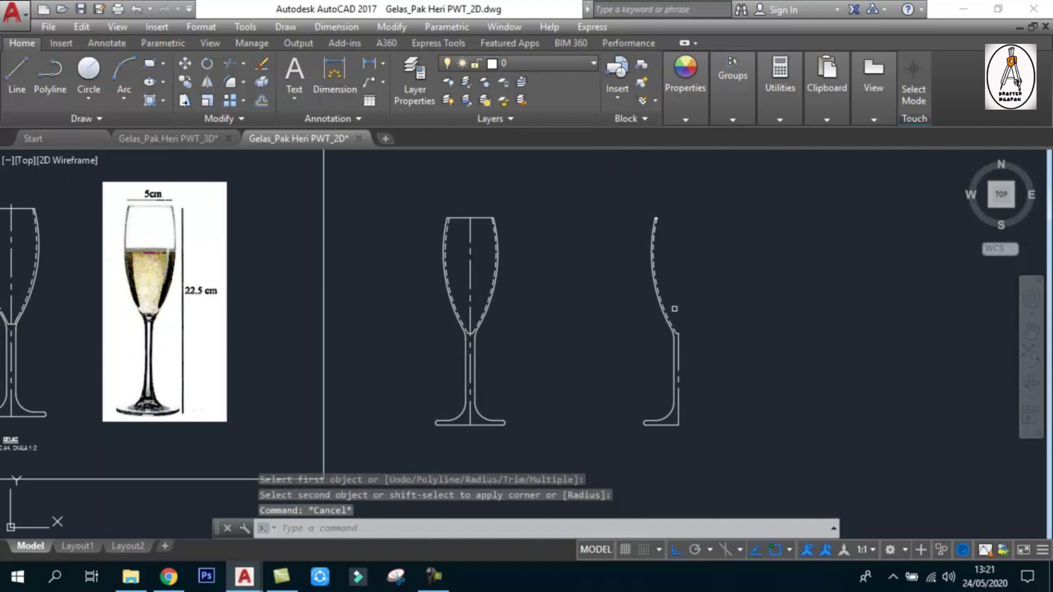
Join the 13 right-profile pieces into one polyline and check the result.
{"action": "left_click", "coordinate": [593, 191]}
{"action": "left_click", "coordinate": [770, 458]}
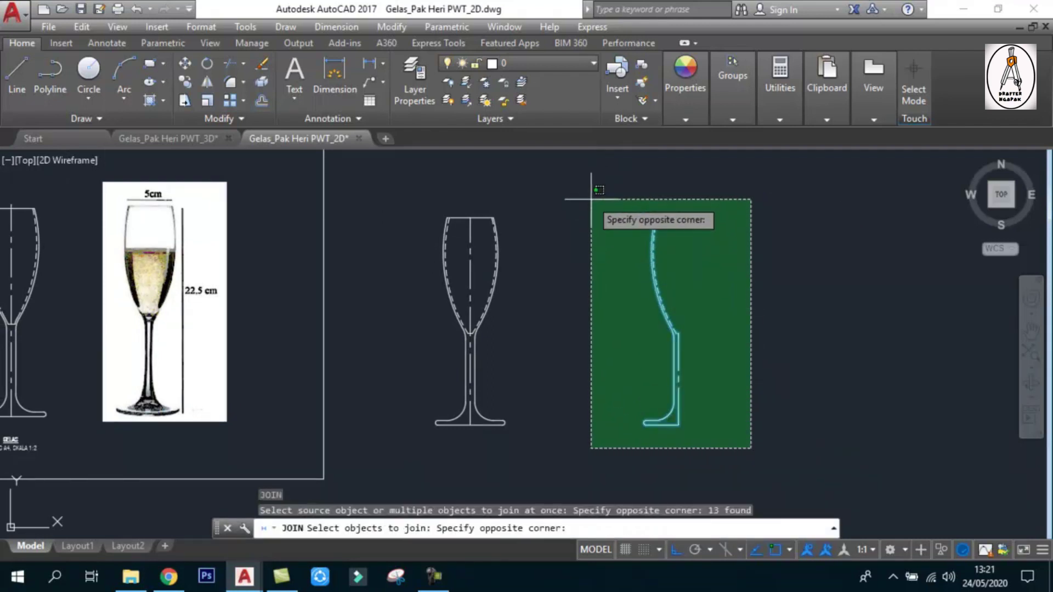
{"action": "left_click", "coordinate": [563, 170]}
{"action": "key", "text": "Return"}
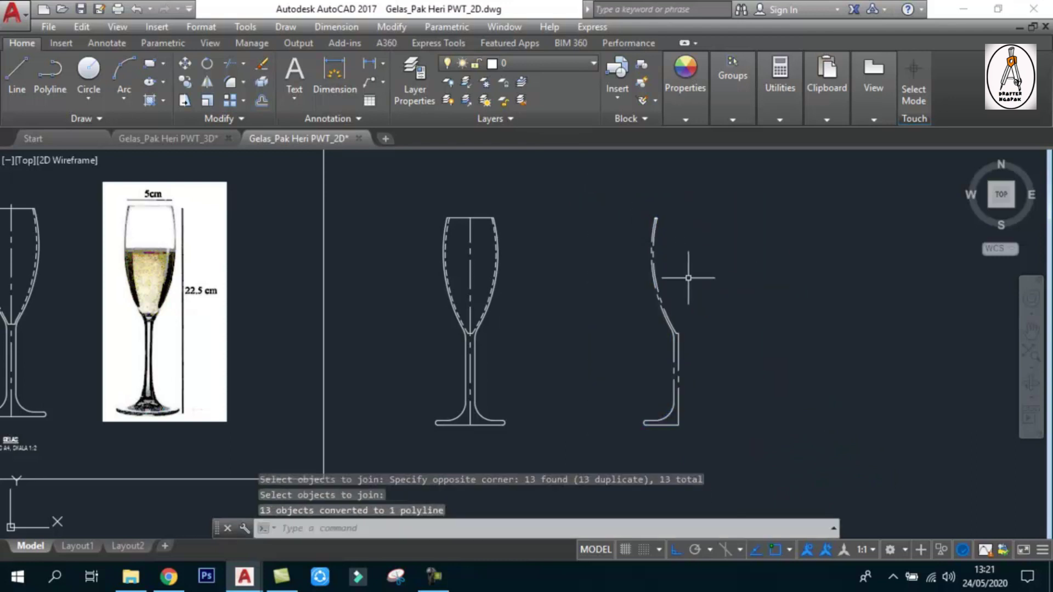
{"action": "scroll", "coordinate": [661, 327], "scroll_direction": "up", "scroll_amount": 4}
{"action": "left_click", "coordinate": [680, 305]}
{"action": "scroll", "coordinate": [724, 324], "scroll_direction": "down", "scroll_amount": 4}
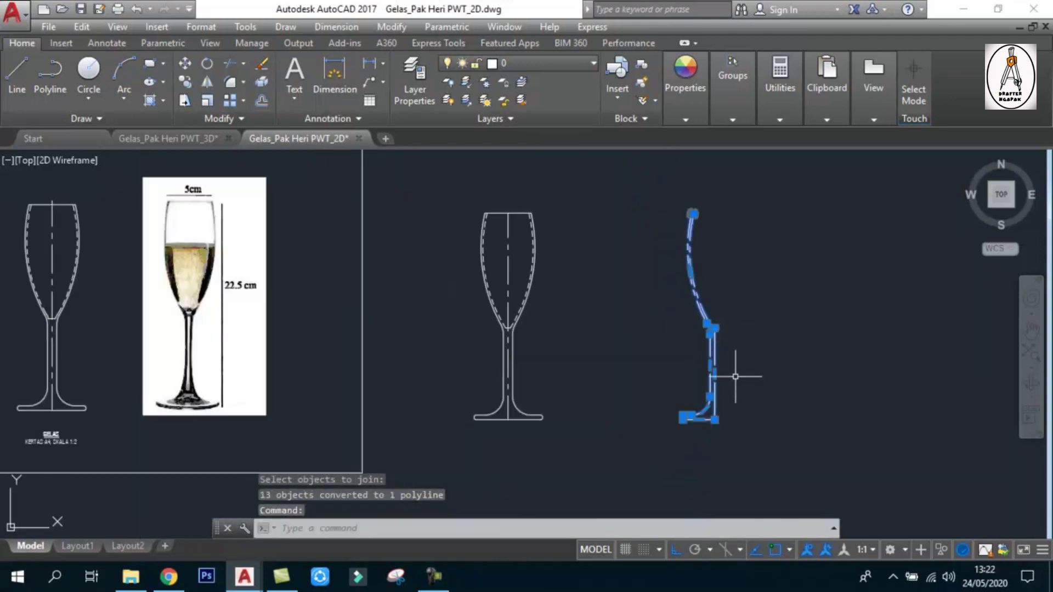
{"action": "scroll", "coordinate": [715, 396], "scroll_direction": "up", "scroll_amount": 6}
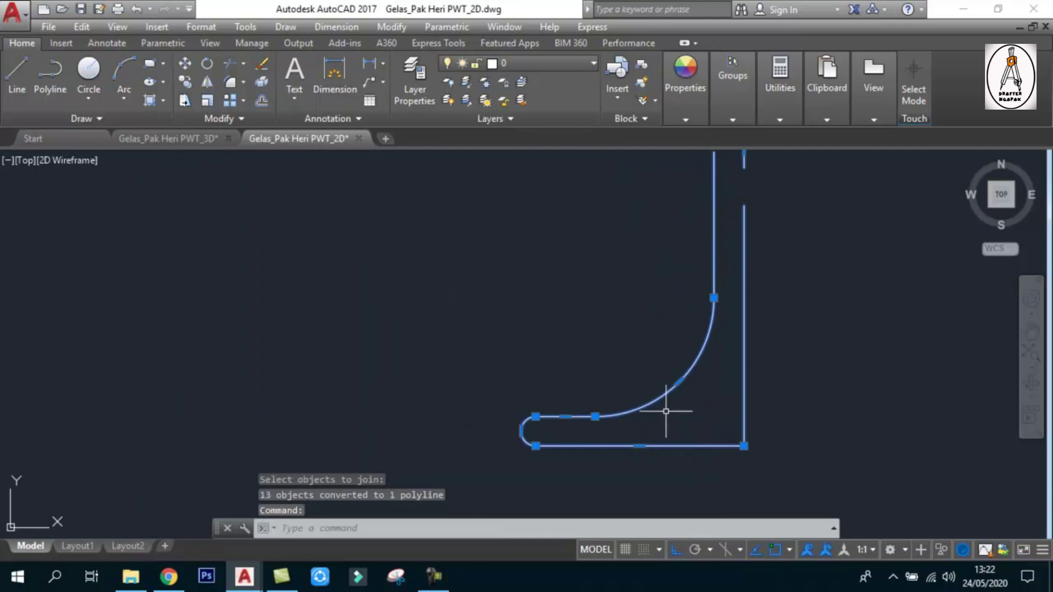
{"action": "scroll", "coordinate": [680, 408], "scroll_direction": "down", "scroll_amount": 5}
{"action": "scroll", "coordinate": [701, 376], "scroll_direction": "down", "scroll_amount": 2}
Erase the joined profile, then undo the erase to restore it.
{"action": "key", "text": "Escape"}
{"action": "scroll", "coordinate": [689, 357], "scroll_direction": "up", "scroll_amount": 1}
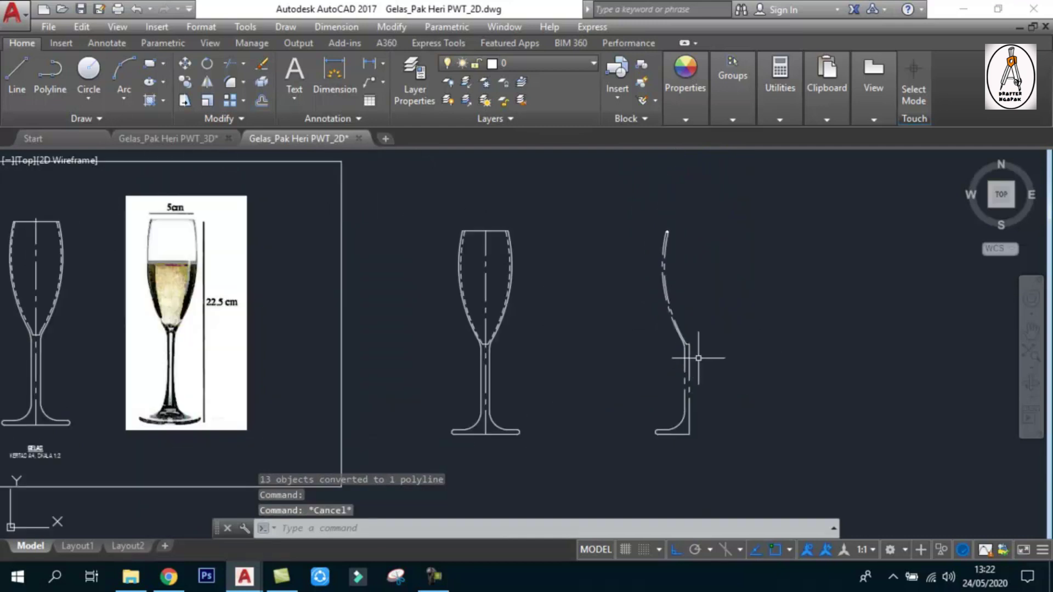
{"action": "middle_click_drag", "start_coordinate": [698, 358], "coordinate": [678, 370]}
{"action": "left_click", "coordinate": [669, 373]}
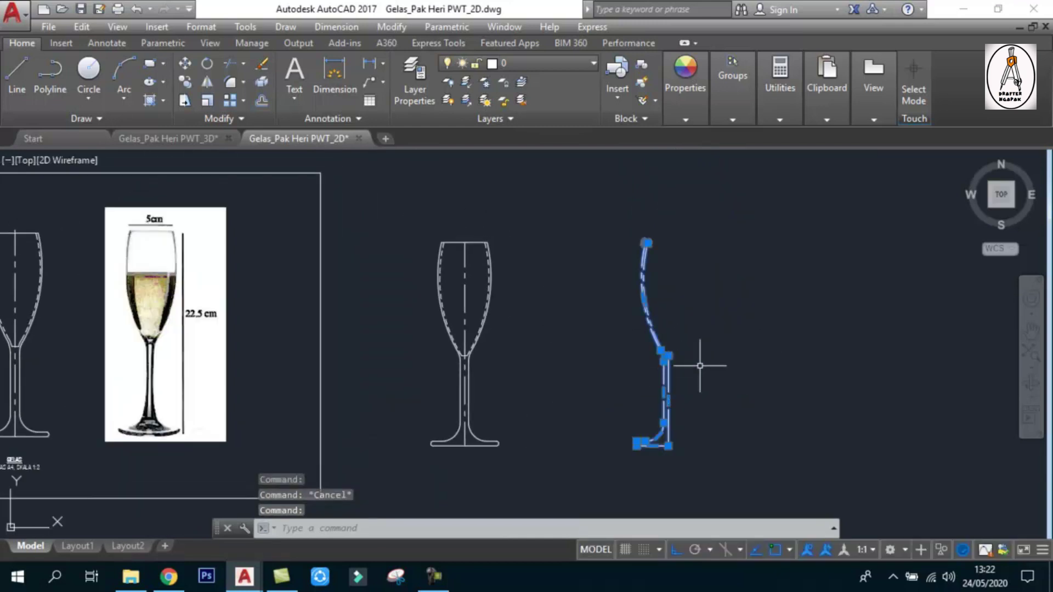
{"action": "key", "text": "Delete"}
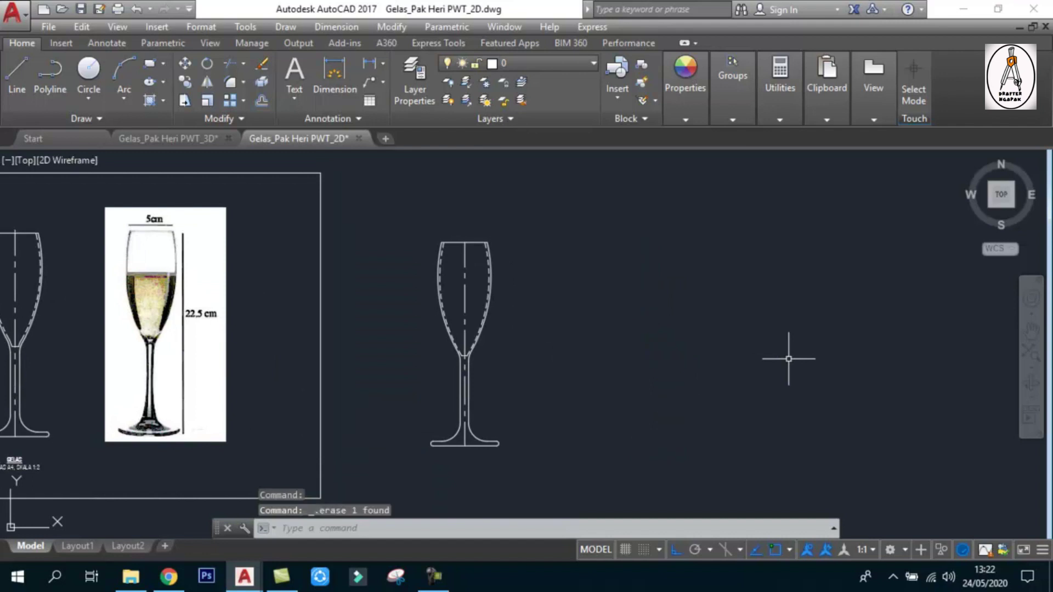
{"action": "type", "text": "U"}
{"action": "key", "text": "Return"}
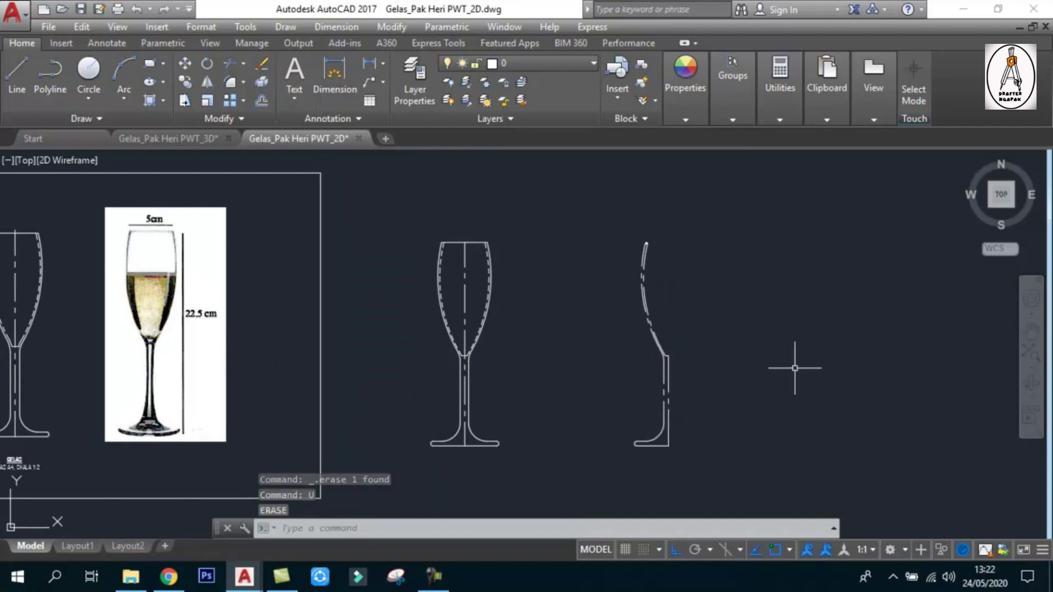
{"action": "scroll", "coordinate": [643, 331], "scroll_direction": "up", "scroll_amount": 4}
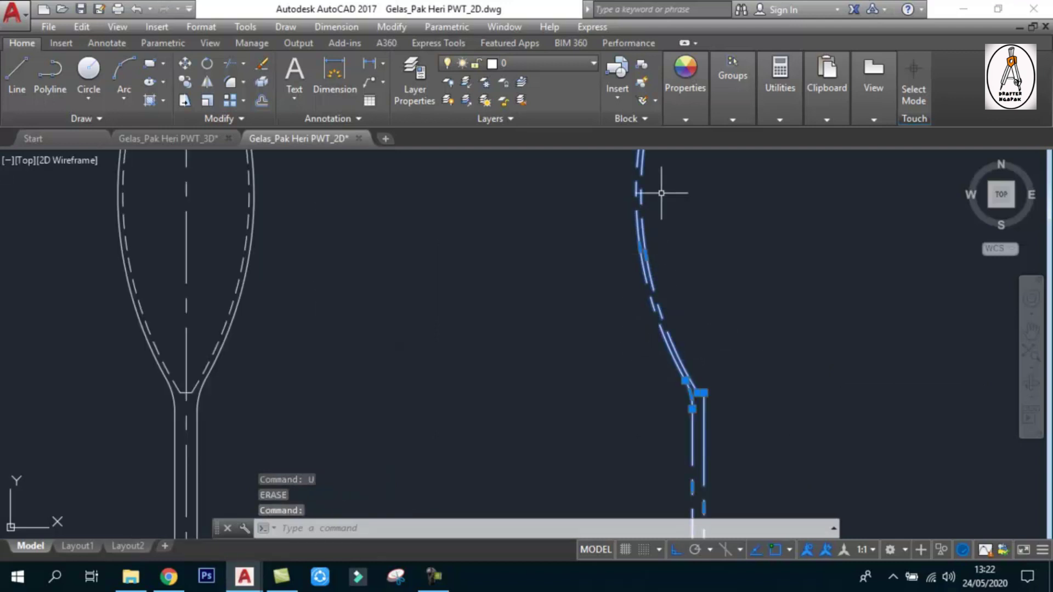
{"action": "middle_click_drag", "start_coordinate": [661, 193], "coordinate": [661, 258]}
Set the joined profile's linetype to Continuous.
{"action": "left_click", "coordinate": [684, 116]}
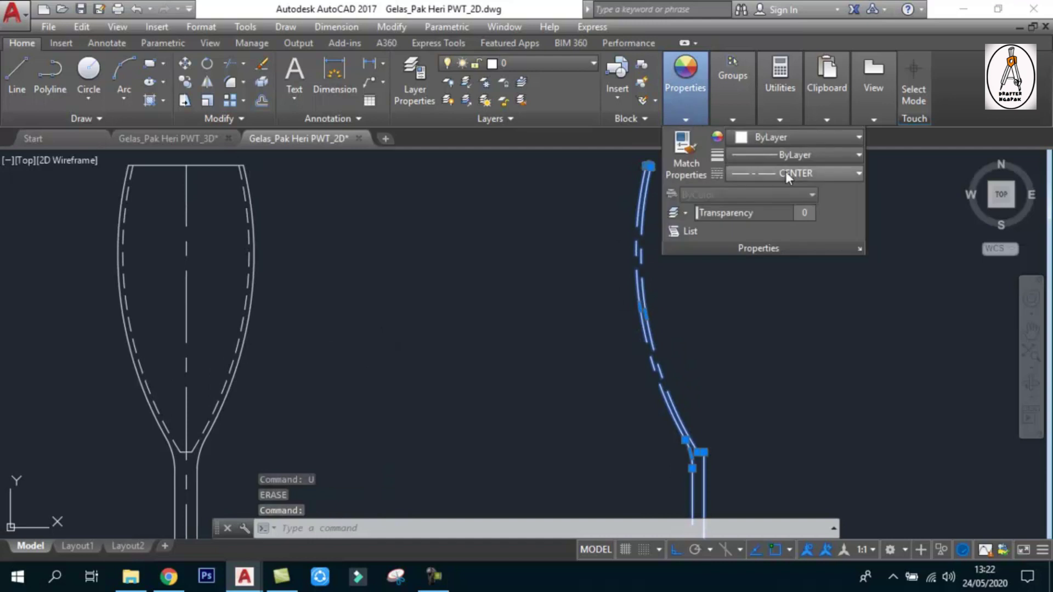
{"action": "left_click", "coordinate": [792, 172]}
{"action": "left_click", "coordinate": [806, 250]}
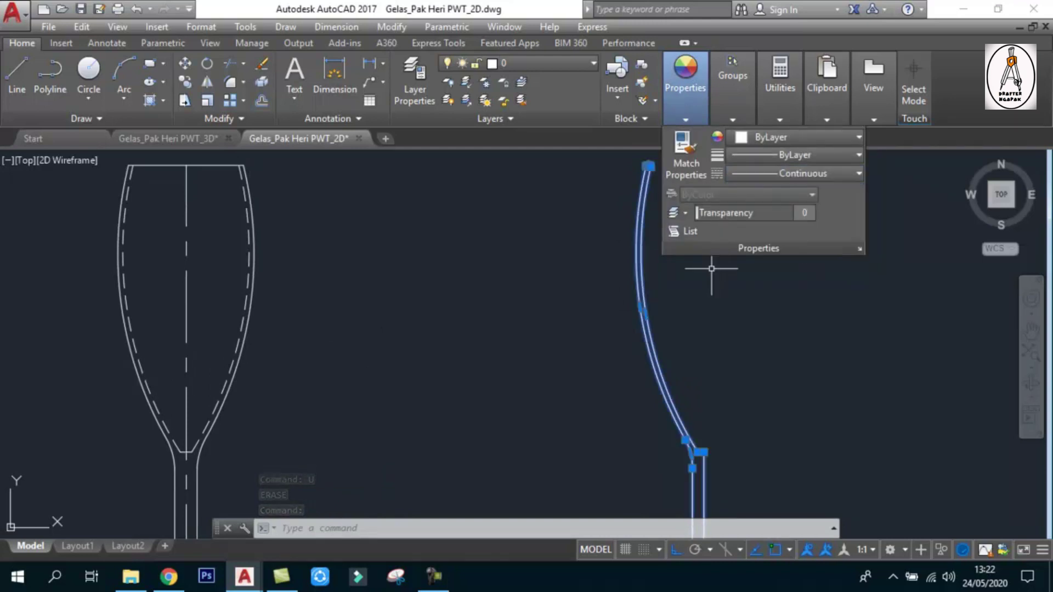
{"action": "key", "text": "Escape"}
{"action": "scroll", "coordinate": [658, 329], "scroll_direction": "down", "scroll_amount": 8}
{"action": "scroll", "coordinate": [648, 336], "scroll_direction": "up", "scroll_amount": 2}
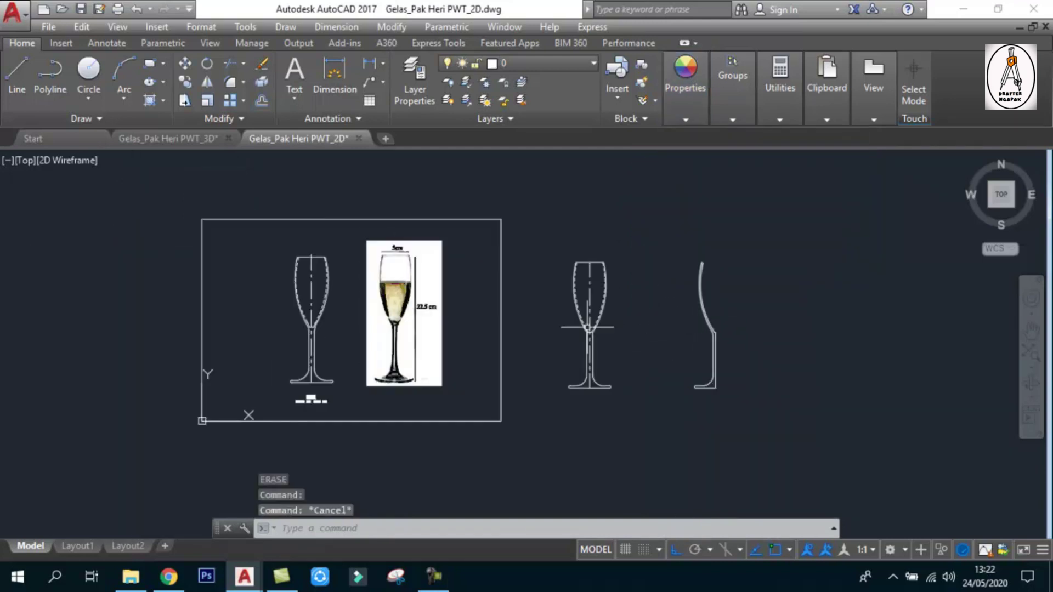
Window-select the right glass profile and copy it to the clipboard.
{"action": "middle_click_drag", "start_coordinate": [434, 308], "coordinate": [436, 308]}
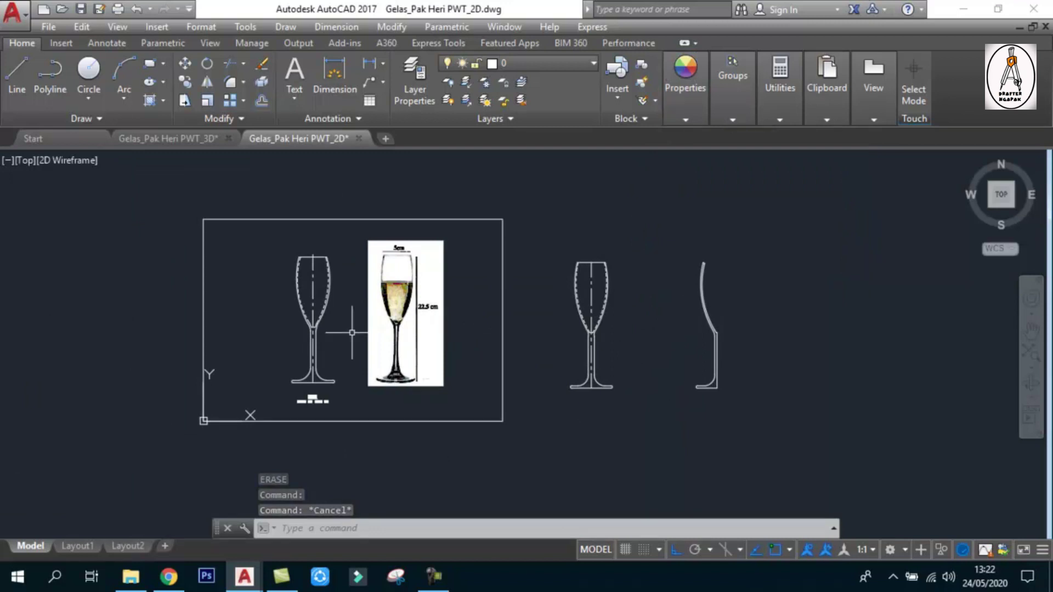
{"action": "middle_click_drag", "start_coordinate": [346, 323], "coordinate": [347, 329]}
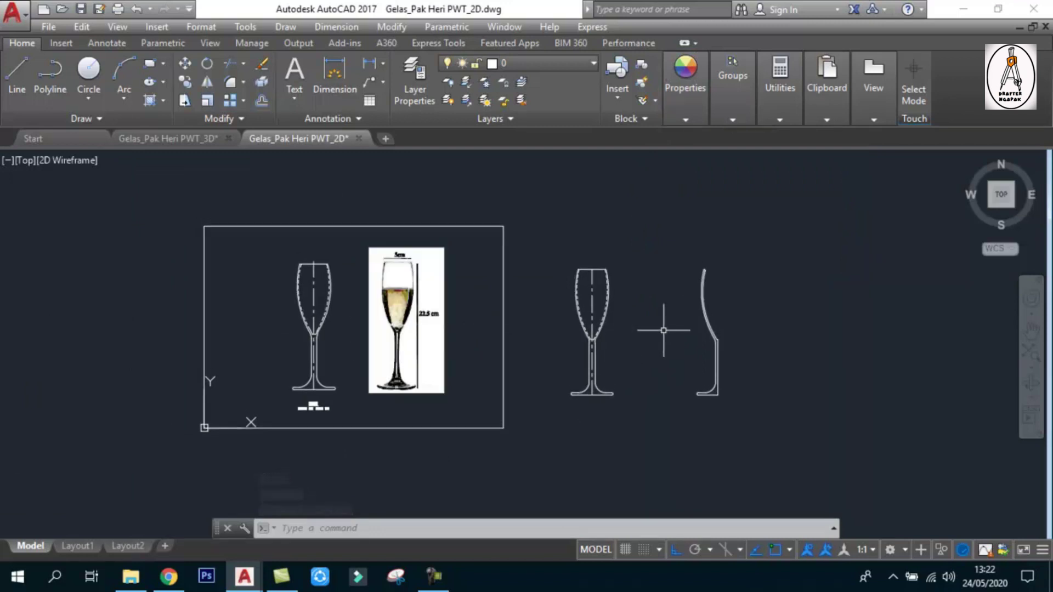
{"action": "left_click", "coordinate": [681, 230]}
{"action": "left_click", "coordinate": [738, 404]}
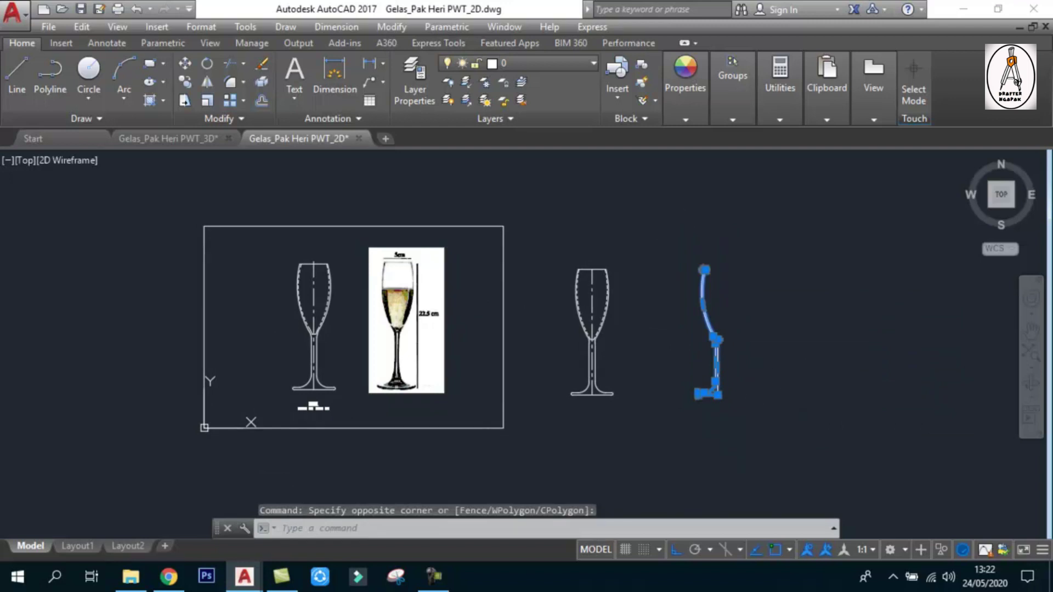
{"action": "key", "text": "ctrl+c"}
{"action": "key", "text": "Escape"}
{"action": "scroll", "coordinate": [368, 306], "scroll_direction": "up", "scroll_amount": 2}
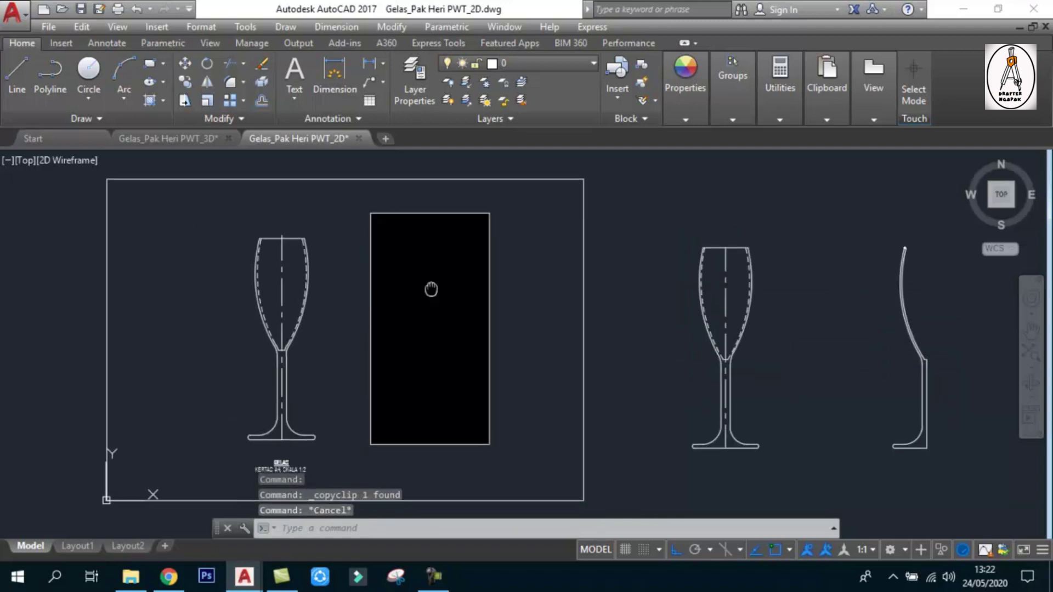
{"action": "middle_click_drag", "start_coordinate": [431, 289], "coordinate": [431, 277]}
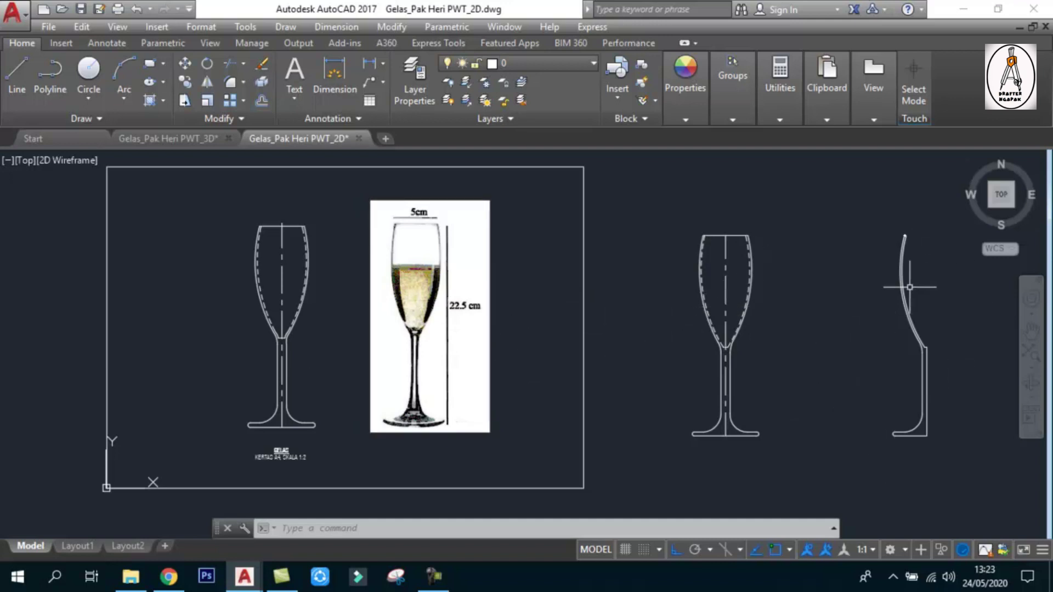
{"action": "middle_click_drag", "start_coordinate": [909, 287], "coordinate": [666, 293]}
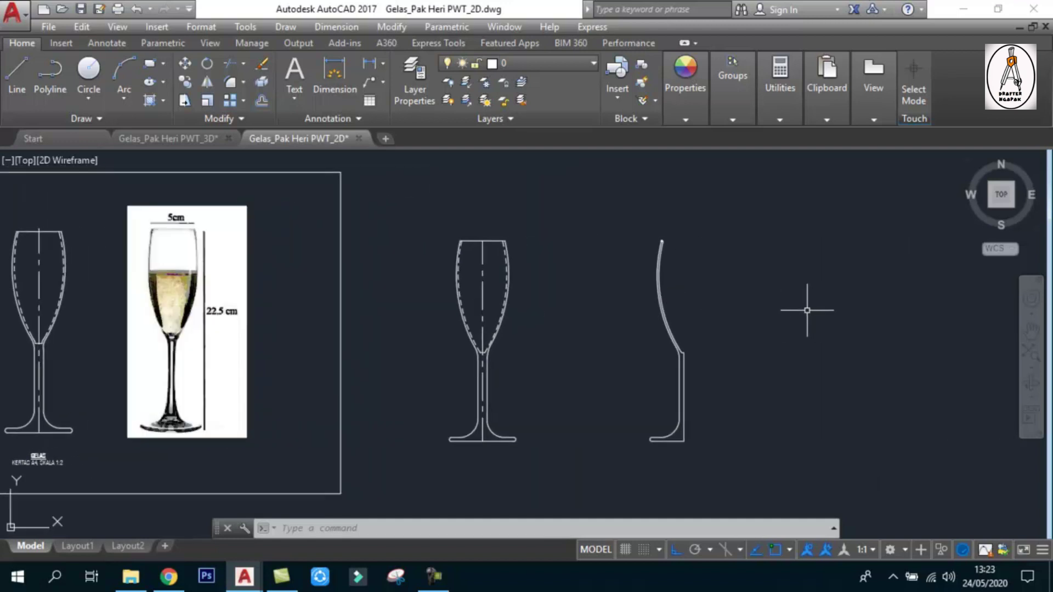
Cancel a stray circle, then draw a vertical guide line up from the glass's top centre.
{"action": "type", "text": "c"}
{"action": "key", "text": "Return"}
{"action": "scroll", "coordinate": [486, 219], "scroll_direction": "up", "scroll_amount": 3}
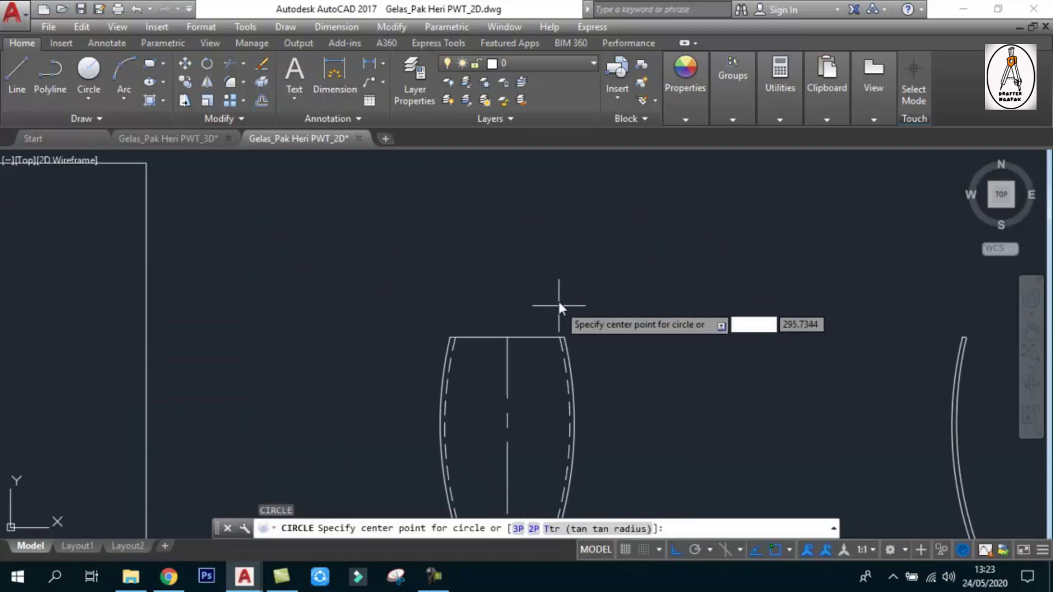
{"action": "key", "text": "Escape"}
{"action": "key", "text": "Escape"}
{"action": "key", "text": "Escape"}
{"action": "key", "text": "Escape"}
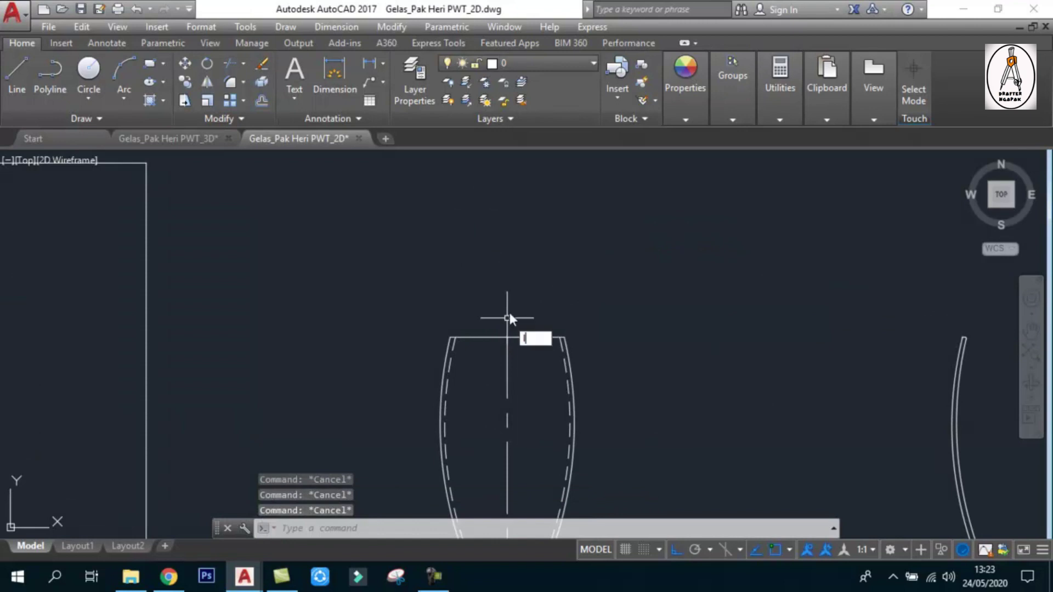
{"action": "type", "text": "L"}
{"action": "key", "text": "Escape"}
{"action": "type", "text": "l"}
{"action": "key", "text": "Return"}
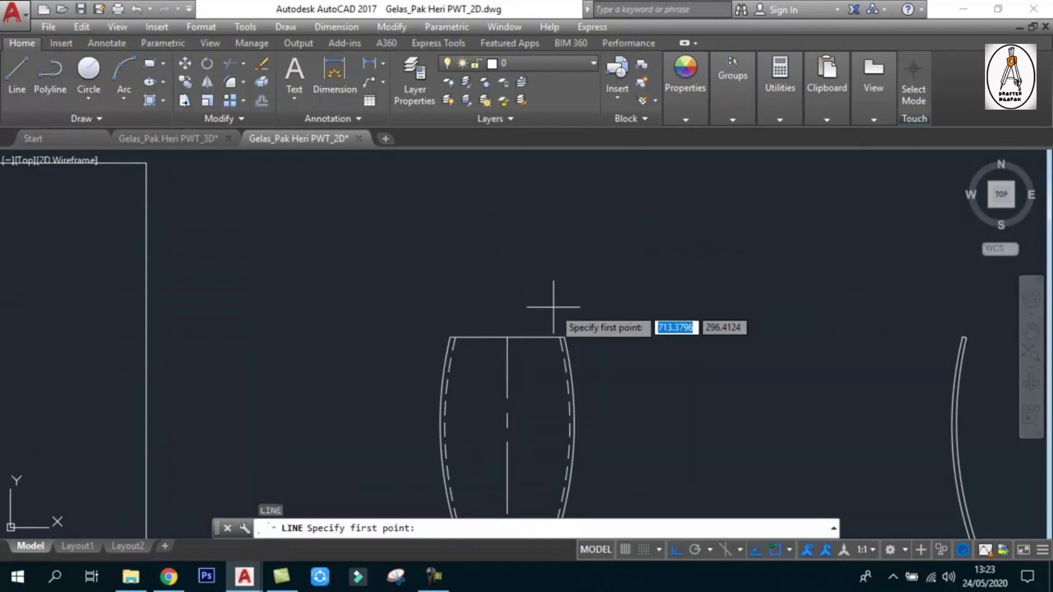
{"action": "left_click", "coordinate": [508, 337]}
{"action": "scroll", "coordinate": [514, 339], "scroll_direction": "down", "scroll_amount": 3}
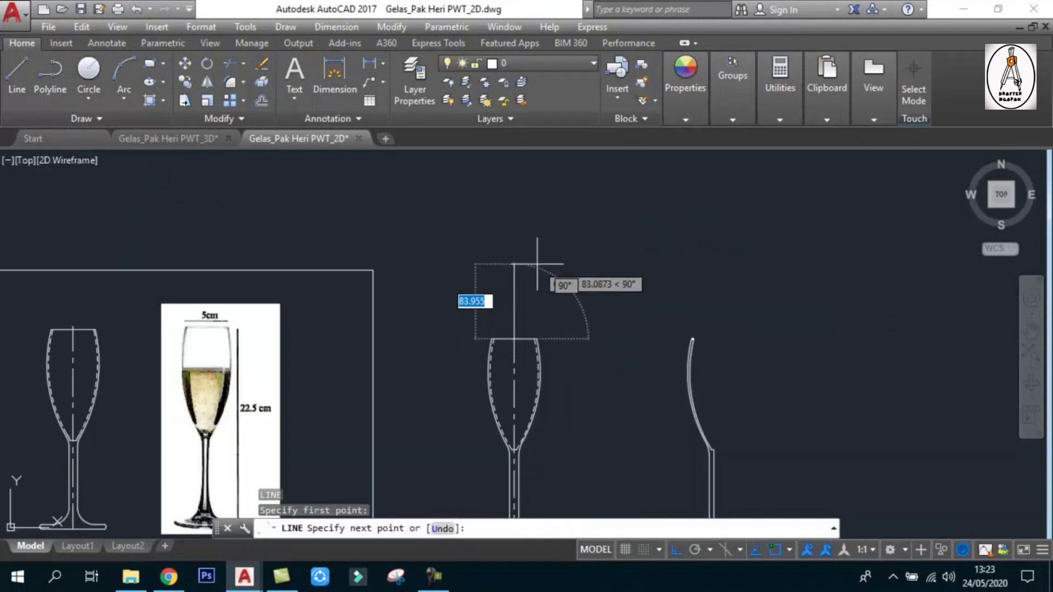
{"action": "left_click", "coordinate": [537, 265]}
{"action": "key", "text": "Escape"}
{"action": "scroll", "coordinate": [507, 244], "scroll_direction": "up", "scroll_amount": 4}
Draw concentric circles of diameter 59 and 50 centred on the guide line's top end.
{"action": "type", "text": "c"}
{"action": "key", "text": "Return"}
{"action": "left_click", "coordinate": [527, 300]}
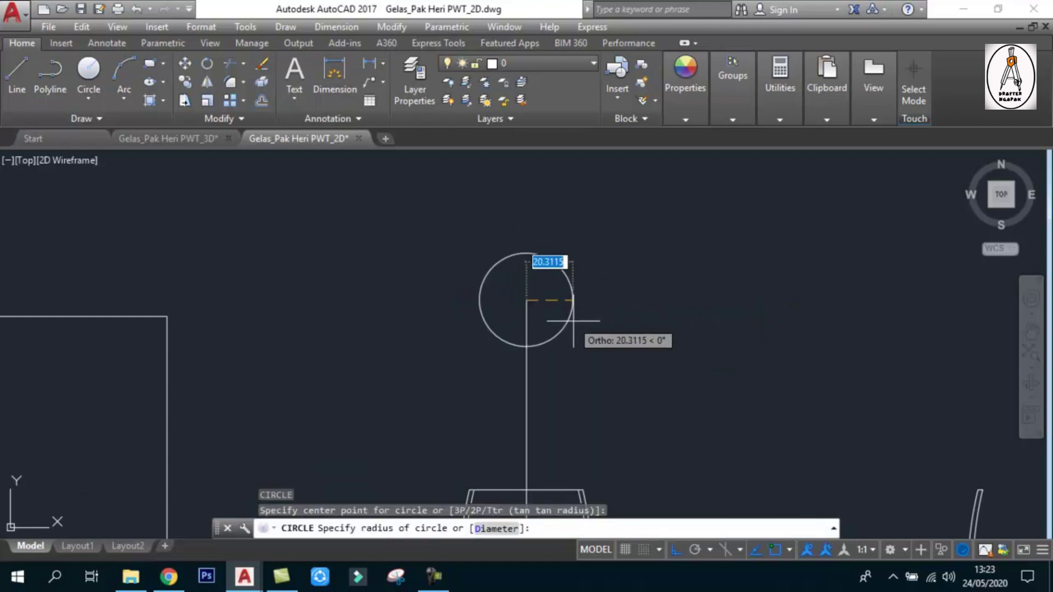
{"action": "type", "text": "d"}
{"action": "key", "text": "Return"}
{"action": "type", "text": "59"}
{"action": "key", "text": "Return"}
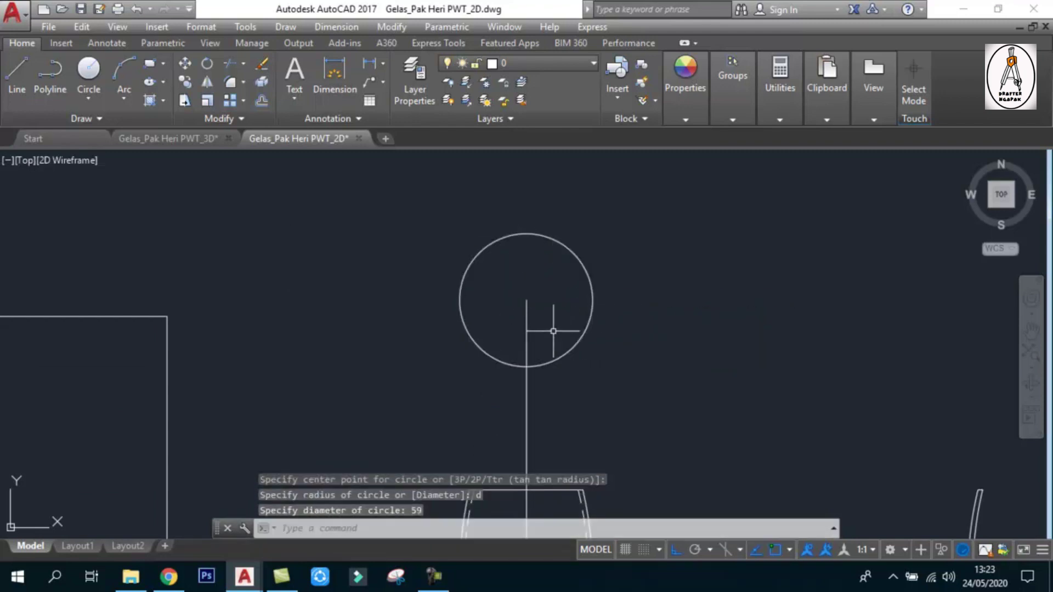
{"action": "type", "text": "c"}
{"action": "key", "text": "Return"}
{"action": "left_click", "coordinate": [527, 300]}
{"action": "scroll", "coordinate": [529, 299], "scroll_direction": "down", "scroll_amount": 2}
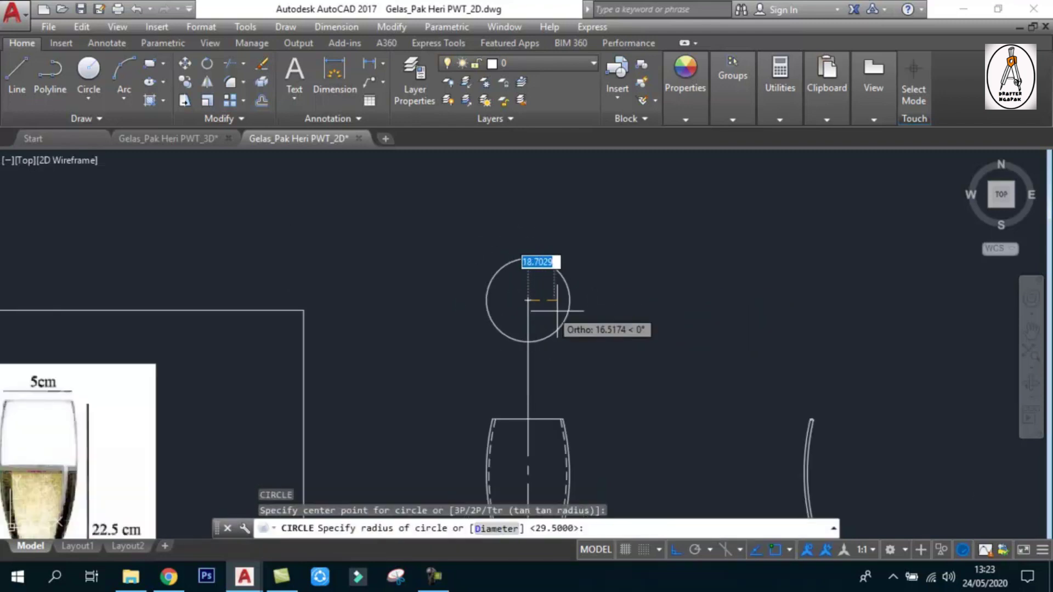
{"action": "type", "text": "d"}
{"action": "key", "text": "Return"}
{"action": "type", "text": "50"}
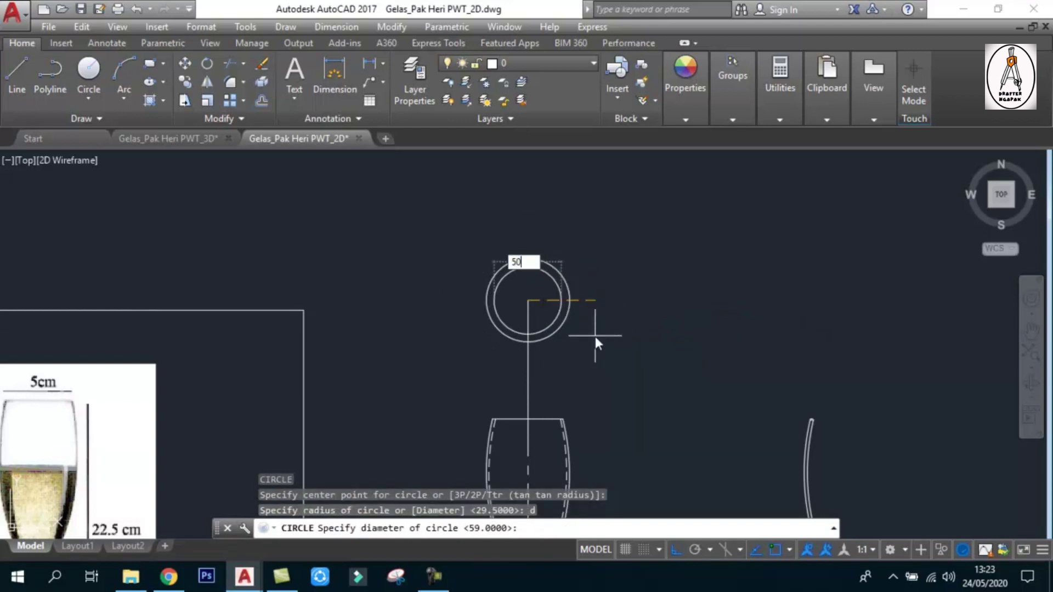
{"action": "key", "text": "Return"}
Erase the vertical guide line and recentre the glass drawings.
{"action": "left_click", "coordinate": [527, 329]}
{"action": "scroll", "coordinate": [582, 308], "scroll_direction": "down", "scroll_amount": 2}
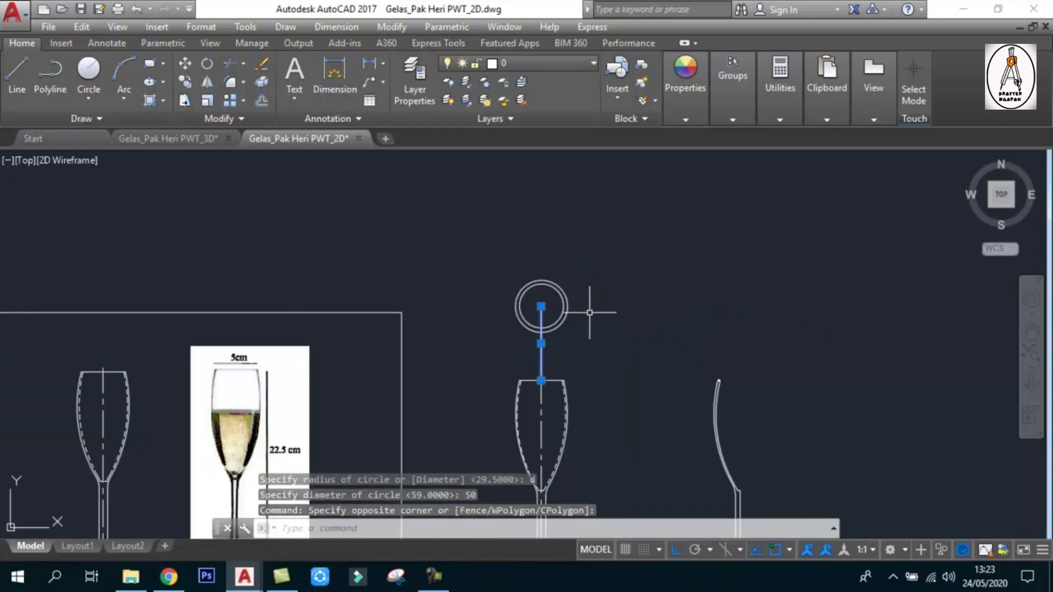
{"action": "key", "text": "Delete"}
{"action": "scroll", "coordinate": [668, 291], "scroll_direction": "down", "scroll_amount": 2}
{"action": "middle_click_drag", "start_coordinate": [667, 291], "coordinate": [723, 216]}
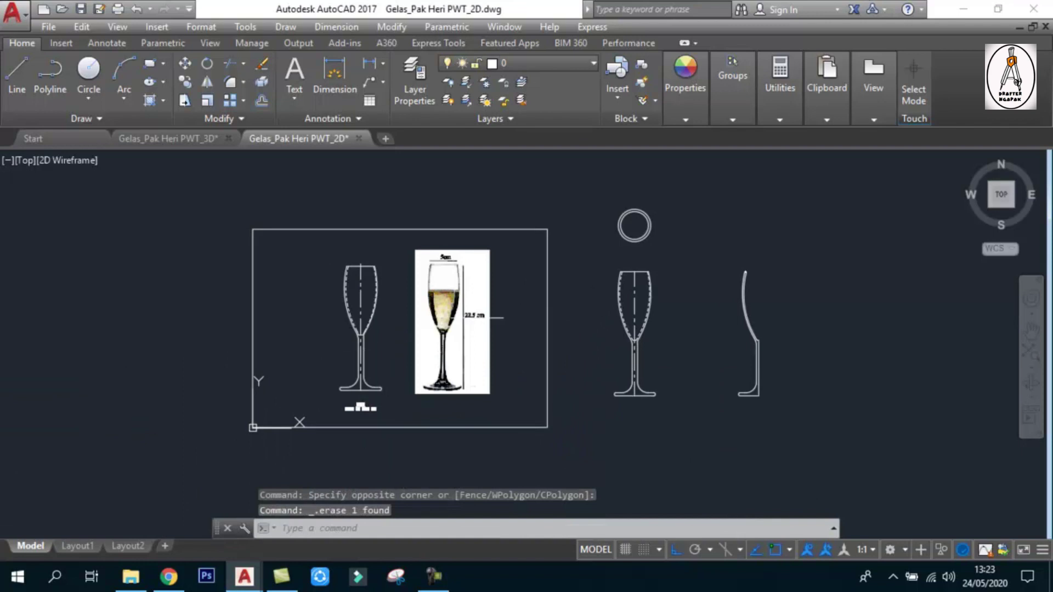
{"action": "scroll", "coordinate": [642, 220], "scroll_direction": "up", "scroll_amount": 8}
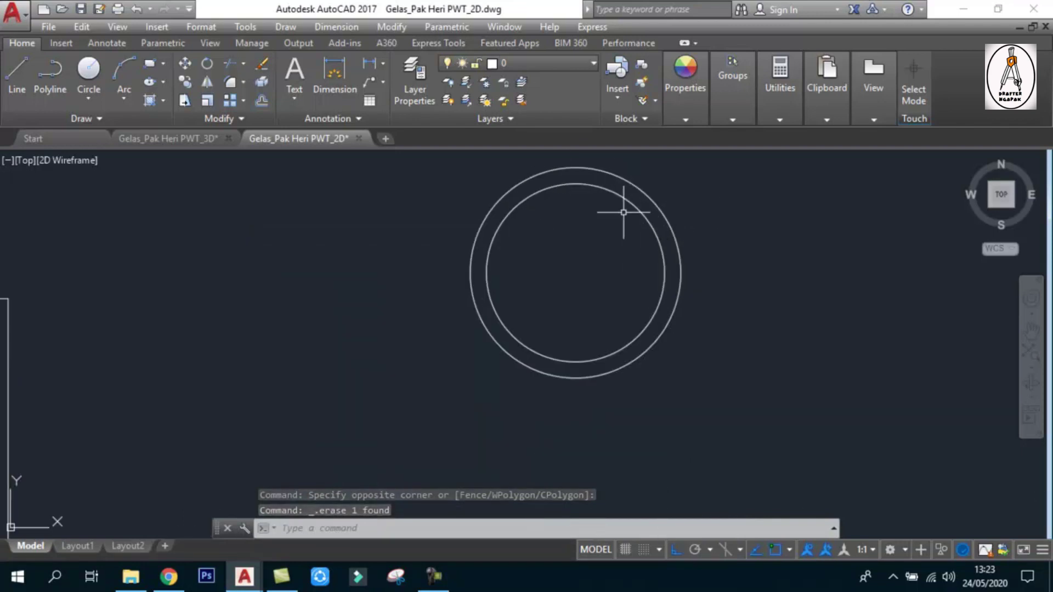
{"action": "scroll", "coordinate": [619, 213], "scroll_direction": "down", "scroll_amount": 4}
{"action": "scroll", "coordinate": [603, 222], "scroll_direction": "down", "scroll_amount": 3}
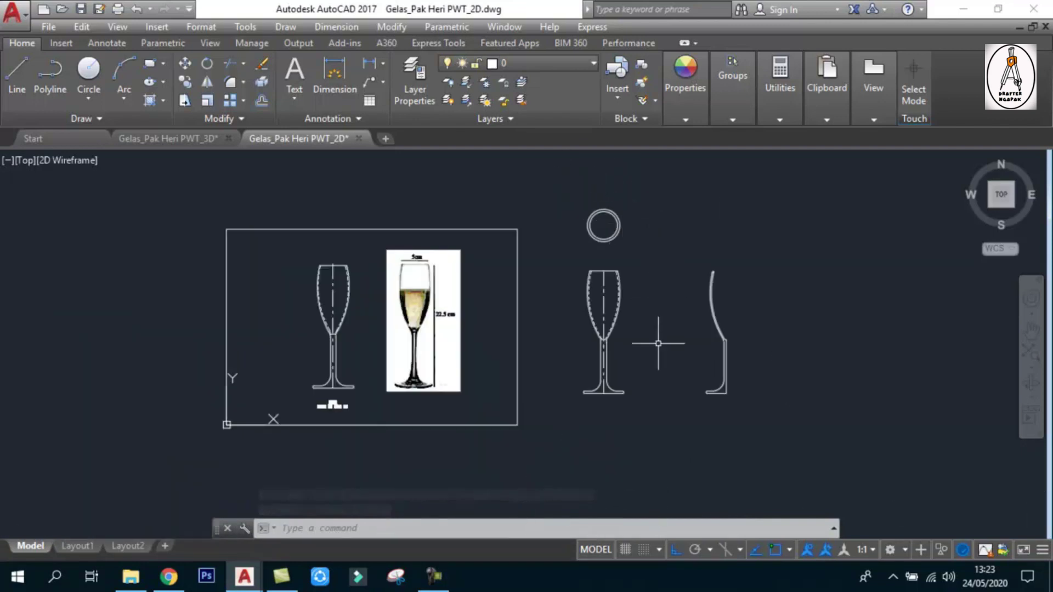
Window-select the right glass profile and copy it to the clipboard.
{"action": "scroll", "coordinate": [662, 348], "scroll_direction": "up", "scroll_amount": 2}
{"action": "scroll", "coordinate": [674, 290], "scroll_direction": "down", "scroll_amount": 1}
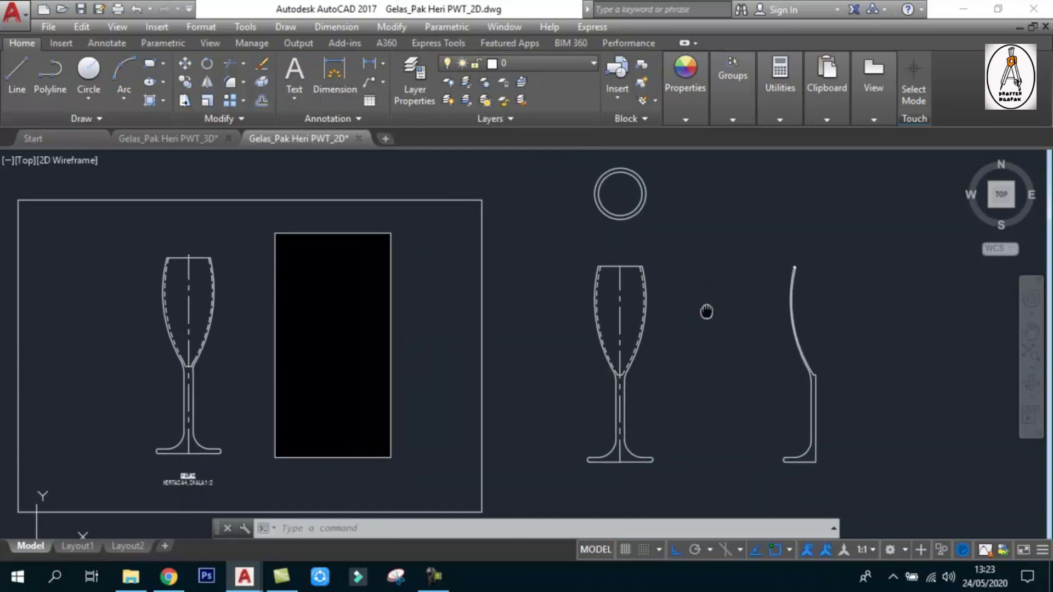
{"action": "scroll", "coordinate": [705, 308], "scroll_direction": "down", "scroll_amount": 2}
{"action": "left_click", "coordinate": [747, 239]}
{"action": "left_click", "coordinate": [823, 412]}
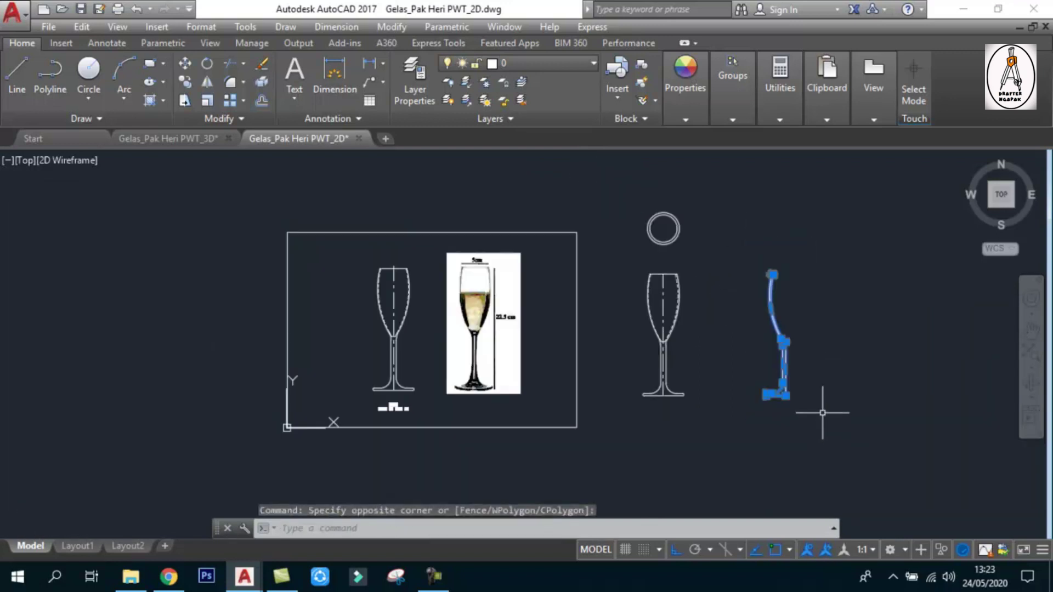
{"action": "key", "text": "ctrl+c"}
{"action": "key", "text": "Escape"}
{"action": "key", "text": "Escape"}
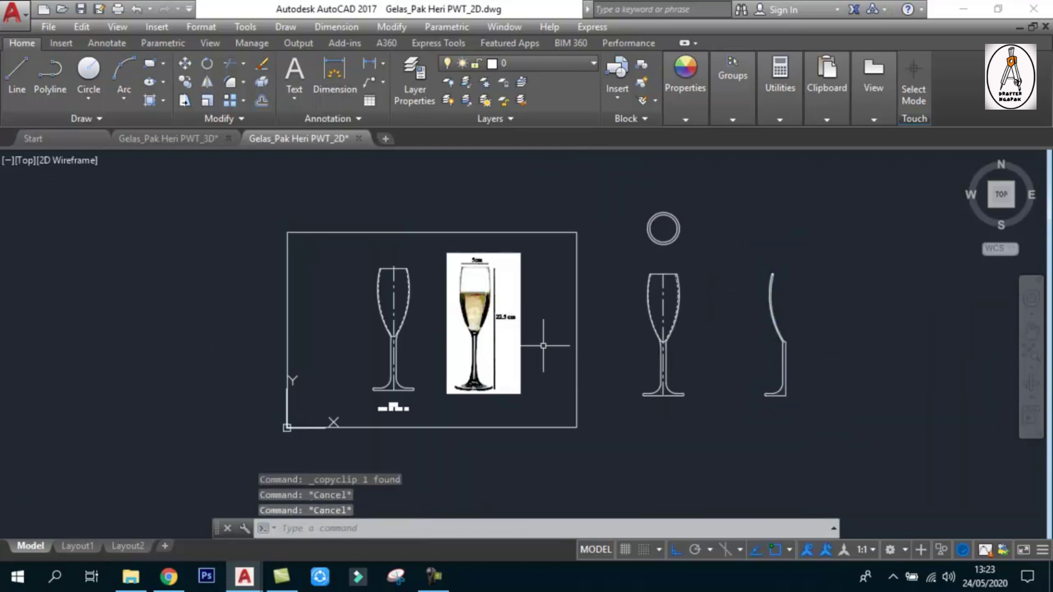
Switch the viewport to the Front view preset.
{"action": "scroll", "coordinate": [552, 289], "scroll_direction": "up", "scroll_amount": 2}
{"action": "scroll", "coordinate": [552, 296], "scroll_direction": "up", "scroll_amount": 1}
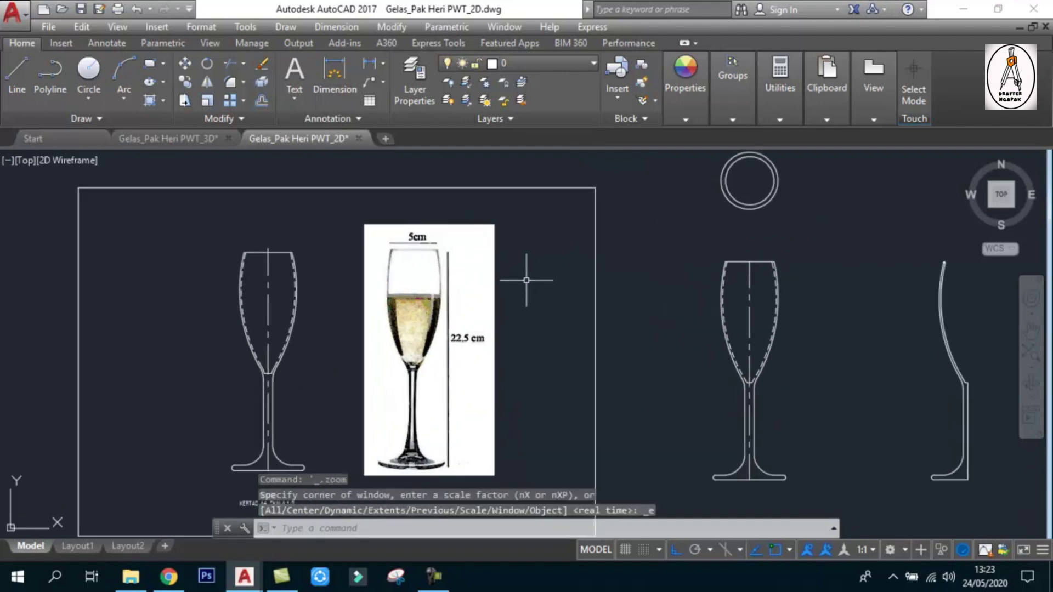
{"action": "middle_click_drag", "start_coordinate": [526, 280], "coordinate": [523, 255]}
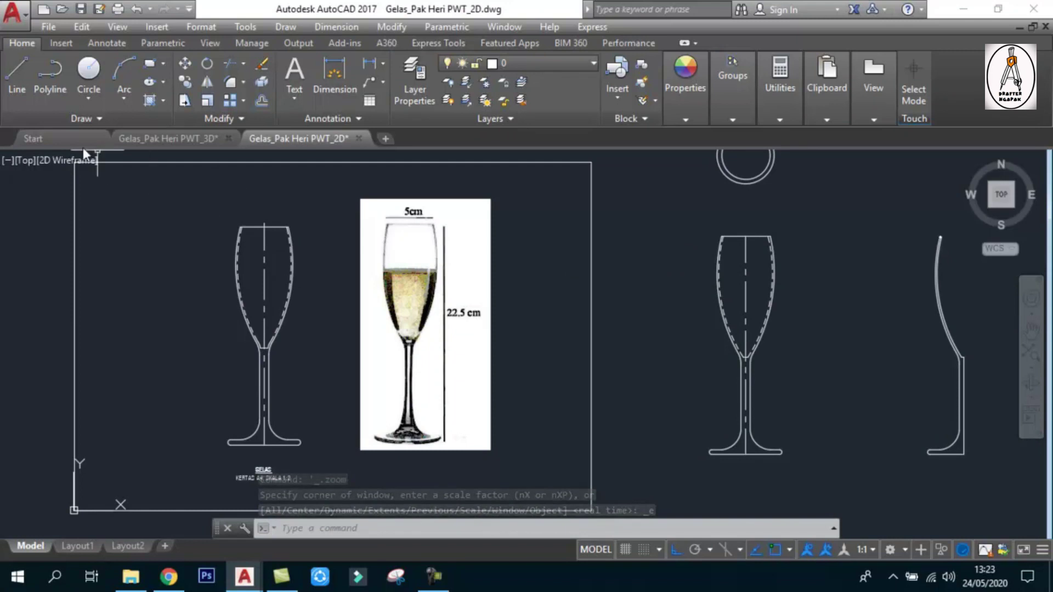
{"action": "left_click", "coordinate": [25, 160]}
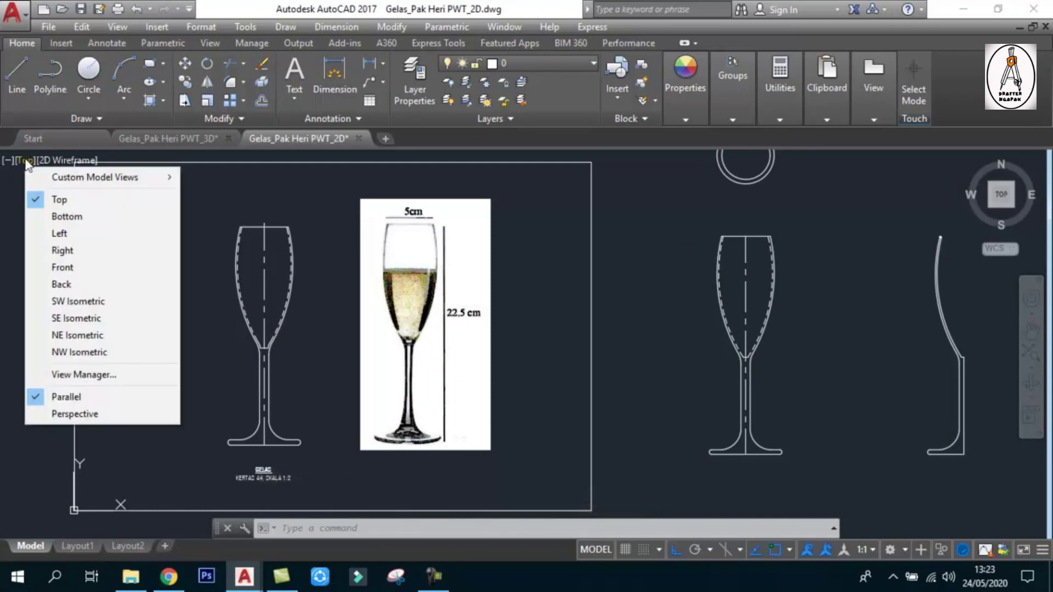
{"action": "left_click", "coordinate": [69, 270]}
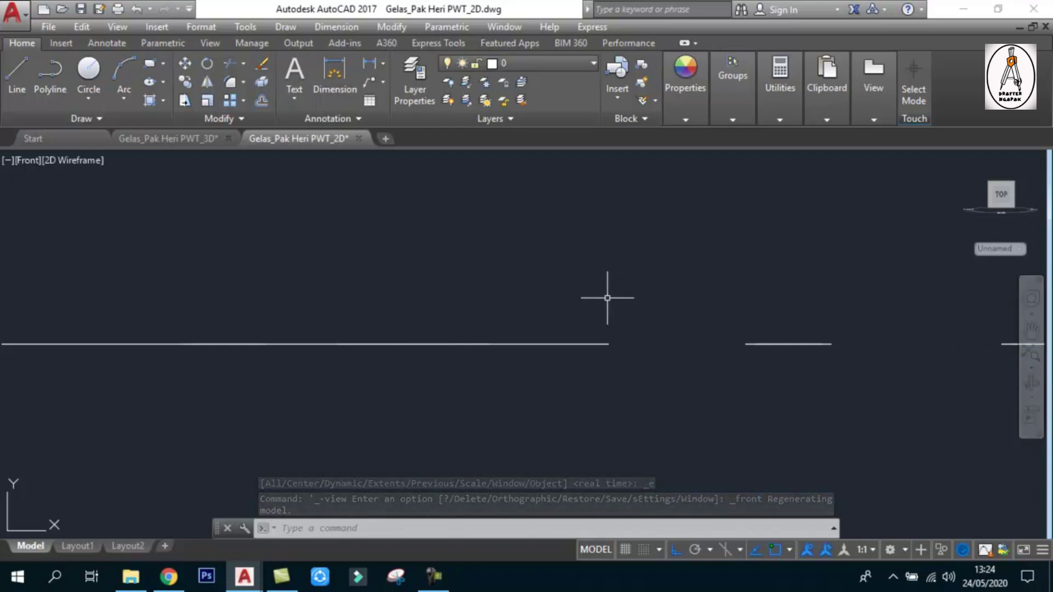
Orbit to inspect the glasses in 3D, then return to the Front view.
{"action": "left_click", "coordinate": [1031, 385]}
{"action": "mouse_move", "coordinate": [575, 297]}
{"action": "left_mouse_down"}
{"action": "mouse_move", "coordinate": [573, 379]}
{"action": "mouse_move", "coordinate": [581, 314]}
{"action": "left_mouse_up"}
{"action": "key", "text": "Escape"}
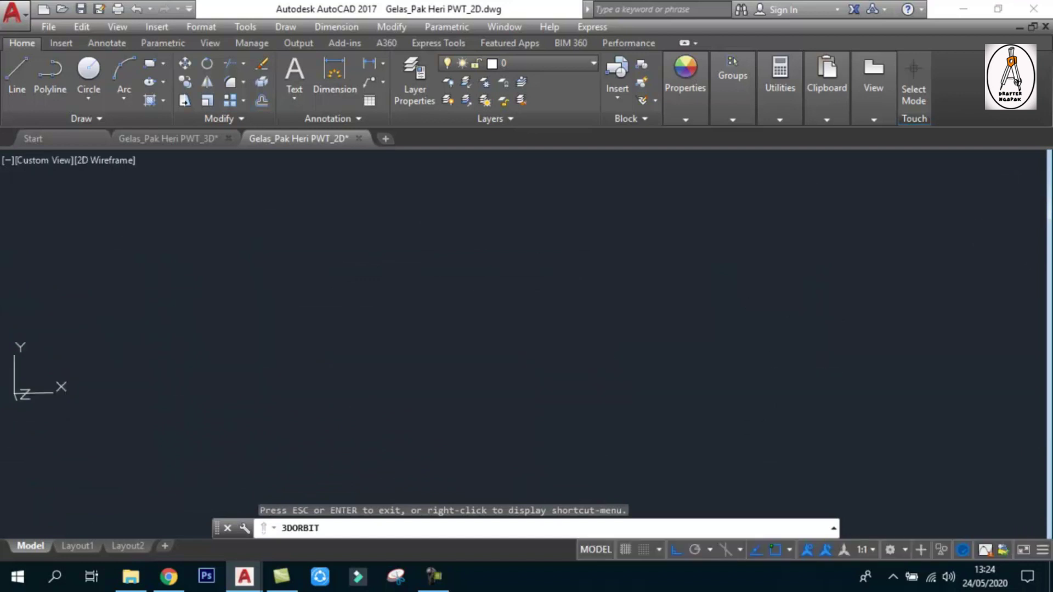
{"action": "left_click", "coordinate": [29, 161]}
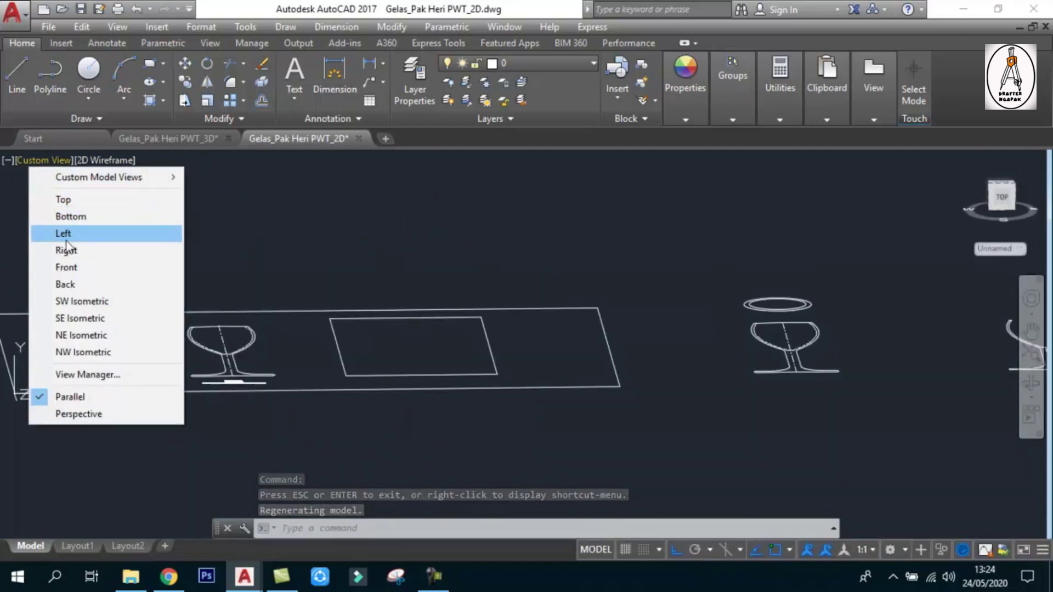
{"action": "left_click", "coordinate": [122, 271]}
{"action": "scroll", "coordinate": [133, 286], "scroll_direction": "down", "scroll_amount": 4}
{"action": "scroll", "coordinate": [607, 322], "scroll_direction": "up", "scroll_amount": 2}
{"action": "scroll", "coordinate": [407, 280], "scroll_direction": "up", "scroll_amount": 2}
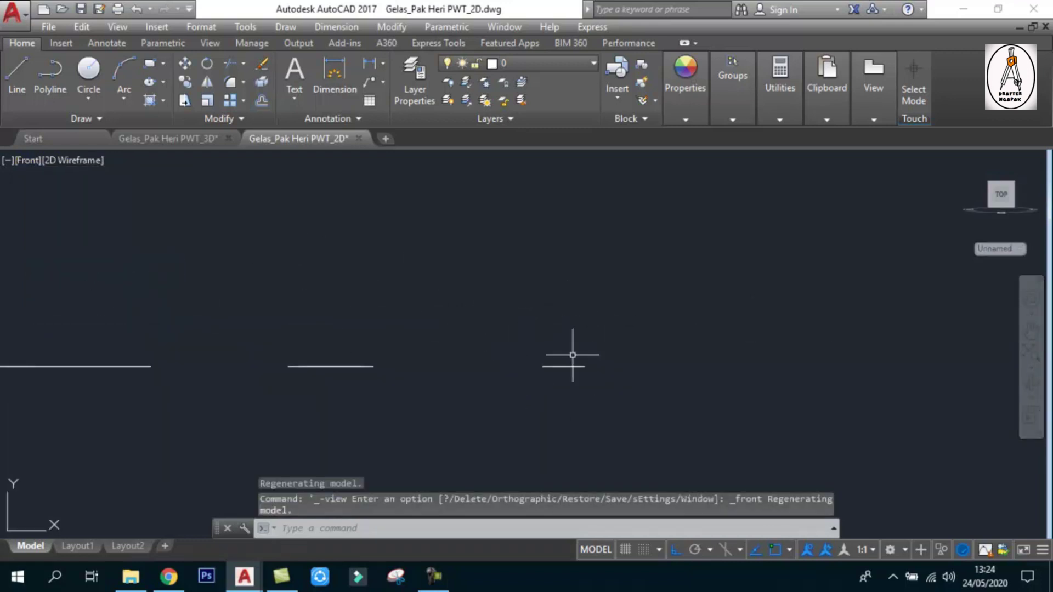
{"action": "scroll", "coordinate": [548, 356], "scroll_direction": "down", "scroll_amount": 1}
{"action": "scroll", "coordinate": [644, 355], "scroll_direction": "up", "scroll_amount": 1}
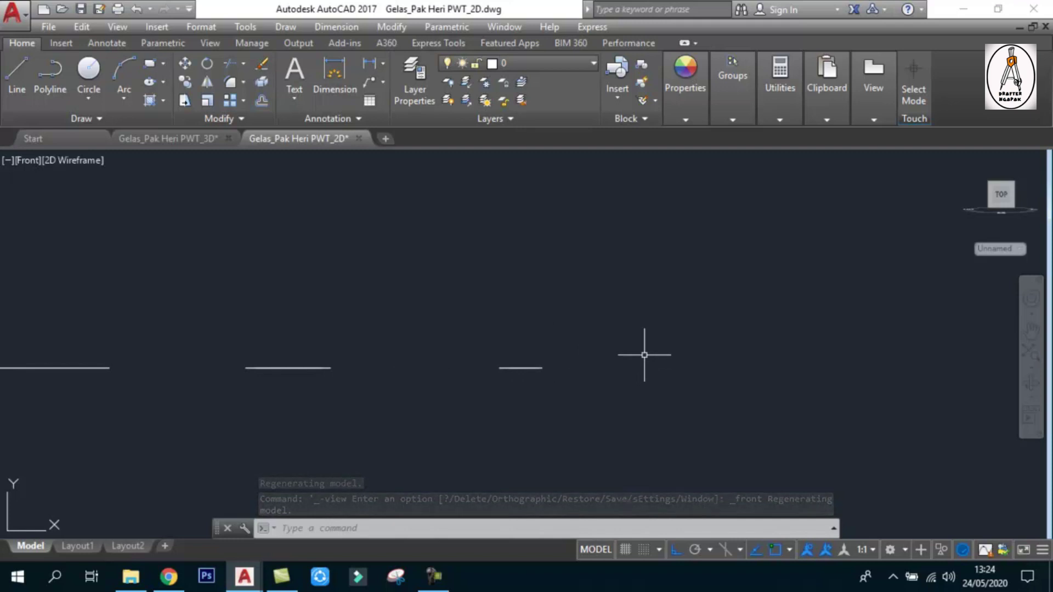
Paste the copied glass profile upright beside the edge-on drawings.
{"action": "key", "text": "ctrl+v"}
{"action": "scroll", "coordinate": [616, 348], "scroll_direction": "down", "scroll_amount": 2}
{"action": "scroll", "coordinate": [576, 364], "scroll_direction": "up", "scroll_amount": 2}
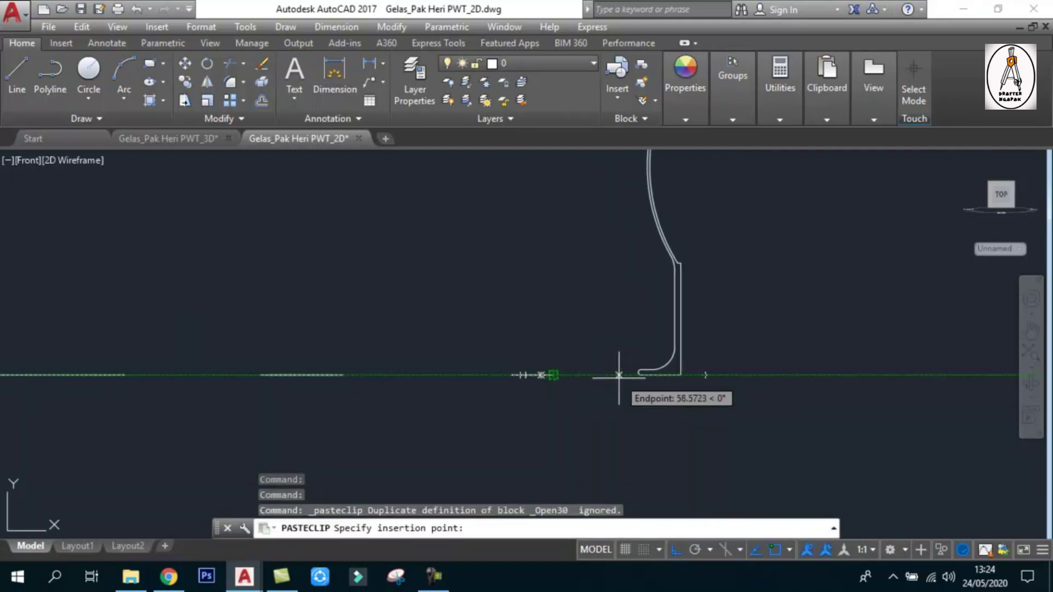
{"action": "key", "text": "Escape"}
{"action": "scroll", "coordinate": [713, 362], "scroll_direction": "down", "scroll_amount": 1}
{"action": "scroll", "coordinate": [767, 329], "scroll_direction": "down", "scroll_amount": 2}
{"action": "scroll", "coordinate": [741, 296], "scroll_direction": "up", "scroll_amount": 2}
{"action": "middle_click_drag", "start_coordinate": [782, 321], "coordinate": [795, 319]}
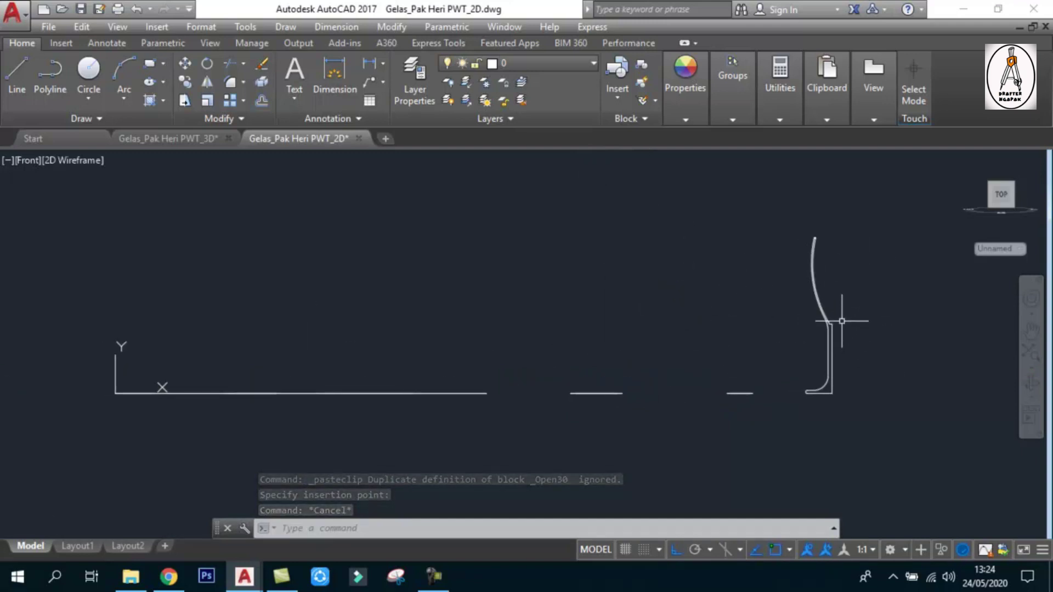
{"action": "left_click", "coordinate": [28, 160]}
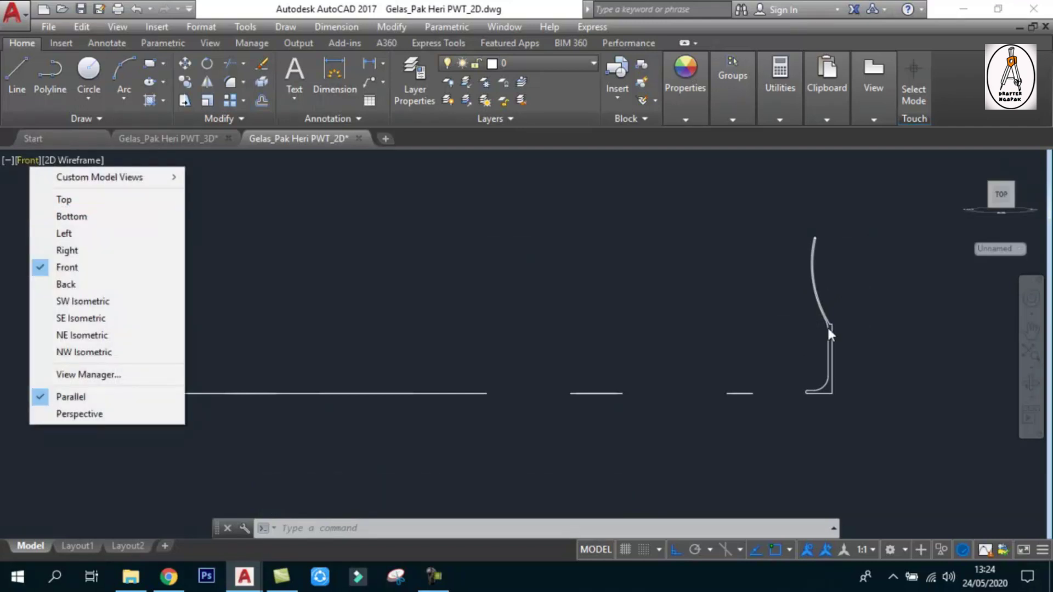
Select the upright profile and pick Red from the colour list.
{"action": "key", "text": "Escape"}
{"action": "key", "text": "Escape"}
{"action": "left_click", "coordinate": [795, 219]}
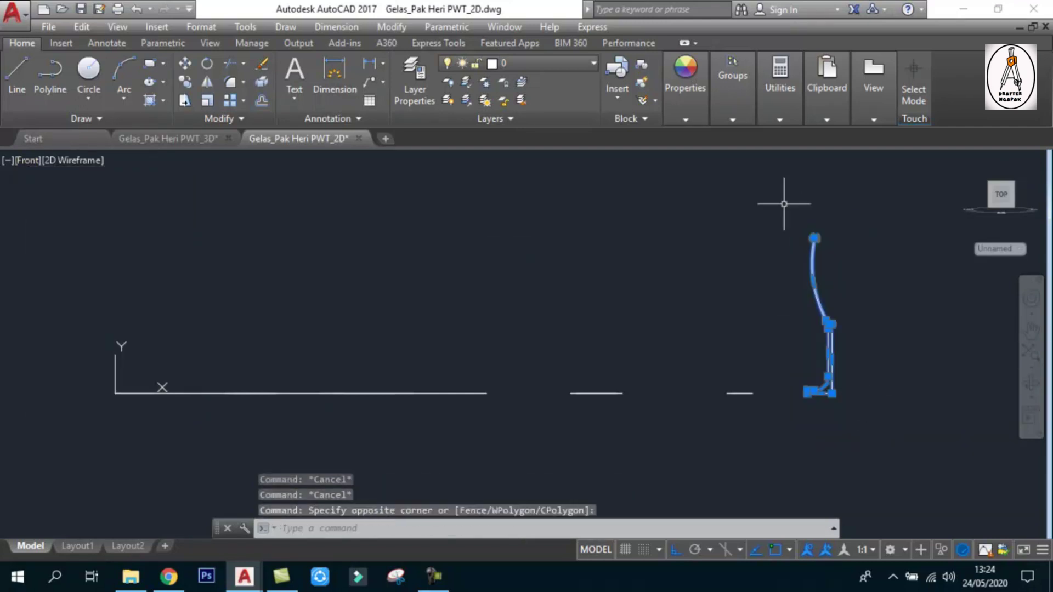
{"action": "left_click", "coordinate": [865, 395]}
{"action": "left_click", "coordinate": [691, 115]}
{"action": "key", "text": "Escape"}
{"action": "left_click", "coordinate": [848, 139]}
{"action": "left_click", "coordinate": [738, 295]}
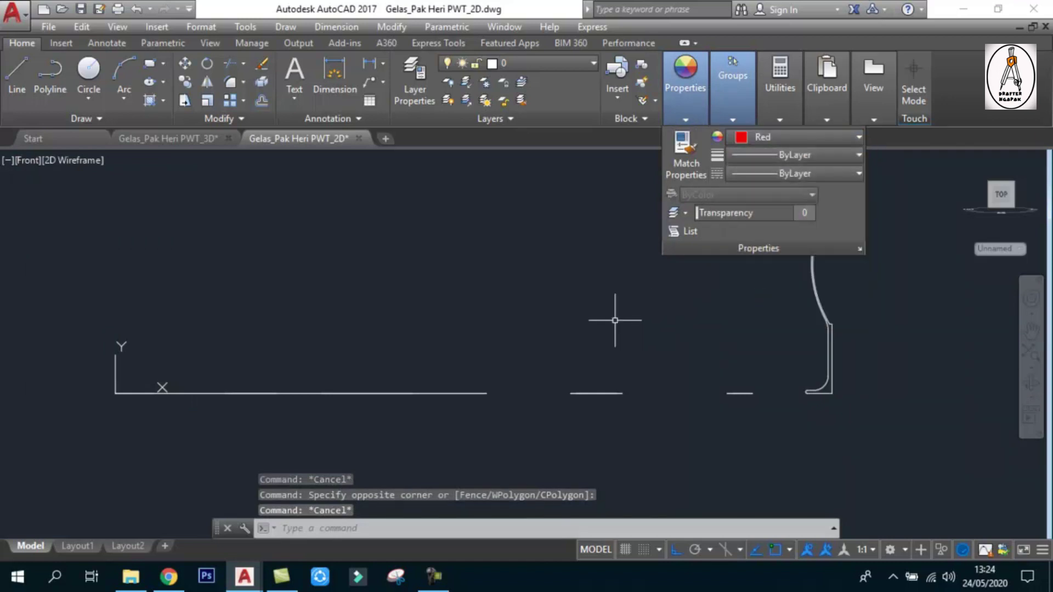
Reselect the upright profile, make it Red, and switch to the Top view.
{"action": "left_click", "coordinate": [858, 418]}
{"action": "left_click", "coordinate": [792, 195]}
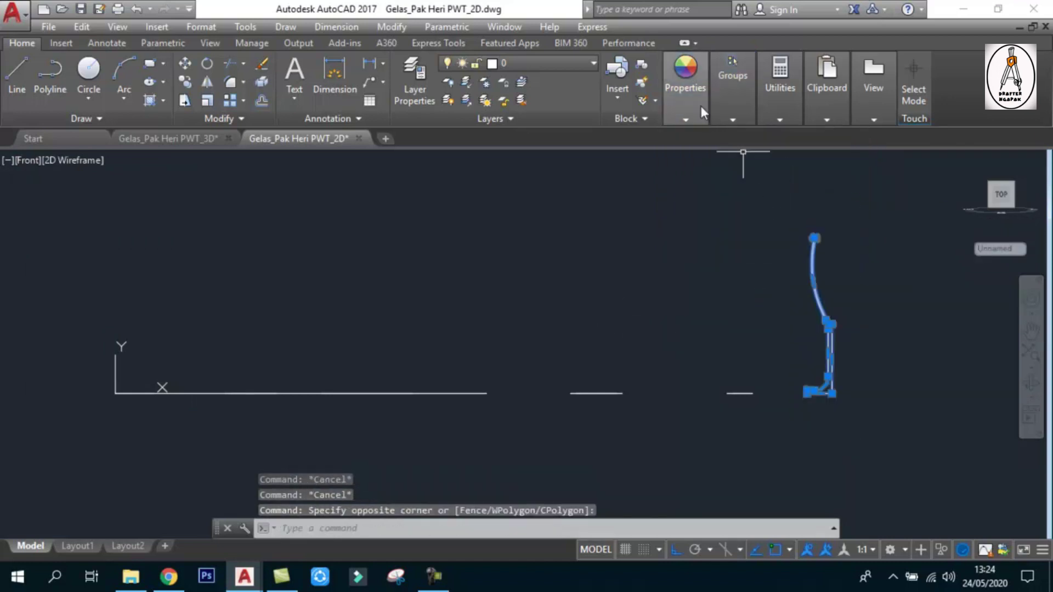
{"action": "left_click", "coordinate": [686, 118]}
{"action": "left_click", "coordinate": [840, 139]}
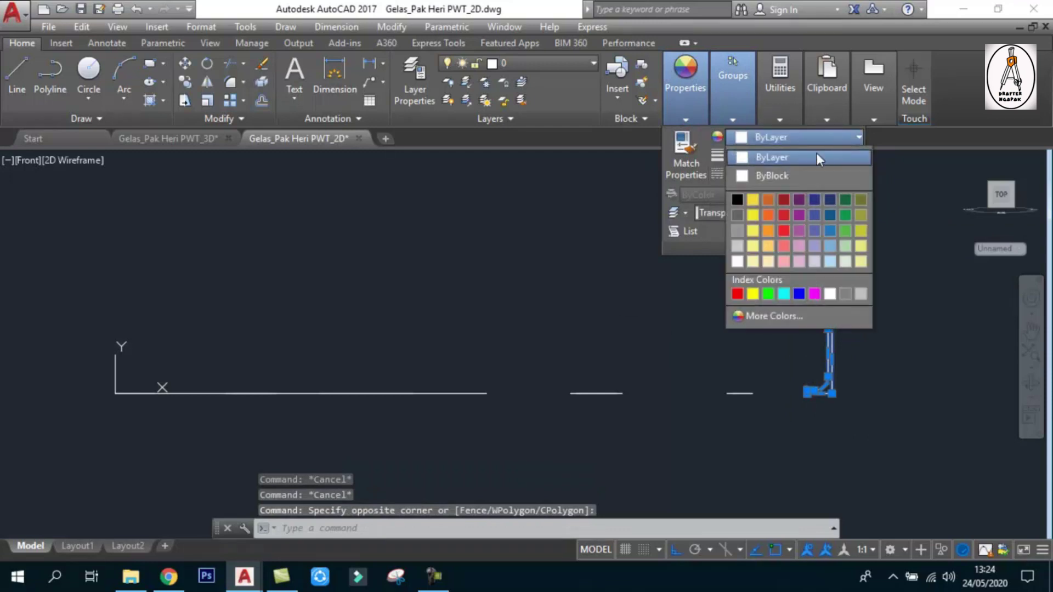
{"action": "left_click", "coordinate": [738, 294]}
{"action": "key", "text": "Escape"}
{"action": "key", "text": "Escape"}
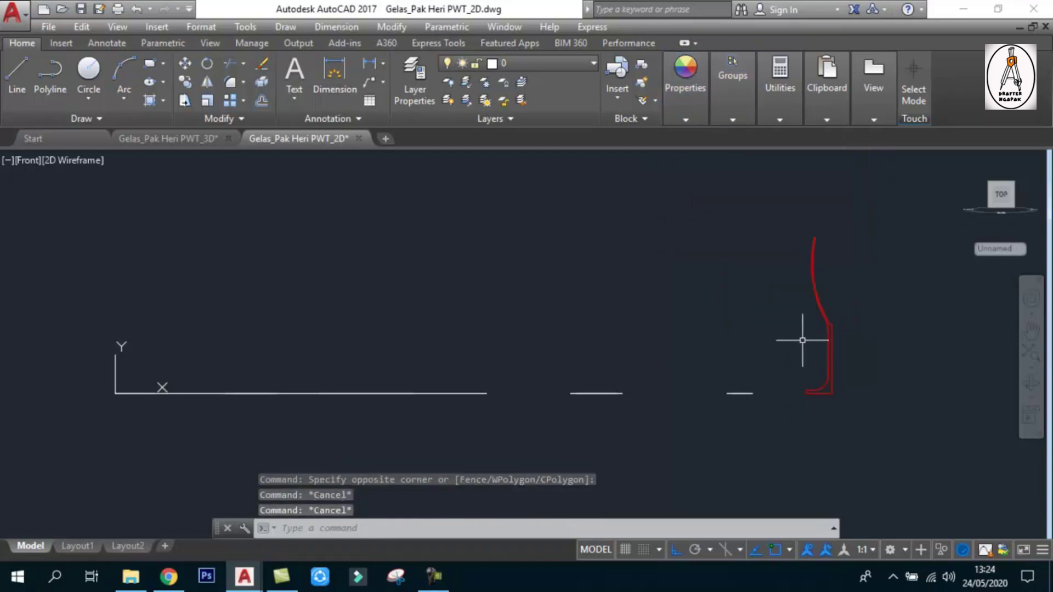
{"action": "left_click", "coordinate": [27, 160]}
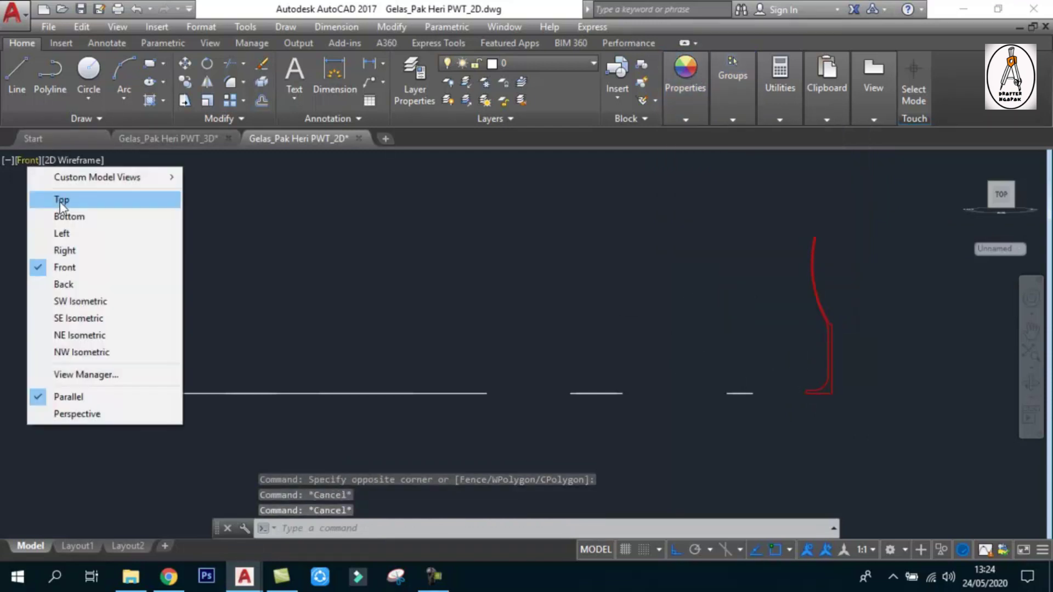
{"action": "left_click", "coordinate": [62, 200]}
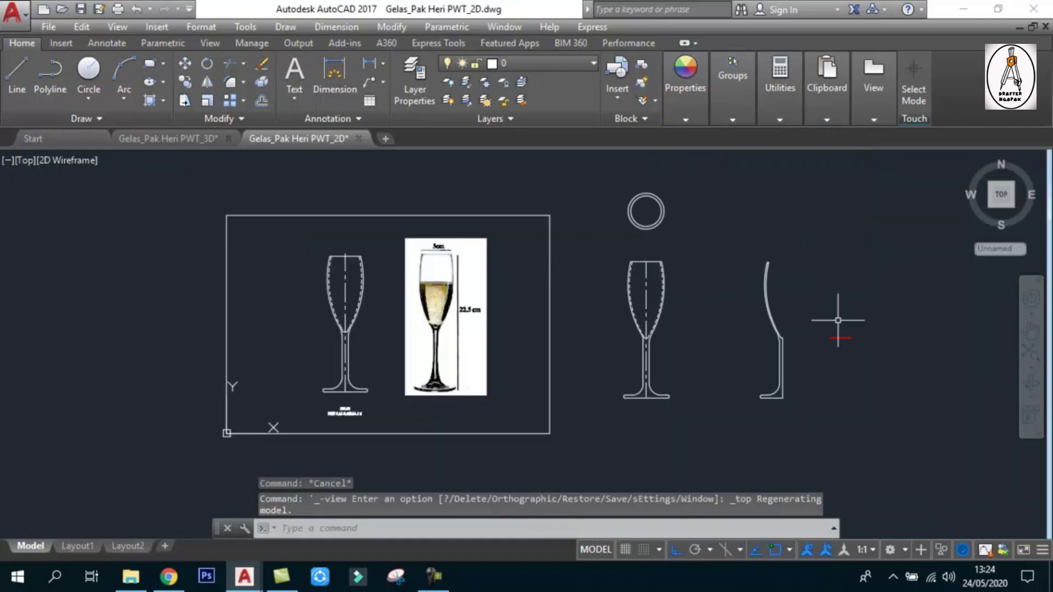
Orbit the model to view the glass profiles from a tilted angle.
{"action": "scroll", "coordinate": [838, 321], "scroll_direction": "up", "scroll_amount": 4}
{"action": "scroll", "coordinate": [832, 343], "scroll_direction": "up", "scroll_amount": 2}
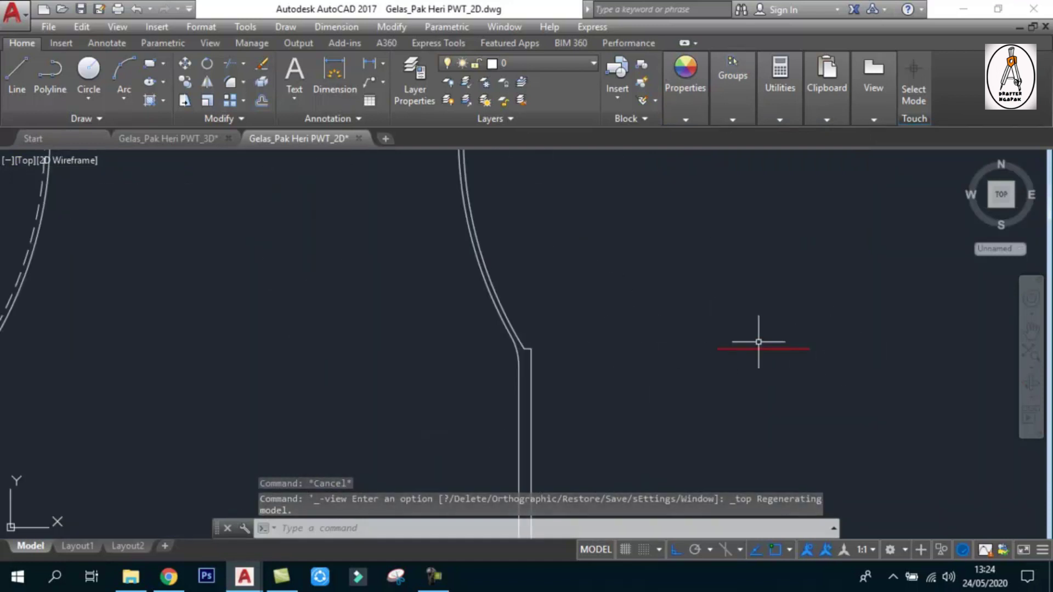
{"action": "scroll", "coordinate": [787, 351], "scroll_direction": "down", "scroll_amount": 2}
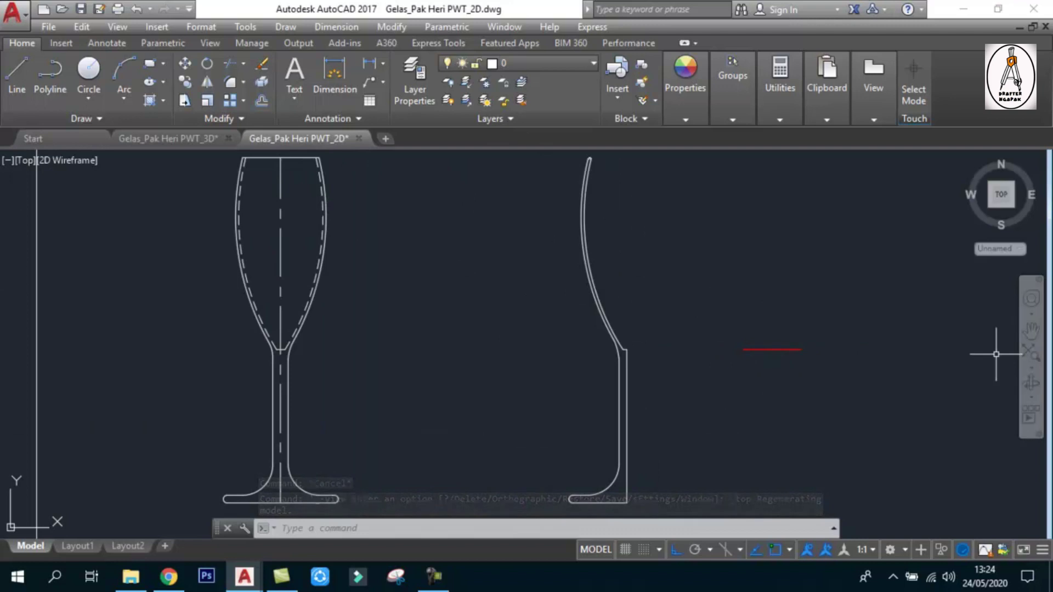
{"action": "left_click", "coordinate": [1031, 384]}
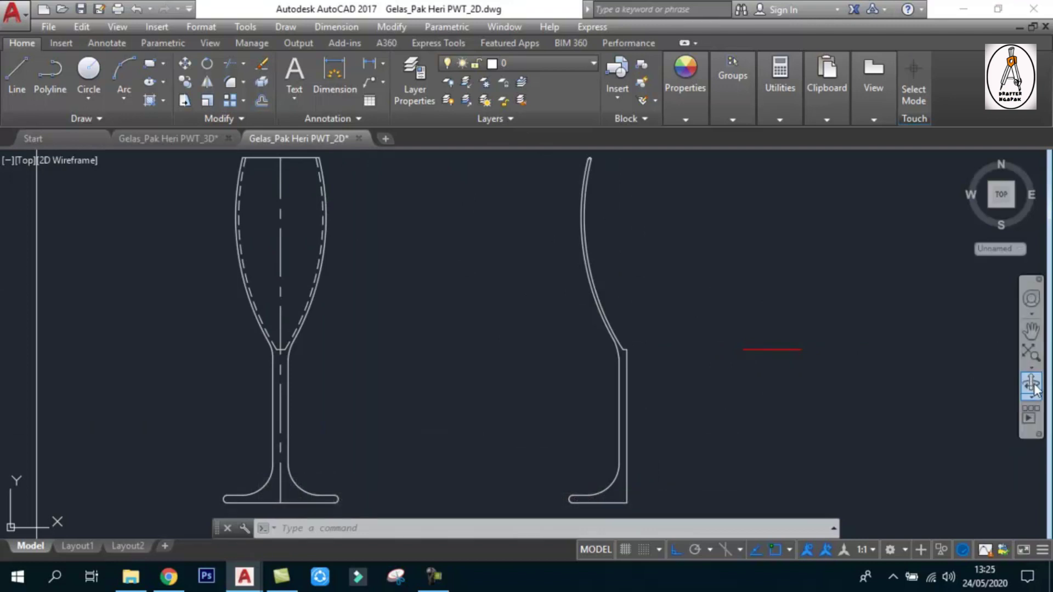
{"action": "left_click_drag", "start_coordinate": [770, 388], "coordinate": [823, 293]}
{"action": "mouse_move", "coordinate": [828, 223]}
{"action": "left_mouse_down"}
{"action": "mouse_move", "coordinate": [807, 221]}
{"action": "mouse_move", "coordinate": [807, 352]}
{"action": "mouse_move", "coordinate": [801, 245]}
{"action": "mouse_move", "coordinate": [792, 244]}
{"action": "mouse_move", "coordinate": [818, 332]}
{"action": "mouse_move", "coordinate": [732, 196]}
{"action": "left_mouse_up"}
{"action": "key", "text": "Escape"}
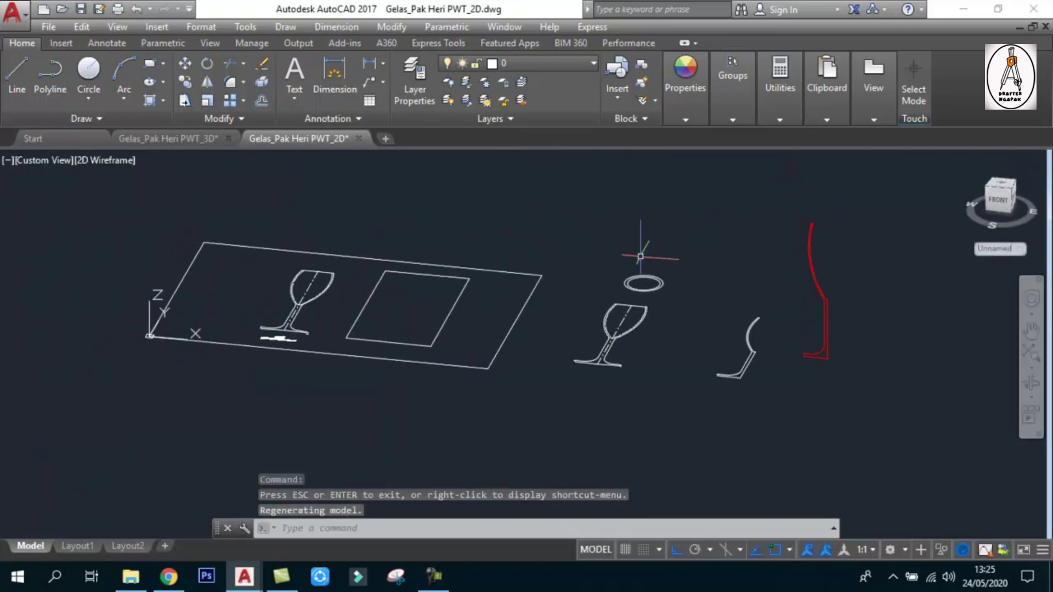
Return to the Front view, frame the red upright profile, and deselect it.
{"action": "left_click", "coordinate": [26, 163]}
{"action": "left_click", "coordinate": [66, 268]}
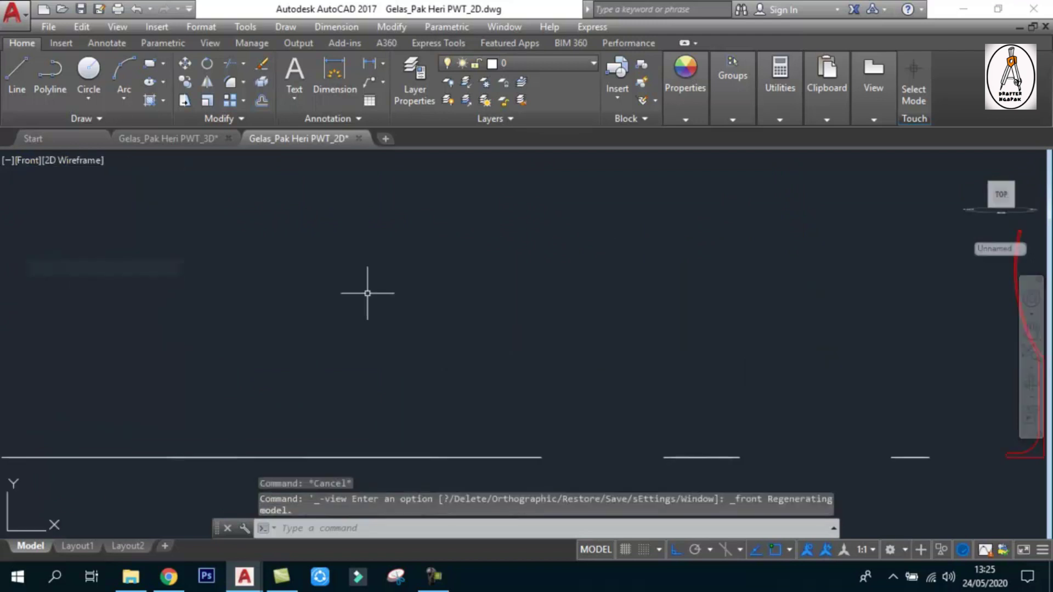
{"action": "scroll", "coordinate": [352, 316], "scroll_direction": "down", "scroll_amount": 2}
{"action": "scroll", "coordinate": [855, 362], "scroll_direction": "up", "scroll_amount": 2}
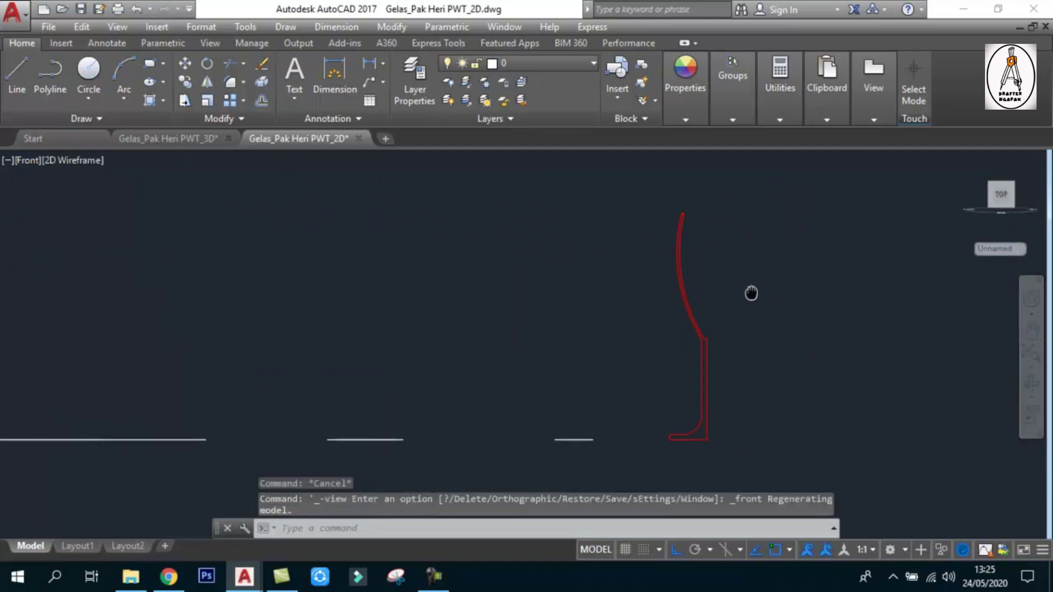
{"action": "scroll", "coordinate": [670, 216], "scroll_direction": "up", "scroll_amount": 2}
{"action": "scroll", "coordinate": [587, 219], "scroll_direction": "up", "scroll_amount": 2}
{"action": "scroll", "coordinate": [594, 216], "scroll_direction": "up", "scroll_amount": 1}
{"action": "scroll", "coordinate": [594, 216], "scroll_direction": "down", "scroll_amount": 1}
{"action": "scroll", "coordinate": [653, 216], "scroll_direction": "down", "scroll_amount": 2}
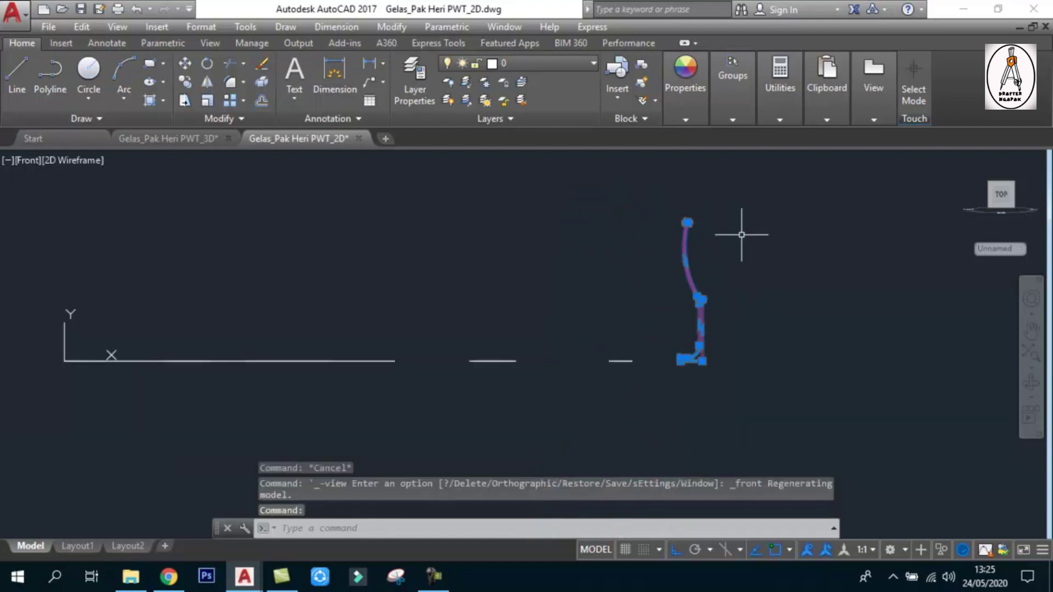
{"action": "scroll", "coordinate": [683, 326], "scroll_direction": "up", "scroll_amount": 1}
{"action": "key", "text": "Escape"}
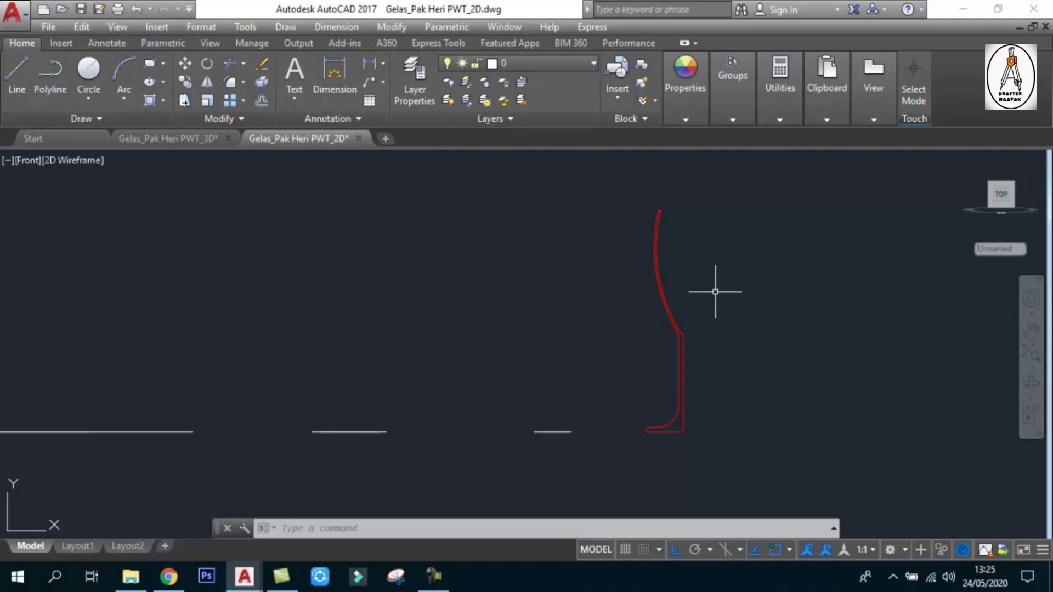
{"action": "left_click", "coordinate": [29, 161]}
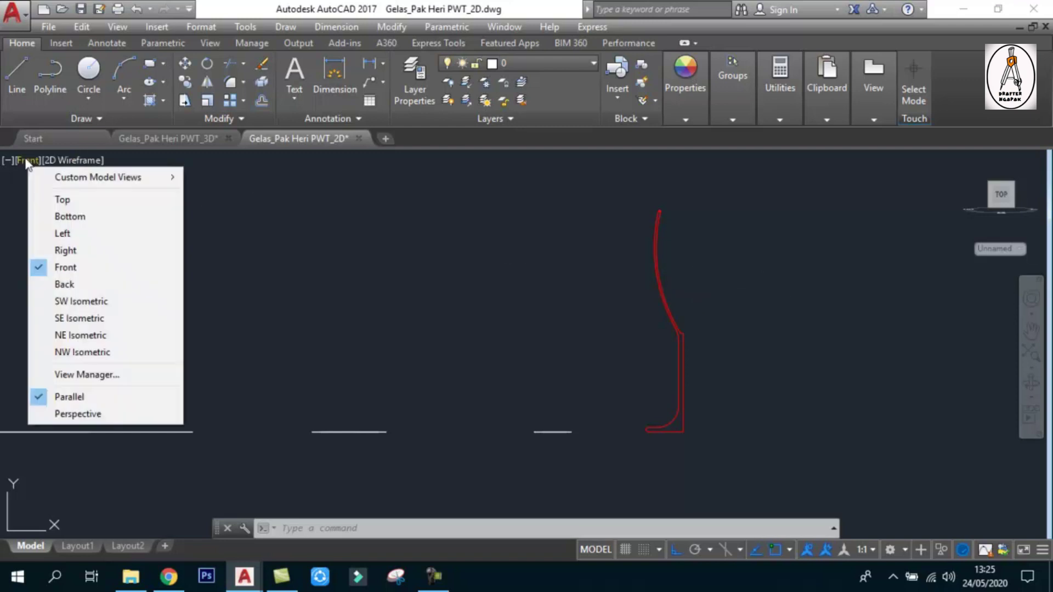
Switch the drawing to the SW Isometric view.
{"action": "left_click", "coordinate": [83, 302]}
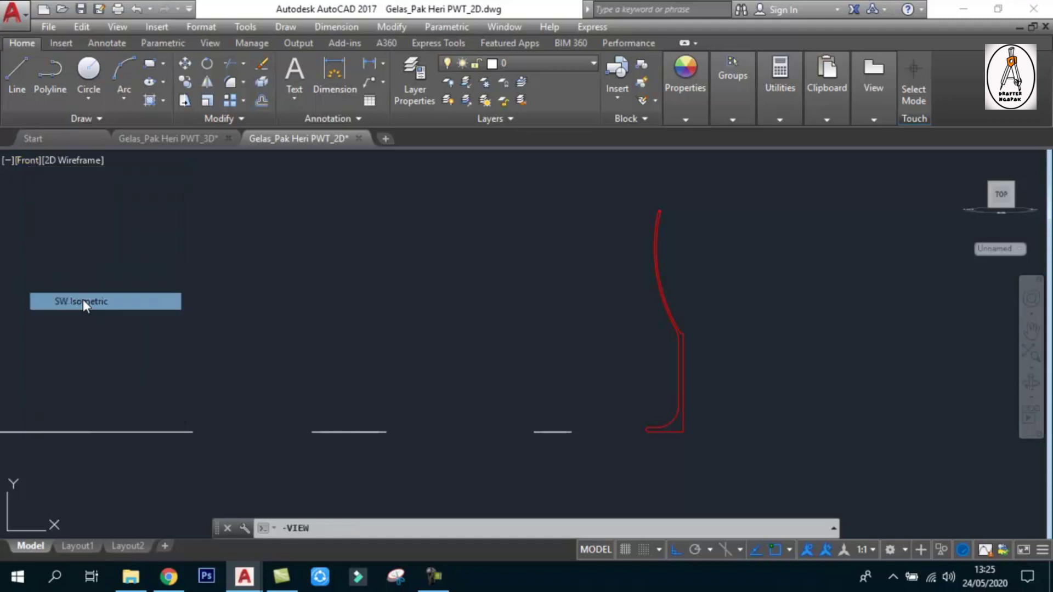
{"action": "scroll", "coordinate": [755, 199], "scroll_direction": "up", "scroll_amount": 2}
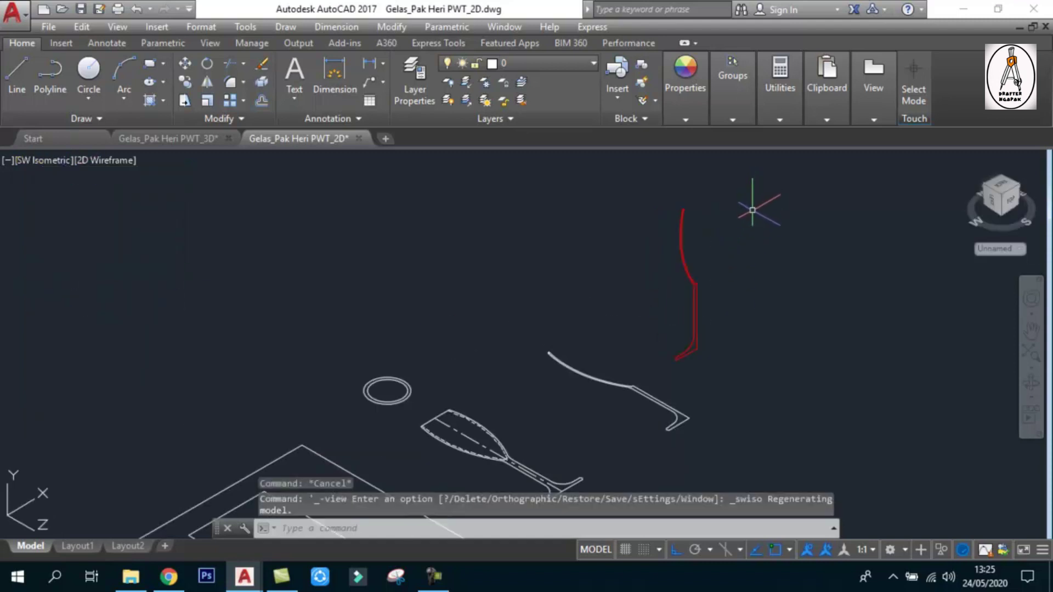
{"action": "scroll", "coordinate": [719, 244], "scroll_direction": "up", "scroll_amount": 2}
Reset the coordinate system to the World UCS, nudging the drawing into view.
{"action": "key", "text": "Escape"}
{"action": "key", "text": "Escape"}
{"action": "type", "text": "ucs"}
{"action": "key", "text": "Return"}
{"action": "type", "text": "w"}
{"action": "key", "text": "Return"}
{"action": "key", "text": "Escape"}
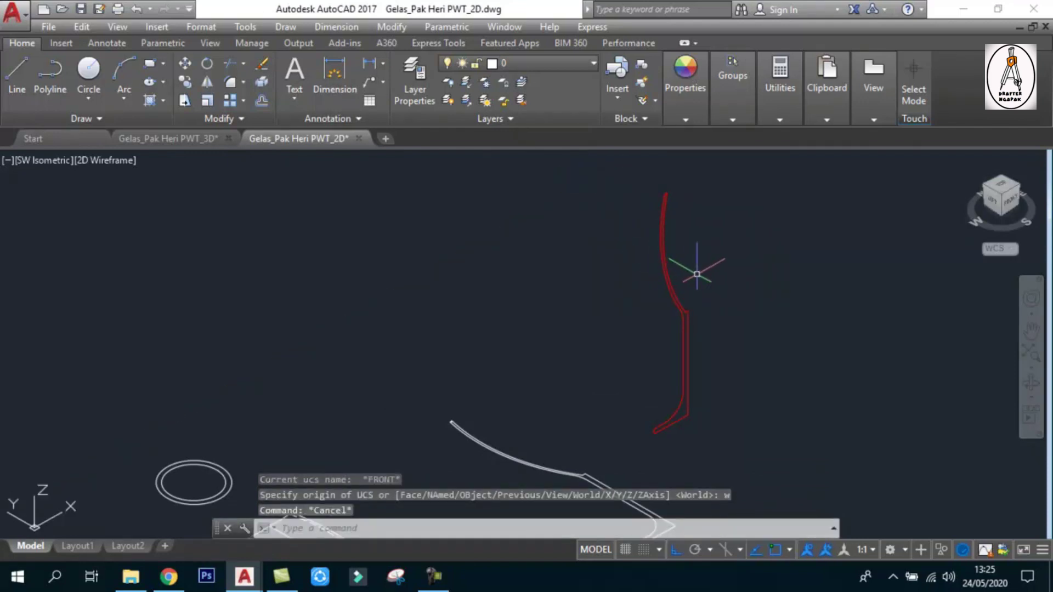
{"action": "middle_click_drag", "start_coordinate": [715, 302], "coordinate": [713, 310]}
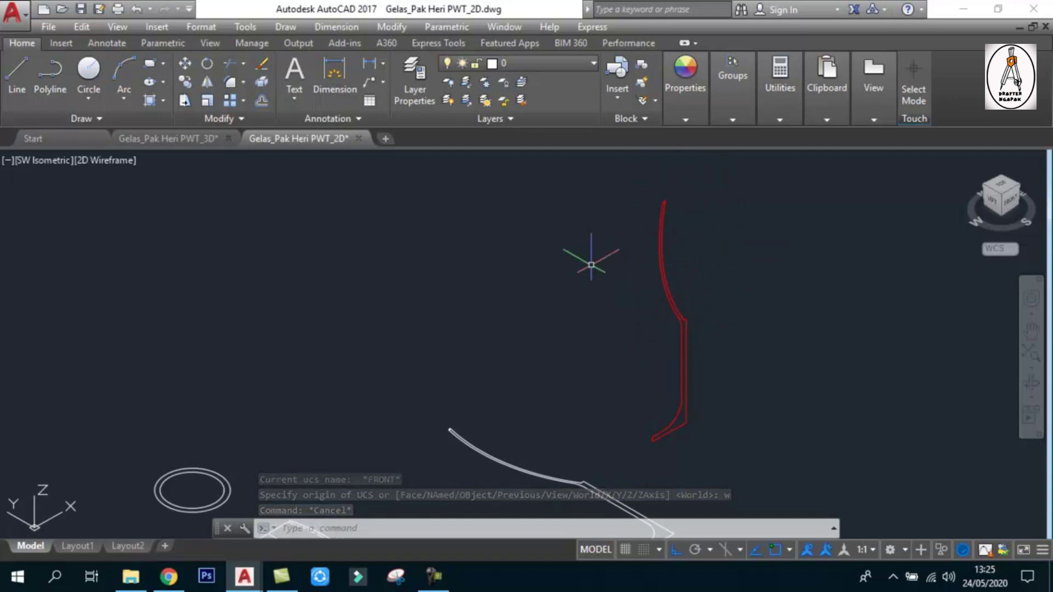
{"action": "scroll", "coordinate": [682, 439], "scroll_direction": "up", "scroll_amount": 5}
{"action": "scroll", "coordinate": [702, 386], "scroll_direction": "down", "scroll_amount": 5}
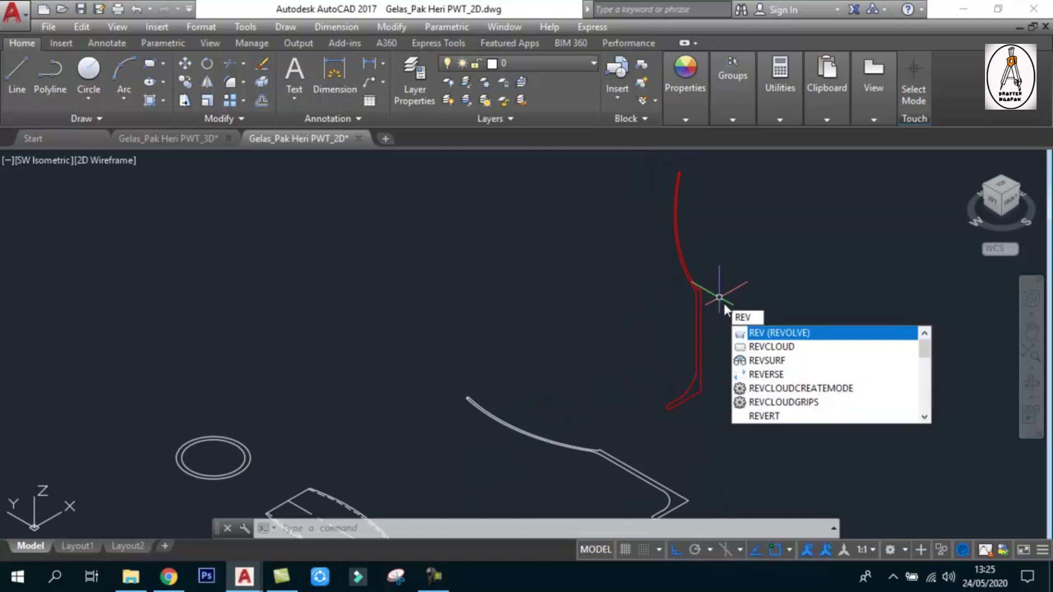
Revolve the red glass profile about an axis from its bottom corner up the stem.
{"action": "left_click", "coordinate": [780, 330]}
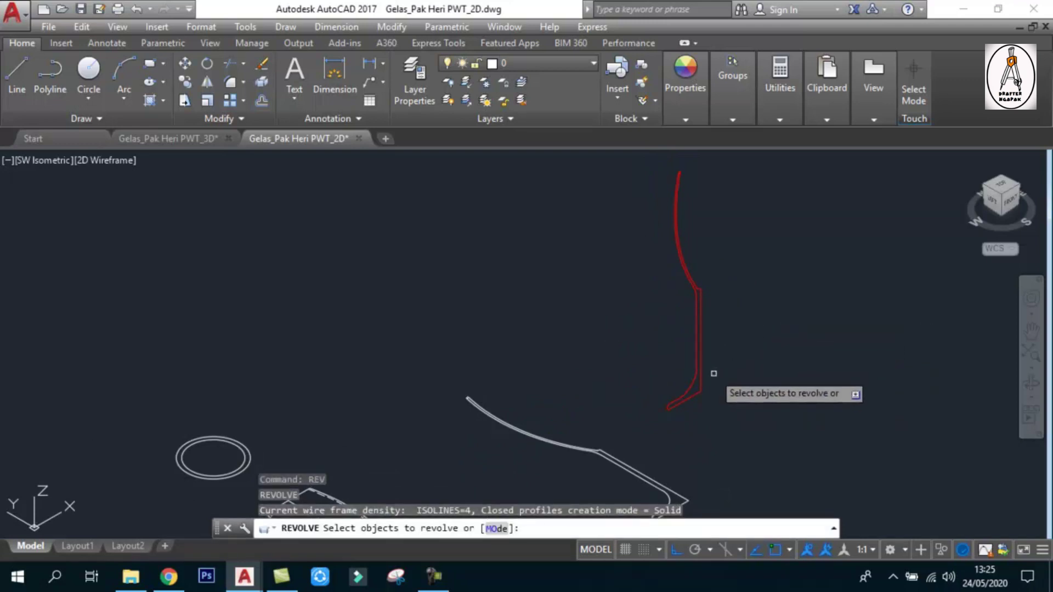
{"action": "left_click", "coordinate": [701, 346]}
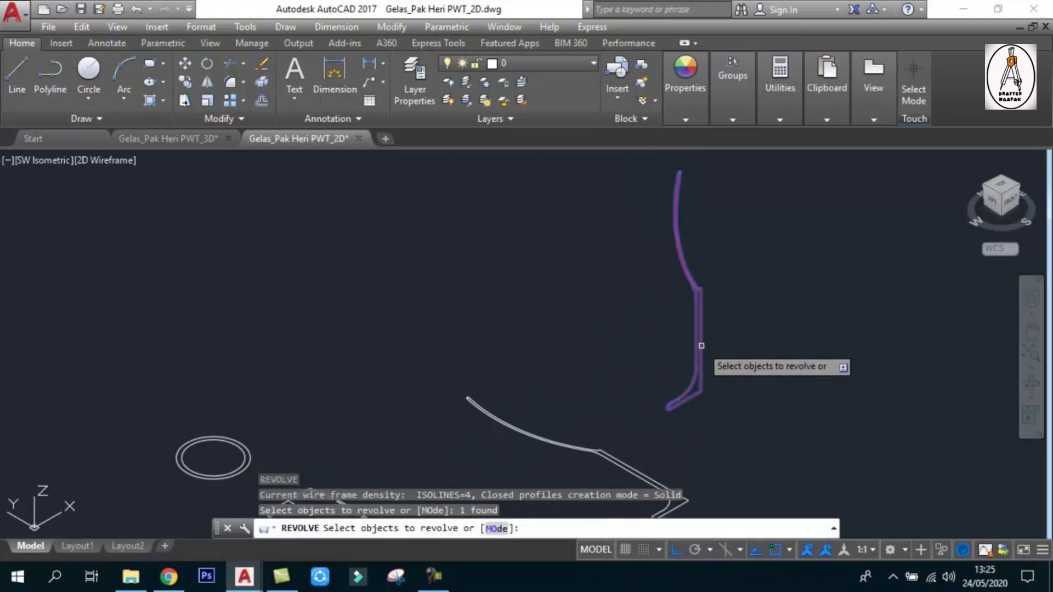
{"action": "key", "text": "Return"}
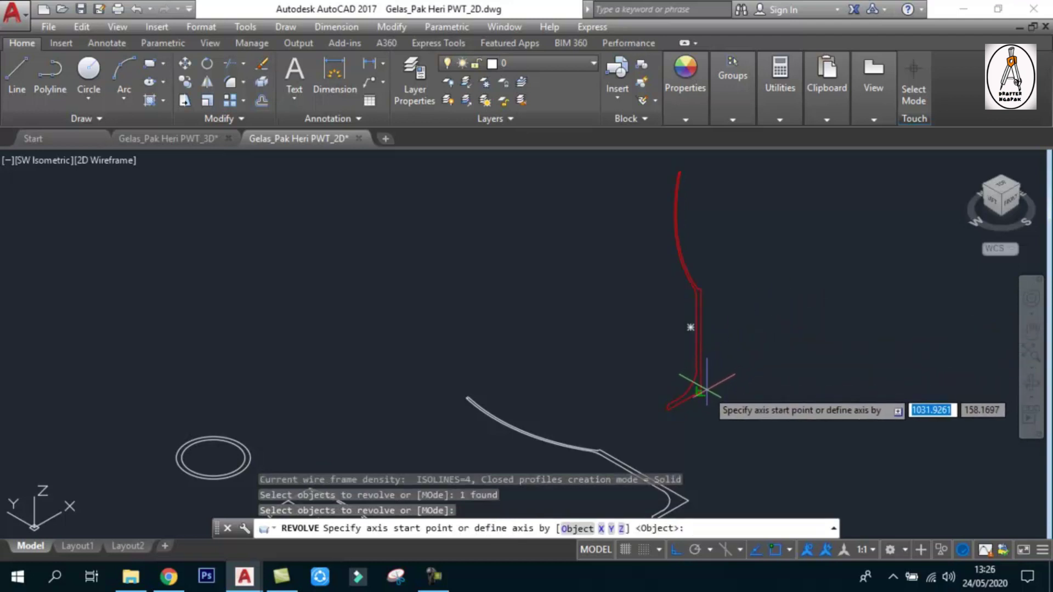
{"action": "scroll", "coordinate": [693, 386], "scroll_direction": "up", "scroll_amount": 2}
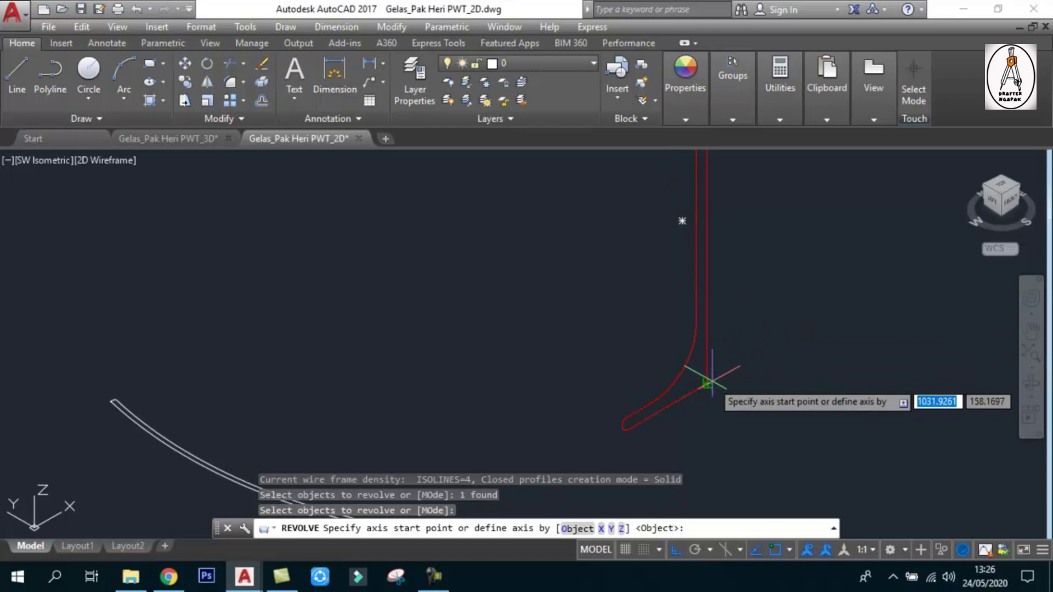
{"action": "left_click", "coordinate": [707, 384]}
{"action": "scroll", "coordinate": [702, 376], "scroll_direction": "down", "scroll_amount": 2}
{"action": "scroll", "coordinate": [709, 279], "scroll_direction": "up", "scroll_amount": 3}
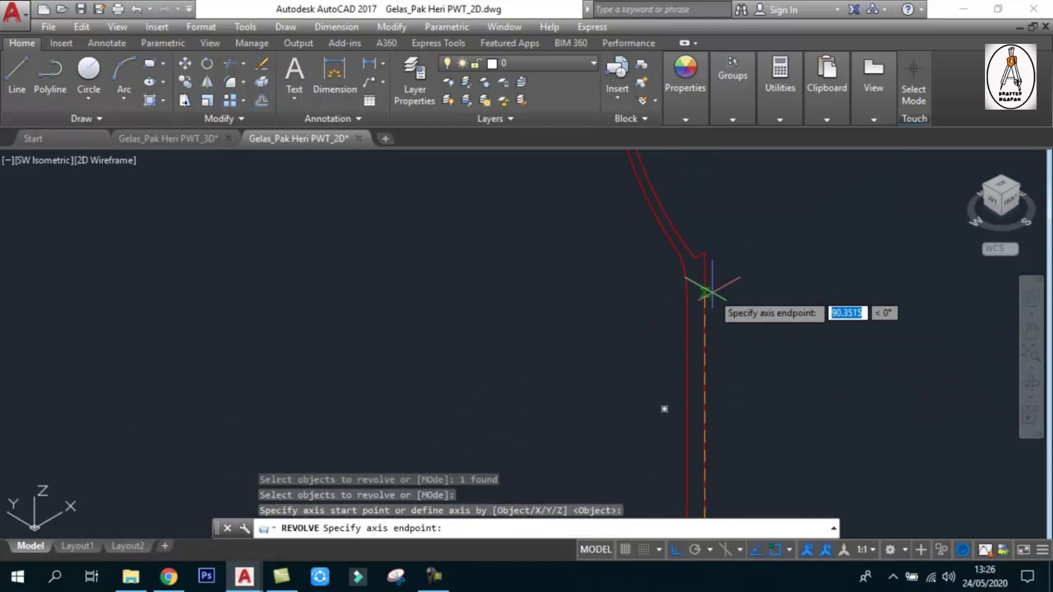
{"action": "left_click", "coordinate": [705, 252]}
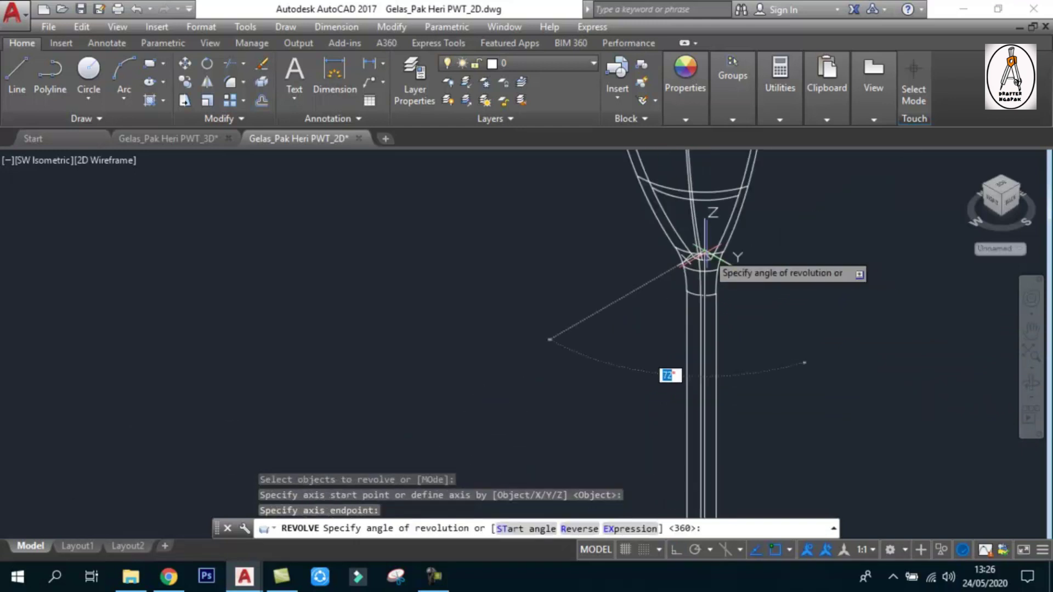
Accept a full 360° revolution to produce the 3D flute.
{"action": "scroll", "coordinate": [680, 375], "scroll_direction": "down", "scroll_amount": 2}
{"action": "scroll", "coordinate": [768, 287], "scroll_direction": "up", "scroll_amount": 3}
{"action": "middle_click_drag", "start_coordinate": [768, 286], "coordinate": [717, 354]}
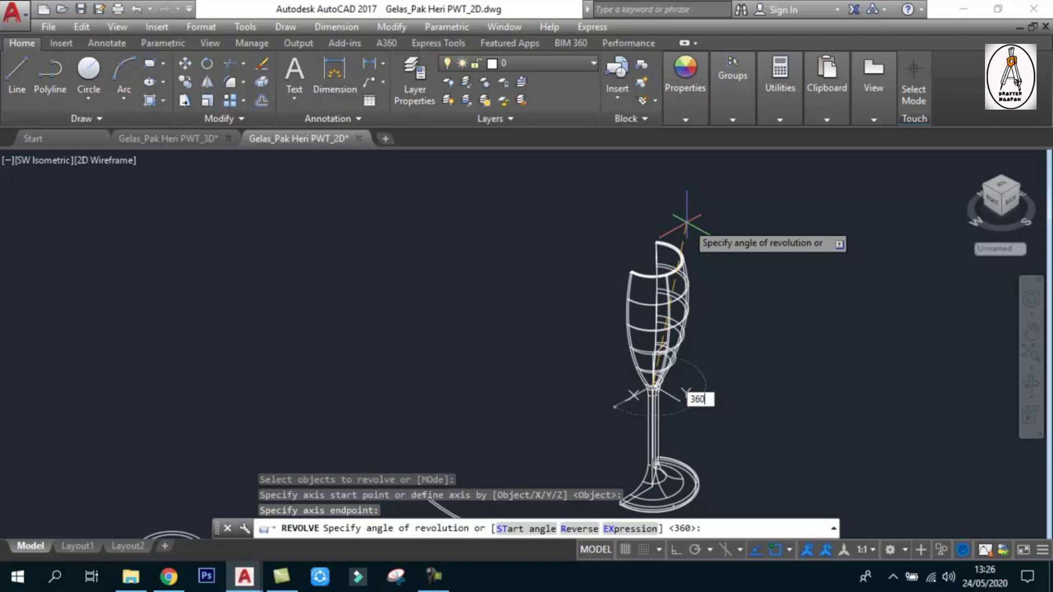
{"action": "key", "text": "Return"}
{"action": "scroll", "coordinate": [695, 222], "scroll_direction": "down", "scroll_amount": 2}
{"action": "scroll", "coordinate": [723, 230], "scroll_direction": "down", "scroll_amount": 1}
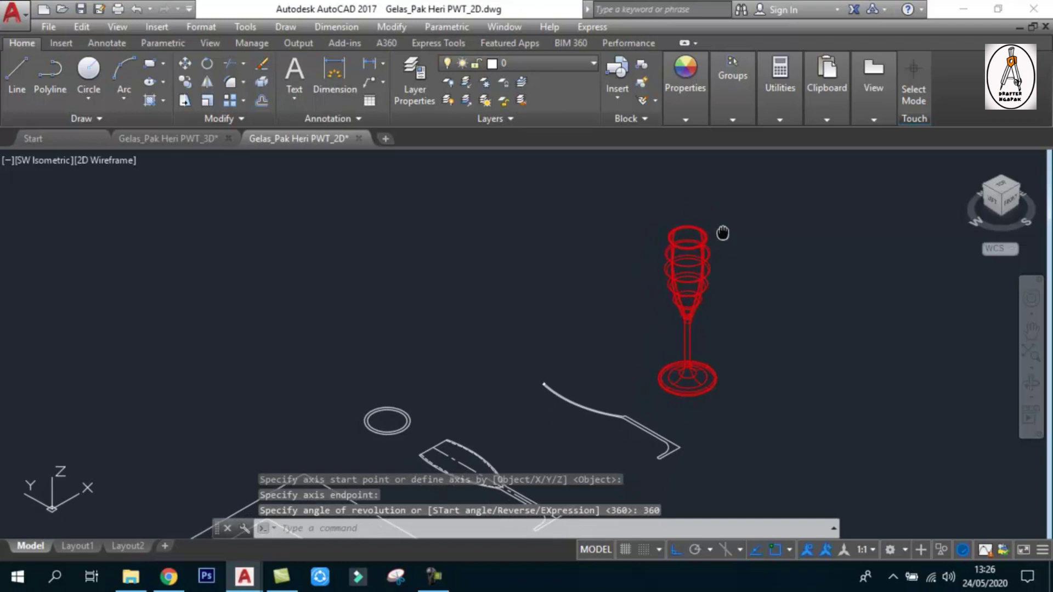
{"action": "scroll", "coordinate": [687, 302], "scroll_direction": "up", "scroll_amount": 2}
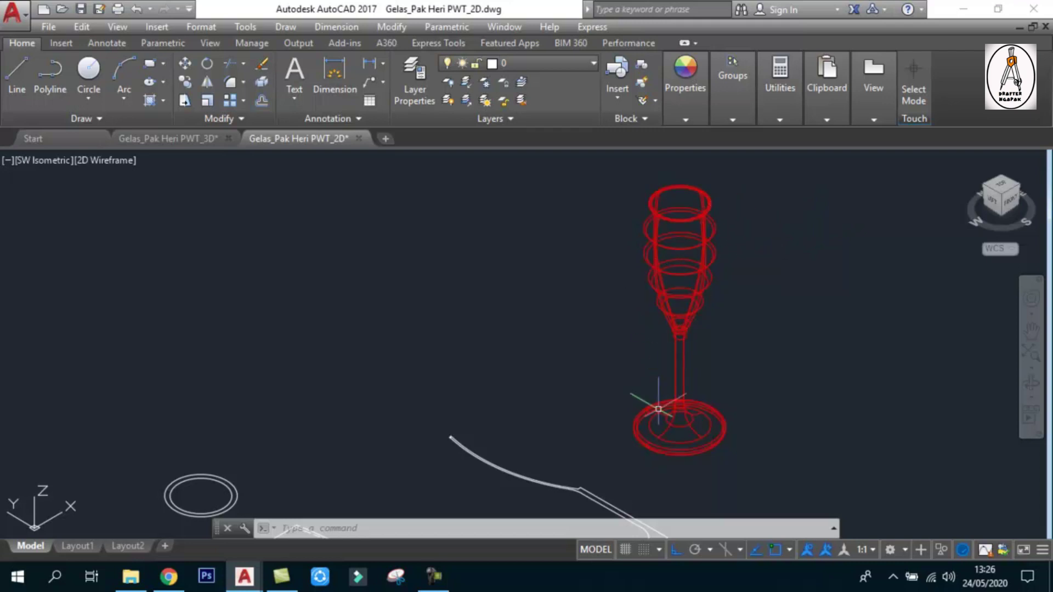
Shade the revolved glass in the Conceptual visual style and select the solid.
{"action": "left_click", "coordinate": [125, 160]}
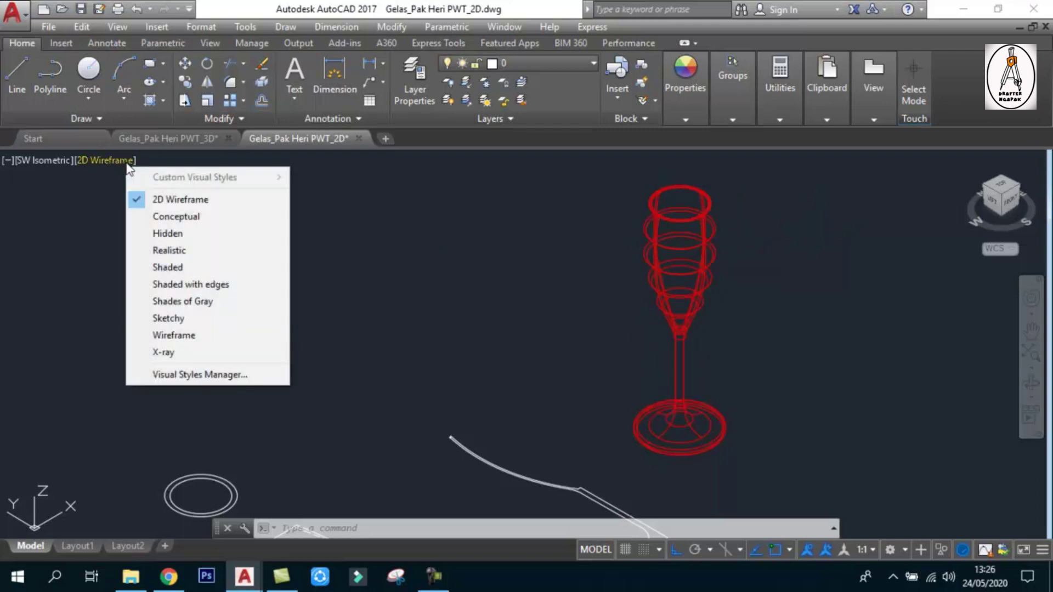
{"action": "left_click", "coordinate": [177, 222]}
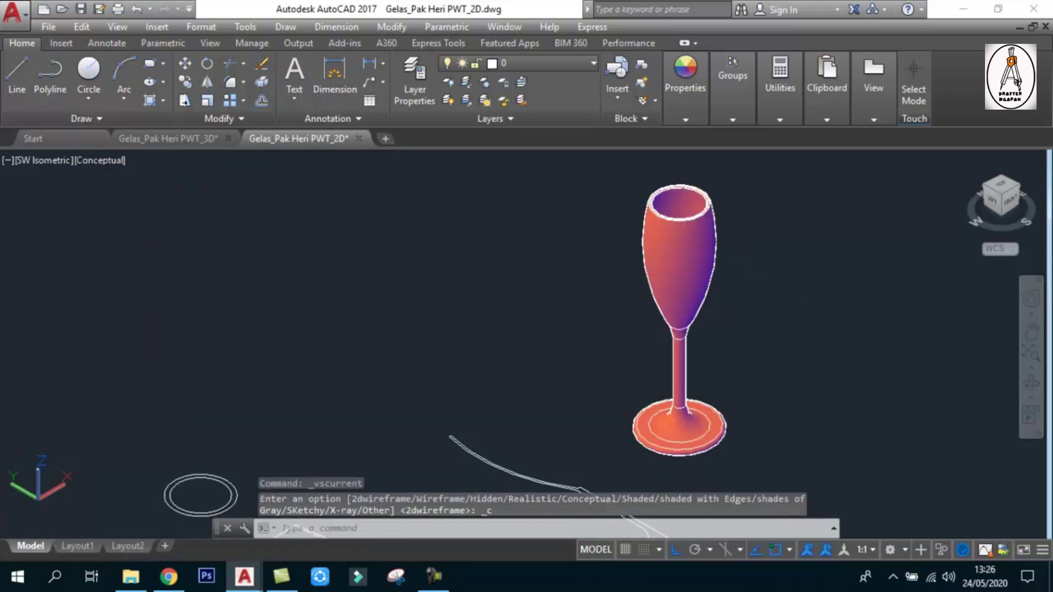
{"action": "left_click", "coordinate": [691, 224]}
{"action": "left_click", "coordinate": [684, 116]}
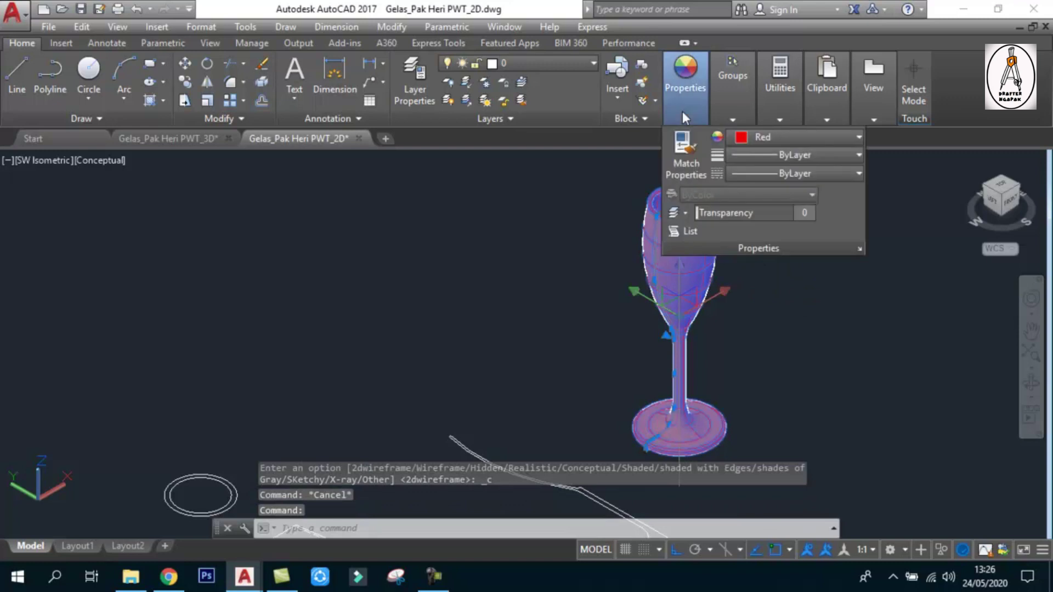
{"action": "mouse_move", "coordinate": [732, 87]}
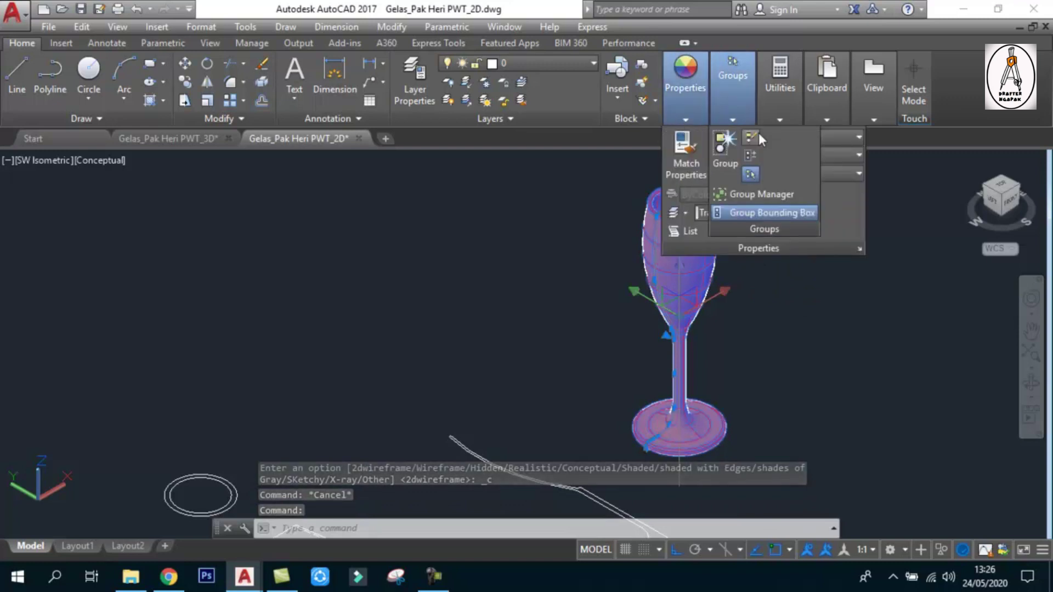
Give the glass solid the light grey colour 147,149,152, then deselect it.
{"action": "left_click", "coordinate": [759, 137]}
{"action": "left_click", "coordinate": [847, 141]}
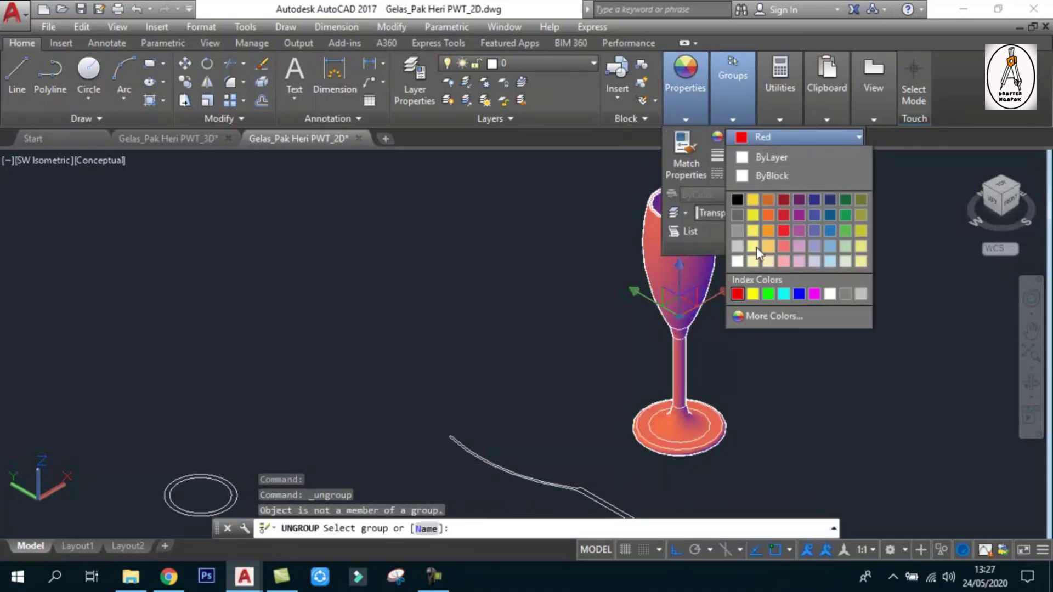
{"action": "left_click", "coordinate": [736, 231]}
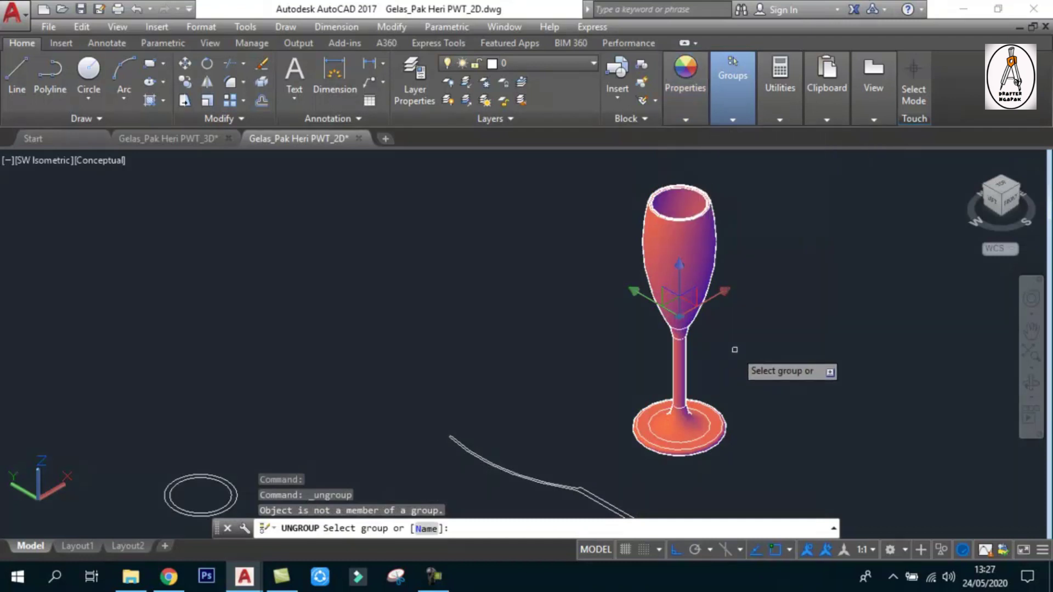
{"action": "key", "text": "Escape"}
{"action": "left_click", "coordinate": [700, 321]}
{"action": "mouse_move", "coordinate": [686, 88]}
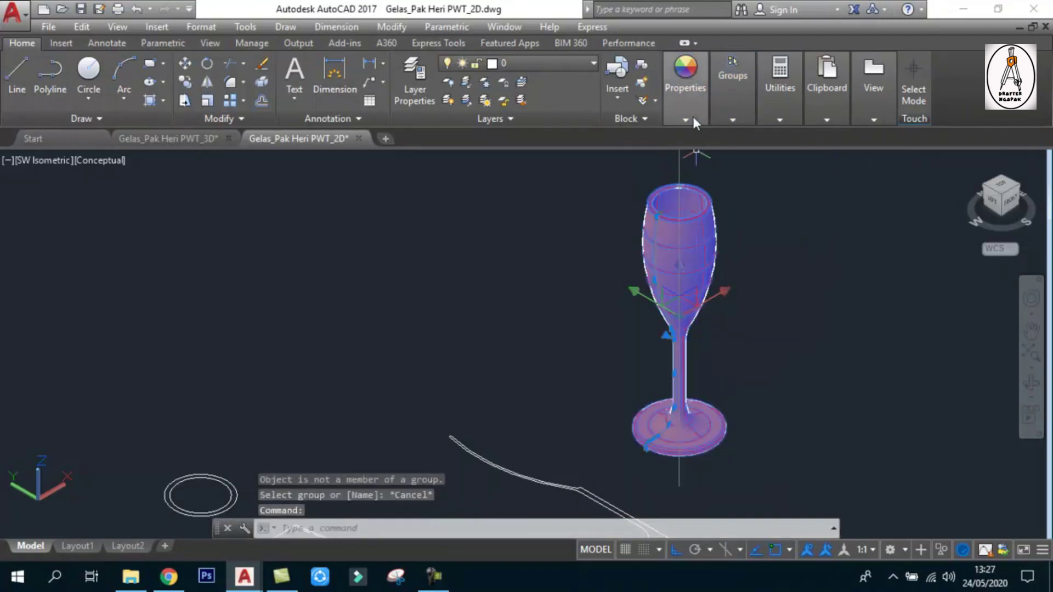
{"action": "left_click", "coordinate": [806, 137]}
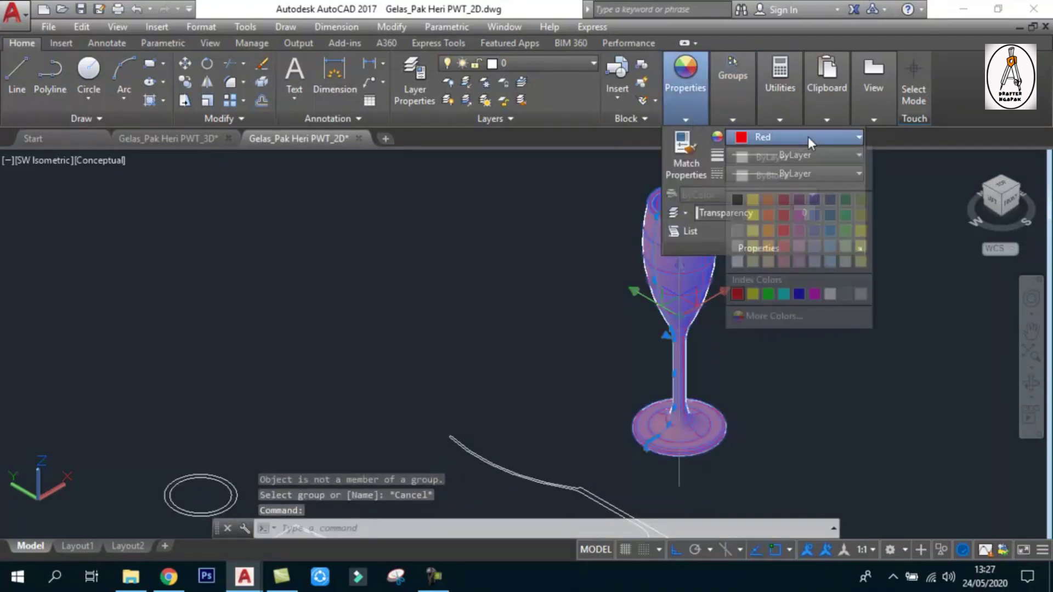
{"action": "left_click", "coordinate": [830, 294]}
{"action": "key", "text": "Escape"}
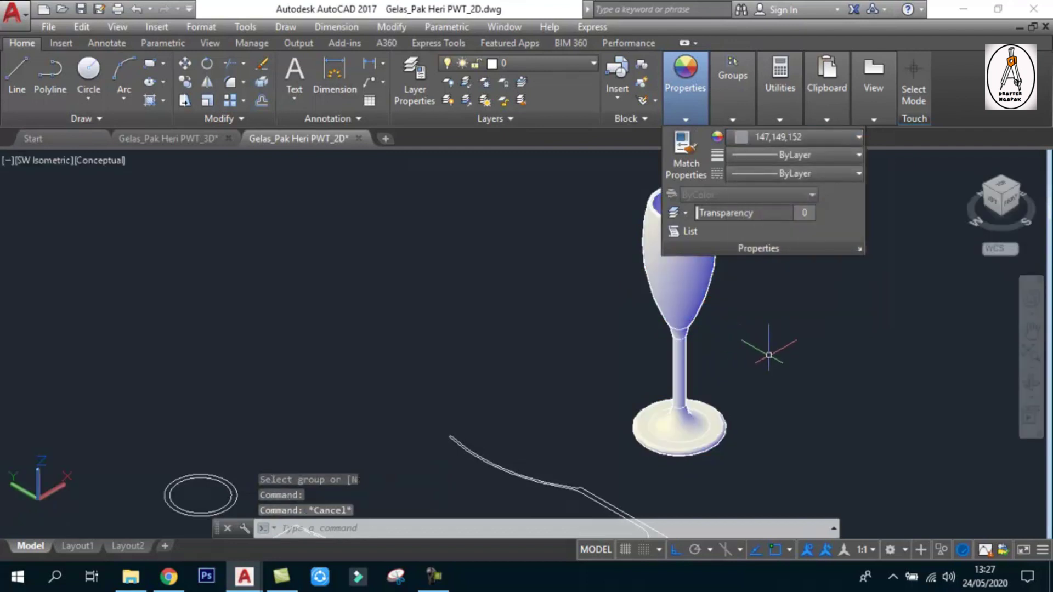
{"action": "key", "text": "Escape"}
{"action": "key", "text": "Escape"}
Recentre the grey glass in the view and switch to the Layout1 sheet.
{"action": "middle_click_drag", "start_coordinate": [739, 337], "coordinate": [716, 353]}
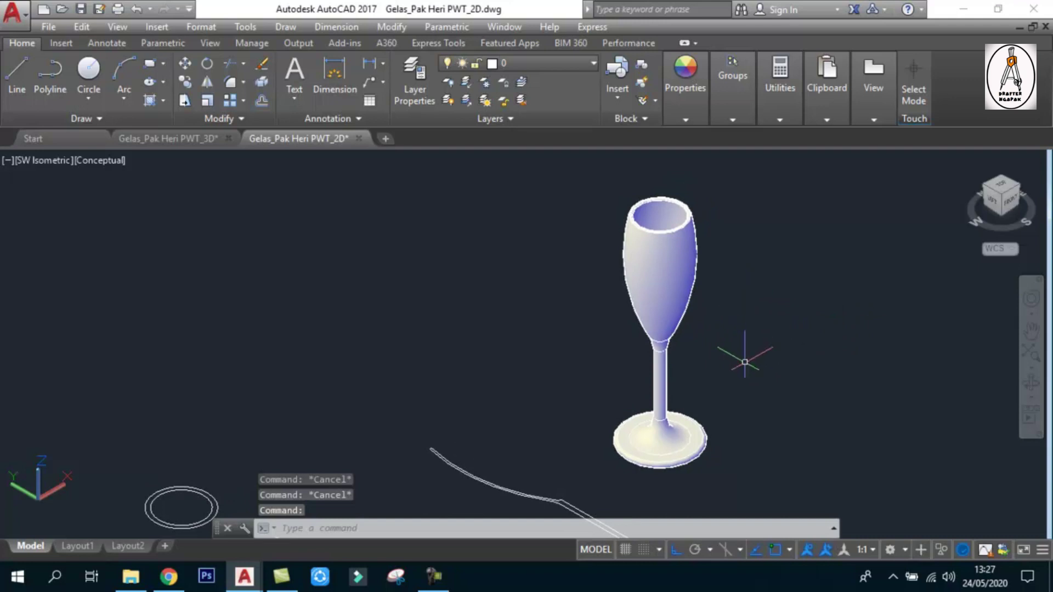
{"action": "middle_click_drag", "start_coordinate": [745, 362], "coordinate": [709, 365]}
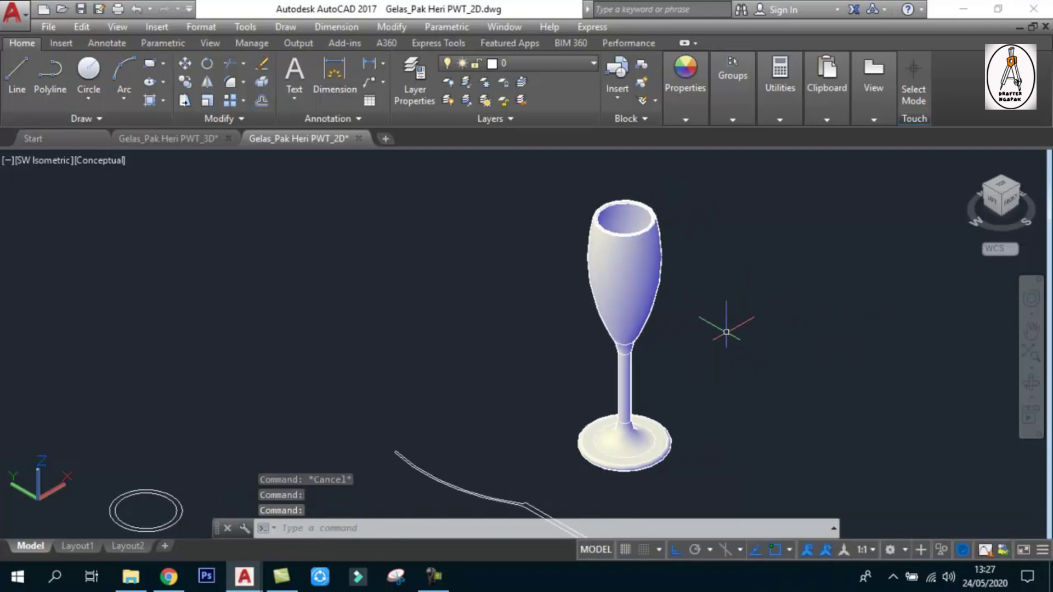
{"action": "middle_click_drag", "start_coordinate": [447, 281], "coordinate": [521, 274]}
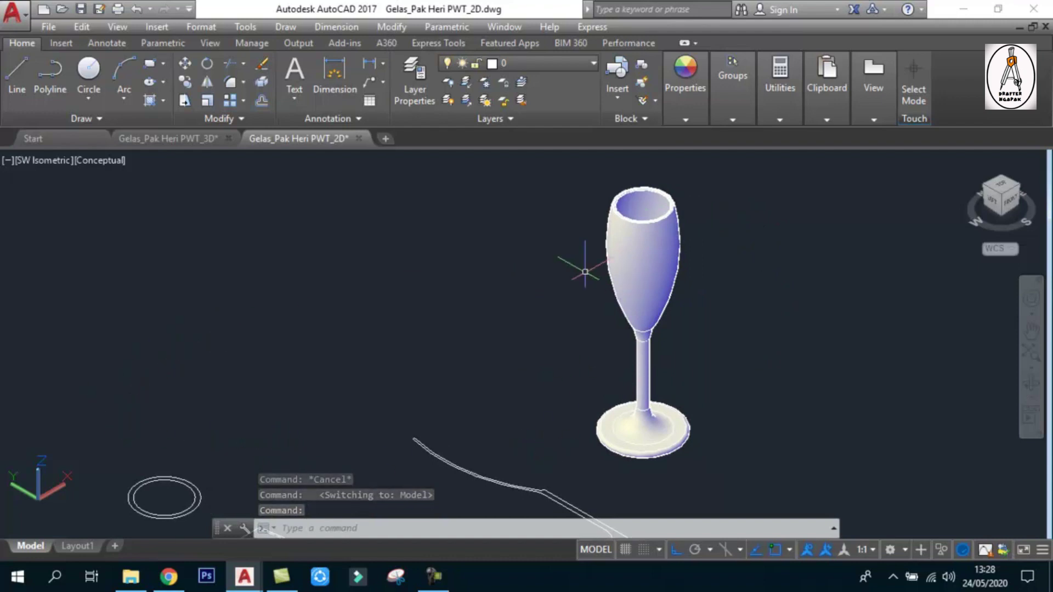
{"action": "left_click", "coordinate": [74, 549]}
Inspect the Layout1 viewport, briefly visit Model space, and return to Layout1.
{"action": "scroll", "coordinate": [590, 321], "scroll_direction": "down", "scroll_amount": 2}
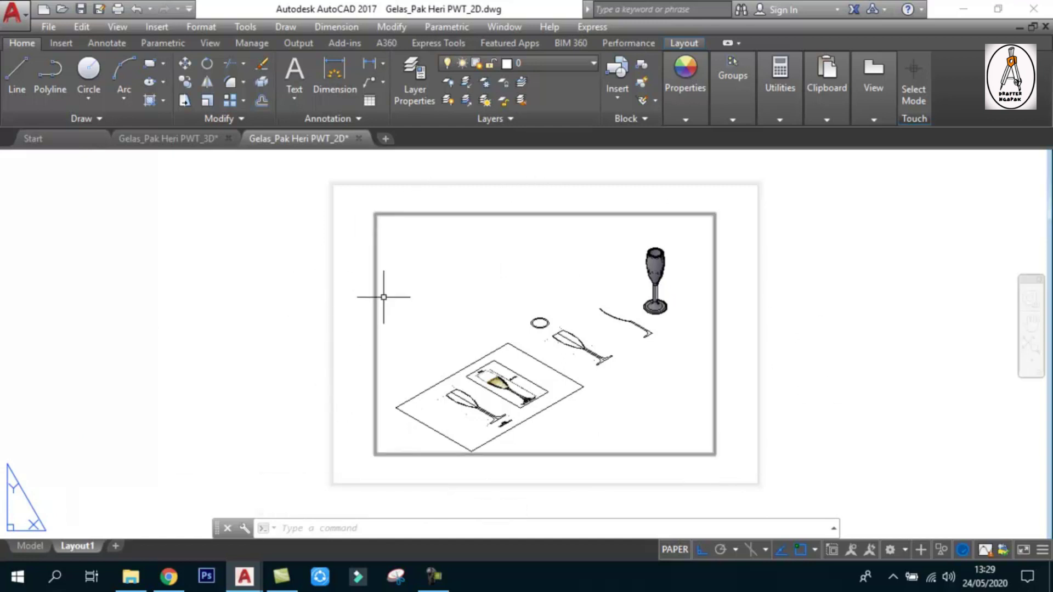
{"action": "left_click", "coordinate": [389, 215]}
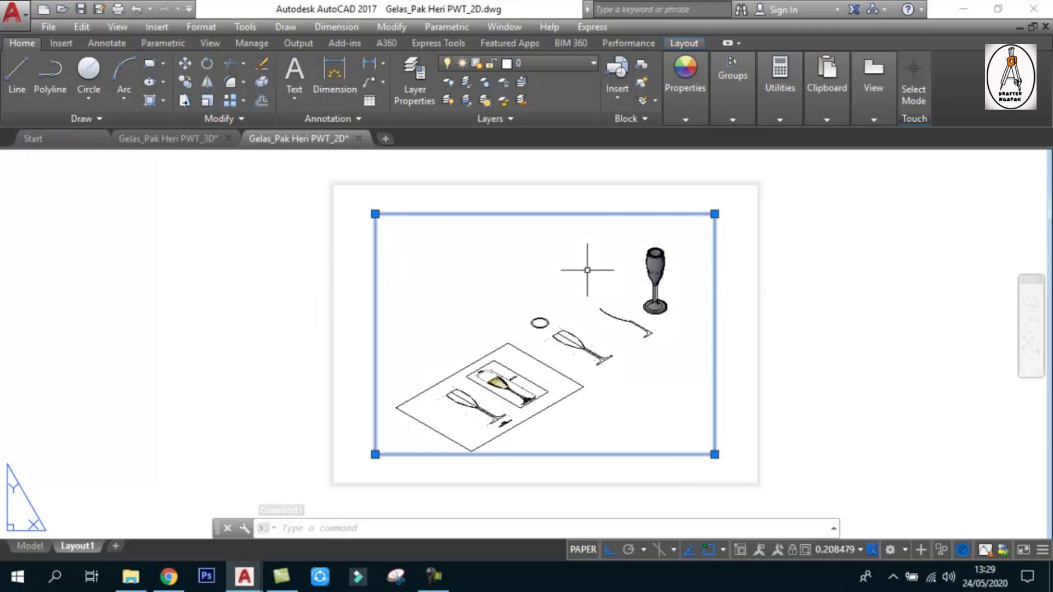
{"action": "key", "text": "Escape"}
{"action": "key", "text": "Escape"}
{"action": "key", "text": "Escape"}
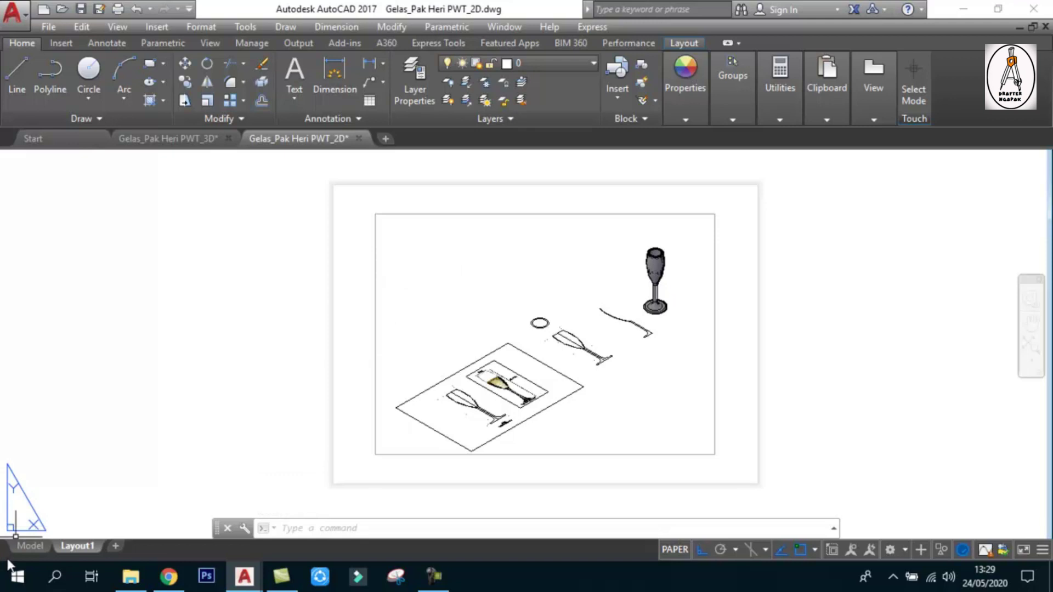
{"action": "left_click", "coordinate": [30, 546]}
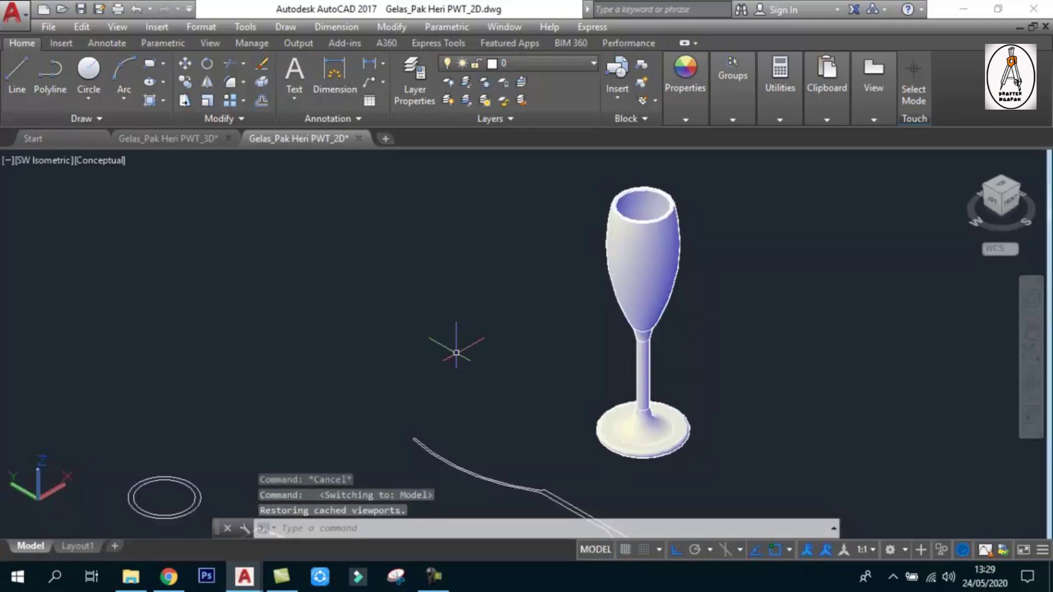
{"action": "left_click", "coordinate": [77, 545]}
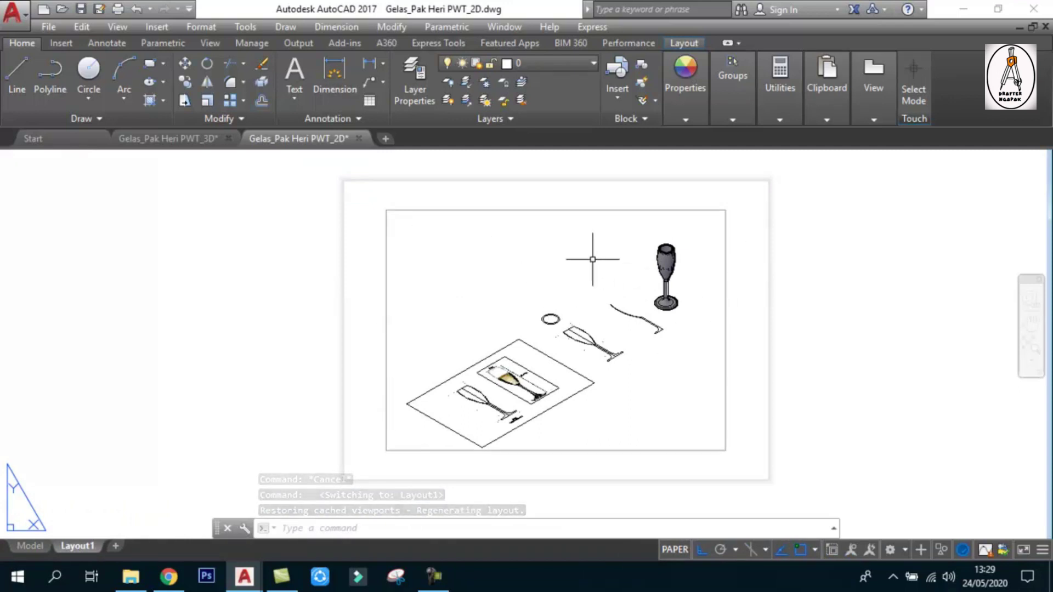
Zoom and pan inside the Layout1 viewport so the 3D flute fills it.
{"action": "double_click", "coordinate": [571, 263]}
{"action": "scroll", "coordinate": [616, 255], "scroll_direction": "up", "scroll_amount": 1}
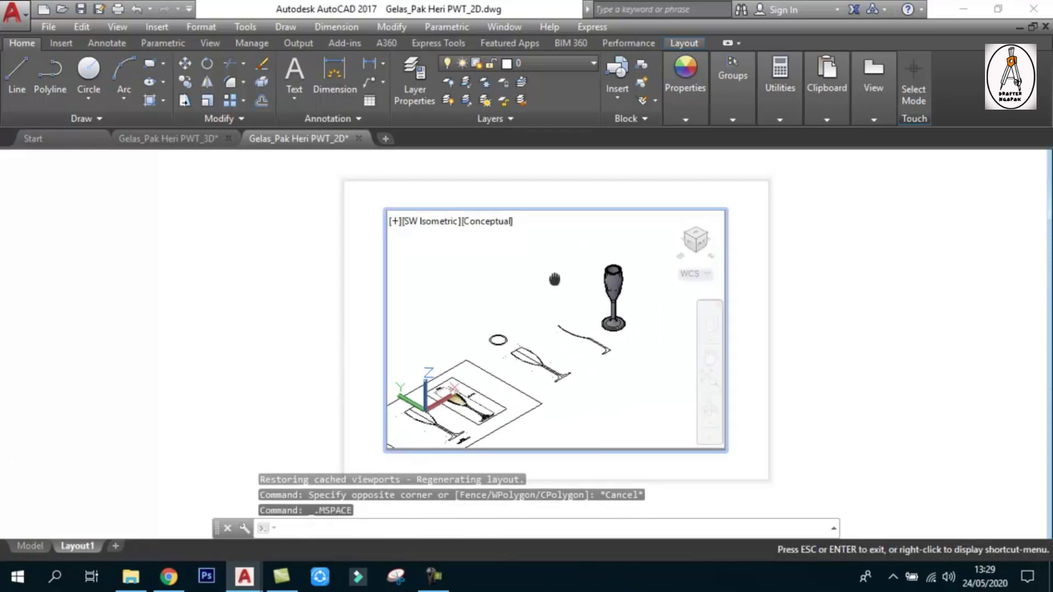
{"action": "scroll", "coordinate": [614, 263], "scroll_direction": "up", "scroll_amount": 1}
{"action": "scroll", "coordinate": [612, 274], "scroll_direction": "up", "scroll_amount": 1}
{"action": "scroll", "coordinate": [609, 288], "scroll_direction": "up", "scroll_amount": 1}
{"action": "scroll", "coordinate": [610, 288], "scroll_direction": "up", "scroll_amount": 2}
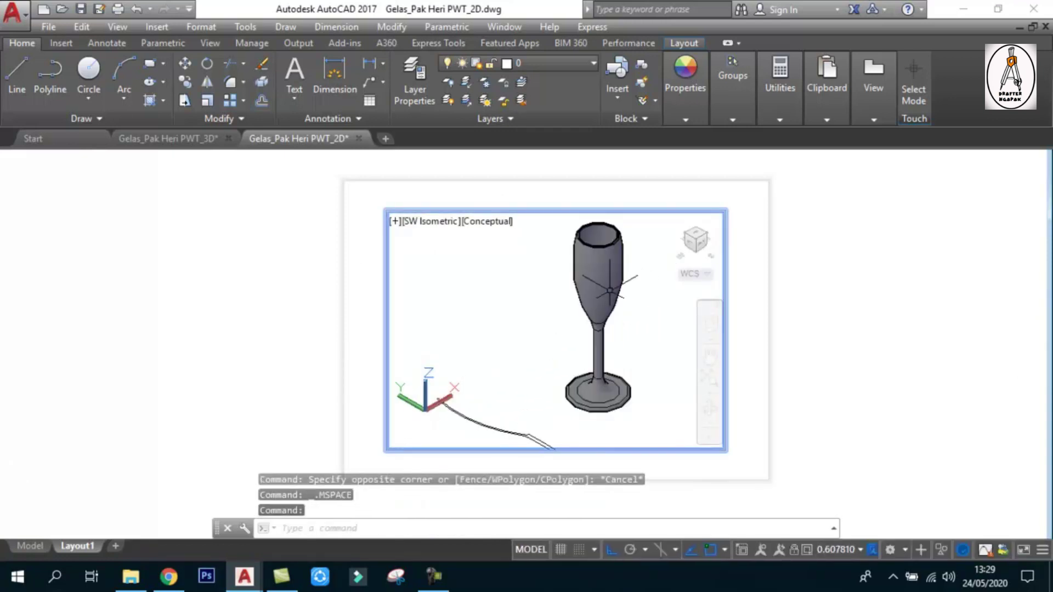
{"action": "middle_click_drag", "start_coordinate": [623, 304], "coordinate": [599, 297]}
{"action": "scroll", "coordinate": [603, 293], "scroll_direction": "up", "scroll_amount": 2}
{"action": "scroll", "coordinate": [613, 287], "scroll_direction": "down", "scroll_amount": 2}
{"action": "scroll", "coordinate": [611, 286], "scroll_direction": "up", "scroll_amount": 1}
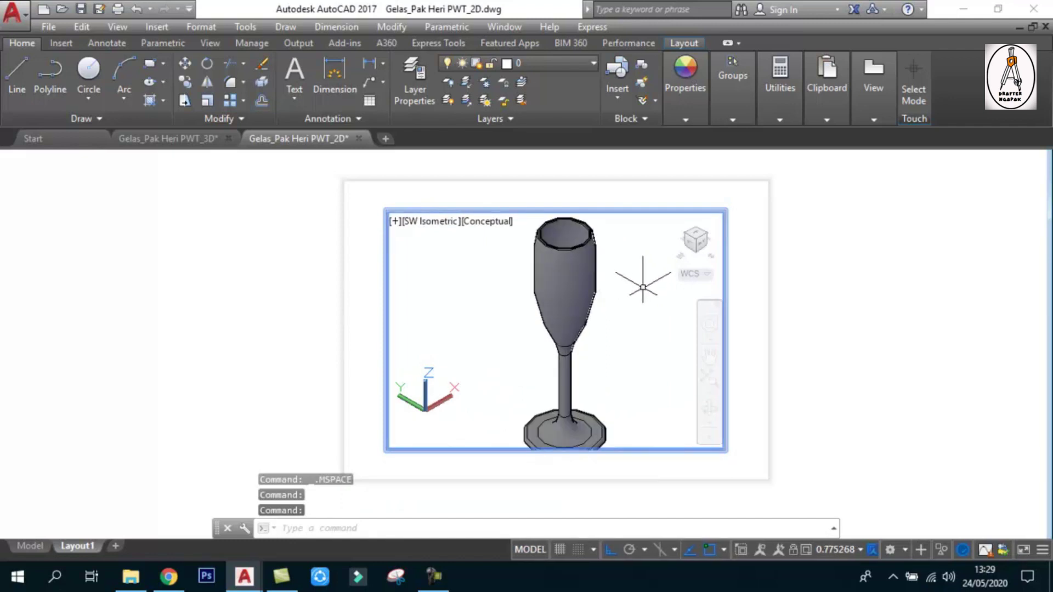
{"action": "middle_click_drag", "start_coordinate": [631, 282], "coordinate": [639, 286], "text": "shift"}
Stretch the viewport frame taller by moving its bottom and top edges.
{"action": "double_click", "coordinate": [820, 292]}
{"action": "left_click", "coordinate": [795, 291]}
{"action": "left_click", "coordinate": [696, 457]}
{"action": "left_click", "coordinate": [725, 450]}
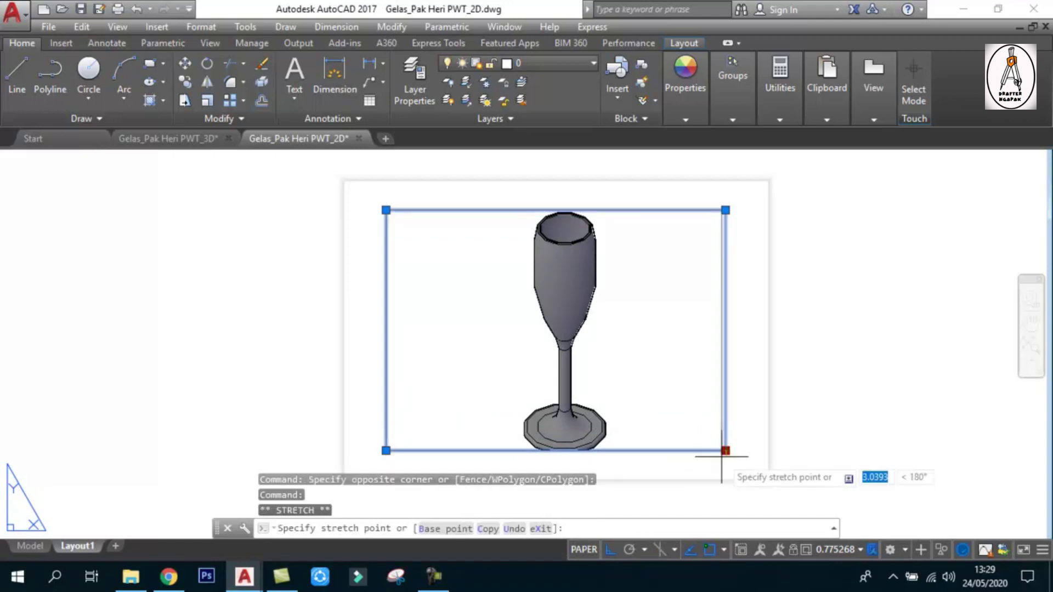
{"action": "left_click", "coordinate": [725, 467]}
{"action": "left_click", "coordinate": [725, 200]}
{"action": "key", "text": "Escape"}
{"action": "key", "text": "Escape"}
Regenerate the model in the viewport for smoother curves.
{"action": "double_click", "coordinate": [641, 299]}
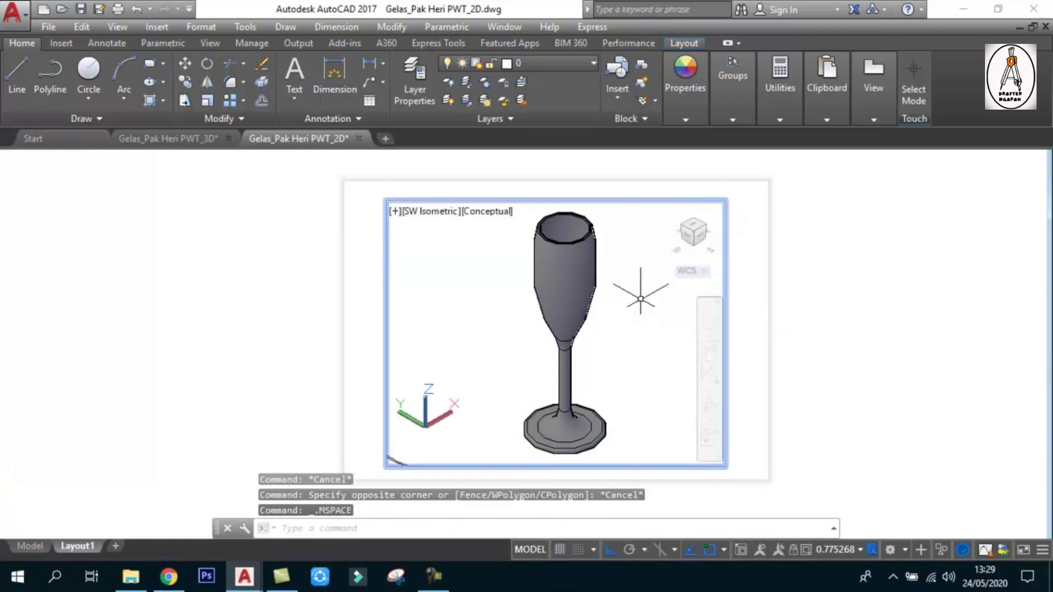
{"action": "type", "text": "RE"}
{"action": "key", "text": "Return"}
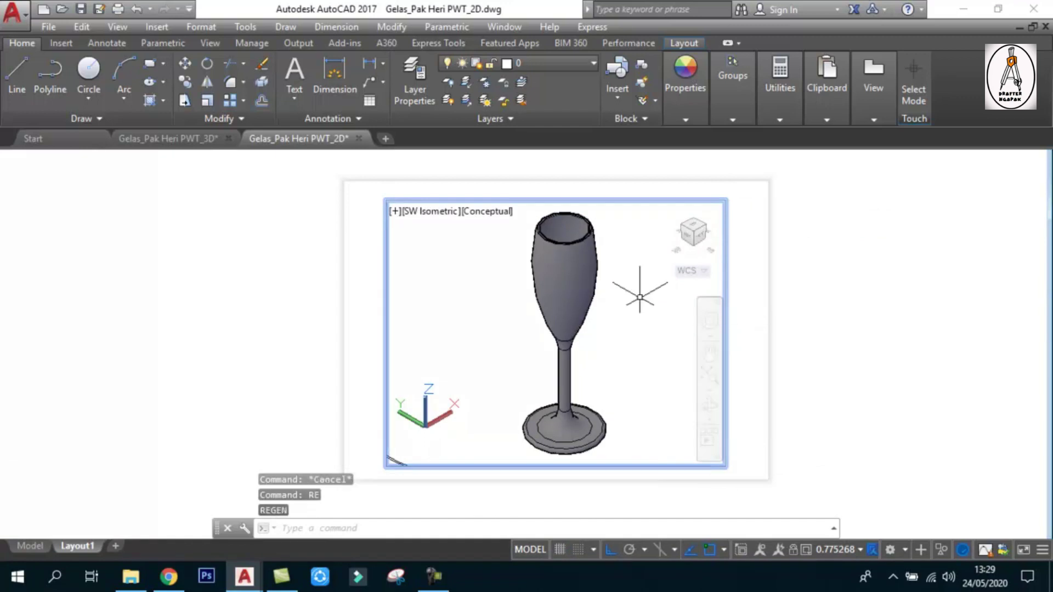
{"action": "double_click", "coordinate": [839, 268]}
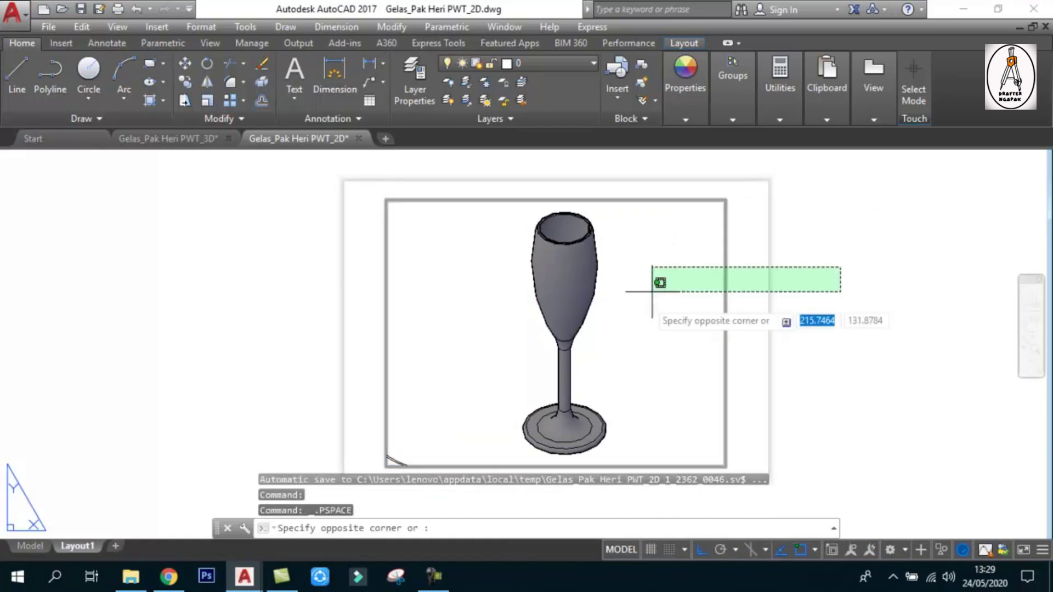
{"action": "key", "text": "Escape"}
{"action": "key", "text": "Escape"}
{"action": "double_click", "coordinate": [623, 309]}
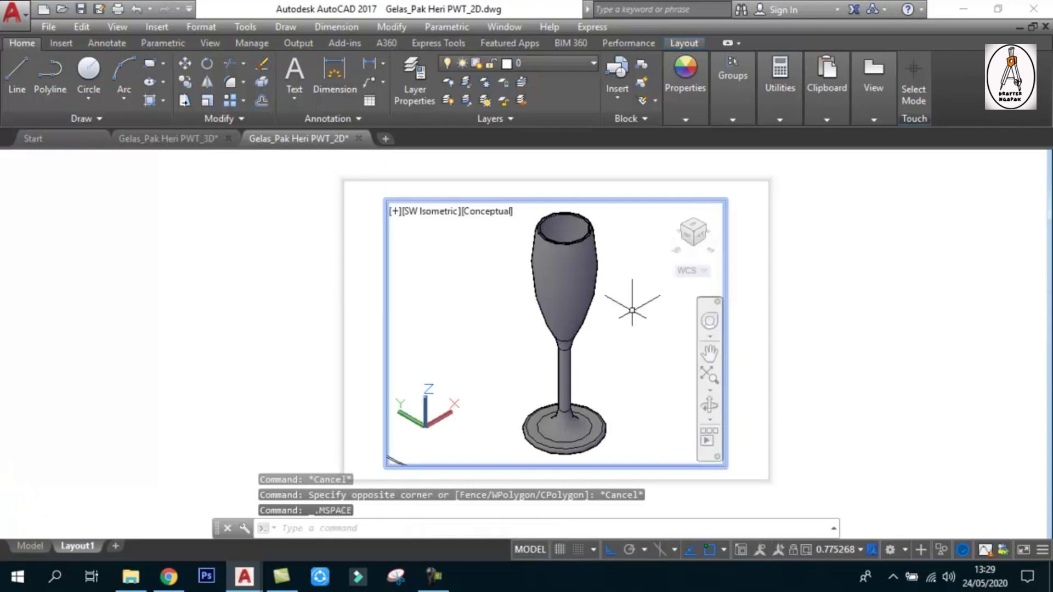
{"action": "left_click", "coordinate": [490, 211]}
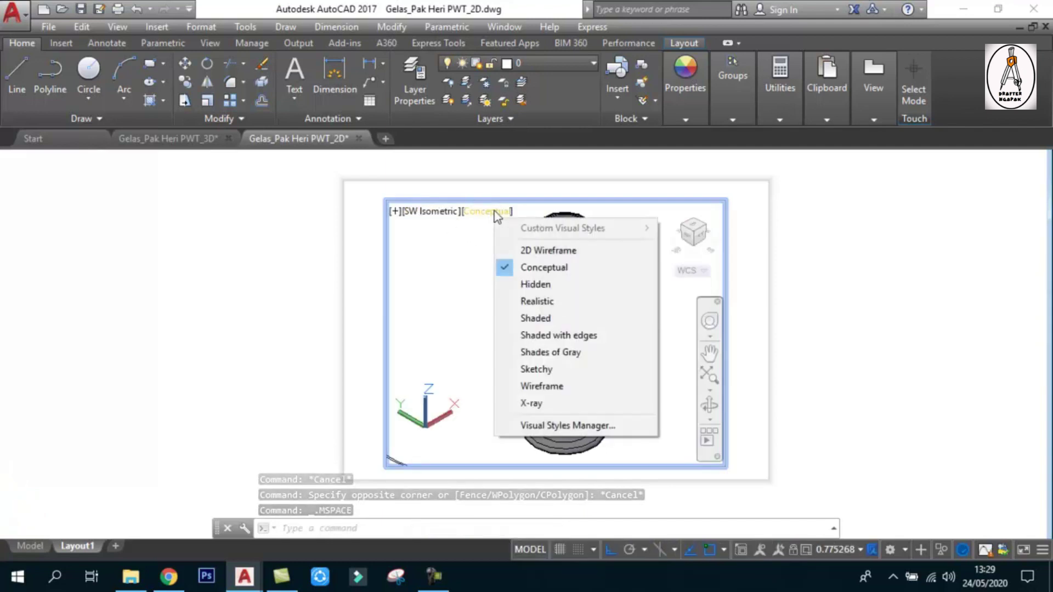
Show the viewport in the Realistic style and colour the glass Green.
{"action": "left_click", "coordinate": [535, 301]}
{"action": "key", "text": "Escape"}
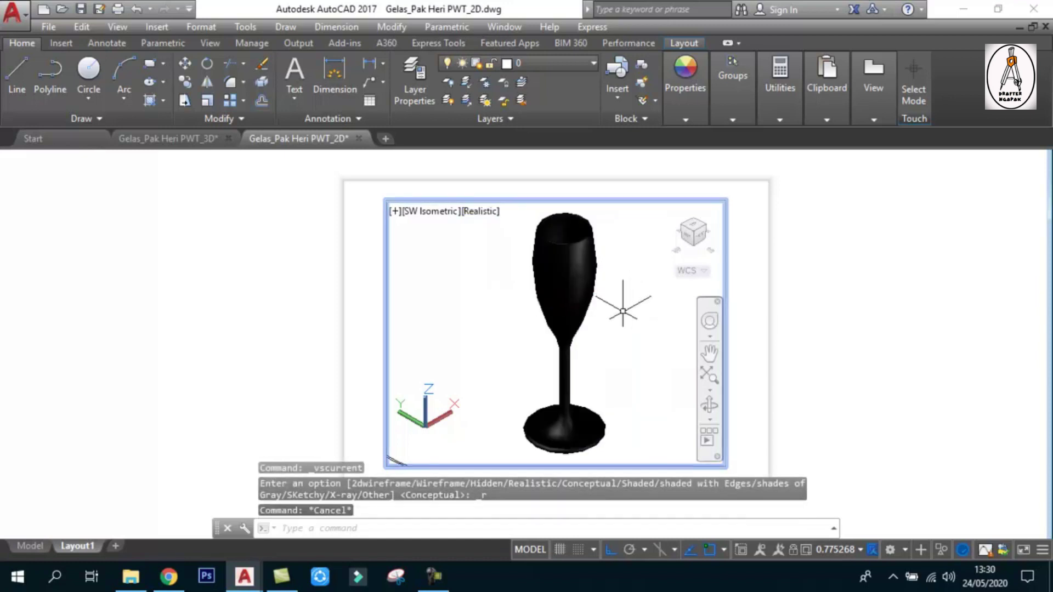
{"action": "left_click", "coordinate": [565, 274]}
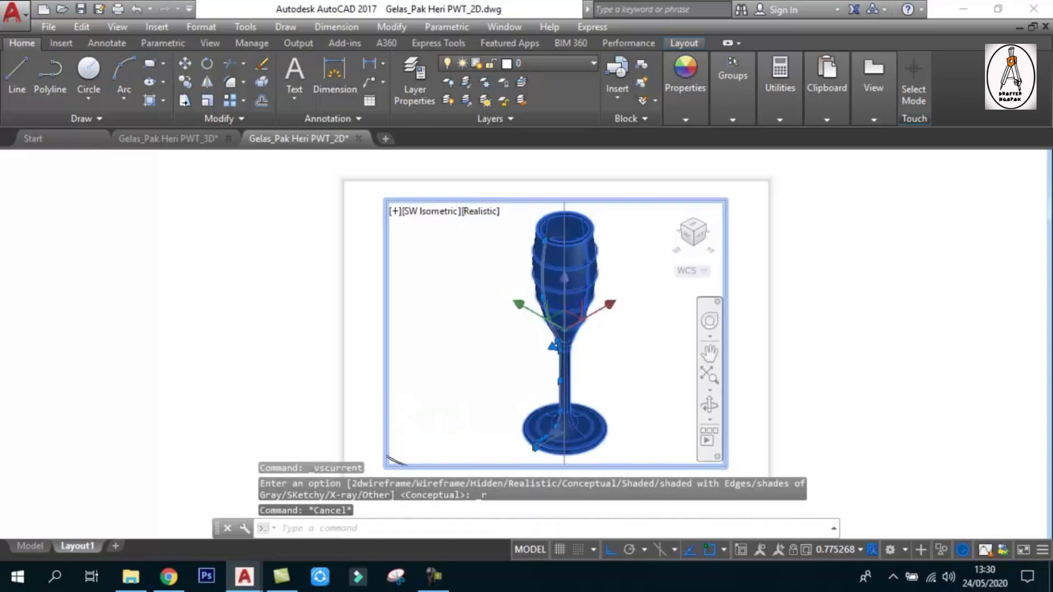
{"action": "left_click", "coordinate": [695, 121]}
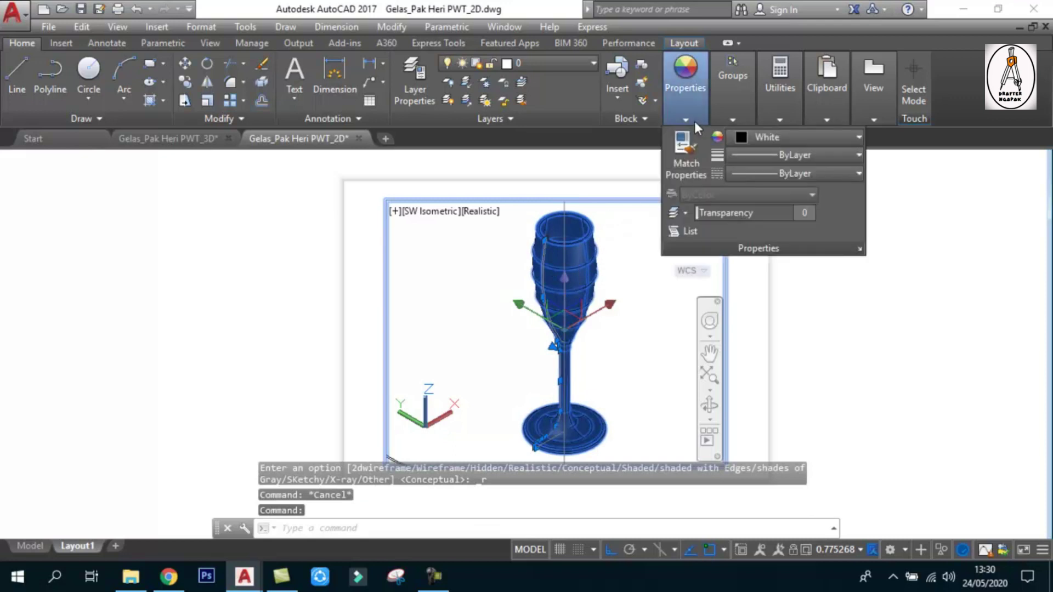
{"action": "left_click", "coordinate": [759, 136]}
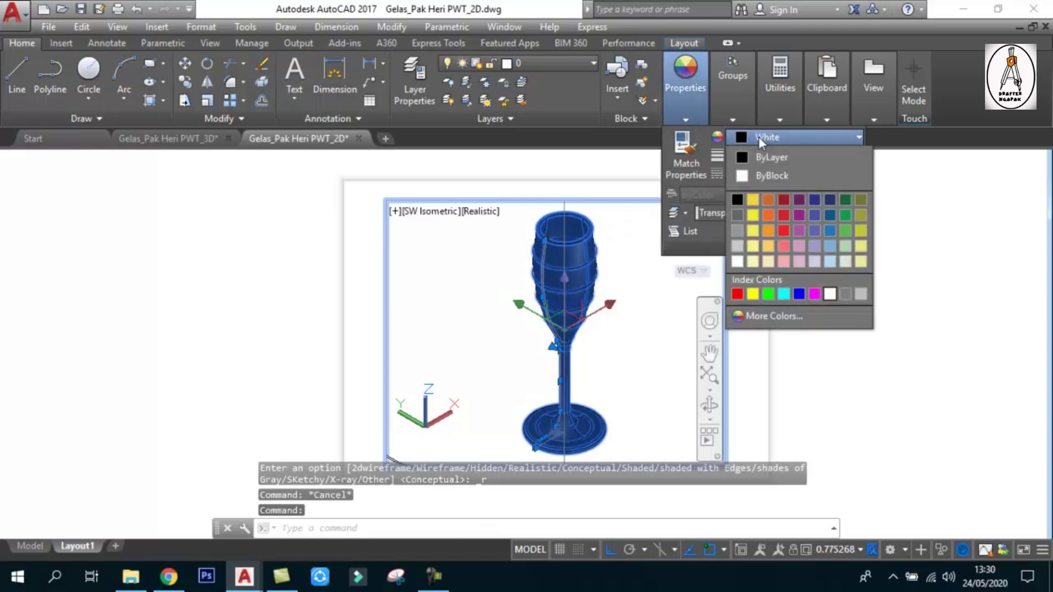
{"action": "left_click", "coordinate": [768, 294]}
{"action": "key", "text": "Escape"}
Try the Sketchy style, then settle on the X-Ray visual style.
{"action": "left_click", "coordinate": [482, 212]}
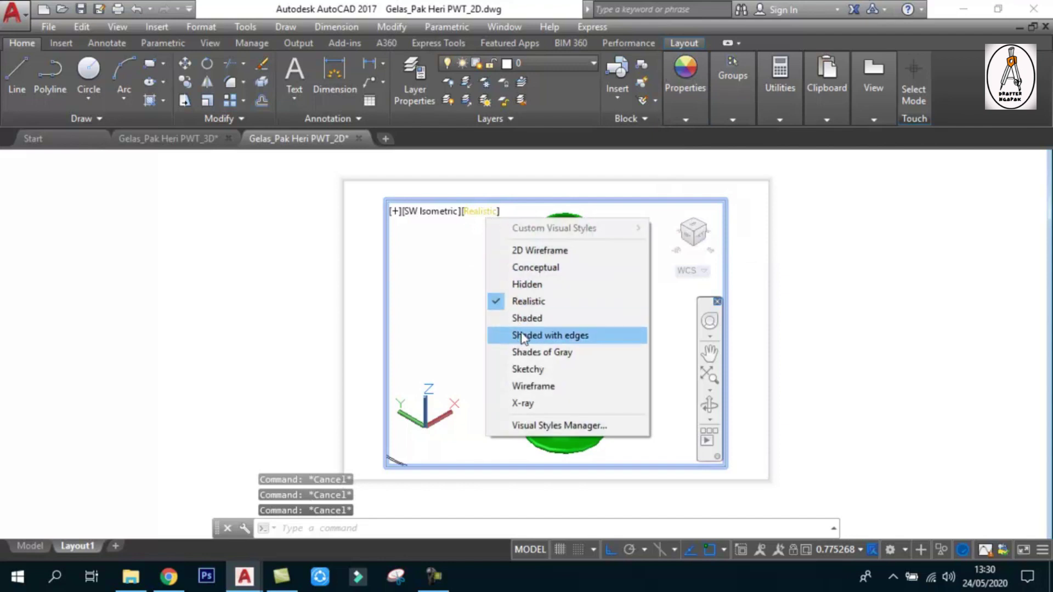
{"action": "left_click", "coordinate": [513, 371]}
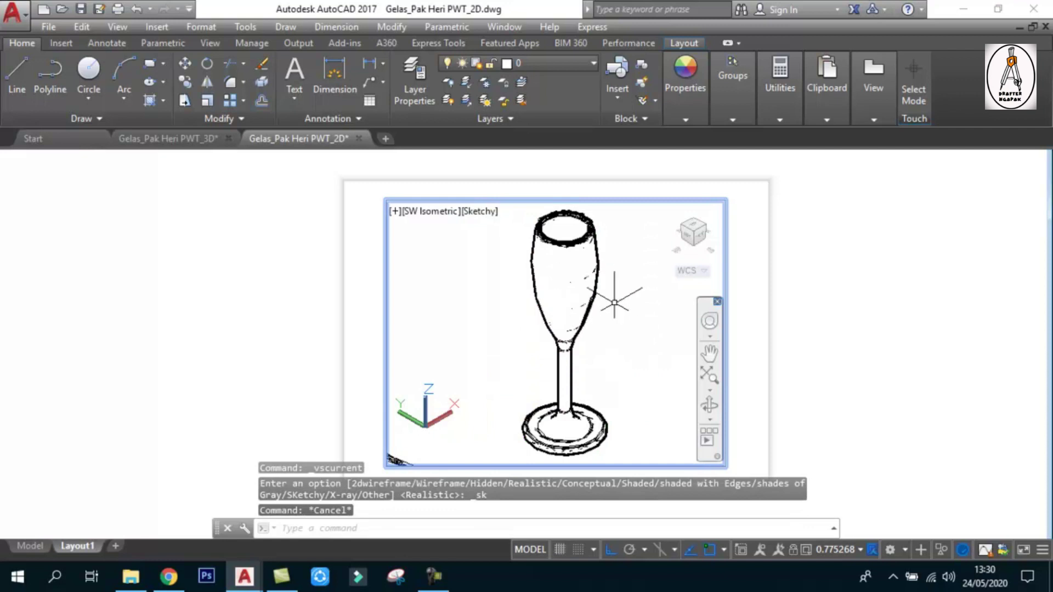
{"action": "left_click", "coordinate": [482, 213]}
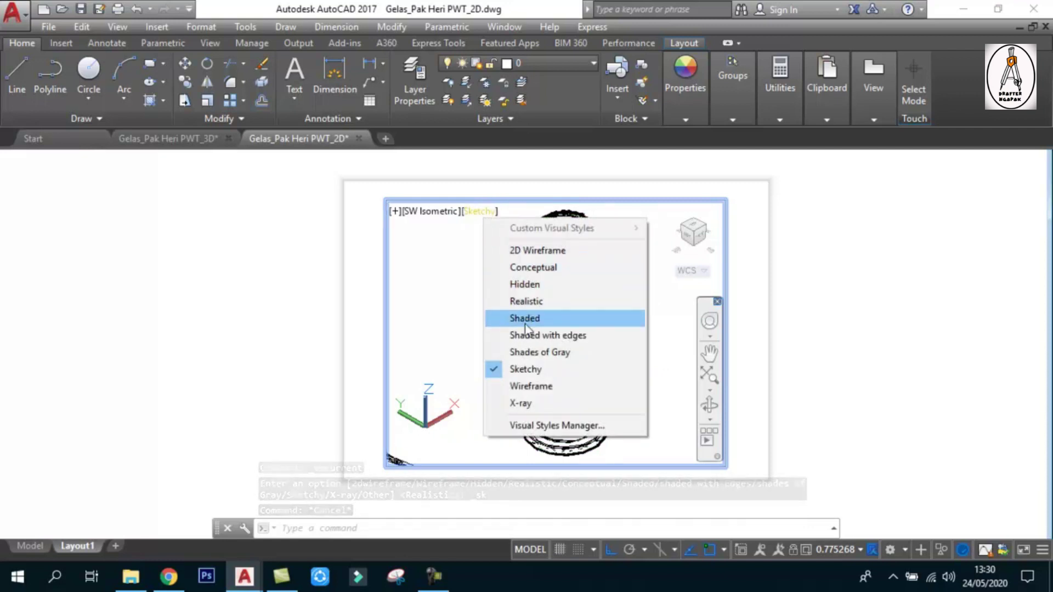
{"action": "left_click", "coordinate": [501, 405]}
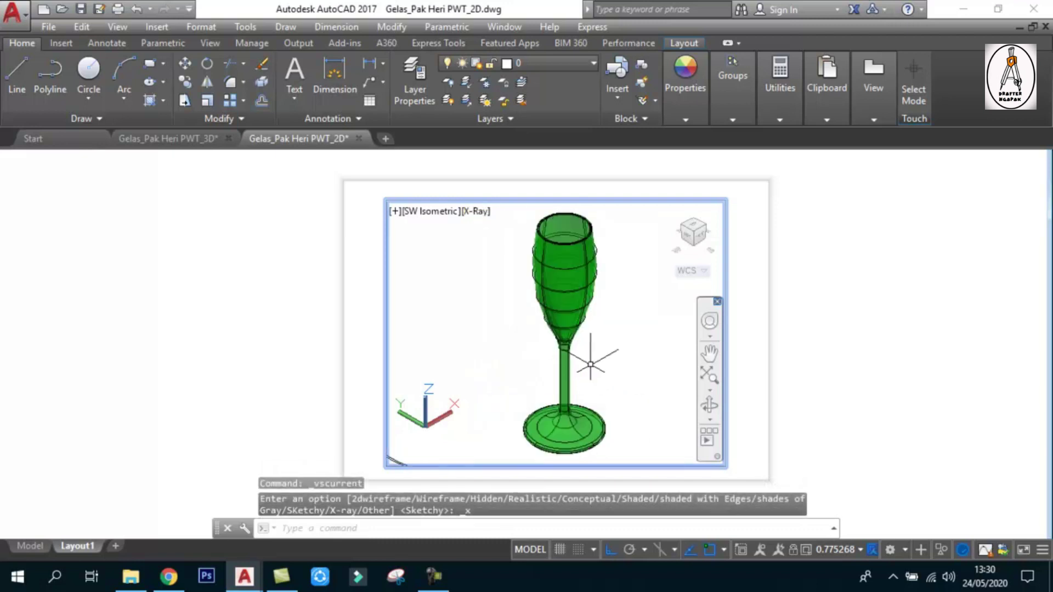
{"action": "key", "text": "Escape"}
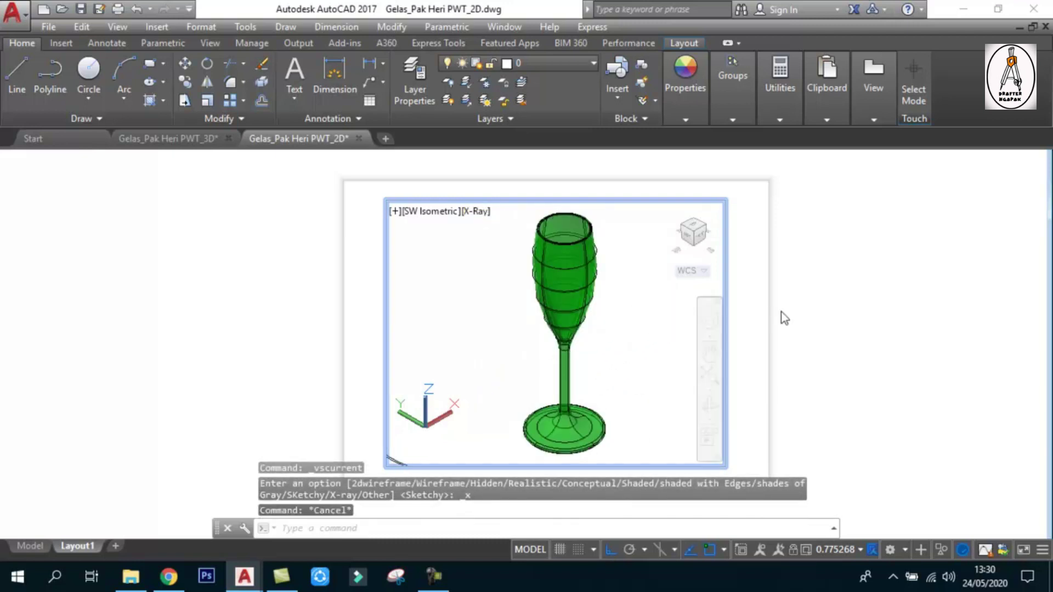
{"action": "double_click", "coordinate": [782, 316]}
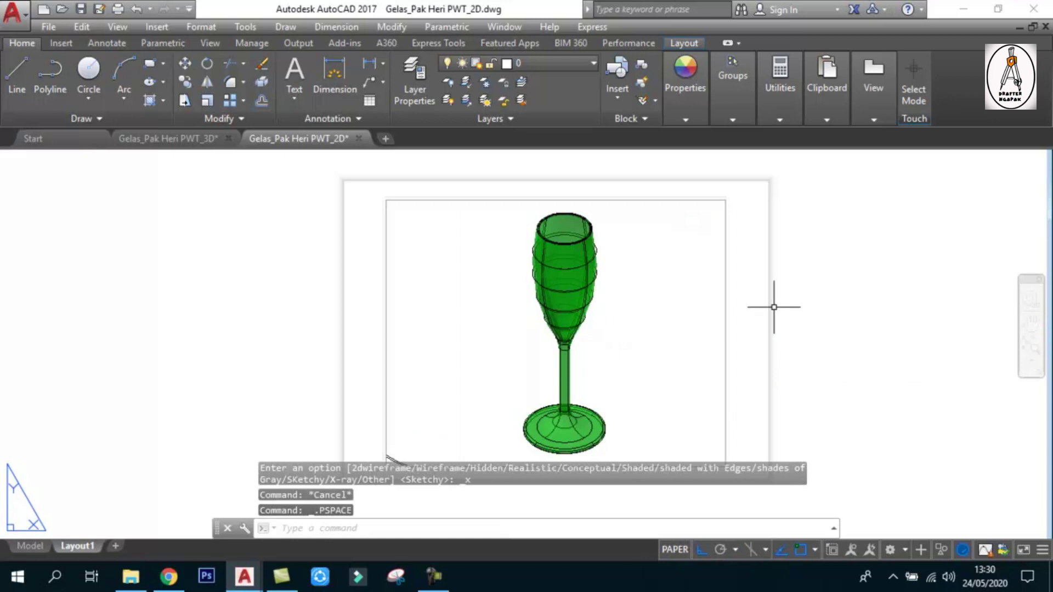
{"action": "double_click", "coordinate": [649, 301]}
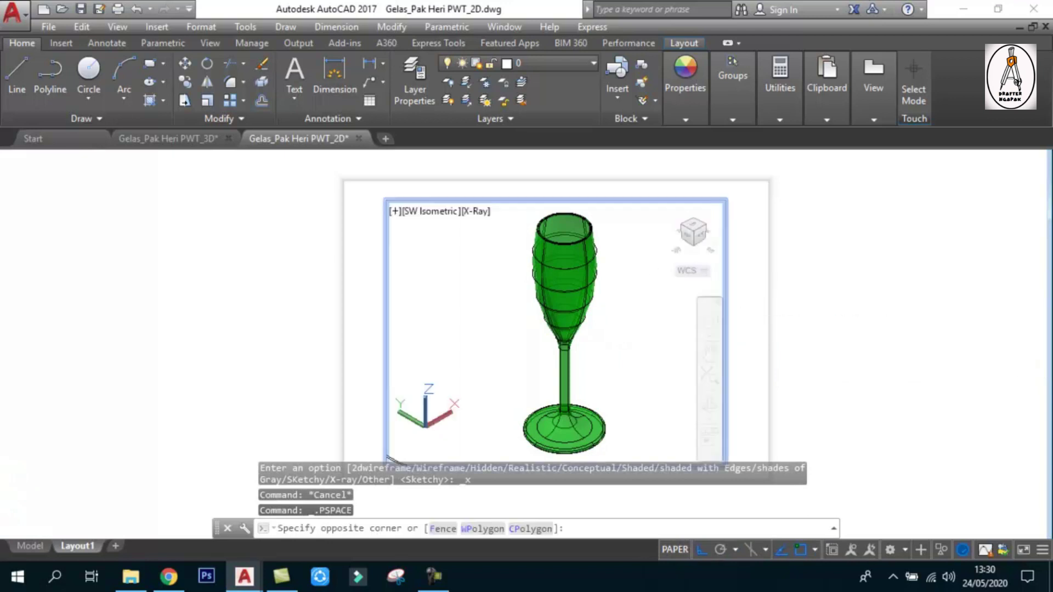
{"action": "left_click", "coordinate": [710, 407]}
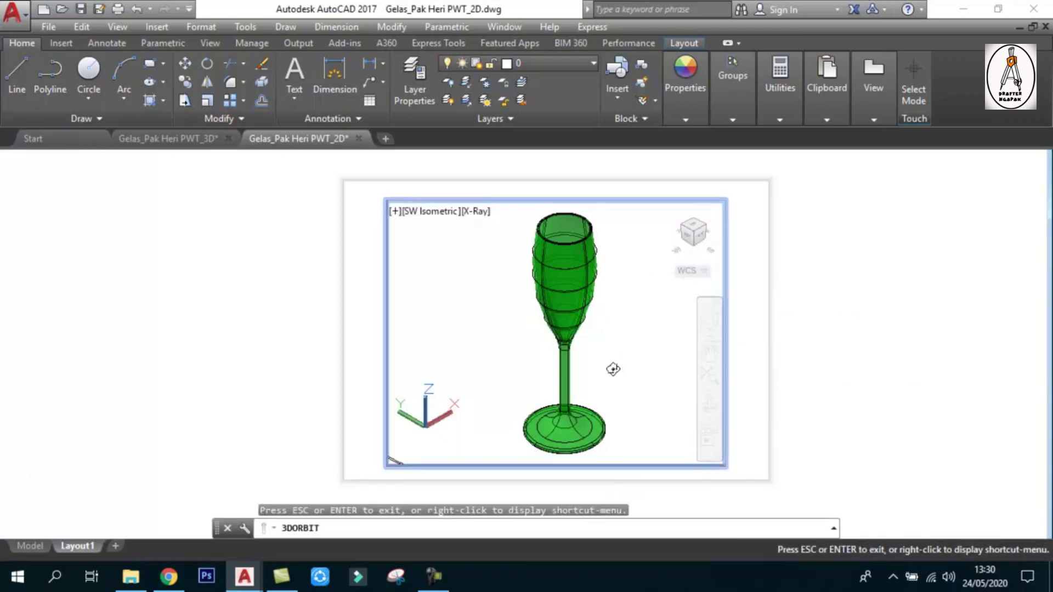
Orbit the green flute to a more upright angle and zoom the sheet to fit in paper space.
{"action": "mouse_move", "coordinate": [581, 352]}
{"action": "left_mouse_down"}
{"action": "mouse_move", "coordinate": [629, 331]}
{"action": "mouse_move", "coordinate": [562, 351]}
{"action": "mouse_move", "coordinate": [590, 343]}
{"action": "mouse_move", "coordinate": [598, 354]}
{"action": "mouse_move", "coordinate": [602, 301]}
{"action": "left_mouse_up"}
{"action": "key", "text": "Escape"}
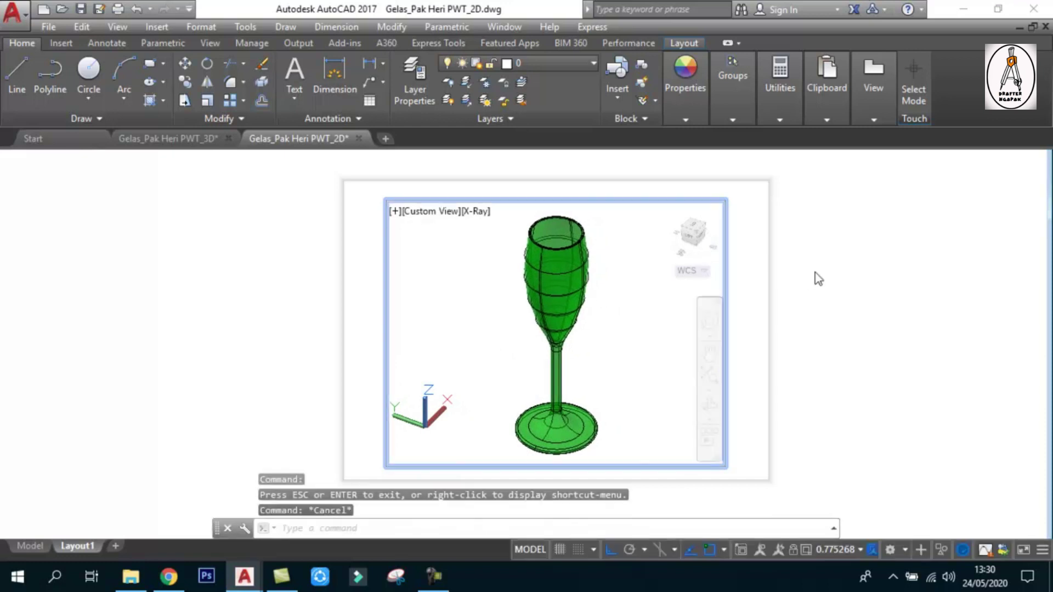
{"action": "double_click", "coordinate": [816, 271]}
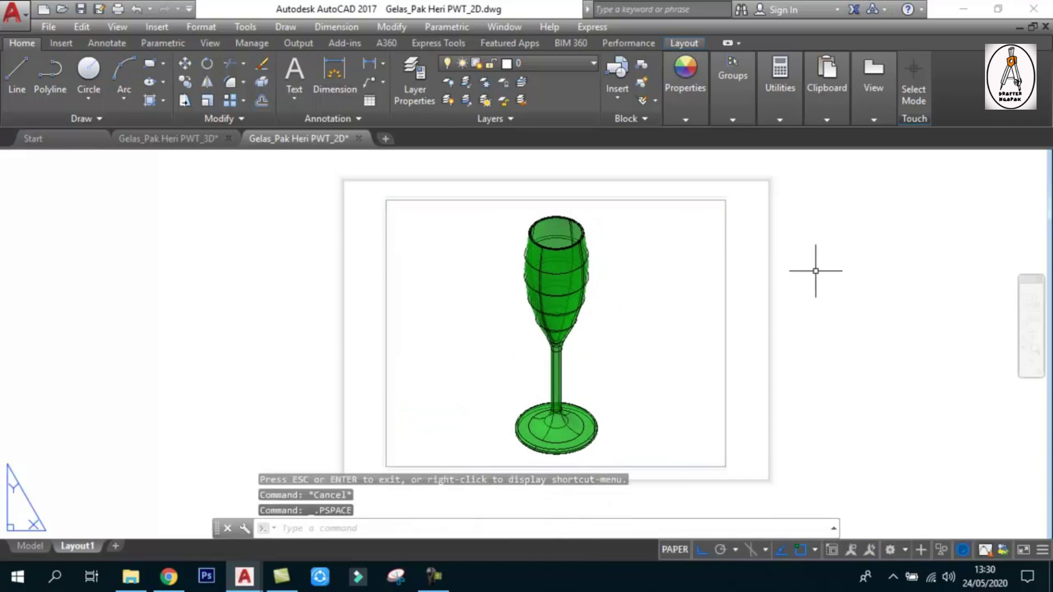
{"action": "middle_click", "coordinate": [751, 269]}
{"action": "middle_click", "coordinate": [751, 269]}
{"action": "scroll", "coordinate": [721, 283], "scroll_direction": "down", "scroll_amount": 1}
{"action": "scroll", "coordinate": [649, 281], "scroll_direction": "up", "scroll_amount": 1}
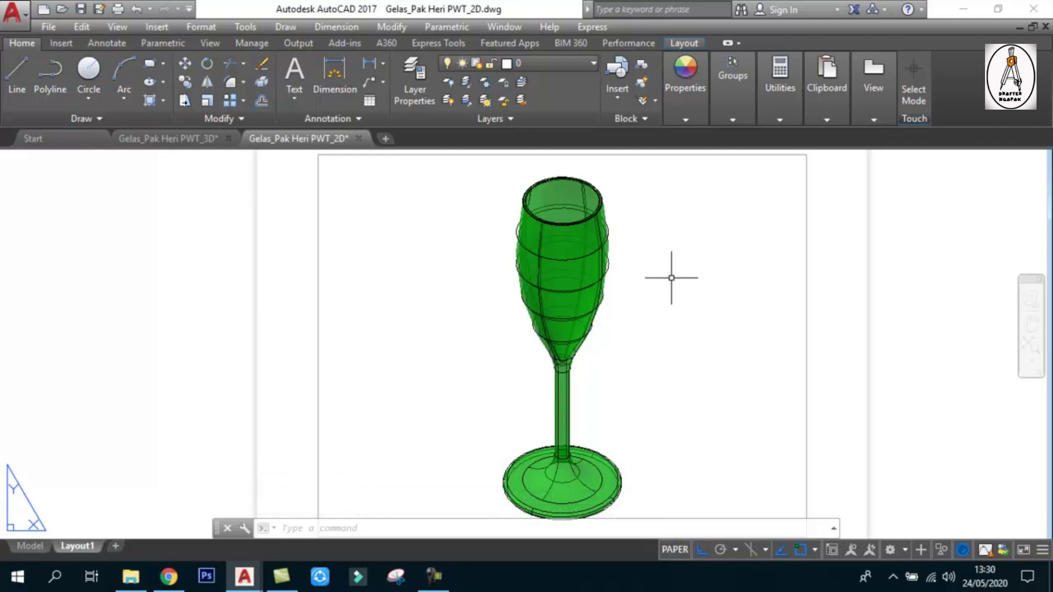
{"action": "scroll", "coordinate": [671, 278], "scroll_direction": "down", "scroll_amount": 1}
{"action": "scroll", "coordinate": [673, 235], "scroll_direction": "up", "scroll_amount": 1}
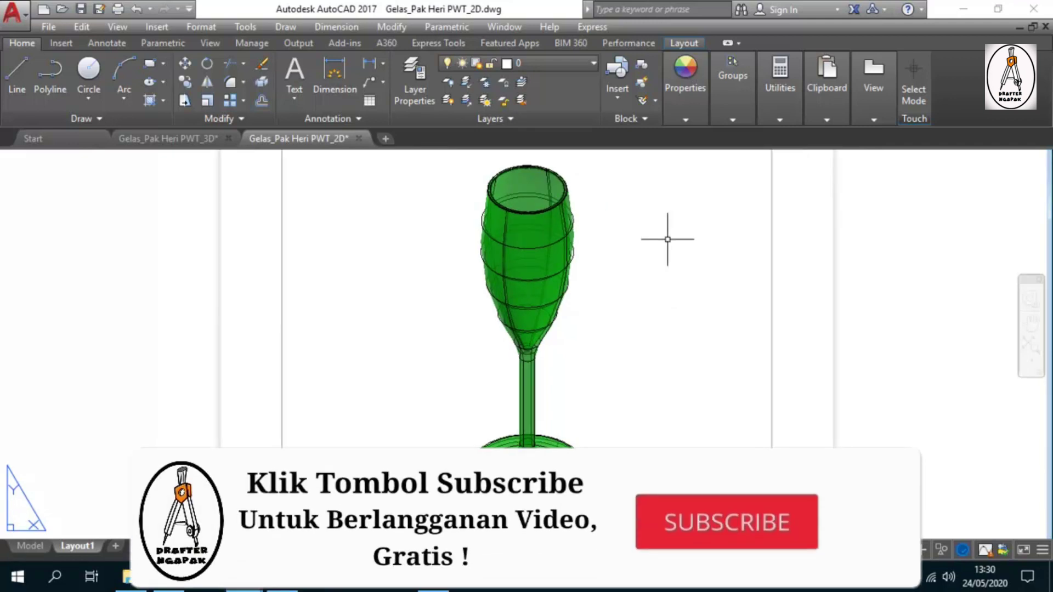